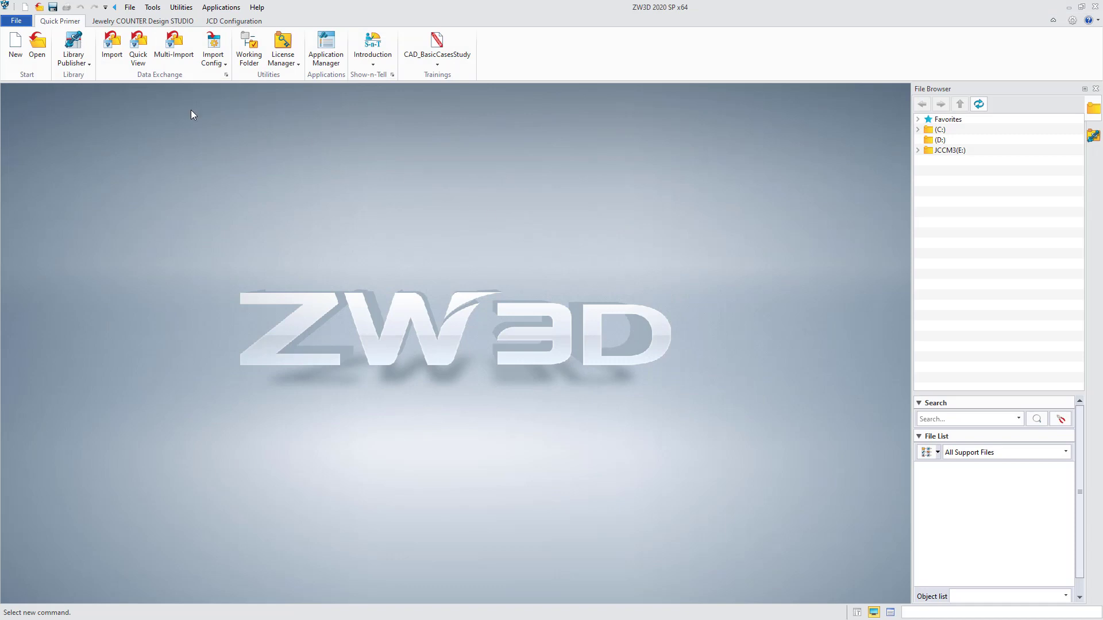
Step: Create a new part from the Cathedral template and name it VideoSpringsPave
left_click(16, 45)
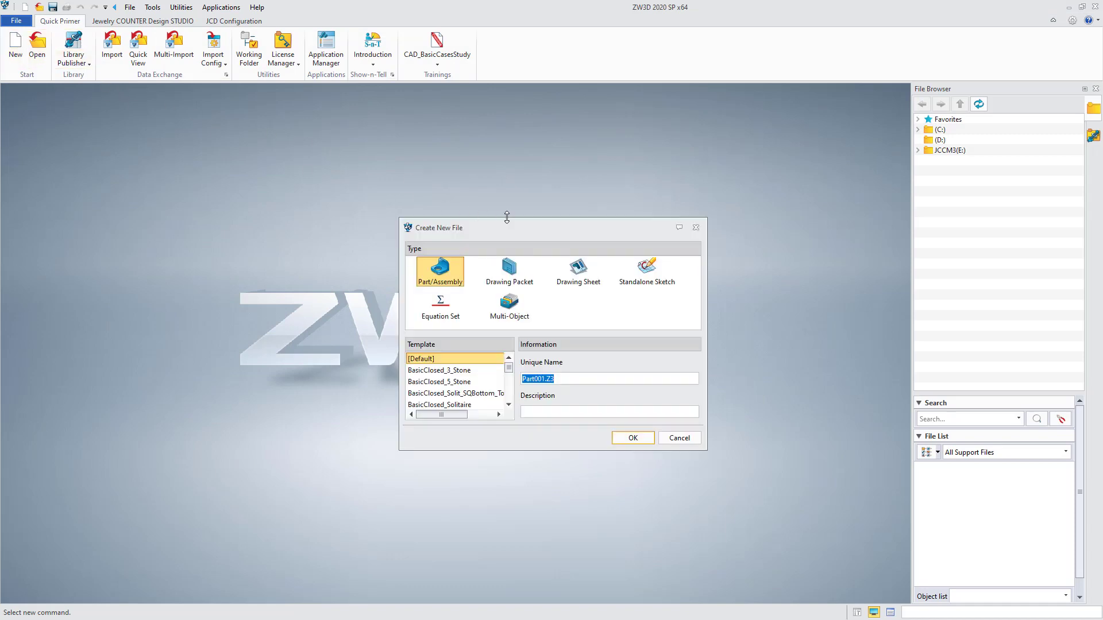
left_click_drag(559, 225, 579, 123)
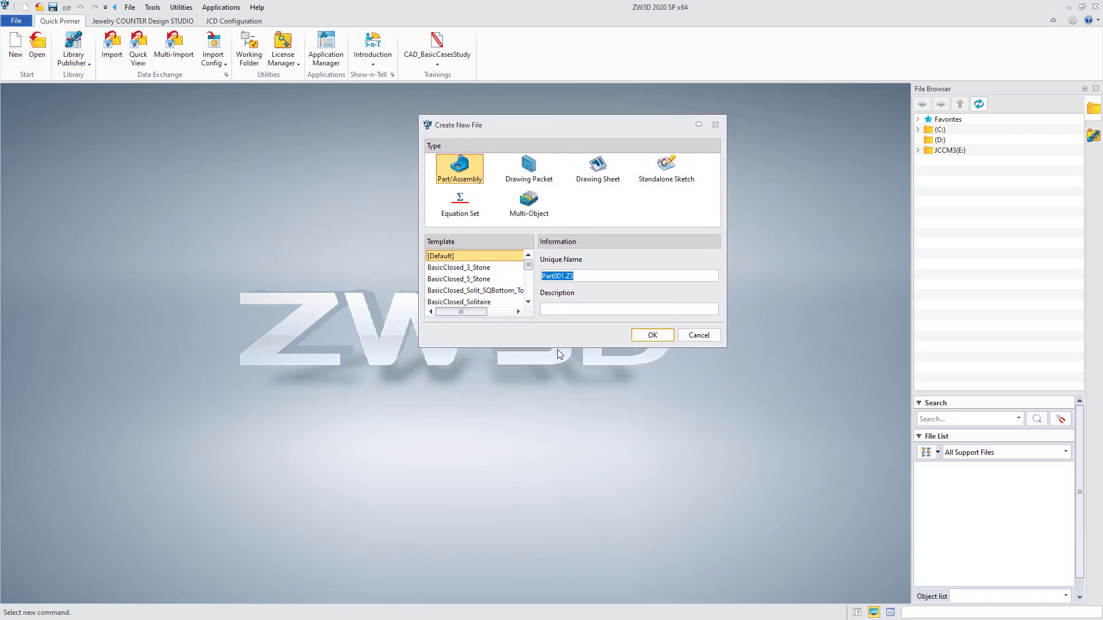
left_click_drag(561, 347, 561, 509)
left_click(463, 404)
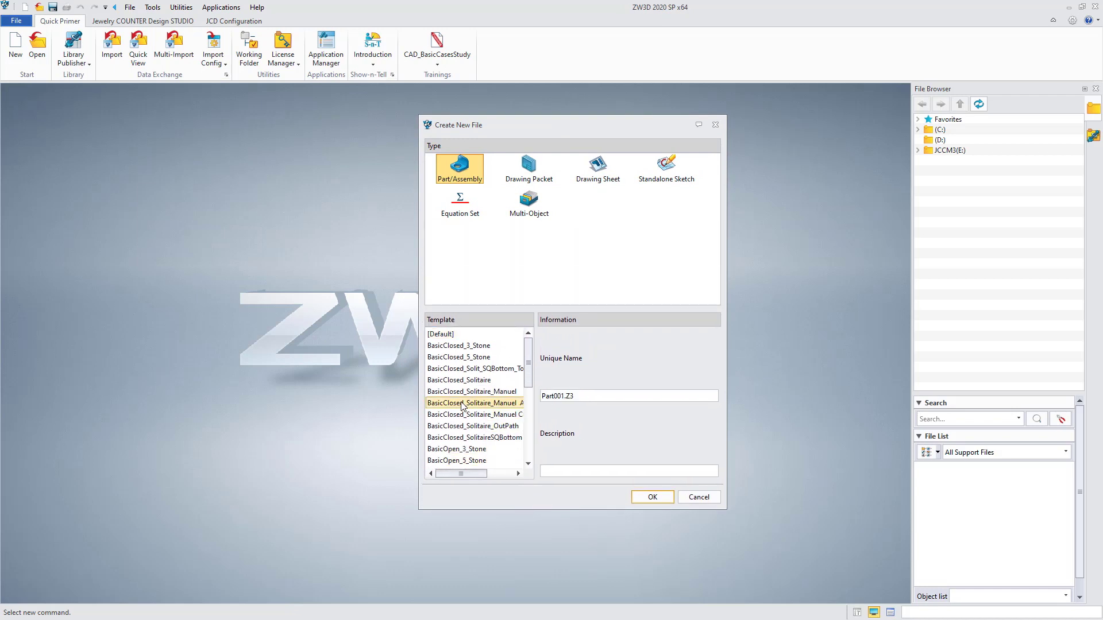
key("c")
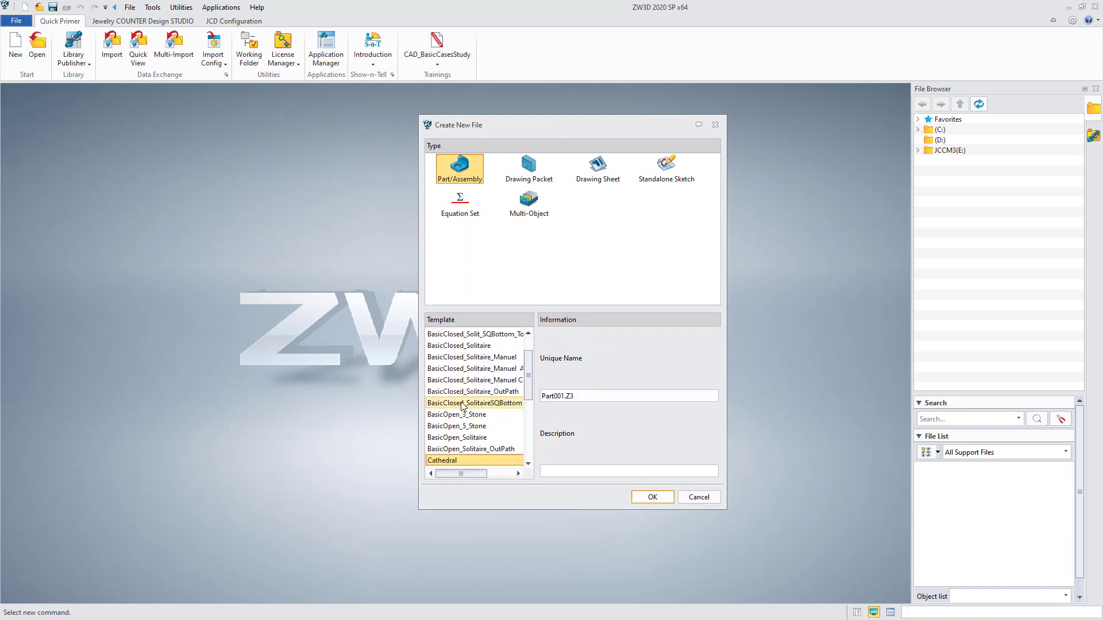
scroll(463, 405, "down", 2)
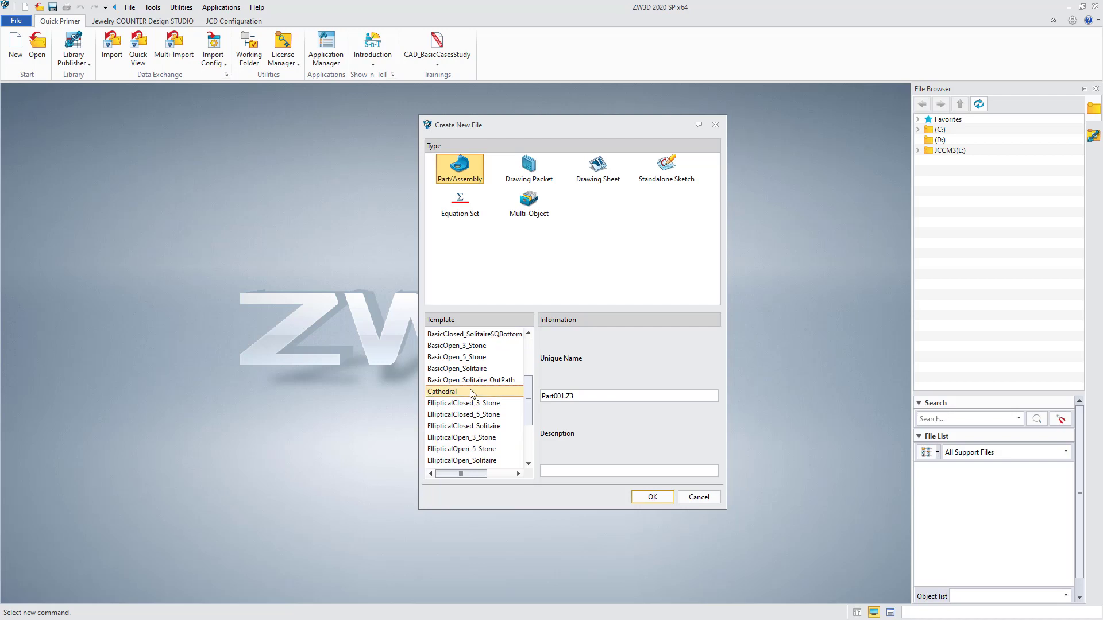
left_click_drag(585, 396, 541, 397)
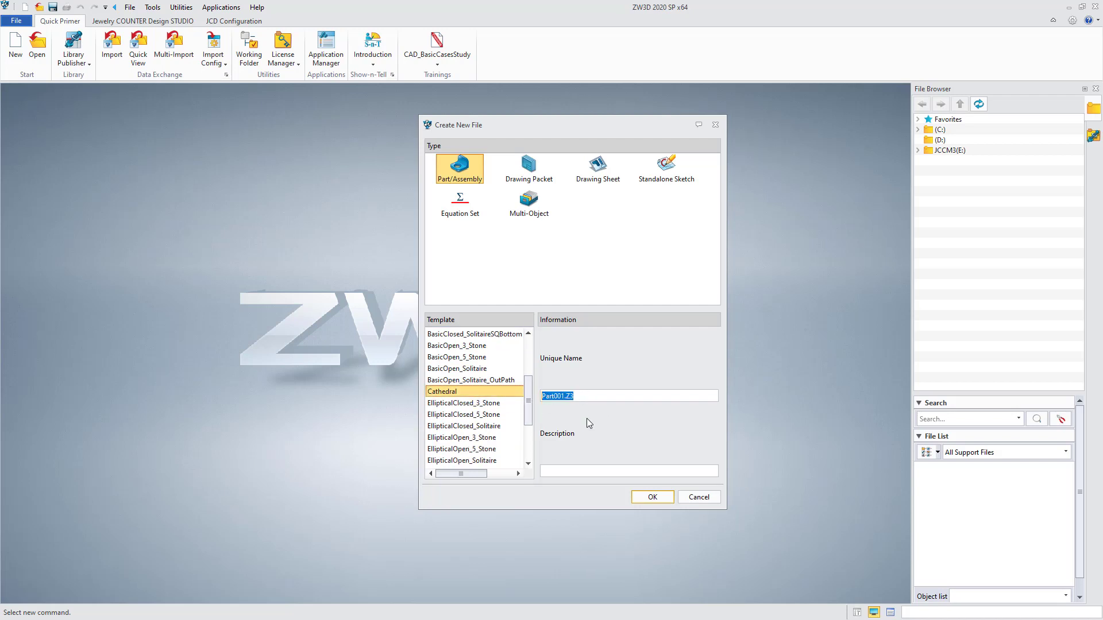
type("VideoSpringsPave")
key("Return")
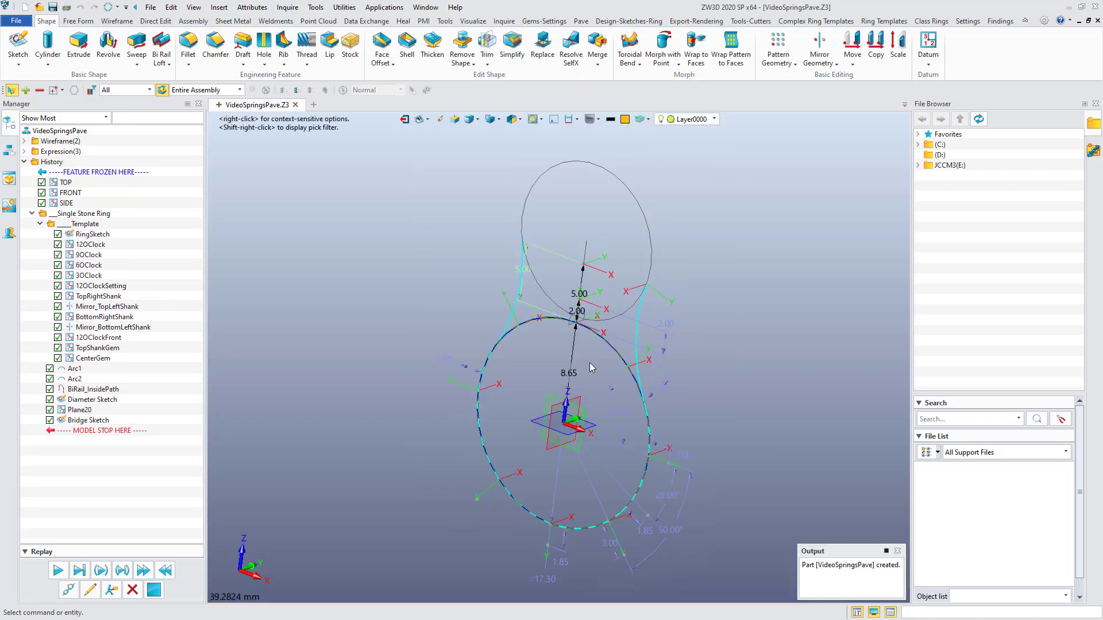
scroll(589, 363, "down", 3)
middle_click_drag(592, 365, 589, 354)
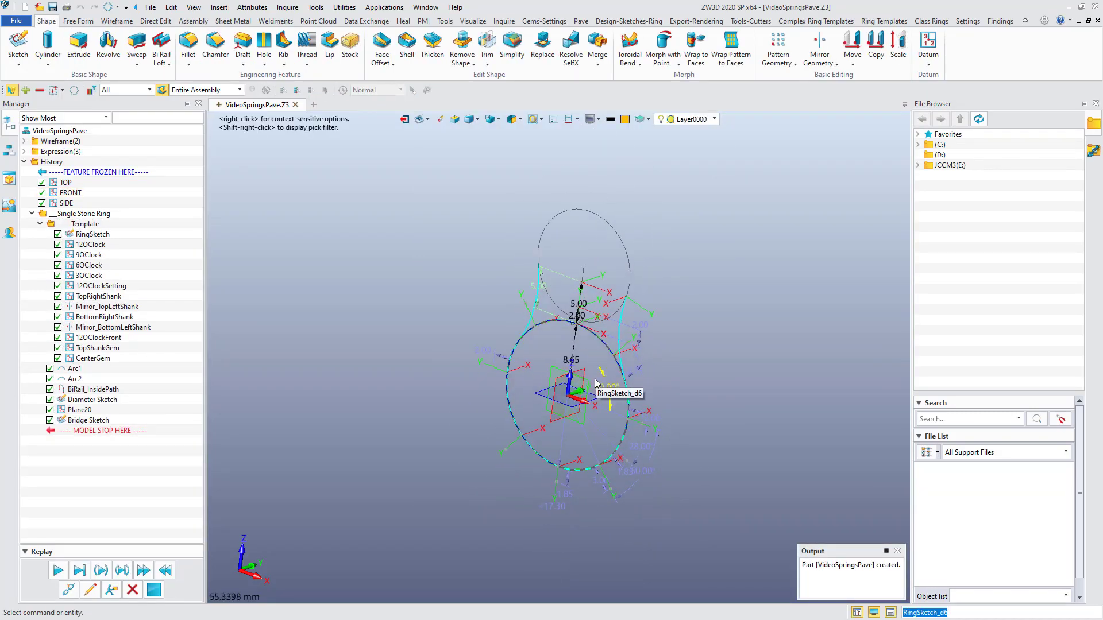
scroll(596, 384, "up", 3)
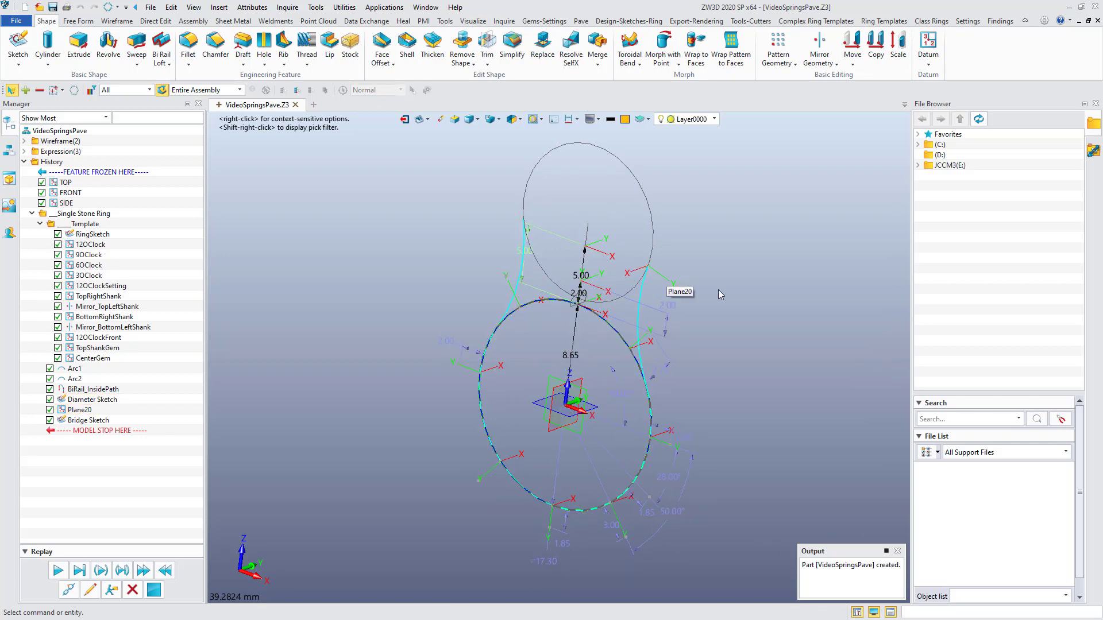
middle_click_drag(706, 290, 696, 292)
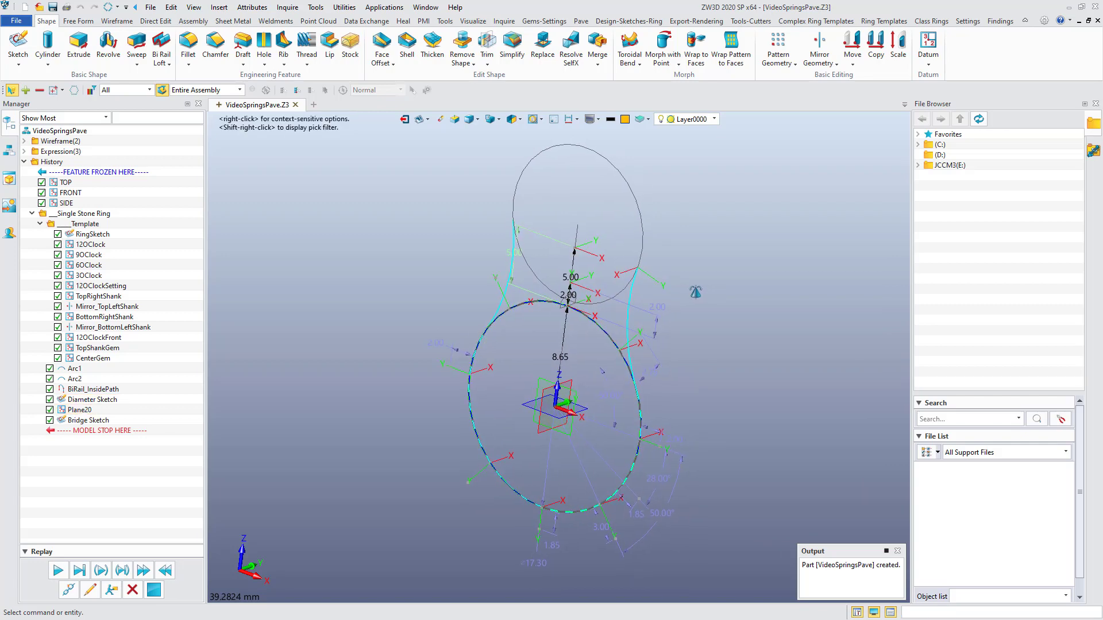
Step: Place a faceted cushion-rectangle stone with a length of 10.00 on the center gem point above the ring
left_click(546, 22)
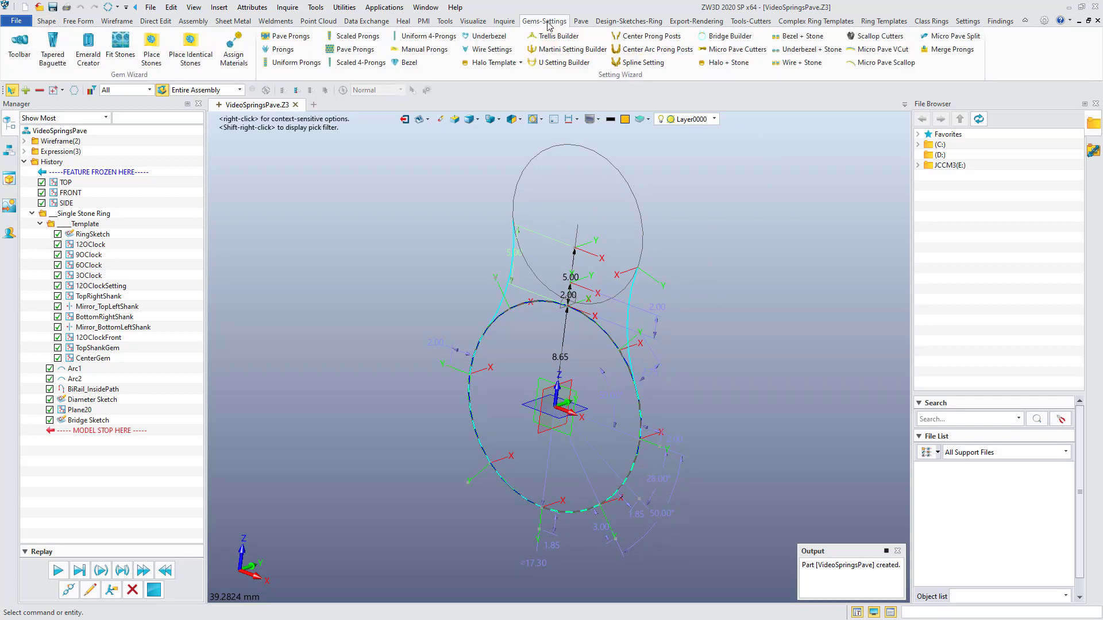
left_click(151, 49)
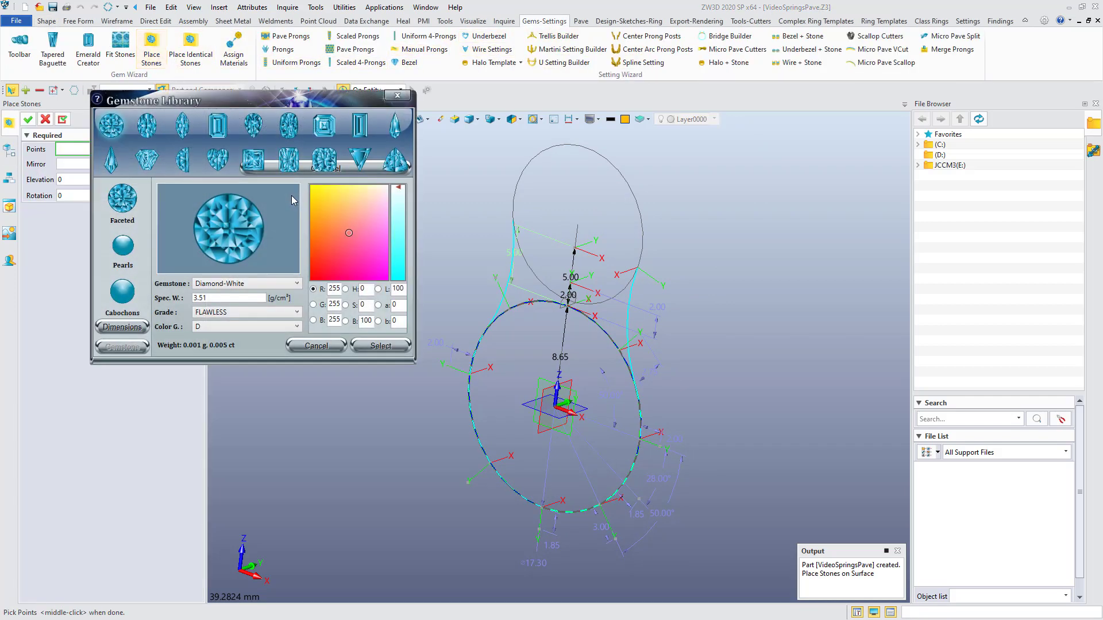
left_click(290, 128)
left_click_drag(294, 106, 305, 147)
left_click(136, 369)
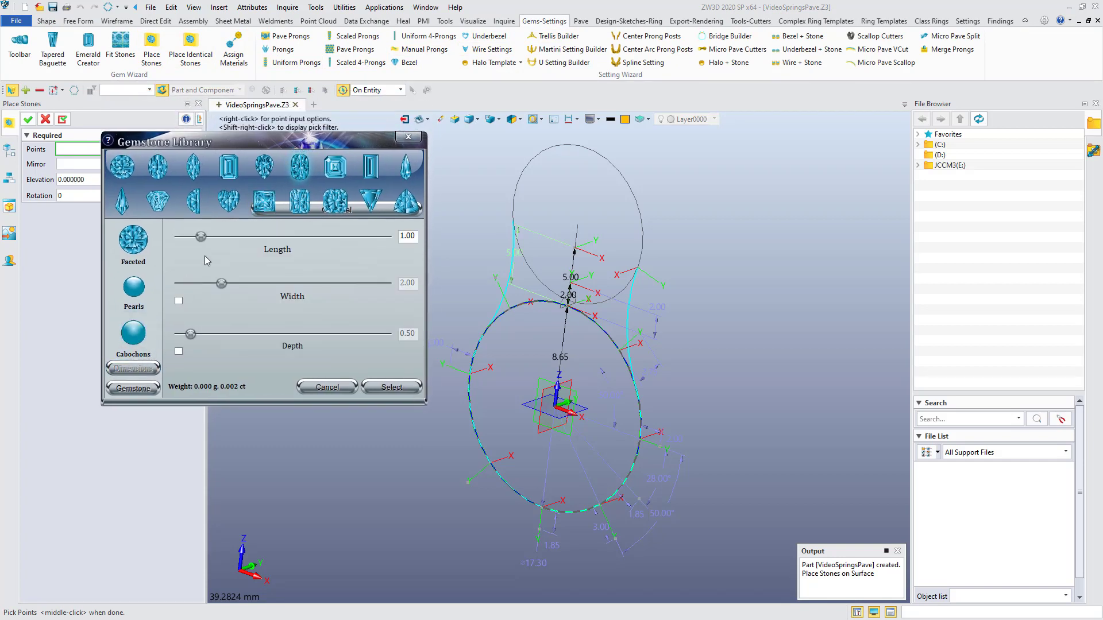
left_click_drag(200, 236, 407, 240)
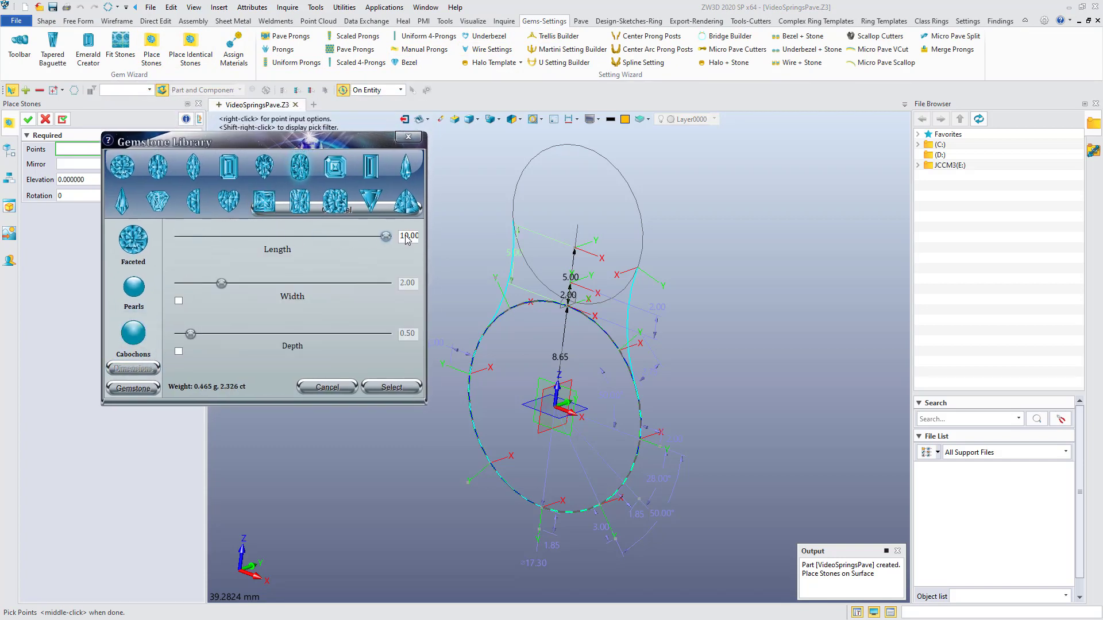
left_click(575, 247)
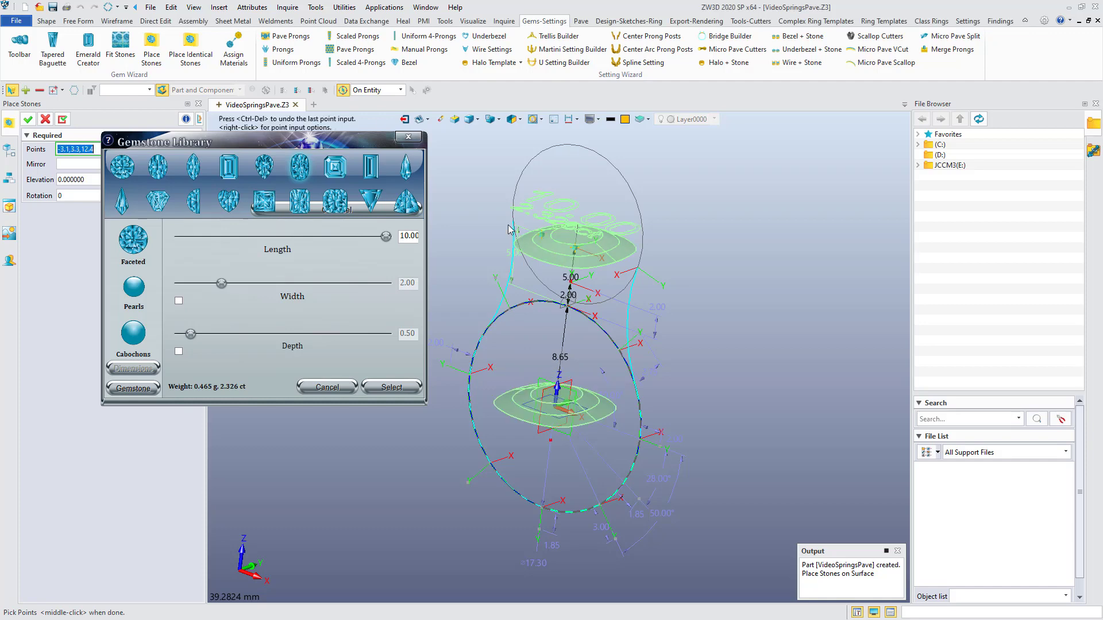
left_click(28, 119)
Step: Add a Square-type halo around the center stone with the Halo + Stone command
mouse_move(487, 213)
right_mouse_down()
mouse_move(460, 264)
mouse_move(472, 214)
right_mouse_up()
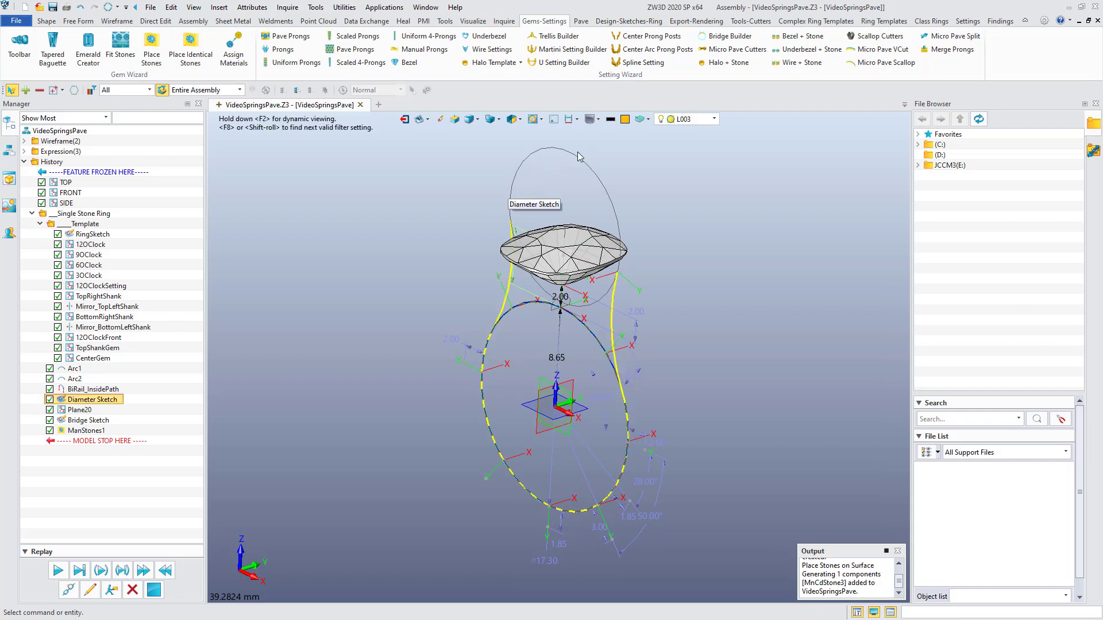
left_click(725, 63)
left_click(547, 263)
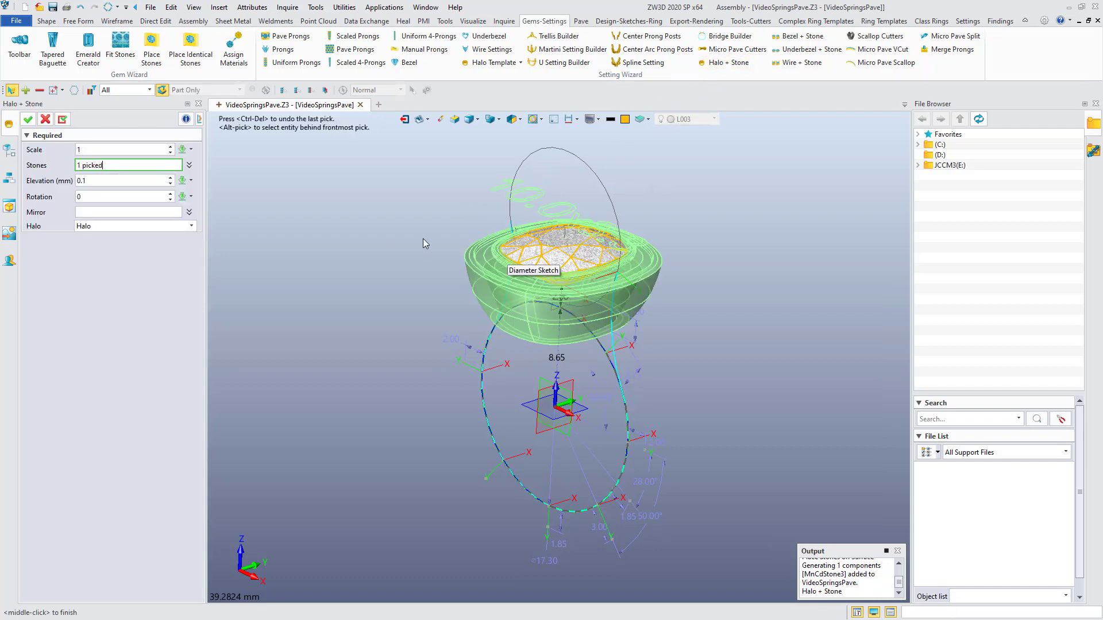
mouse_move(401, 236)
right_mouse_down()
mouse_move(404, 218)
mouse_move(401, 228)
right_mouse_up()
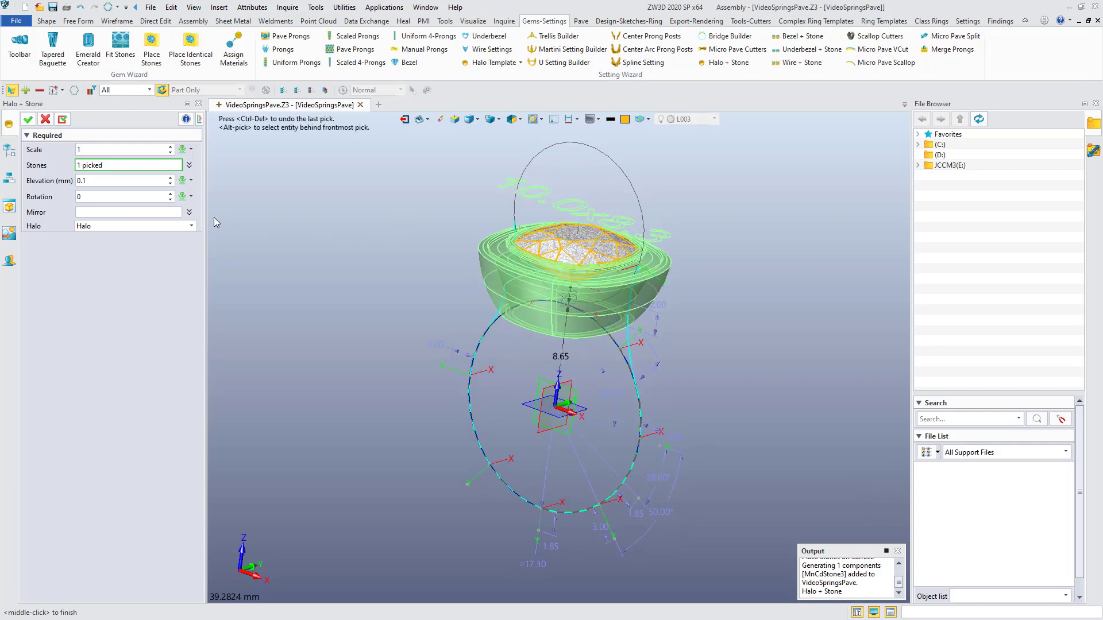
left_click(191, 226)
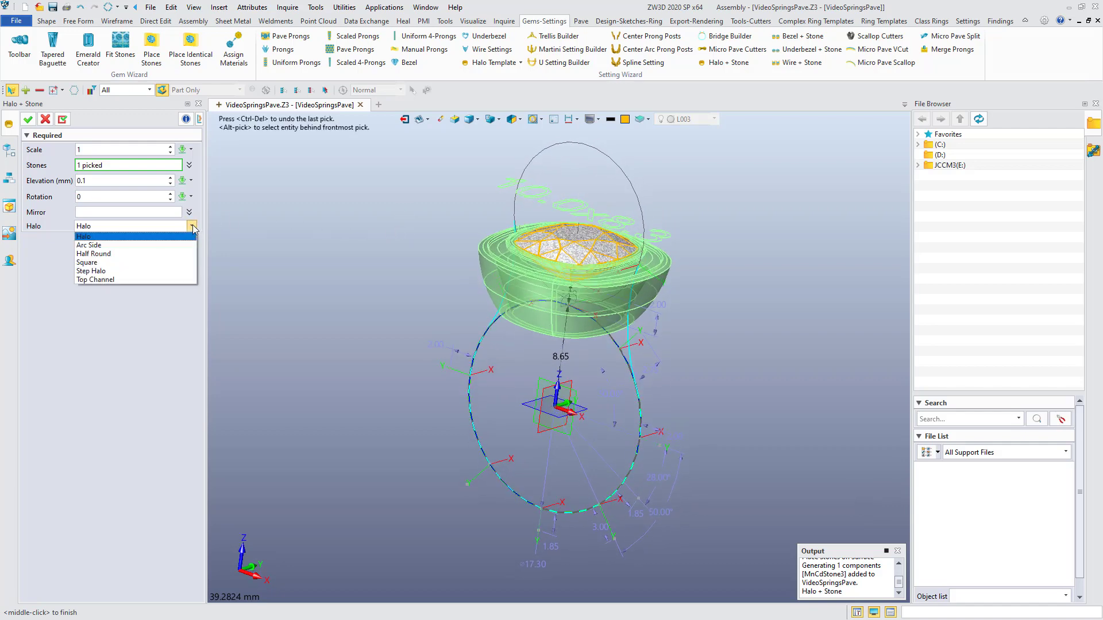
left_click(155, 261)
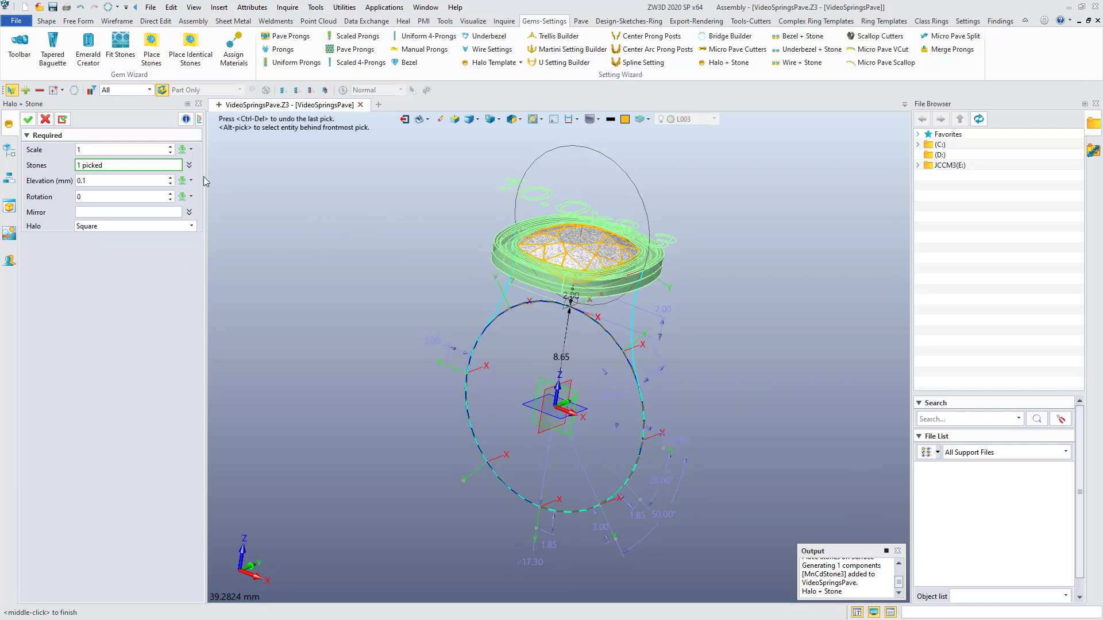
left_click(27, 120)
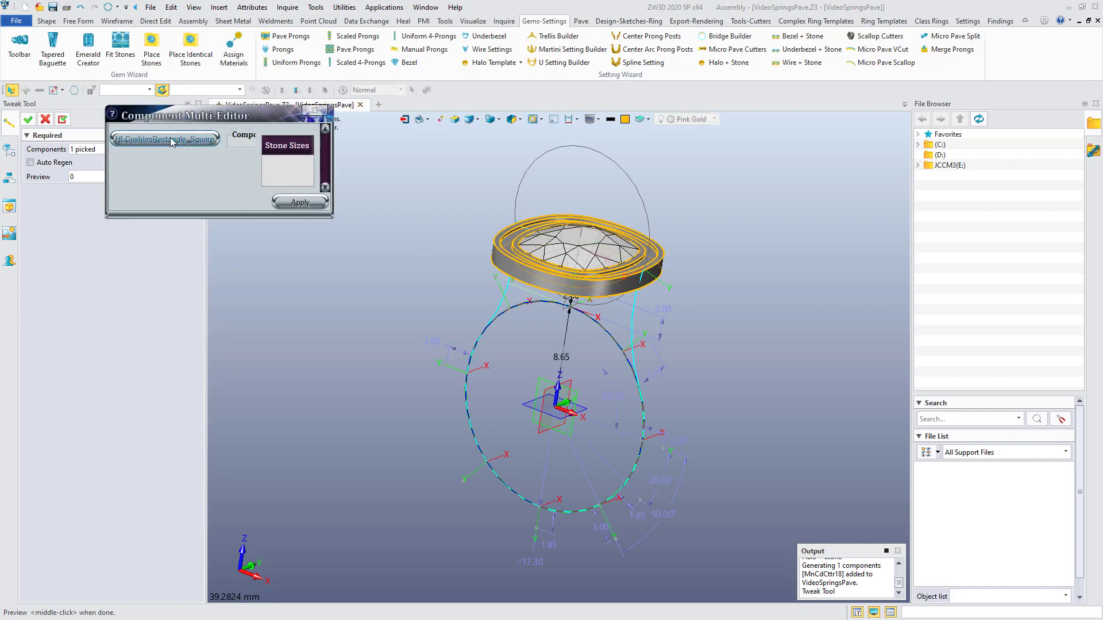
Step: Set the halo component's GemMeleeSize to 1.50 and its Width to 2.50
left_click_drag(255, 121, 213, 206)
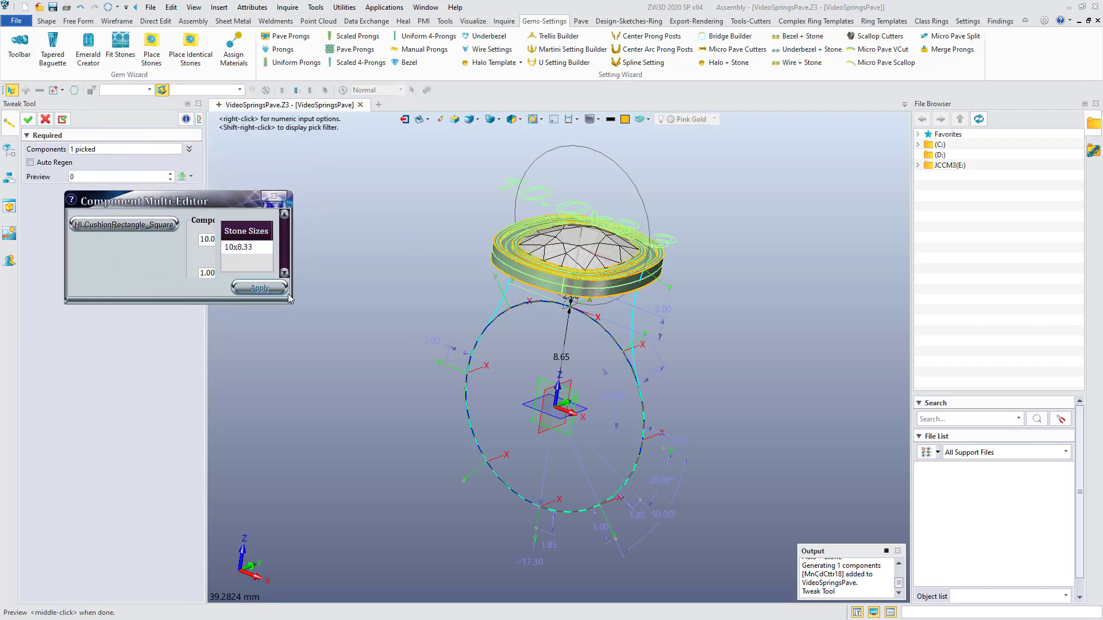
left_click_drag(292, 303, 483, 421)
middle_click_drag(557, 358, 617, 363)
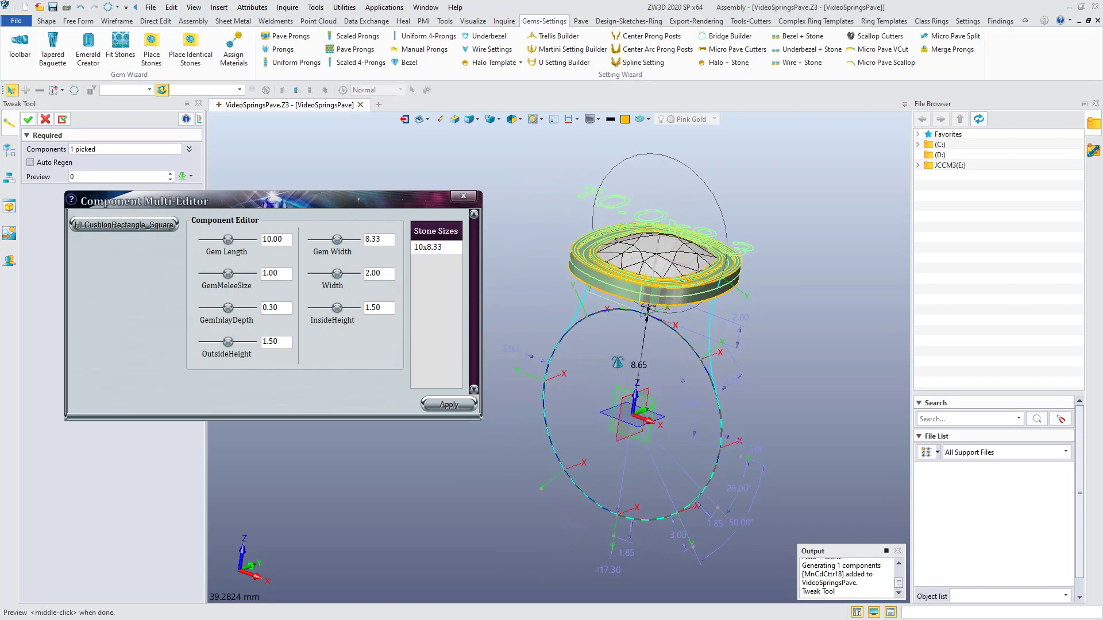
right_click_drag(617, 363, 617, 366)
scroll(617, 363, "up", 2)
scroll(617, 363, "up", 6)
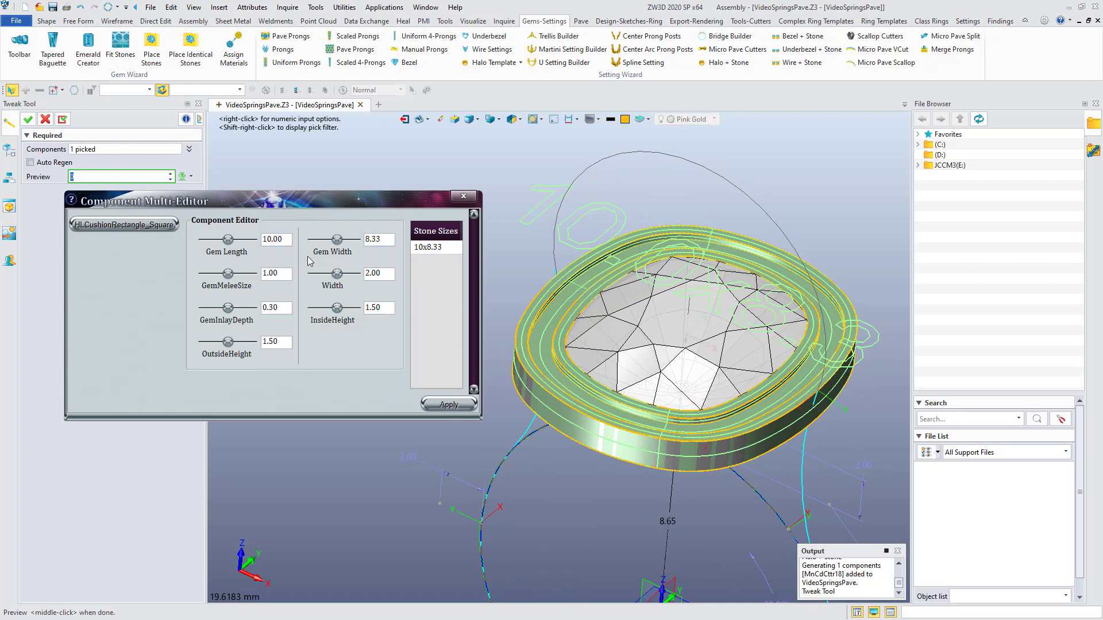
double_click(269, 273)
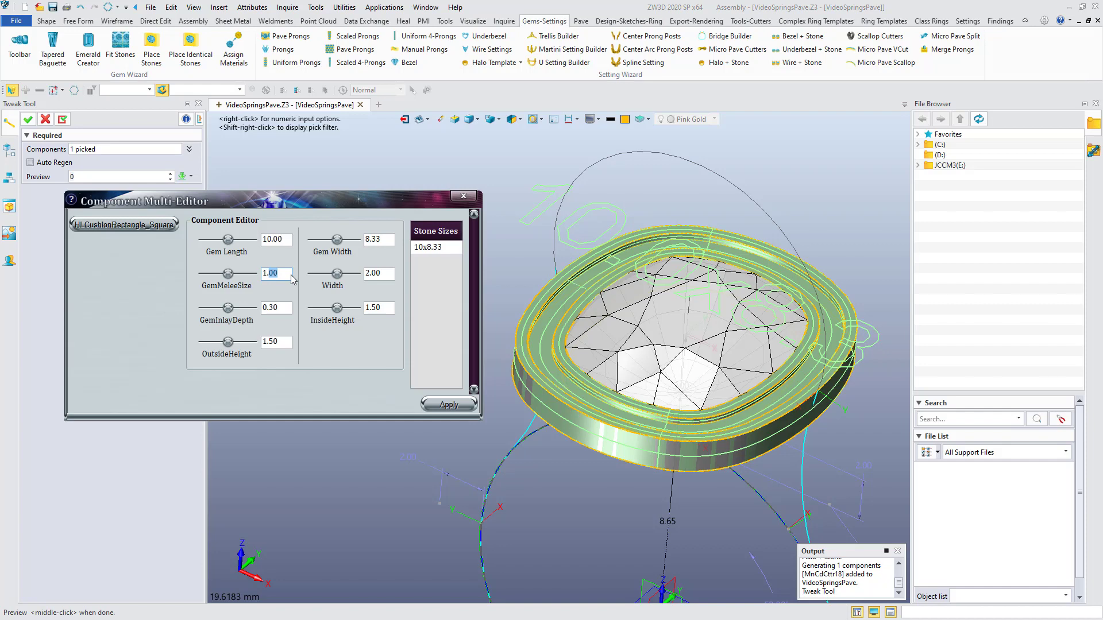
type("1.5")
left_click_drag(374, 272, 384, 272)
type("5")
Step: Set the halo's InsideHeight to 2.25 and apply the component edits
right_click_drag(501, 257, 515, 229)
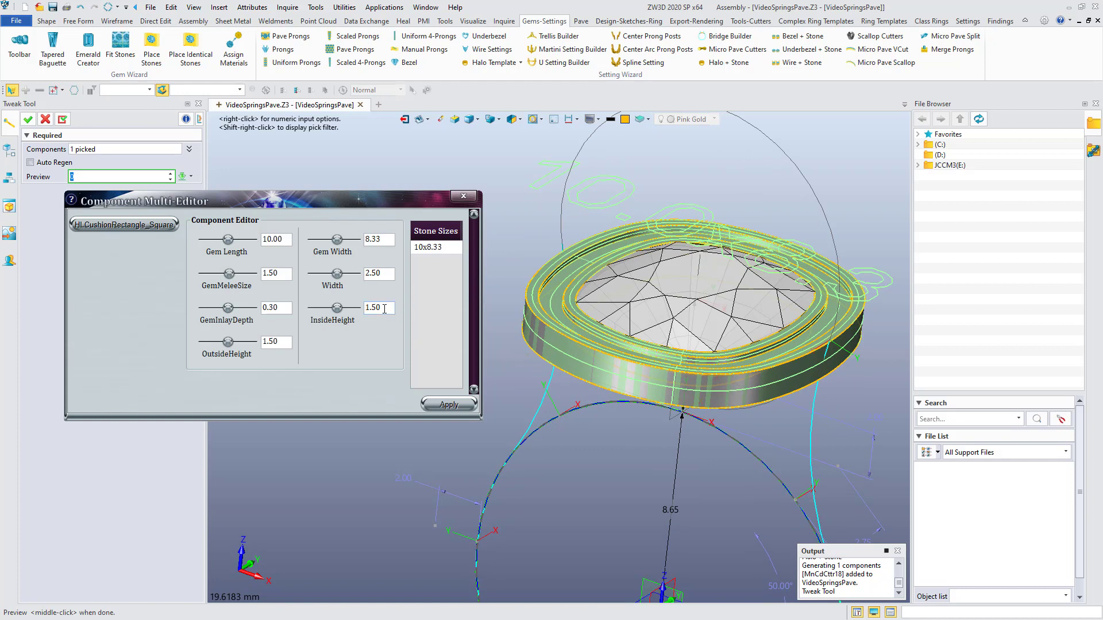
left_click_drag(383, 309, 368, 320)
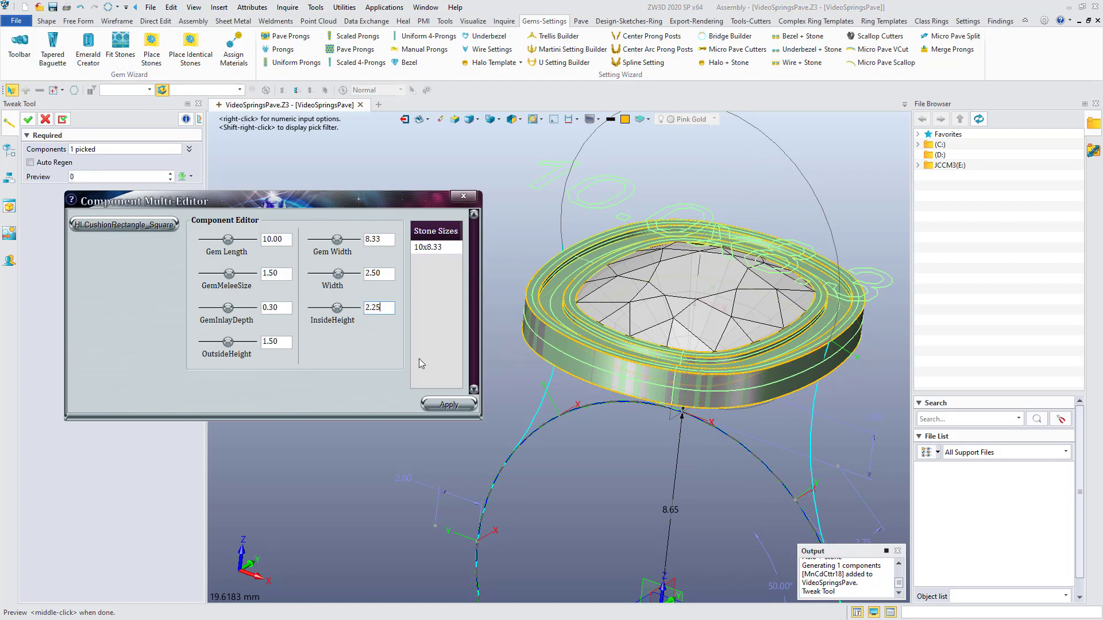
left_click(447, 406)
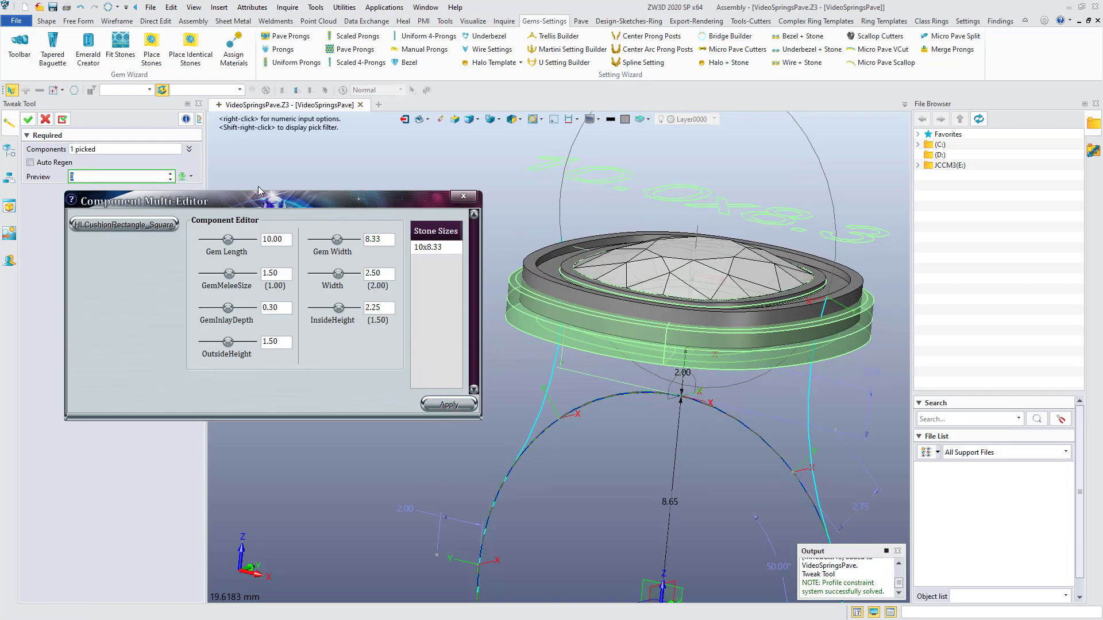
left_click(28, 119)
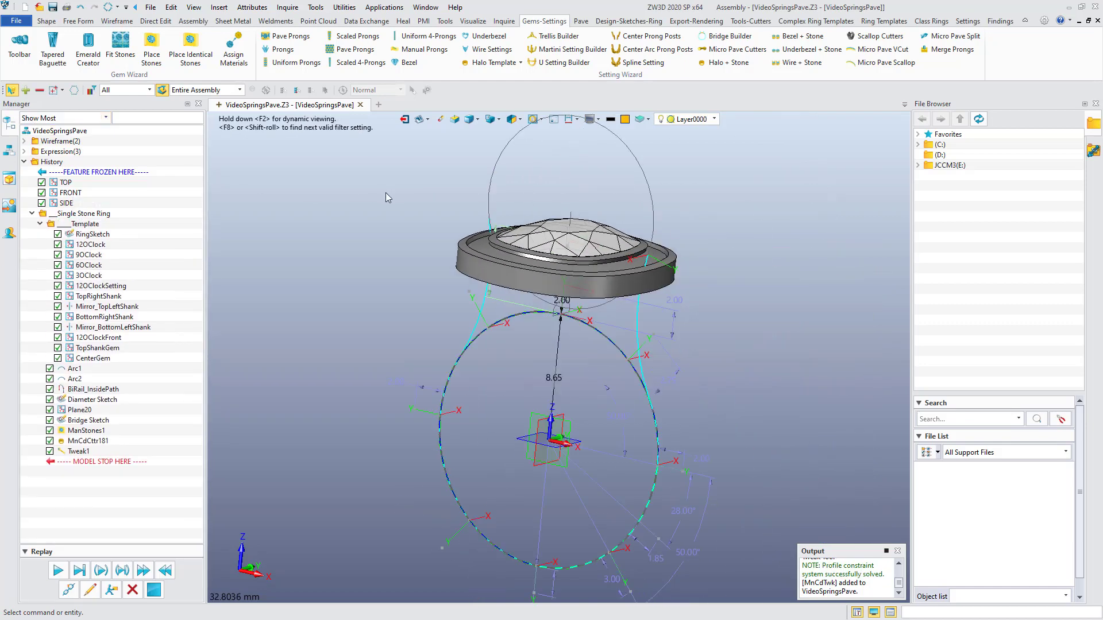
Step: Merge the halo component into the active part
middle_click_drag(386, 195, 435, 233)
right_click_drag(434, 232, 434, 219)
key("m")
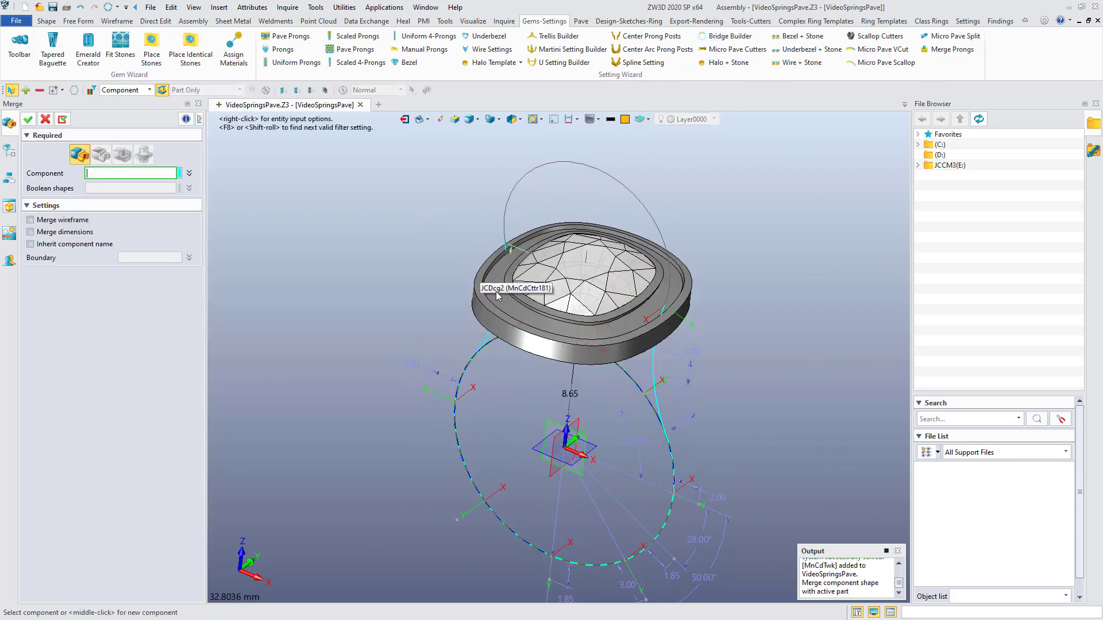
left_click(498, 296)
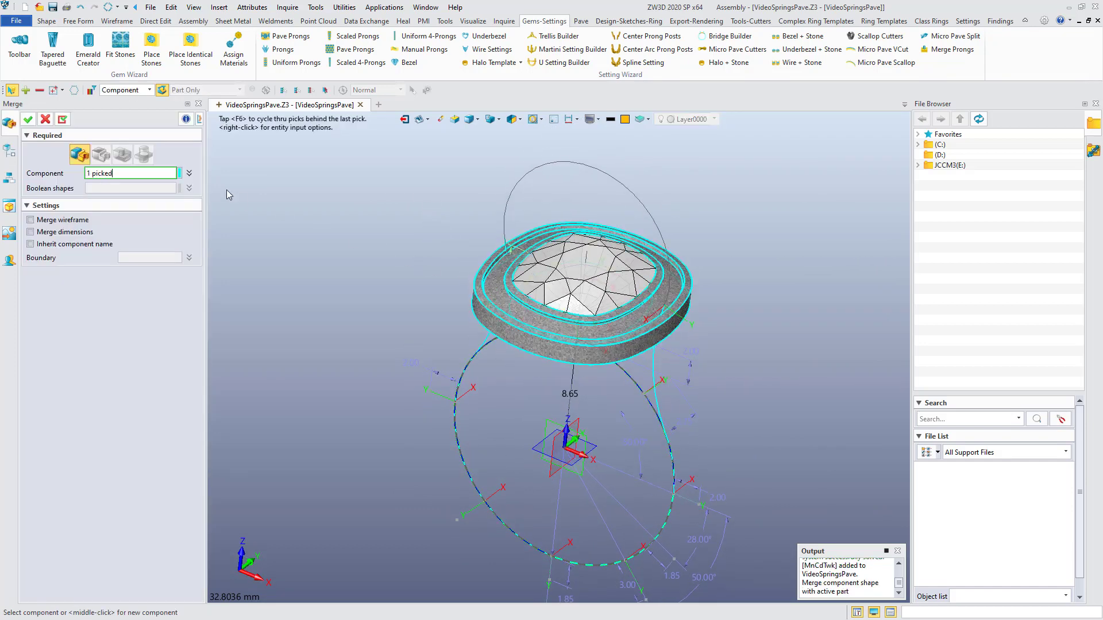
left_click(28, 120)
Step: Move the center stone up 1 mm along the Z axis, above the halo
middle_click_drag(482, 254, 477, 230)
key("m")
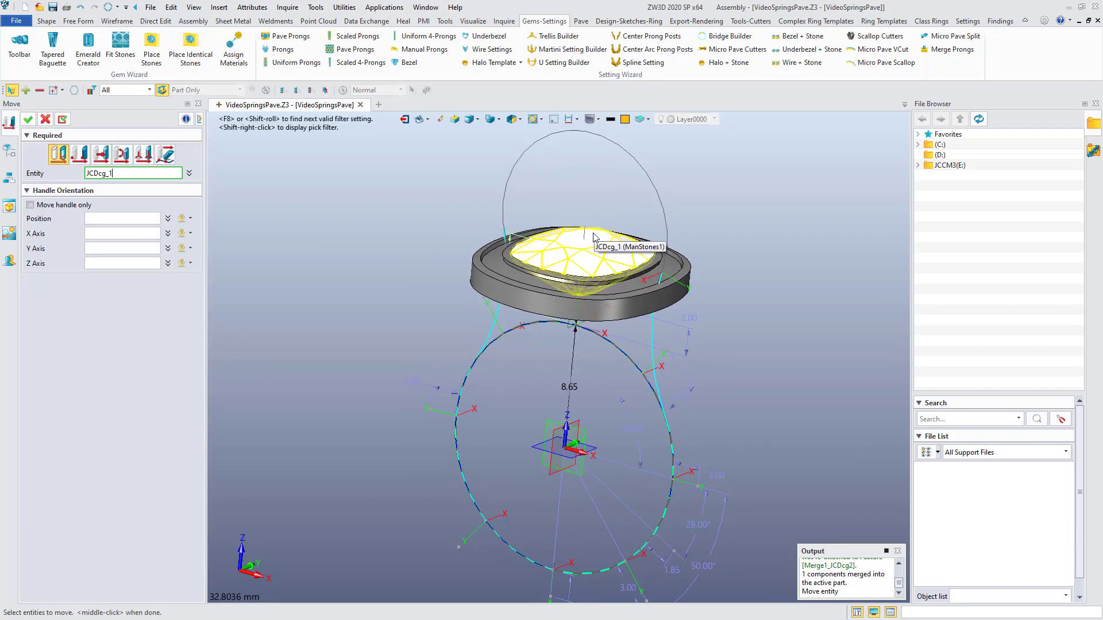
left_click(578, 251)
left_click_drag(585, 226, 592, 217)
left_click(610, 270)
type("1")
key("Return")
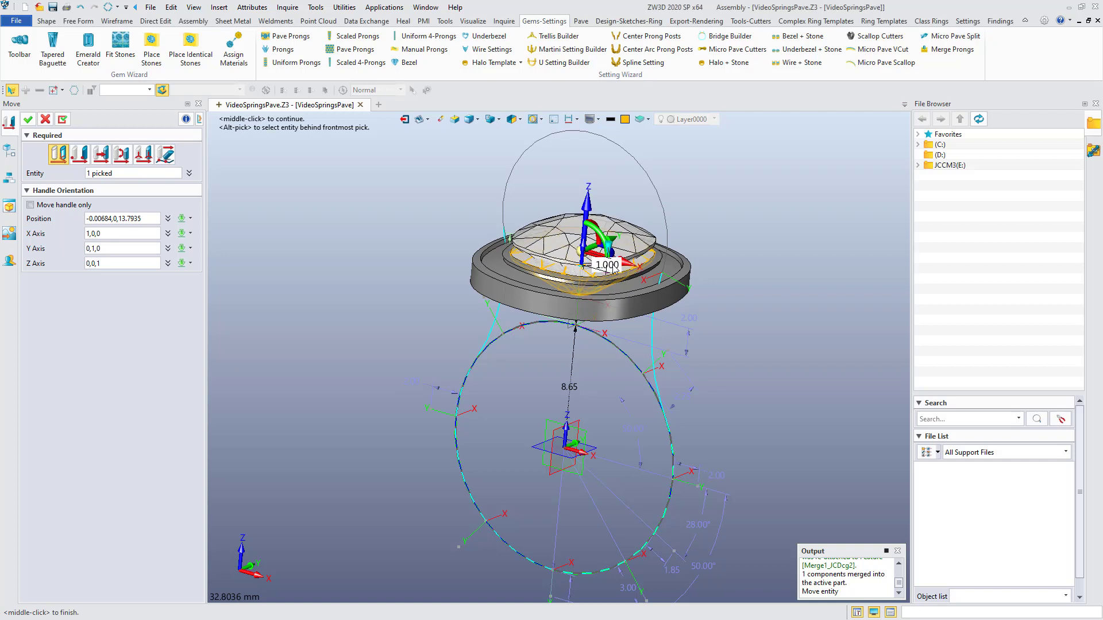
left_click(28, 119)
right_click_drag(458, 233, 454, 205)
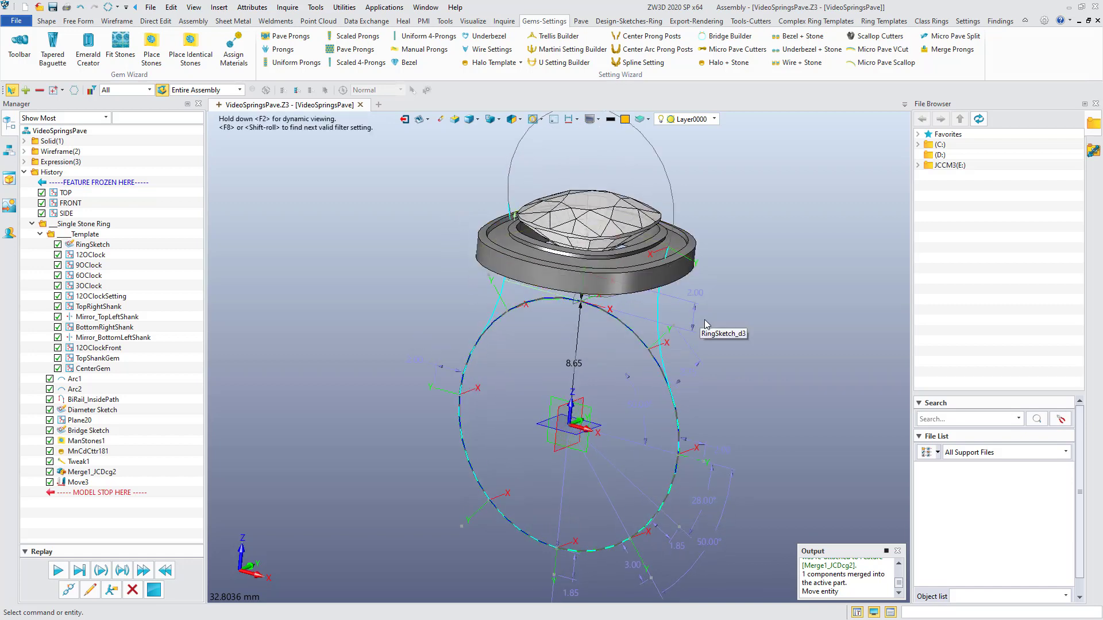
scroll(742, 322, "down", 1)
middle_click_drag(742, 322, 705, 340)
scroll(676, 348, "up", 1)
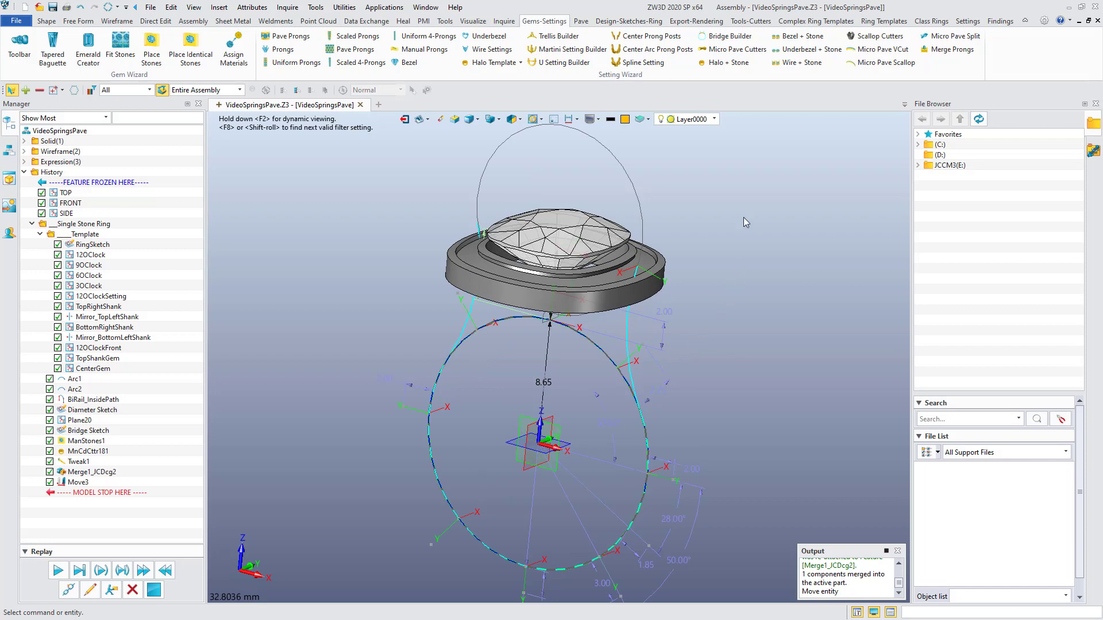
Step: Filter picking to sketches and open the Diameter Sketch for editing
right_click(731, 176, "ctrl")
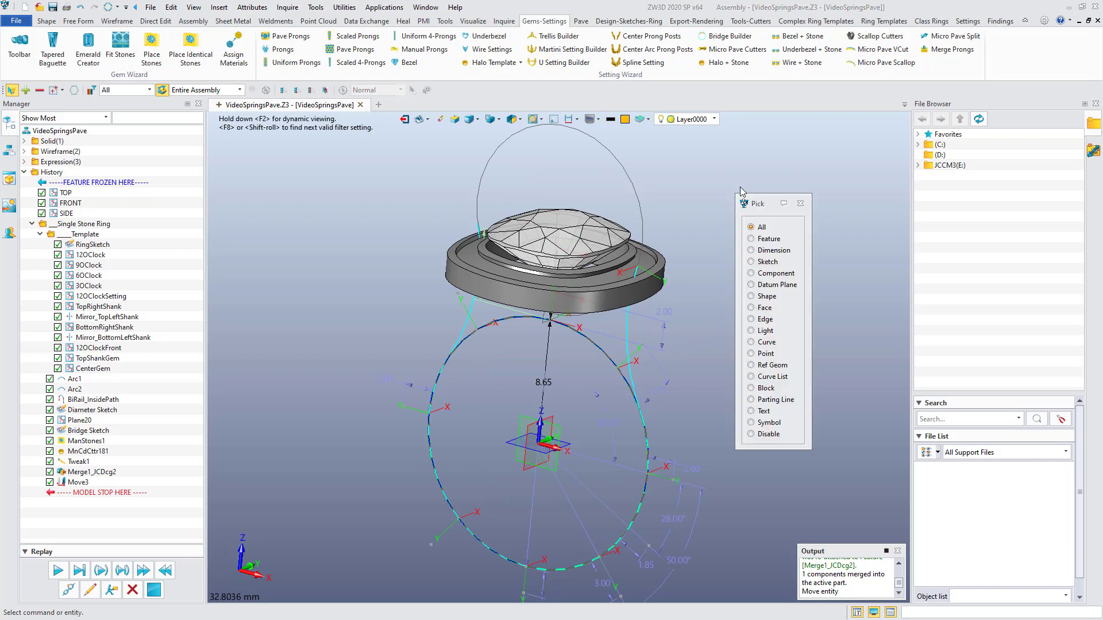
left_click(757, 262)
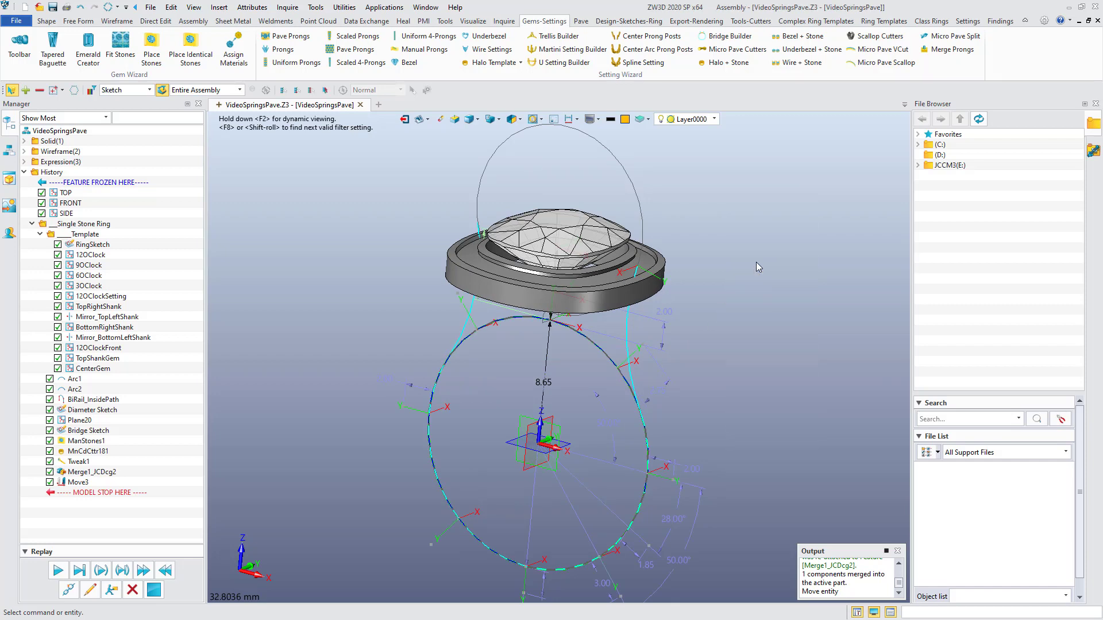
right_click(642, 205)
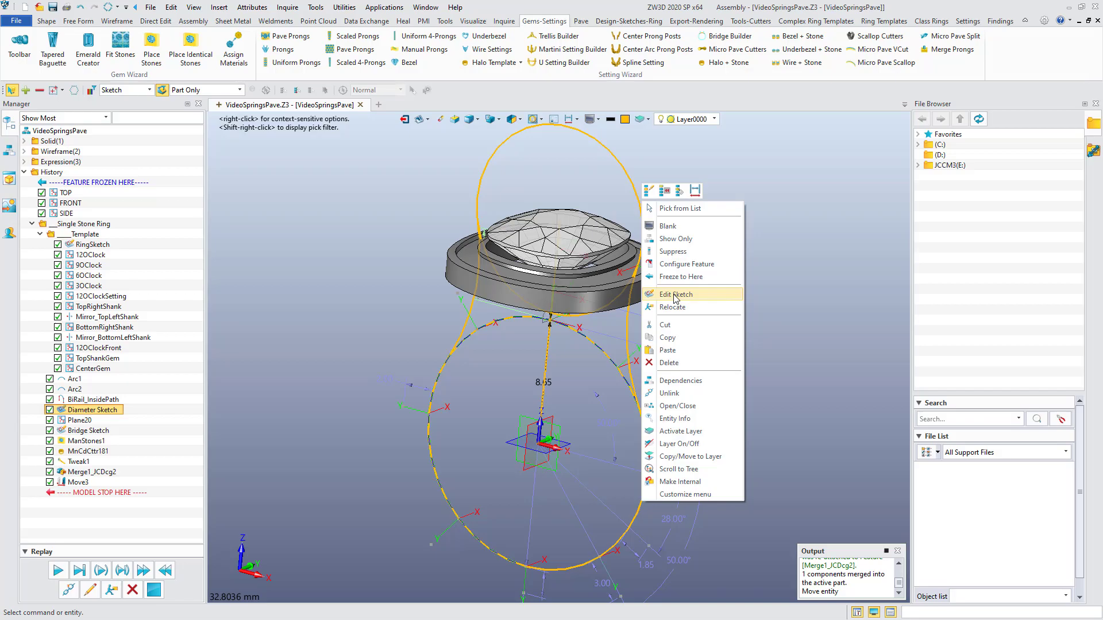
left_click(674, 295)
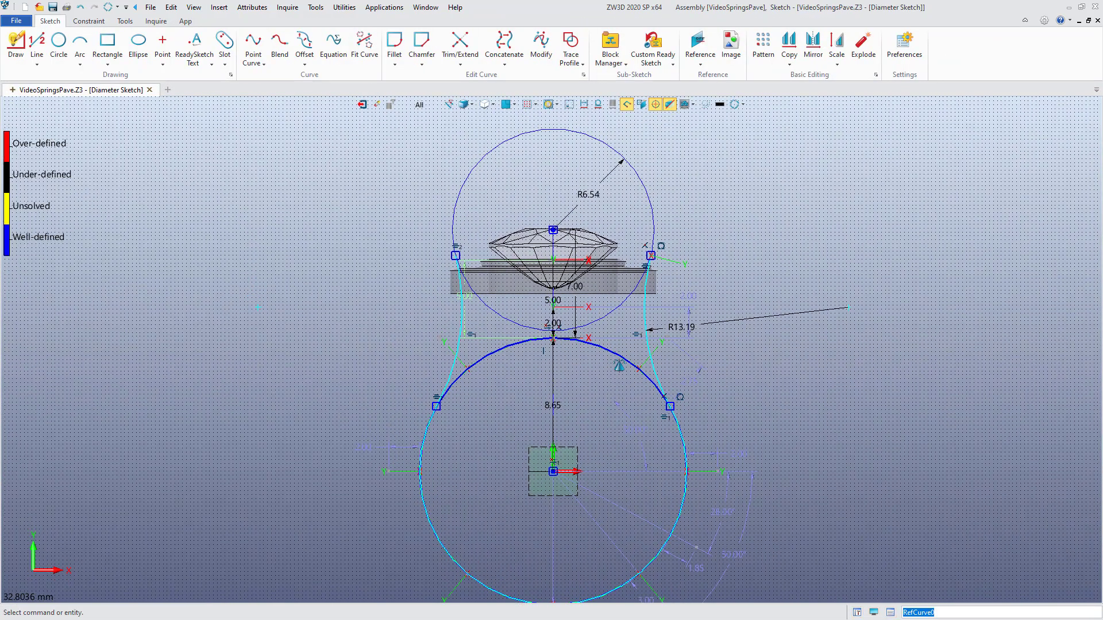
Step: Set the vertical distance from the top of the finger circle to the upper circle's center to 5.0 mm
scroll(627, 297, "up", 2)
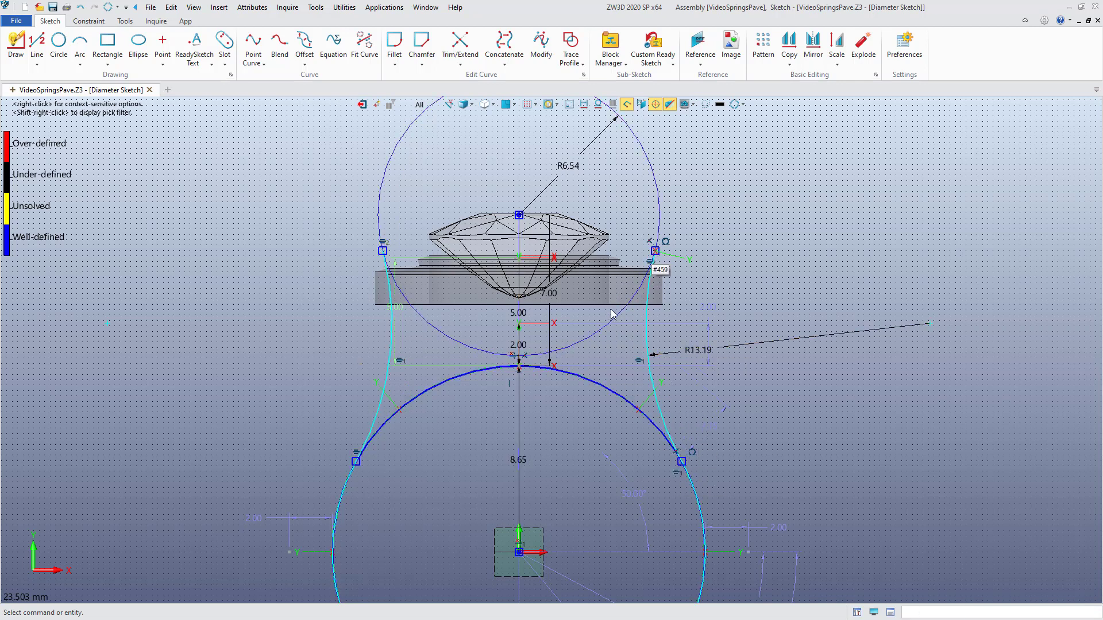
right_click(550, 333)
left_click(555, 317)
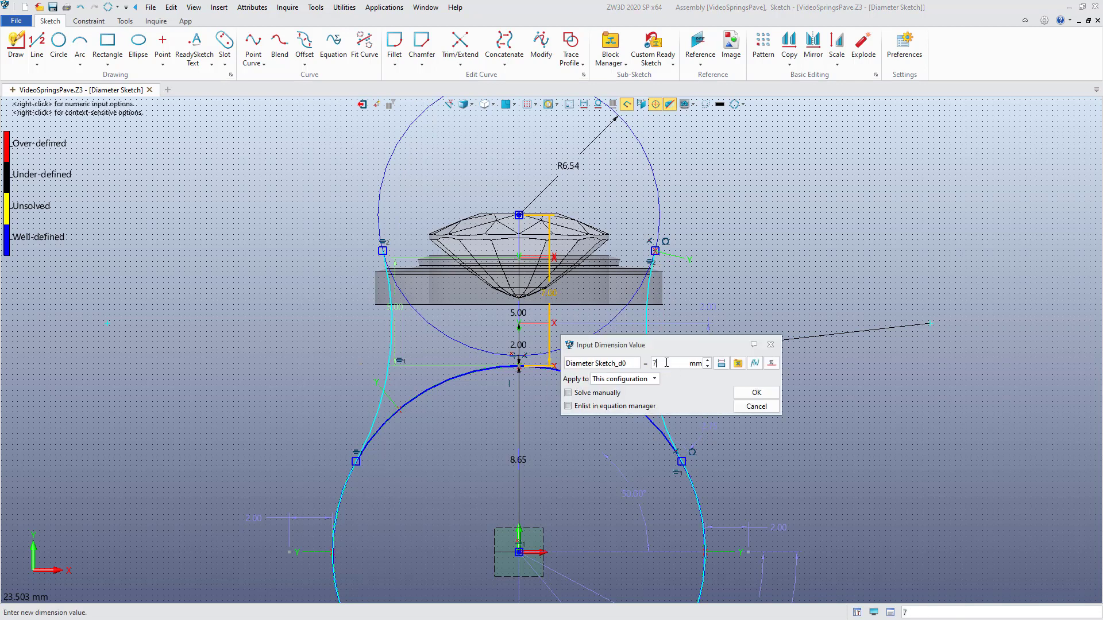
type("5.0")
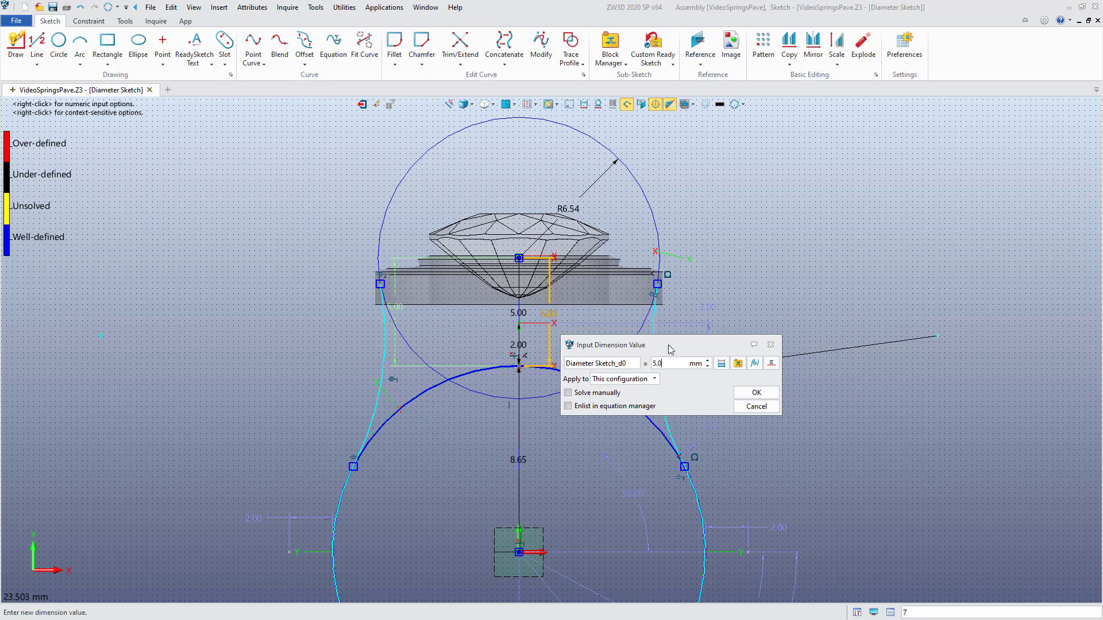
left_click_drag(631, 345, 765, 182)
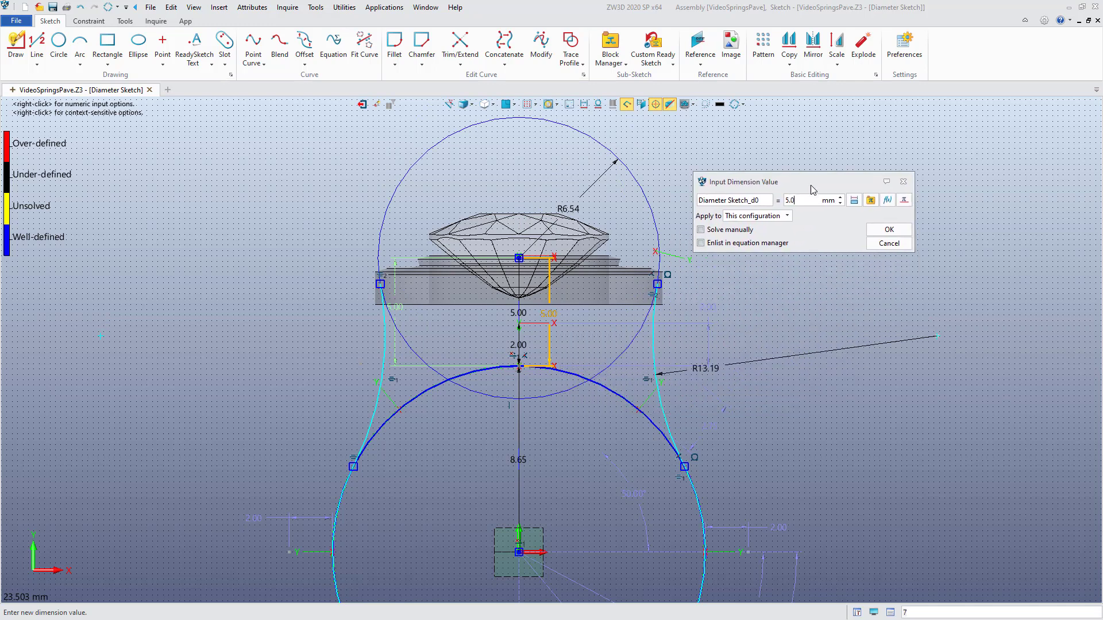
left_click(889, 230)
Step: Set the upper circle's radius to 4.5 mm
right_click(610, 180)
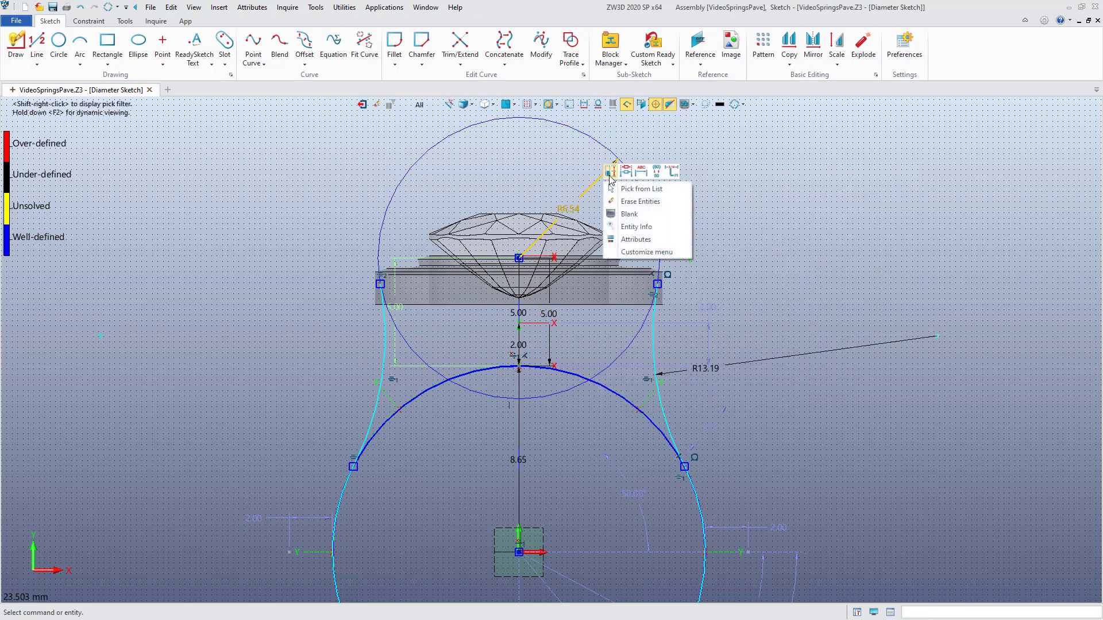
left_click(611, 172)
scroll(721, 204, "down", 2)
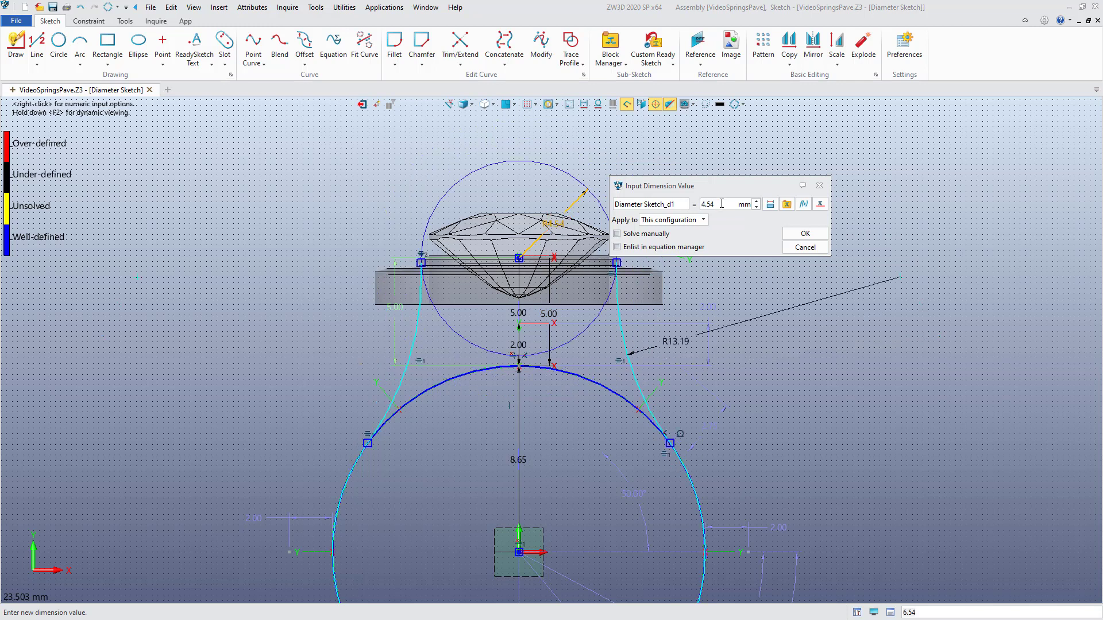
left_click_drag(730, 184, 798, 175)
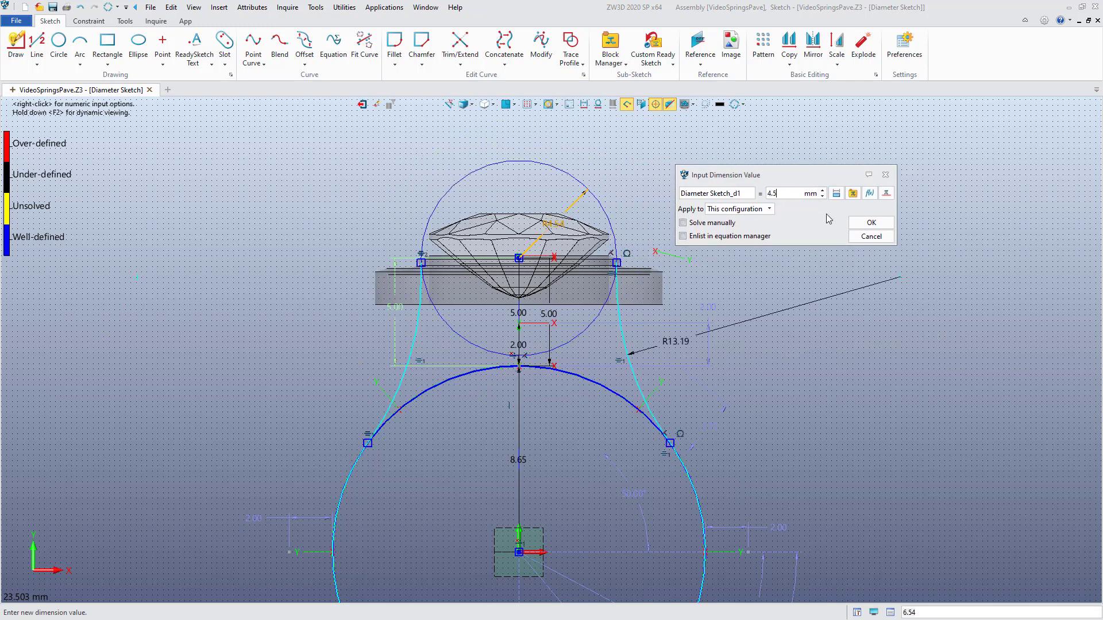
left_click(871, 225)
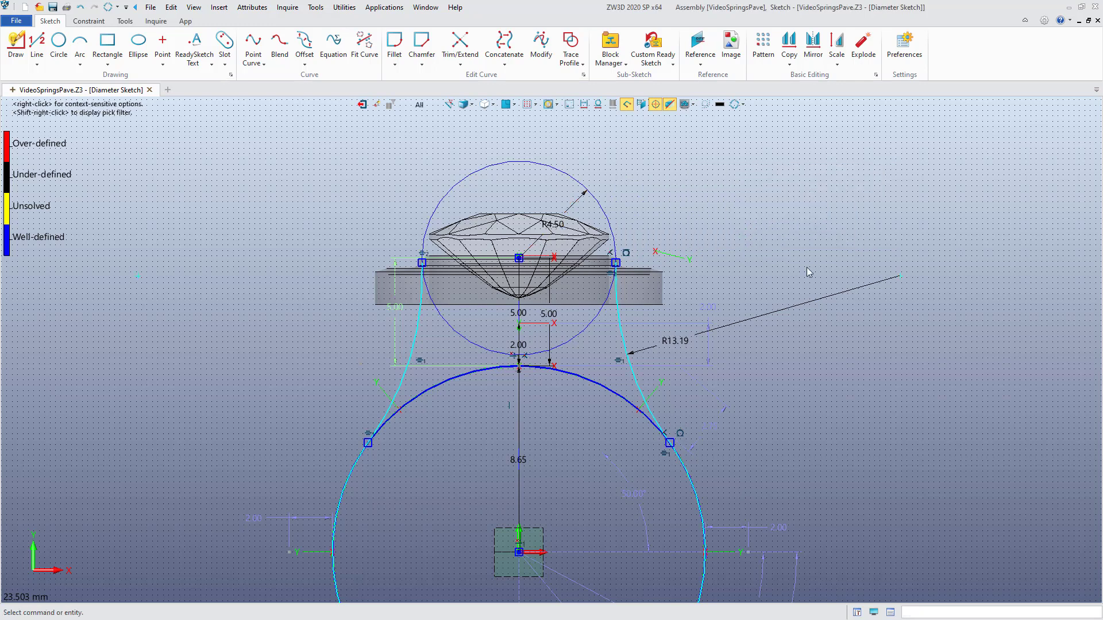
Step: Set the radius of the cathedral side arc joining the upper circle and finger circle to 9.19 mm
right_click(752, 318)
left_click(788, 329)
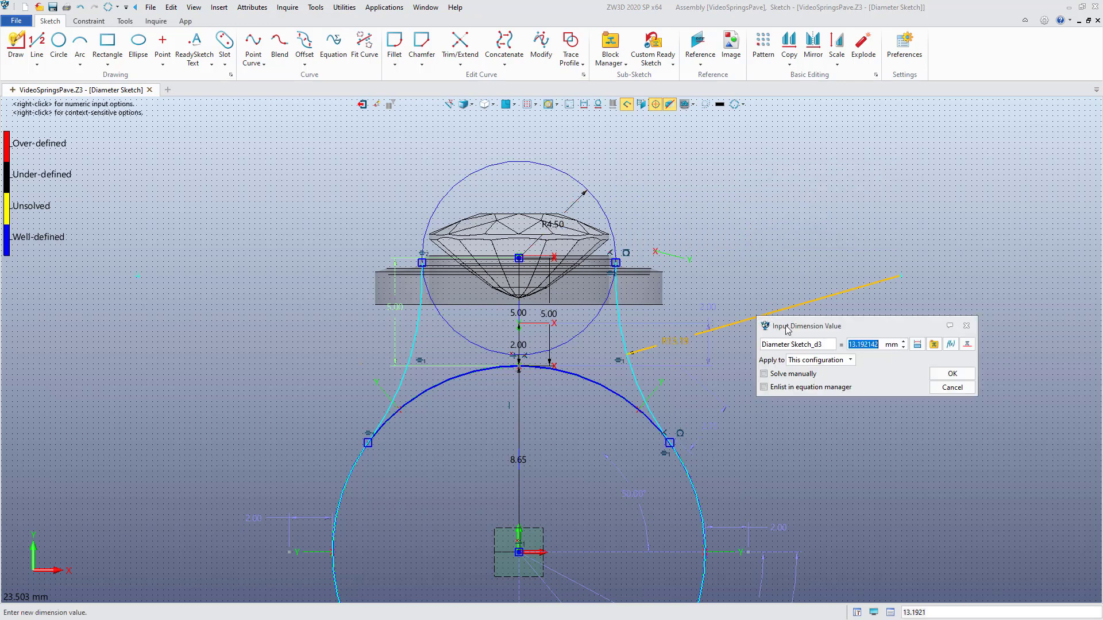
left_click(867, 345)
scroll(867, 346, "down", 5)
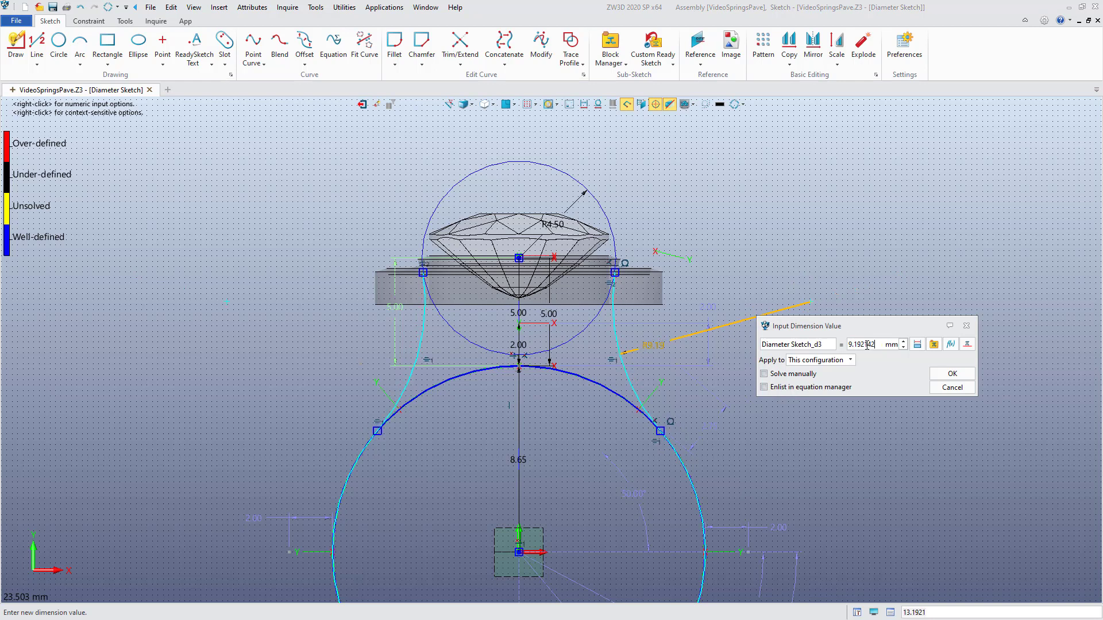
key("BackSpace")
type("9")
left_click(952, 374)
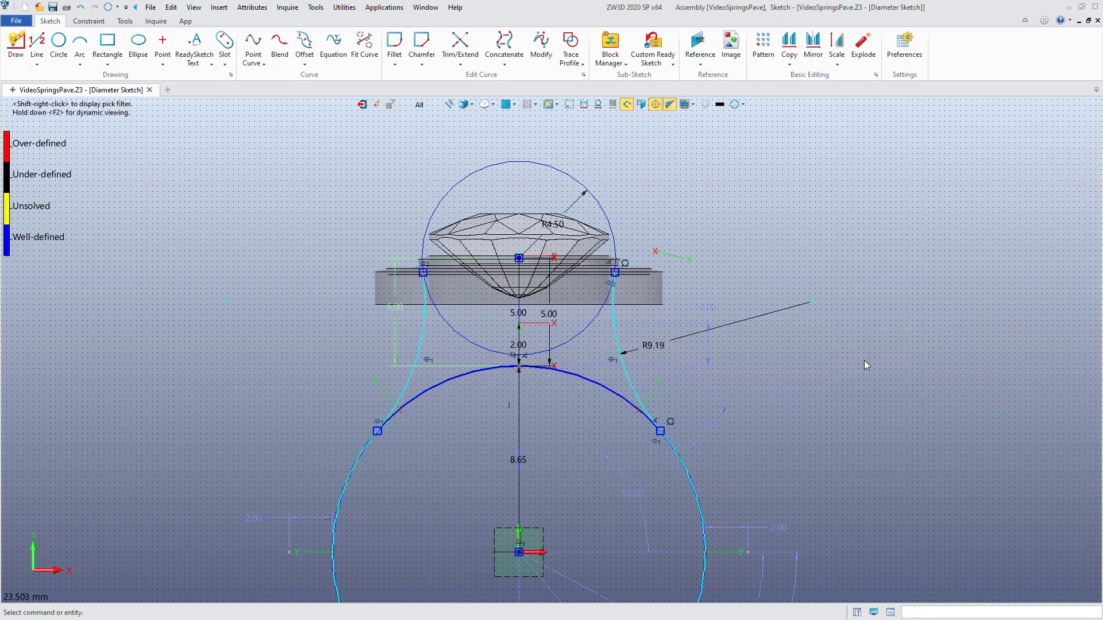
Step: Set the vertical distance from the top of the finger circle to the upper circle's center to 4.0 mm
left_click(556, 326)
right_click(556, 326)
left_click(565, 321)
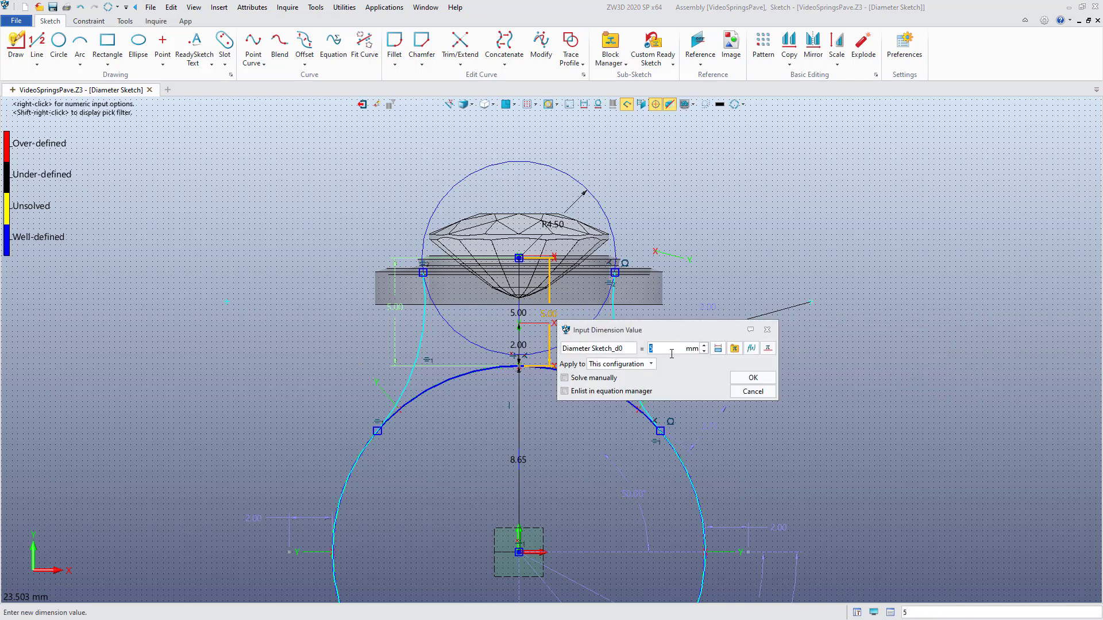
type("4.0")
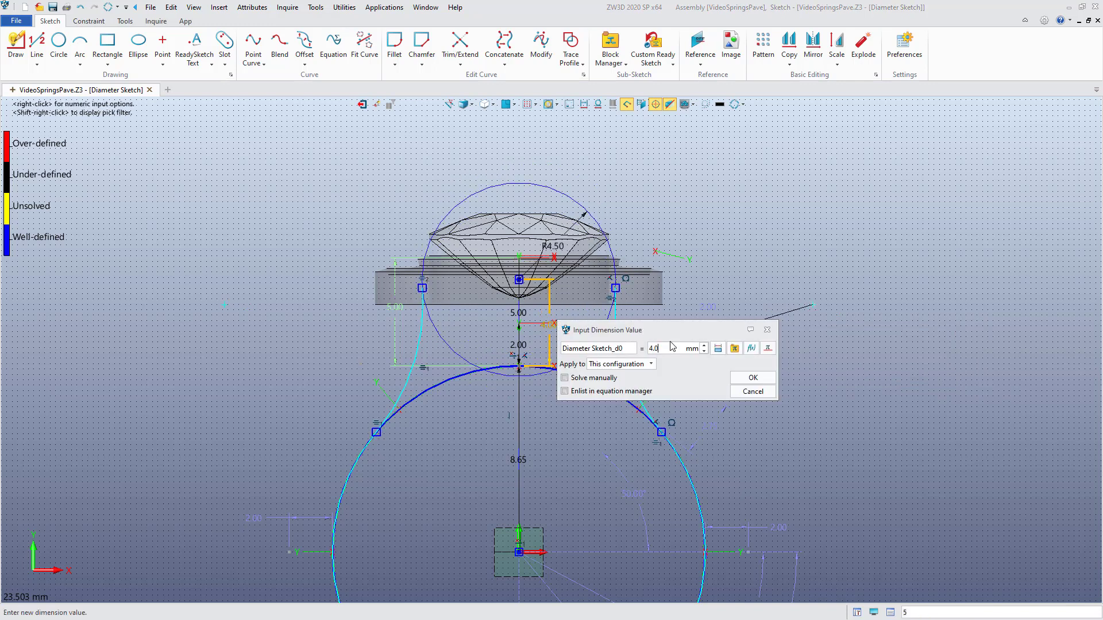
left_click_drag(676, 337, 774, 223)
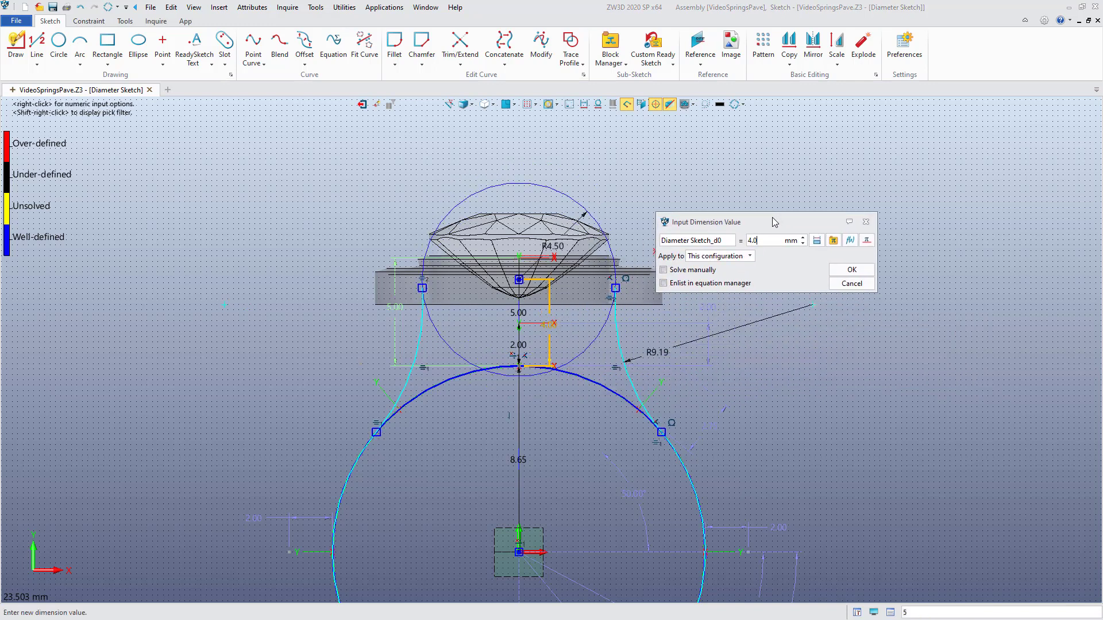
middle_click_drag(604, 259, 535, 203)
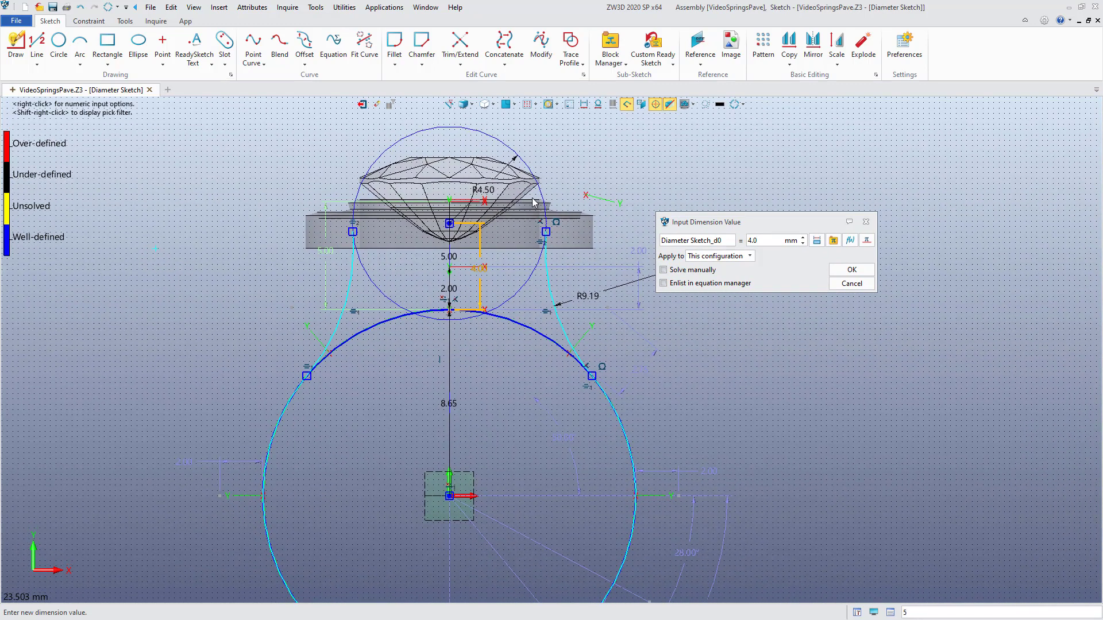
left_click(843, 272)
middle_click_drag(668, 295, 740, 290)
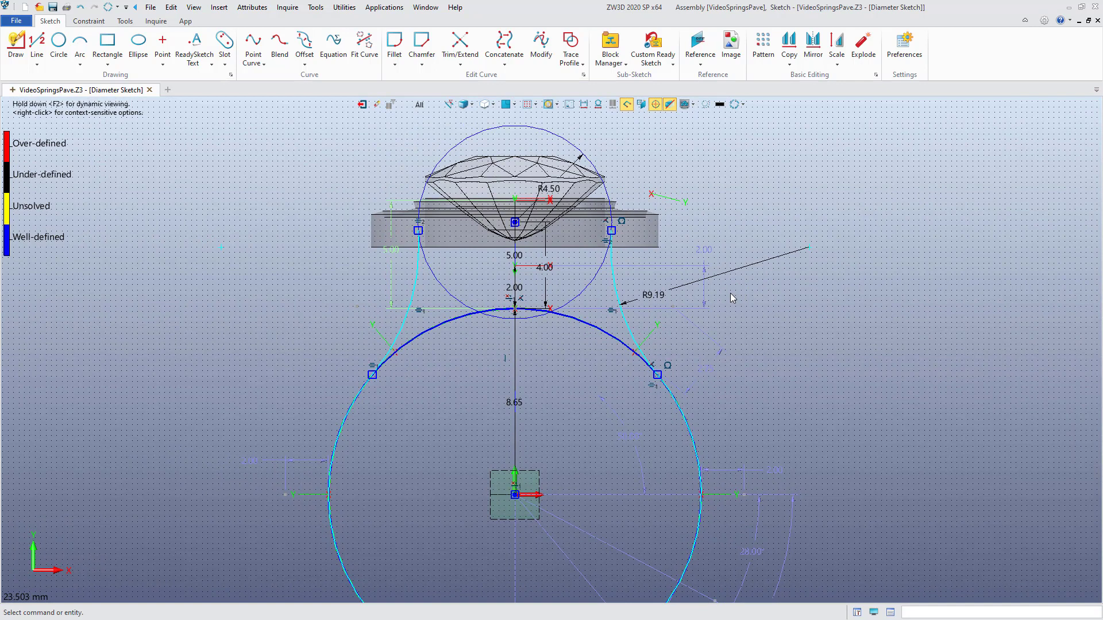
Step: Hide everything except the active sketch's geometry, check its dimensions, and exit the sketch
left_click(570, 106)
middle_click_drag(662, 182, 666, 188)
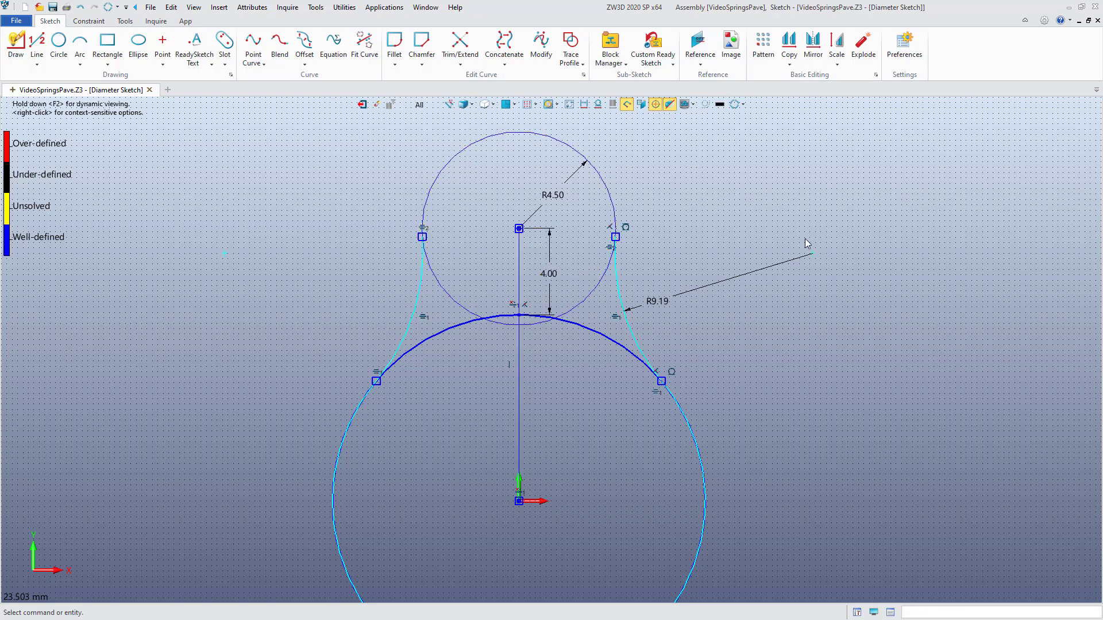
left_click(550, 239)
left_click(547, 178)
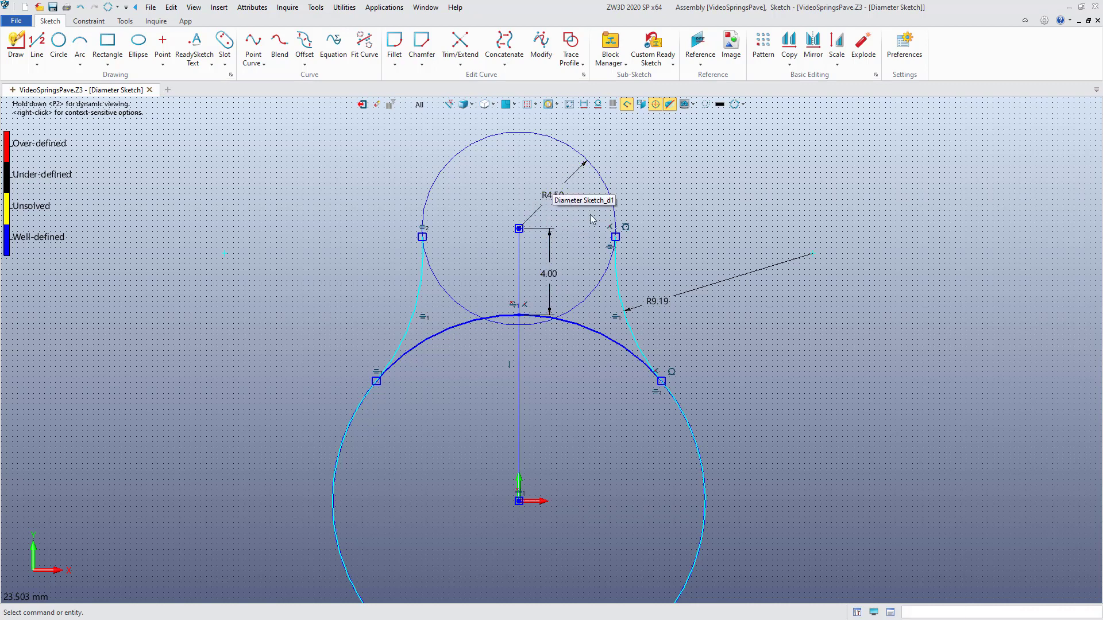
mouse_move(680, 216)
middle_mouse_down()
mouse_move(676, 191)
mouse_move(661, 232)
middle_mouse_up()
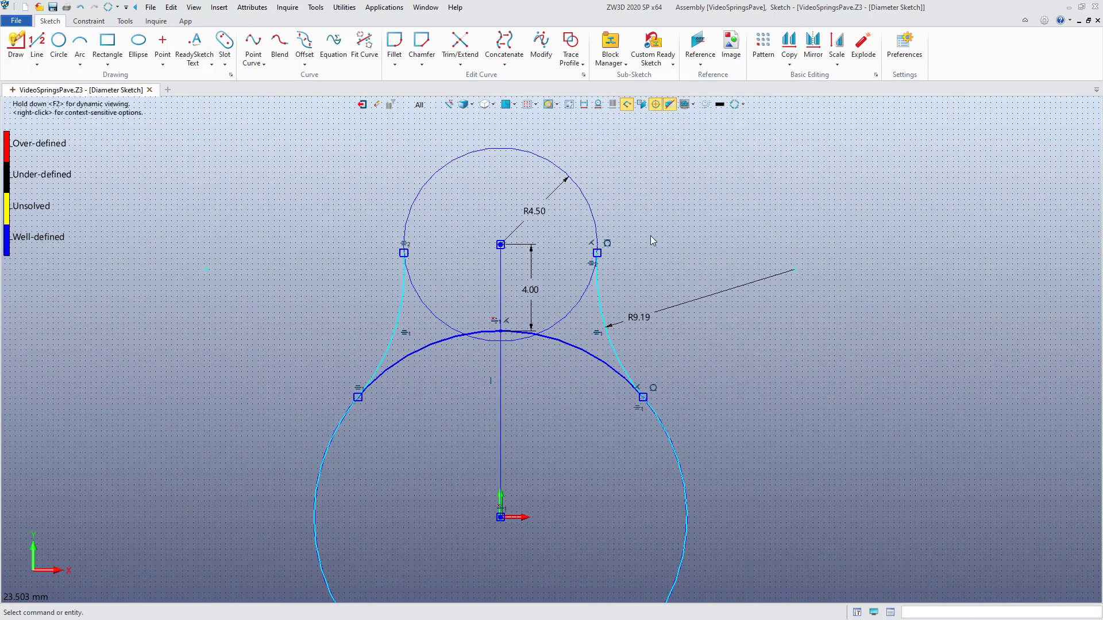
right_click(665, 190)
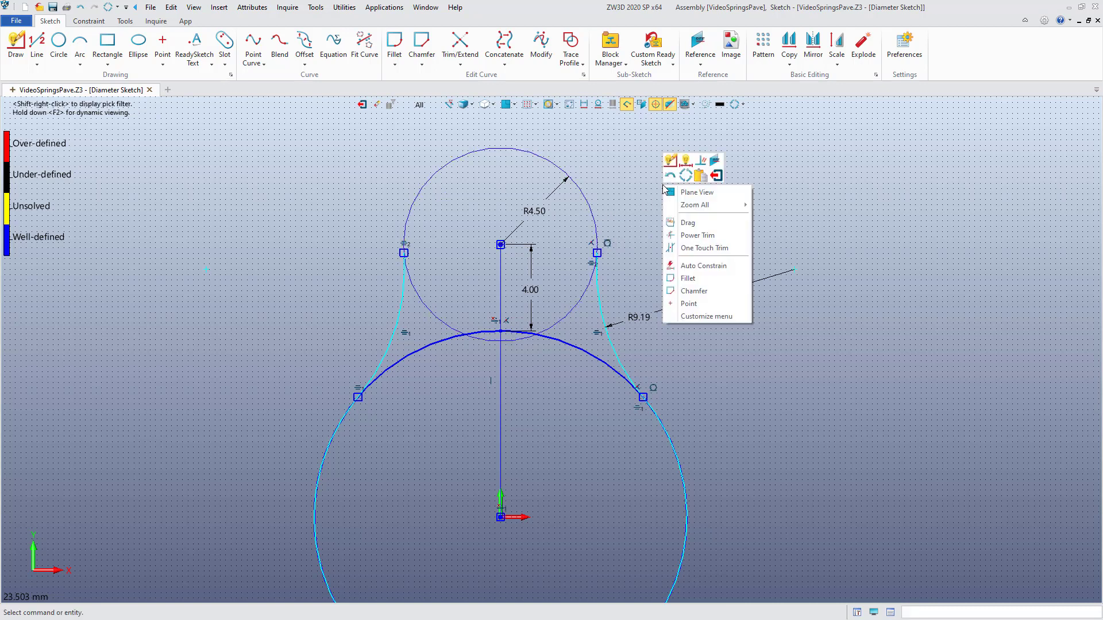
left_click(716, 175)
Step: Filter picking to shapes and blank the halo so that the stone and shank curves are exposed
middle_click_drag(699, 305, 706, 267)
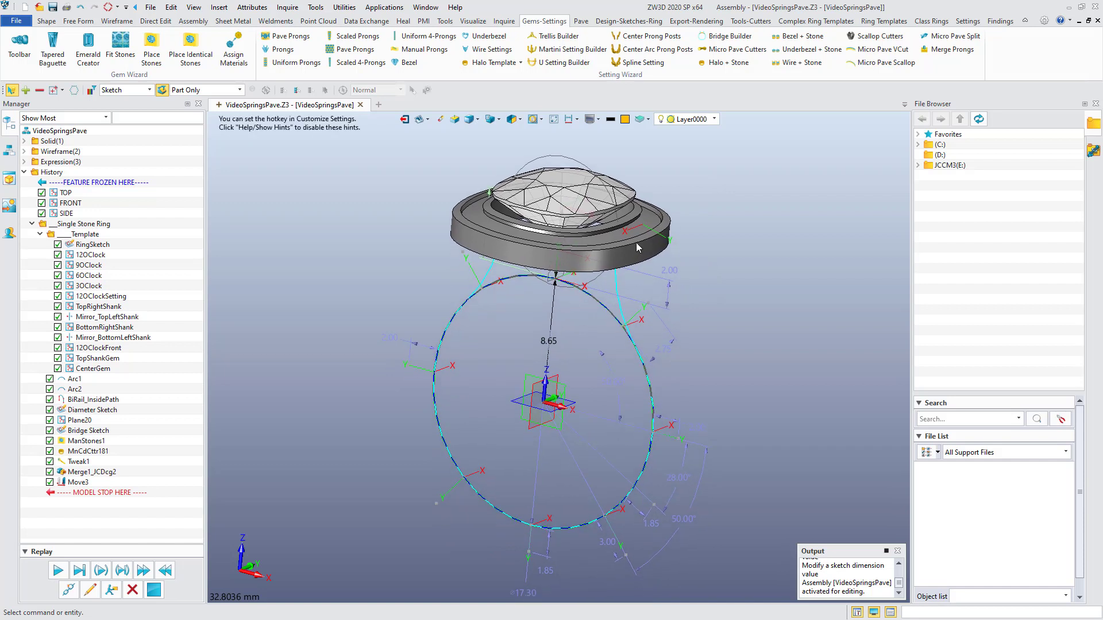
right_click(711, 264, "ctrl")
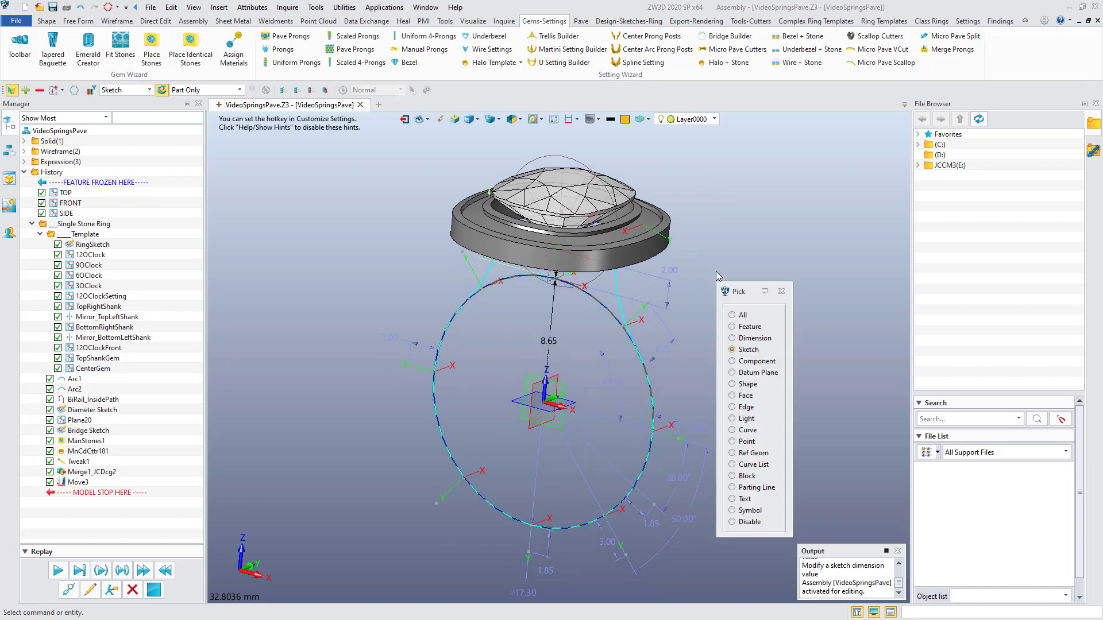
left_click(744, 383)
right_click(637, 248)
left_click(662, 280)
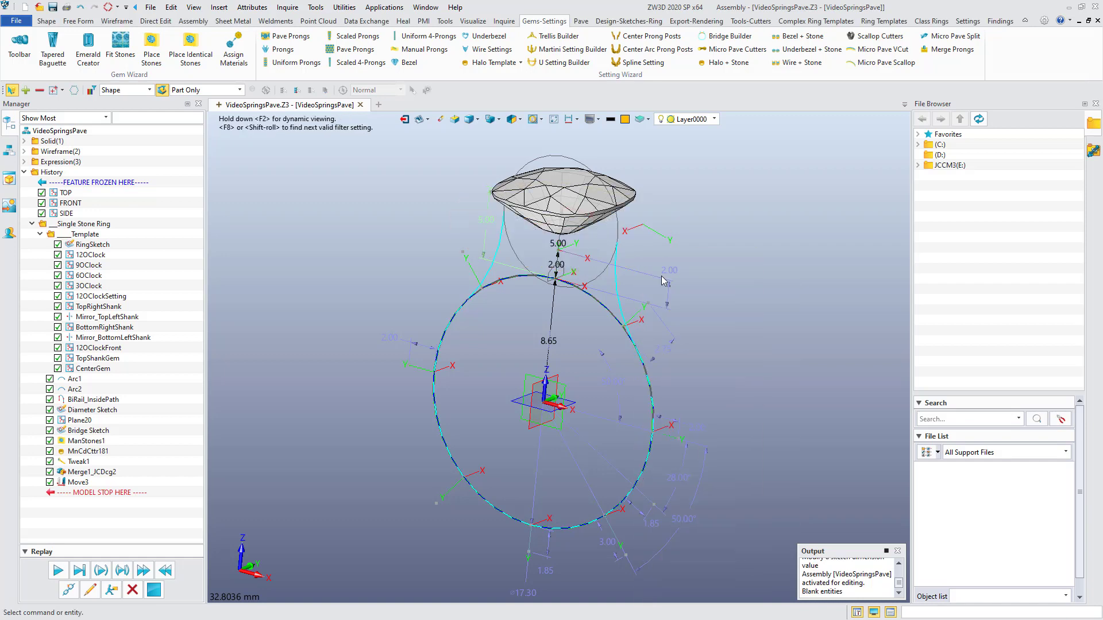
Step: Regenerate the model so the shank frames follow the edited Diameter Sketch
middle_click_drag(683, 264, 675, 276)
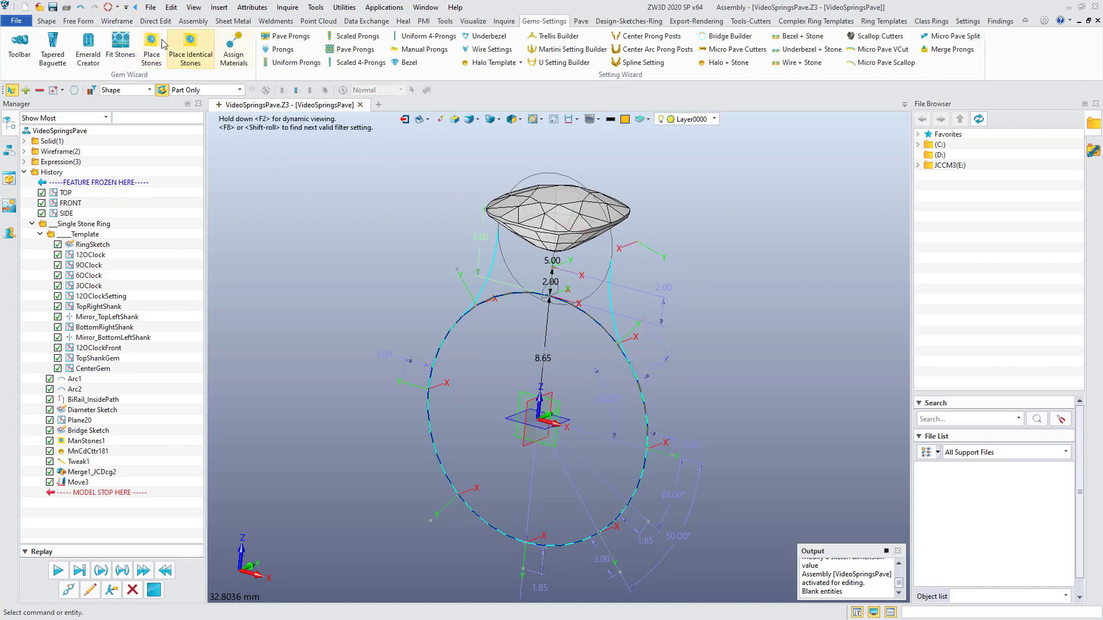
left_click(108, 7)
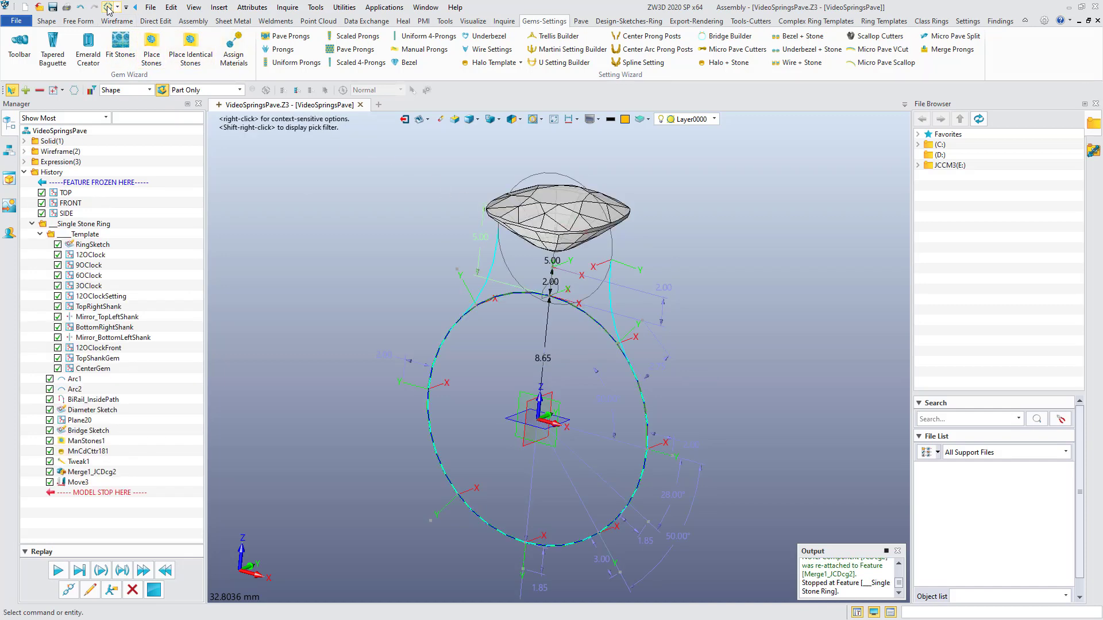
mouse_move(439, 225)
middle_mouse_down()
mouse_move(449, 212)
mouse_move(447, 222)
middle_mouse_up()
mouse_move(713, 237)
middle_mouse_down()
mouse_move(707, 246)
mouse_move(714, 226)
middle_mouse_up()
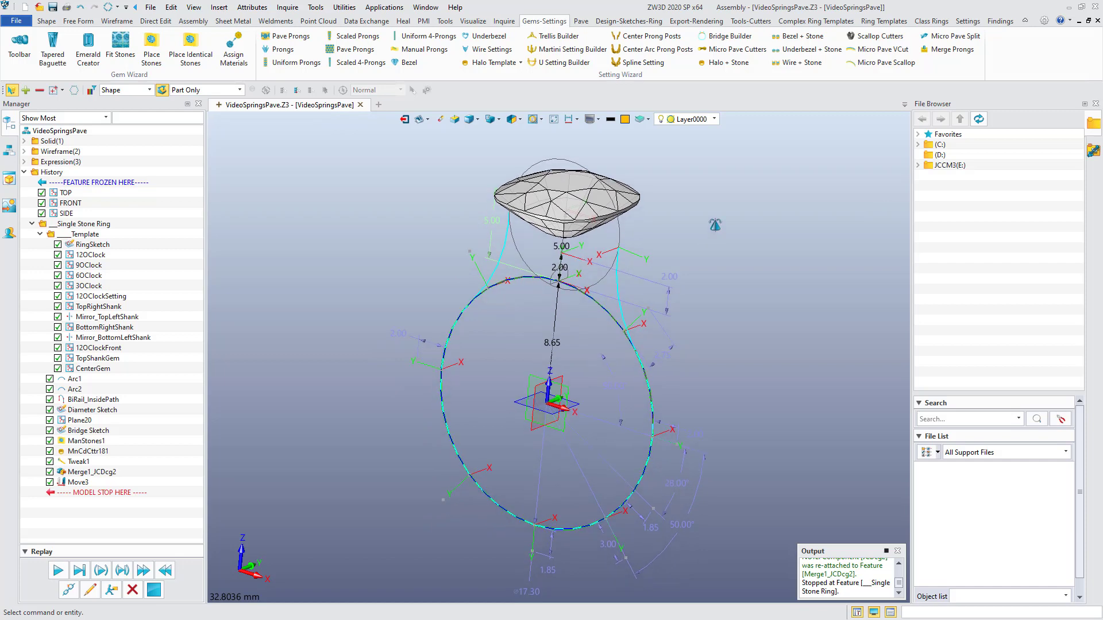
Step: Place domed ring shank profile sketches at the upper end of the cathedral arc and at the bottom of the ring
left_click(630, 23)
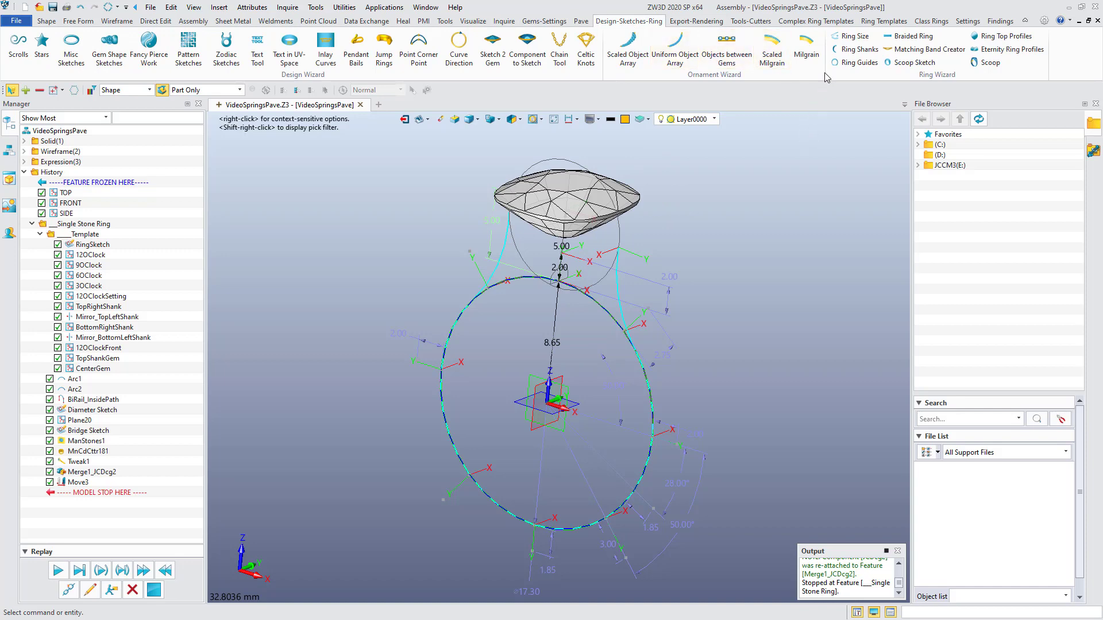
left_click(855, 49)
left_click_drag(484, 131, 455, 157)
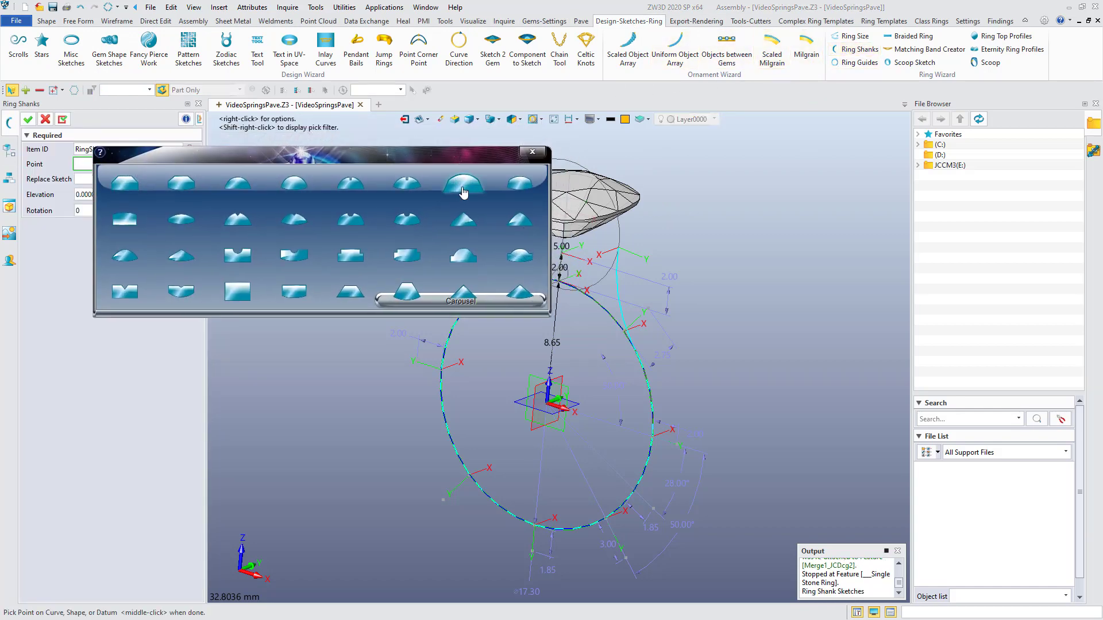
left_click(660, 266)
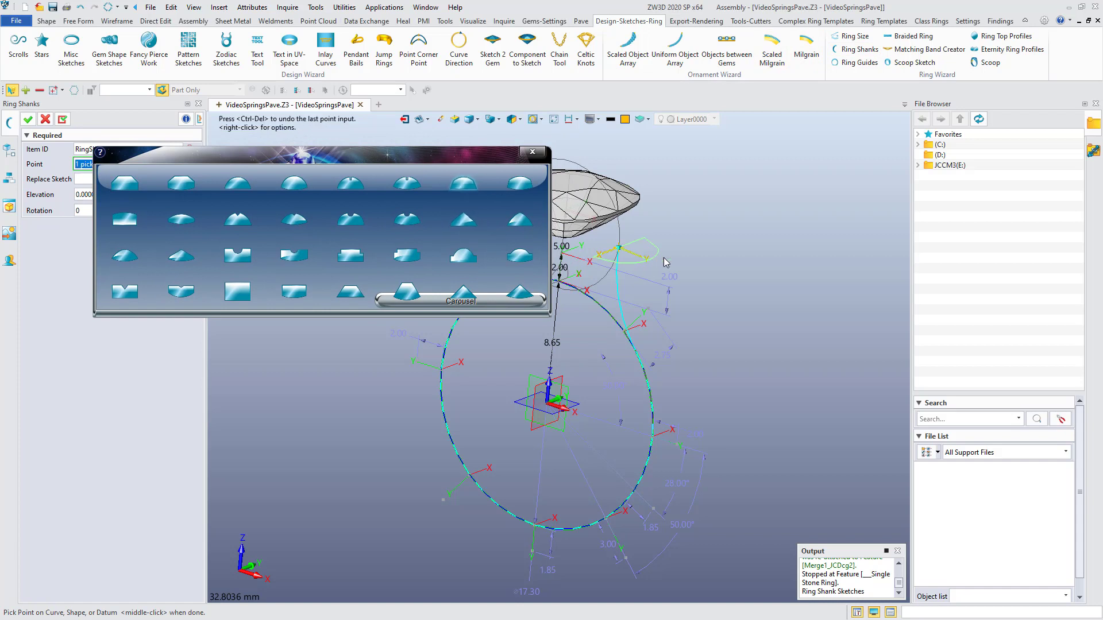
left_click(535, 525)
left_click(28, 119)
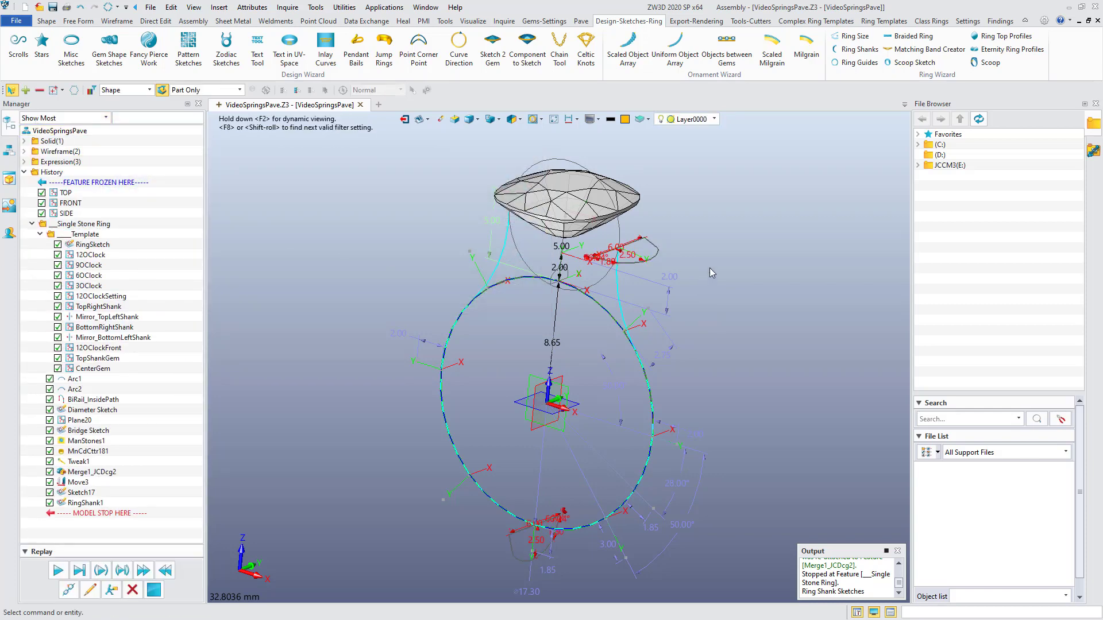
Step: Filter picking to sketches and open the profile sketch at the upper end of the cathedral arc for editing
key("ctrl+a")
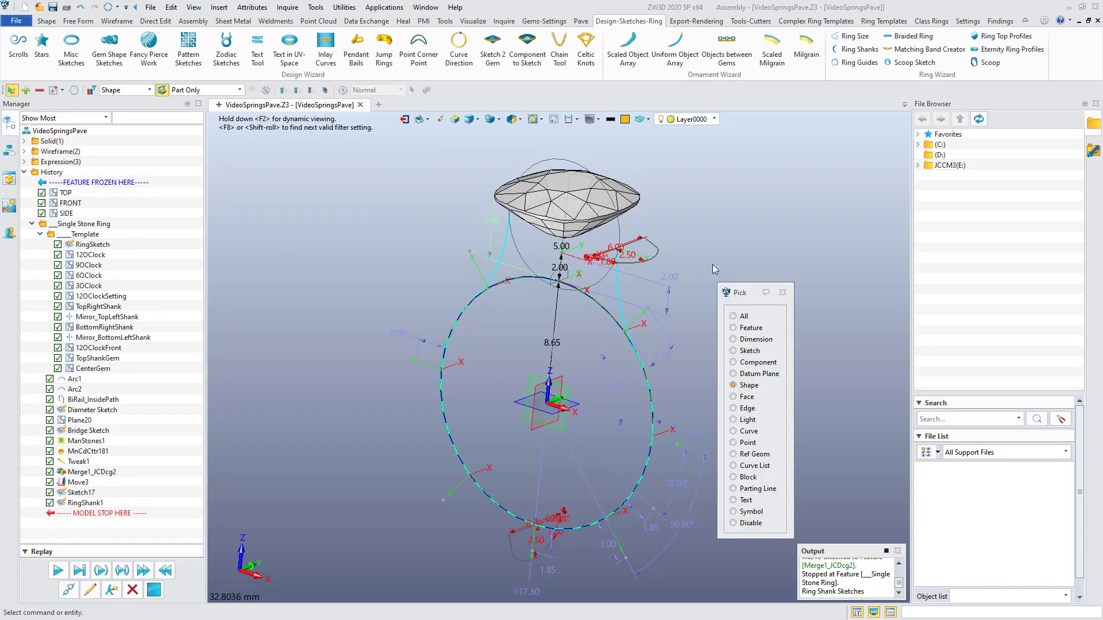
left_click(750, 352)
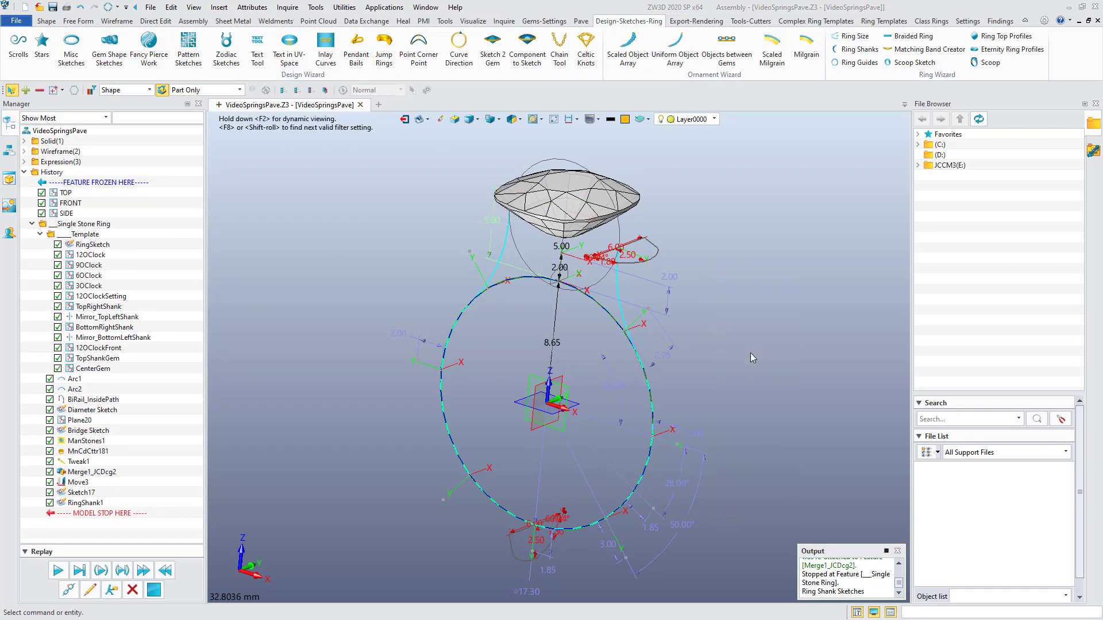
right_click(657, 261)
left_click(686, 350)
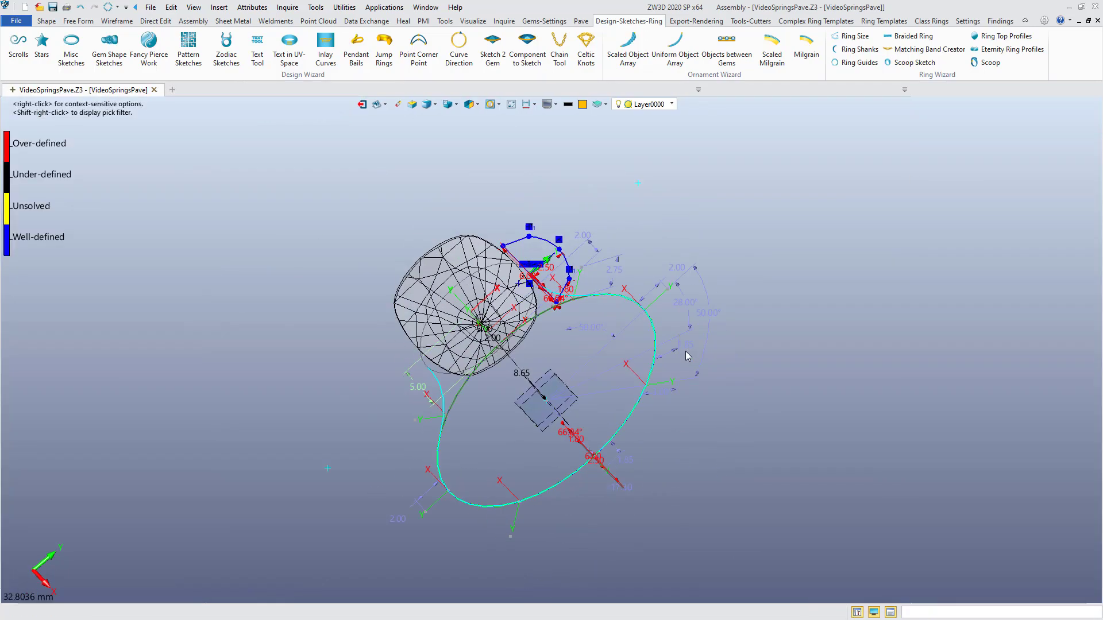
scroll(570, 369, "up", 6)
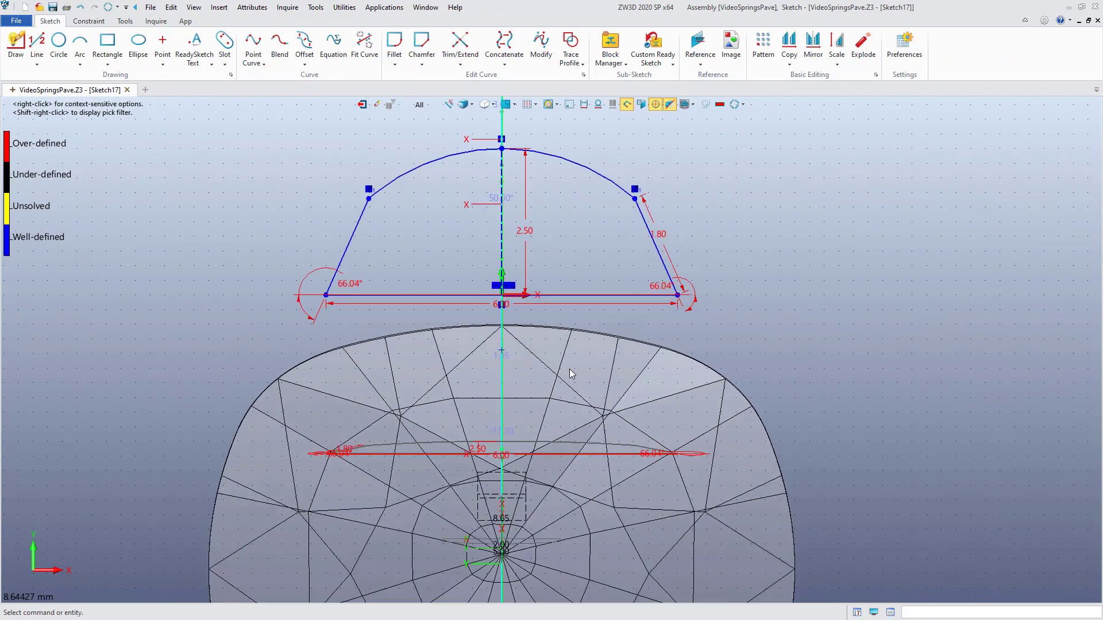
Step: Set the upper shank profile's base width to 4 mm and its overall height to 2 mm
right_click(568, 305)
left_click(577, 297)
left_click_drag(652, 310, 747, 276)
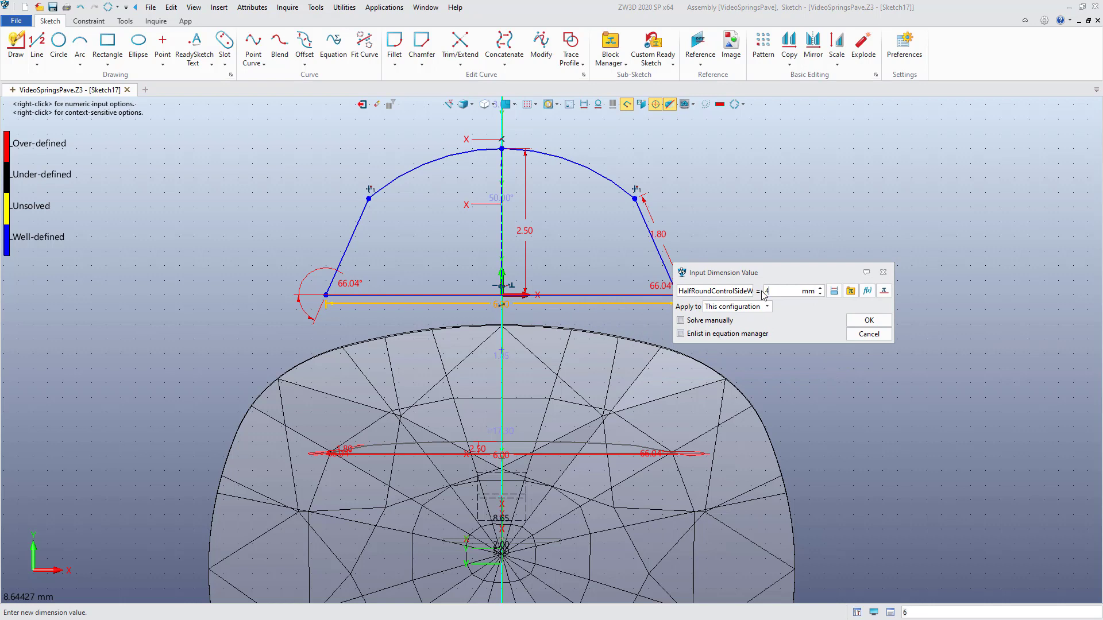
type("4")
key("Return")
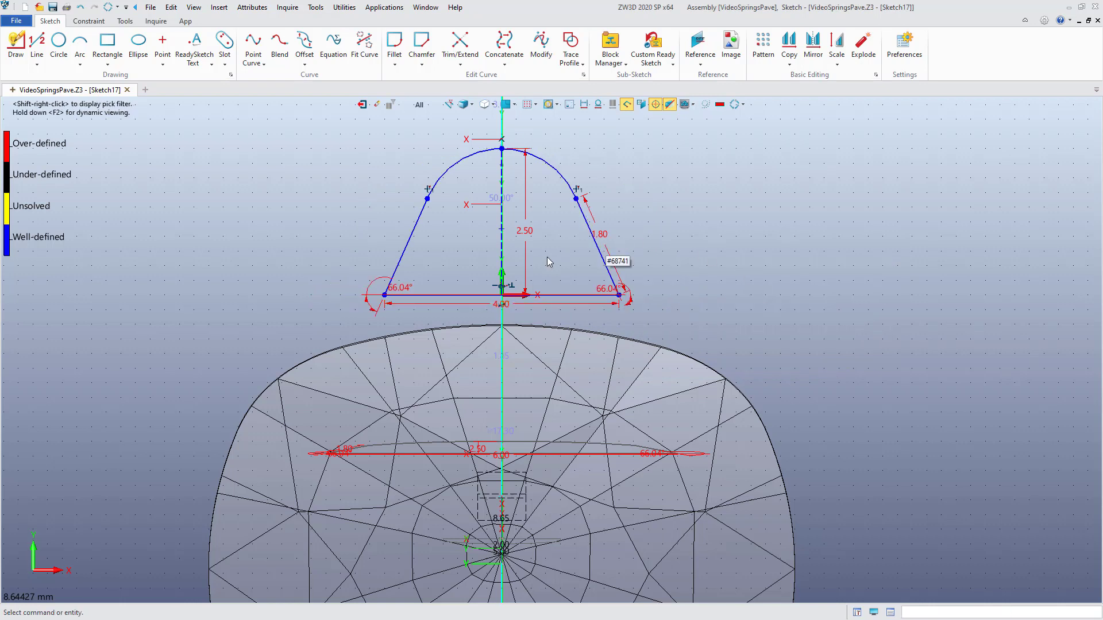
right_click(532, 263)
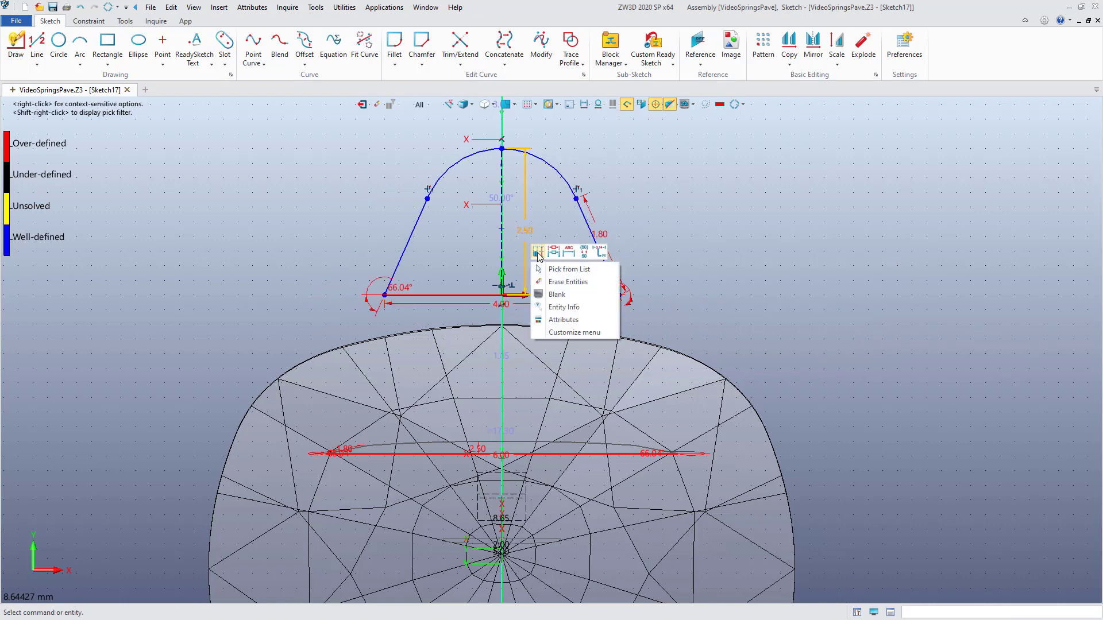
left_click(539, 253)
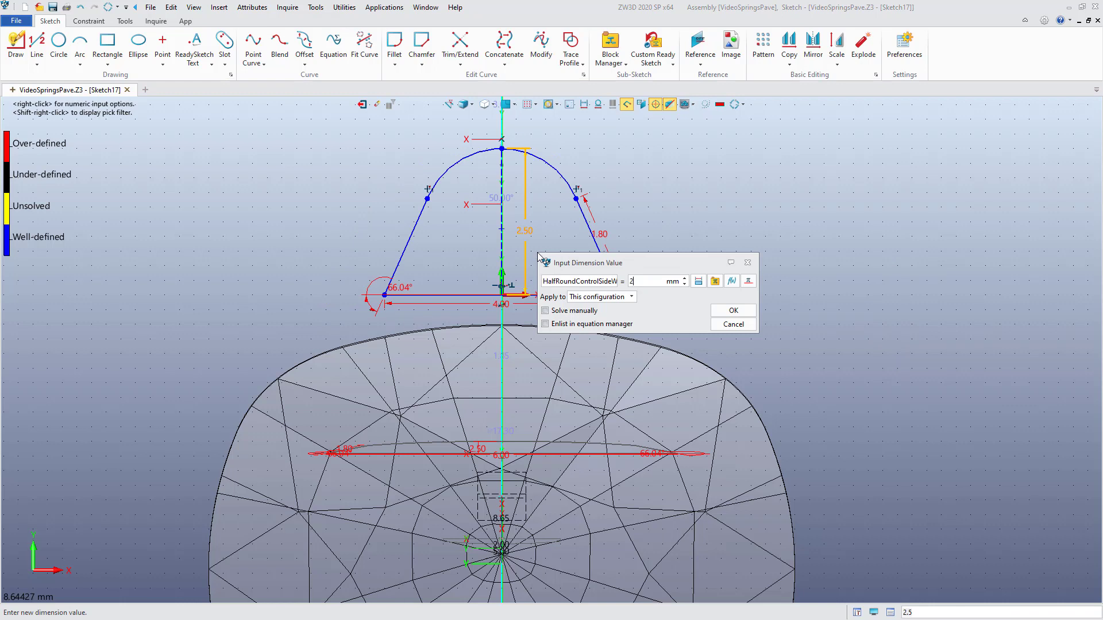
type("2")
key("Return")
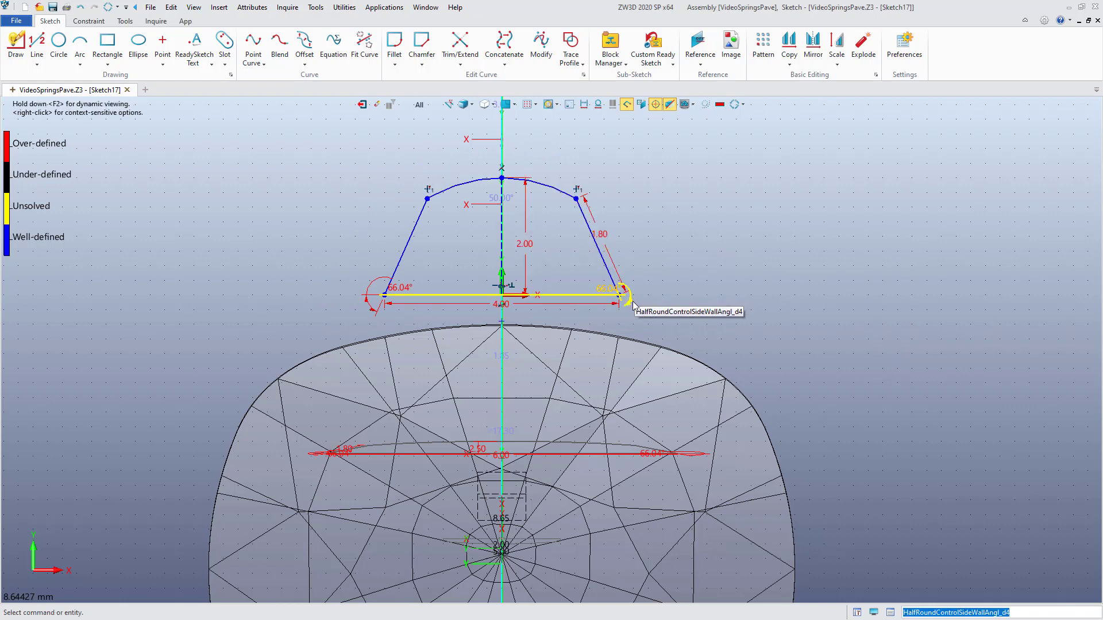
Step: Set the upper profile's right wall angle to 90 degrees and link the left wall angle to that dimension
right_click(633, 300)
left_click(638, 290)
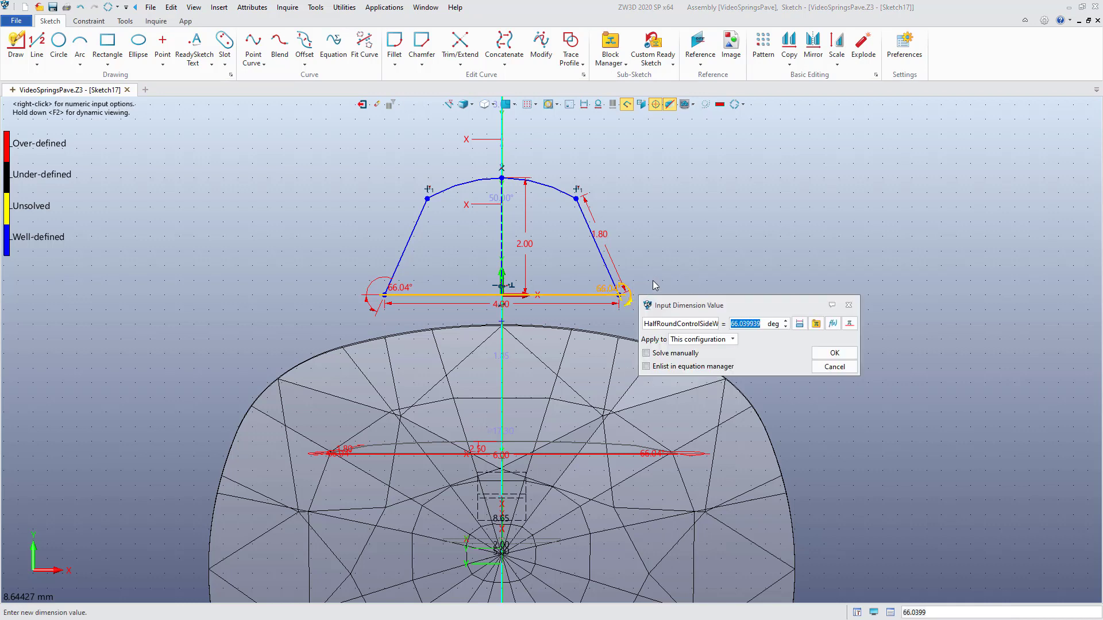
type("90")
key("Return")
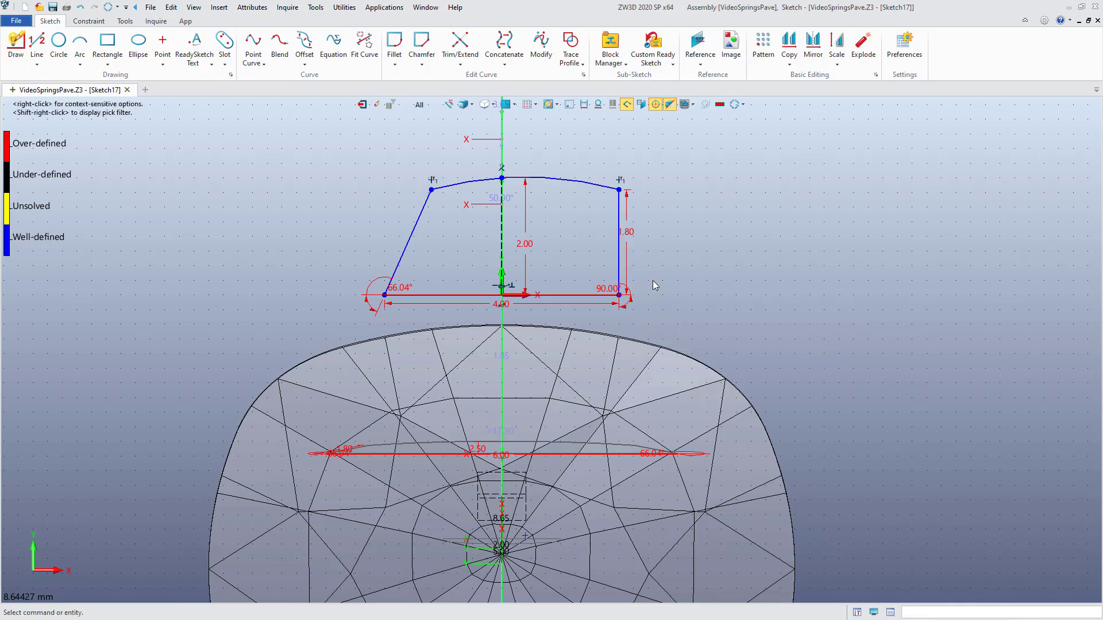
right_click(370, 285)
left_click(379, 271)
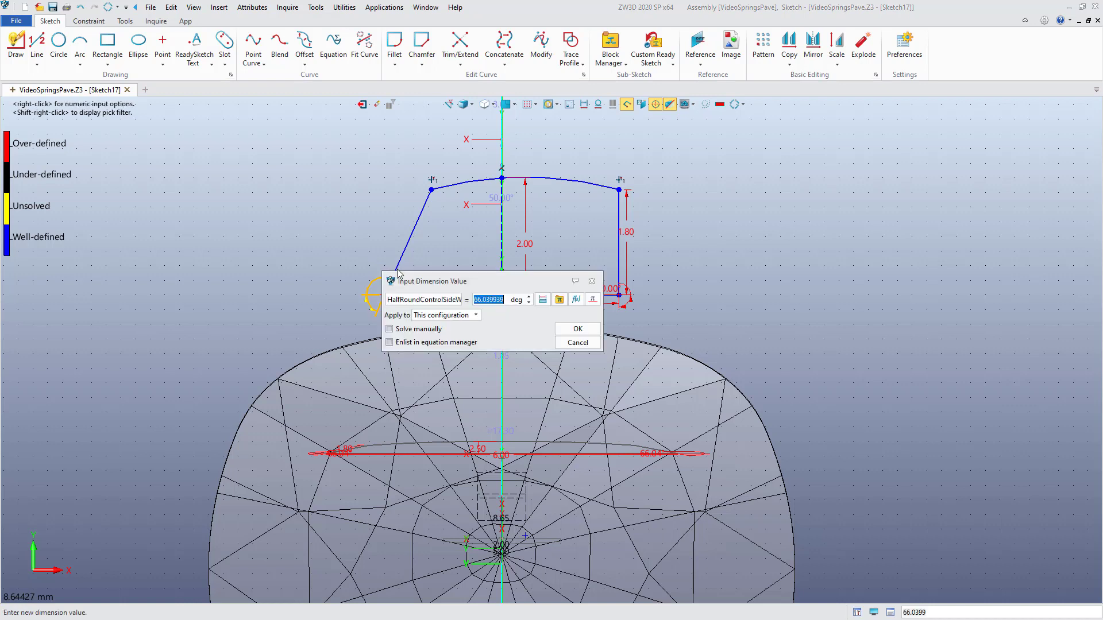
left_click(542, 299)
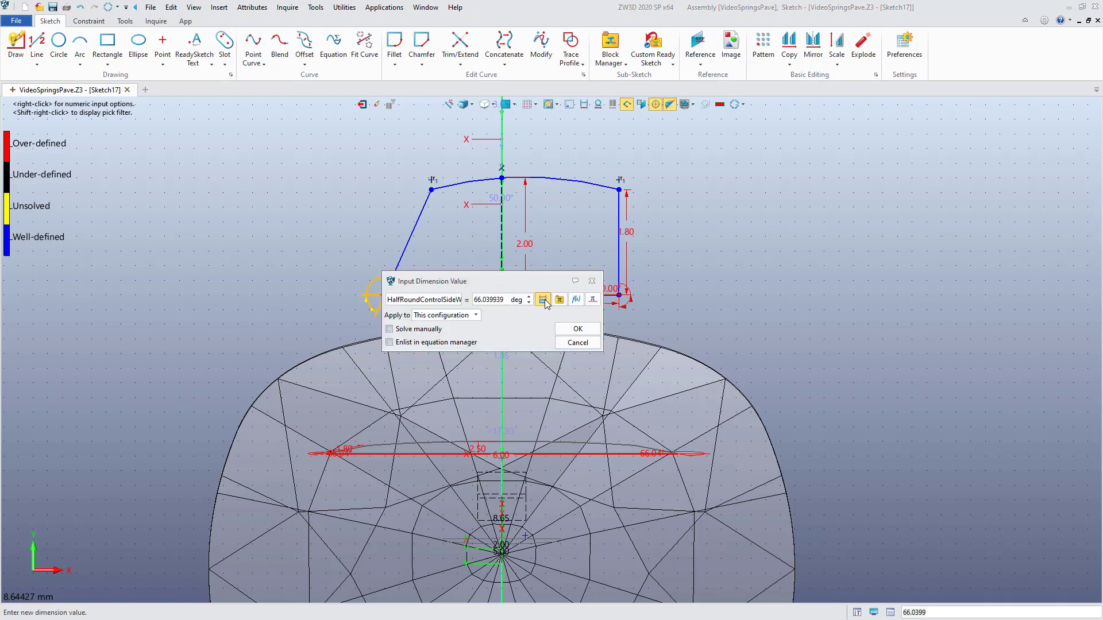
left_click(634, 313)
left_click(578, 329)
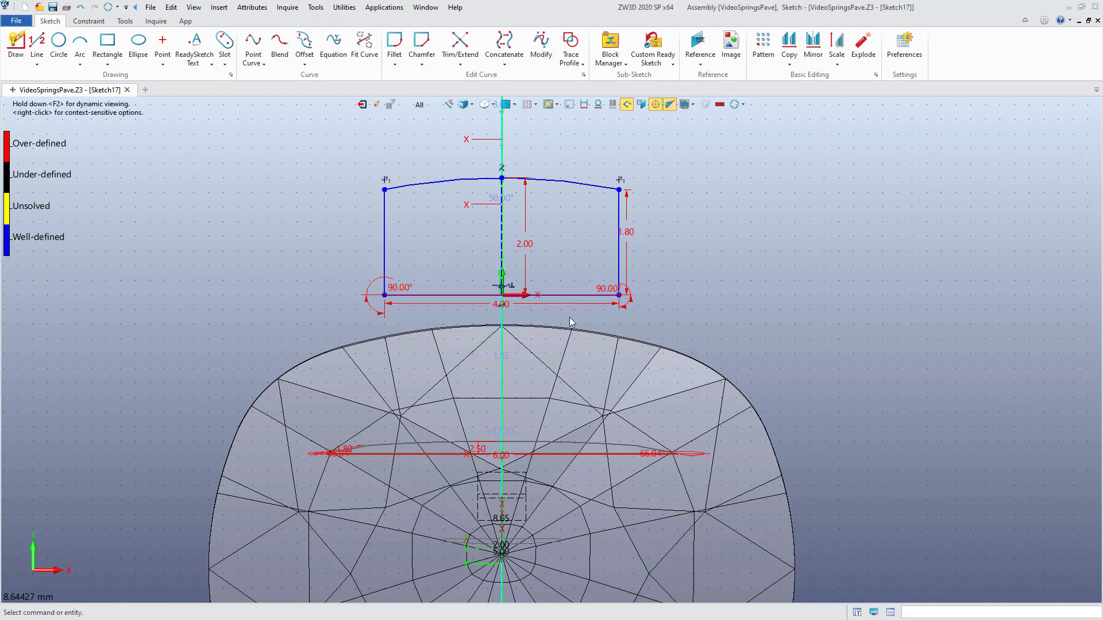
Step: Set the upper profile's side wall height to 1.0 mm and exit the sketch
right_click(627, 266)
left_click(642, 251)
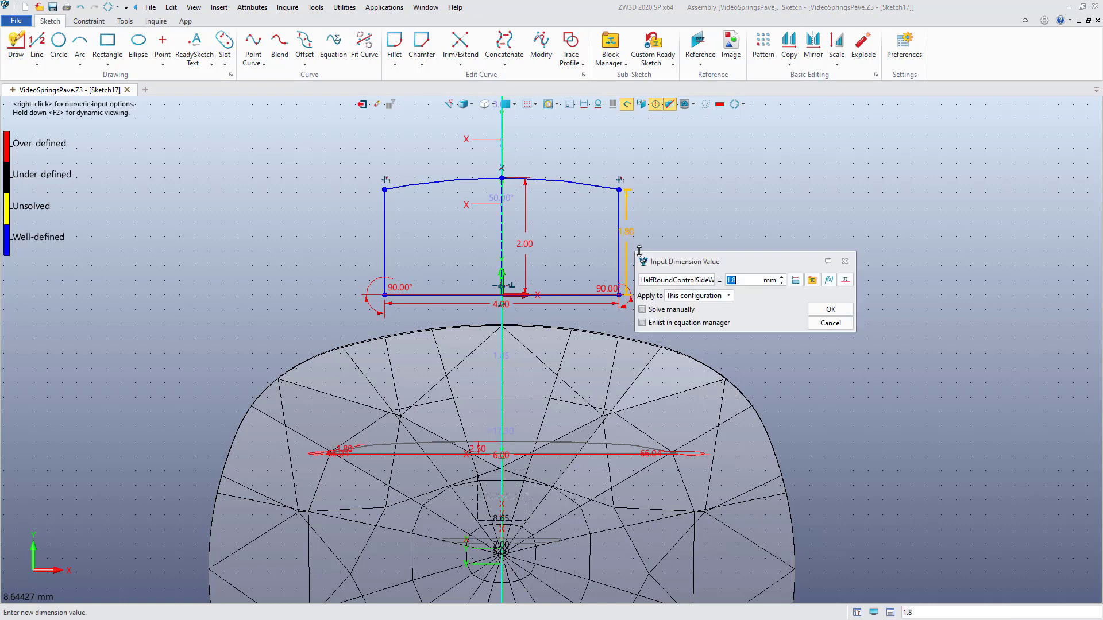
left_click_drag(706, 262, 763, 236)
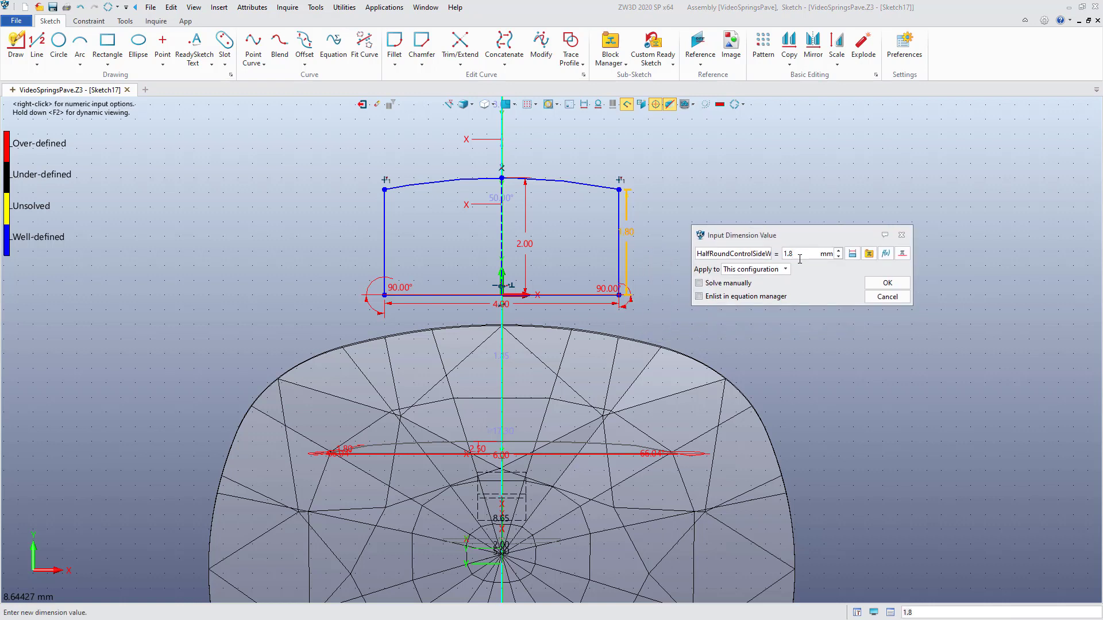
type("1.0")
key("Return")
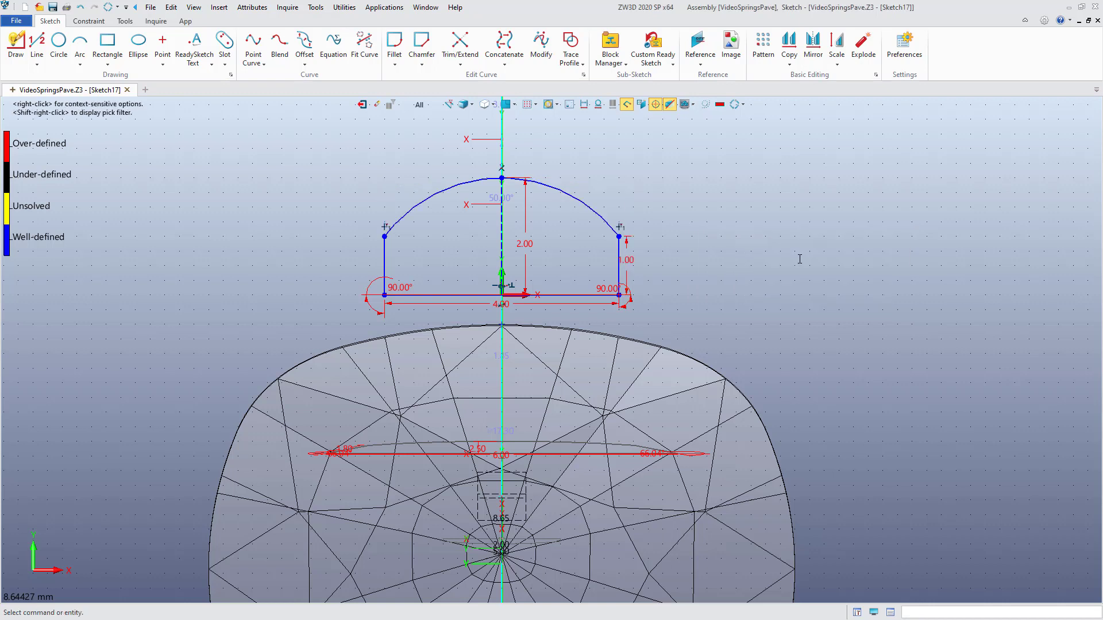
middle_click_drag(713, 247, 706, 238)
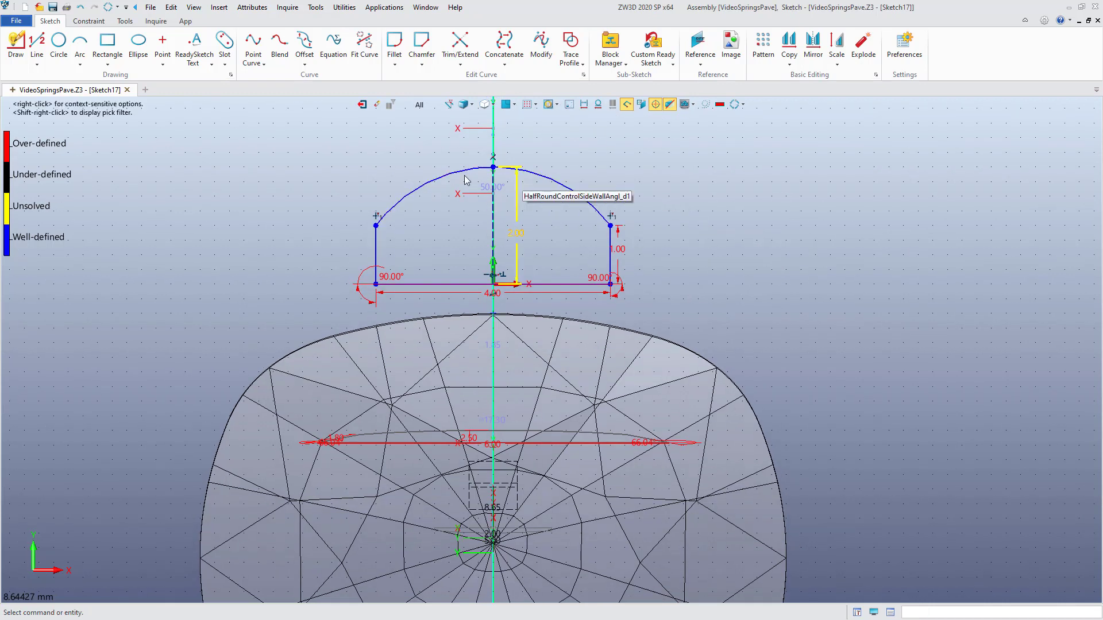
right_click(732, 175)
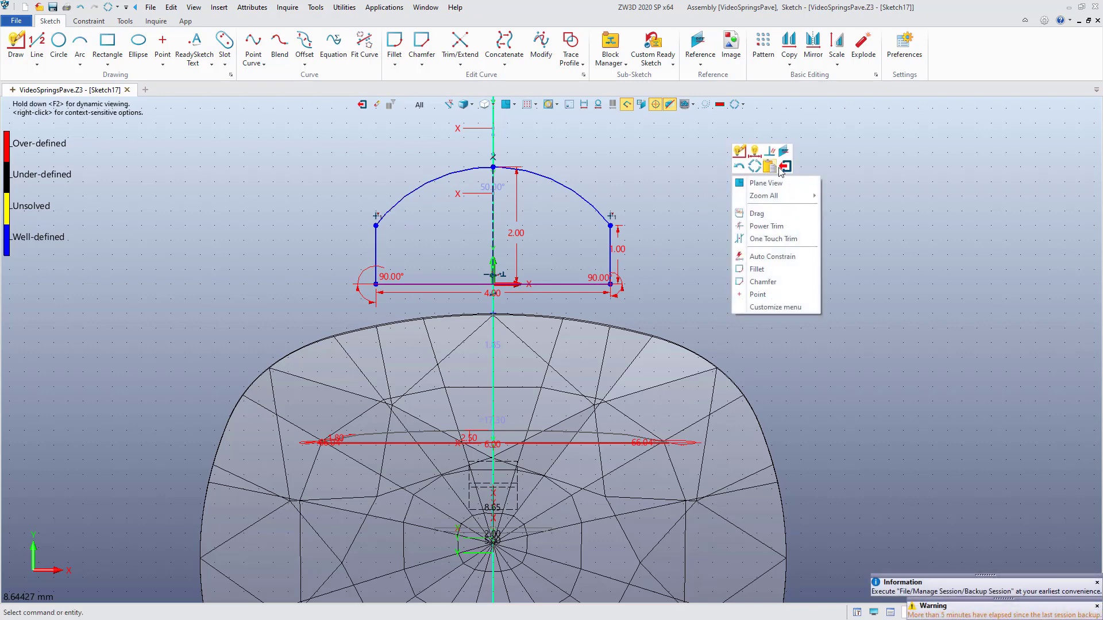
left_click(784, 167)
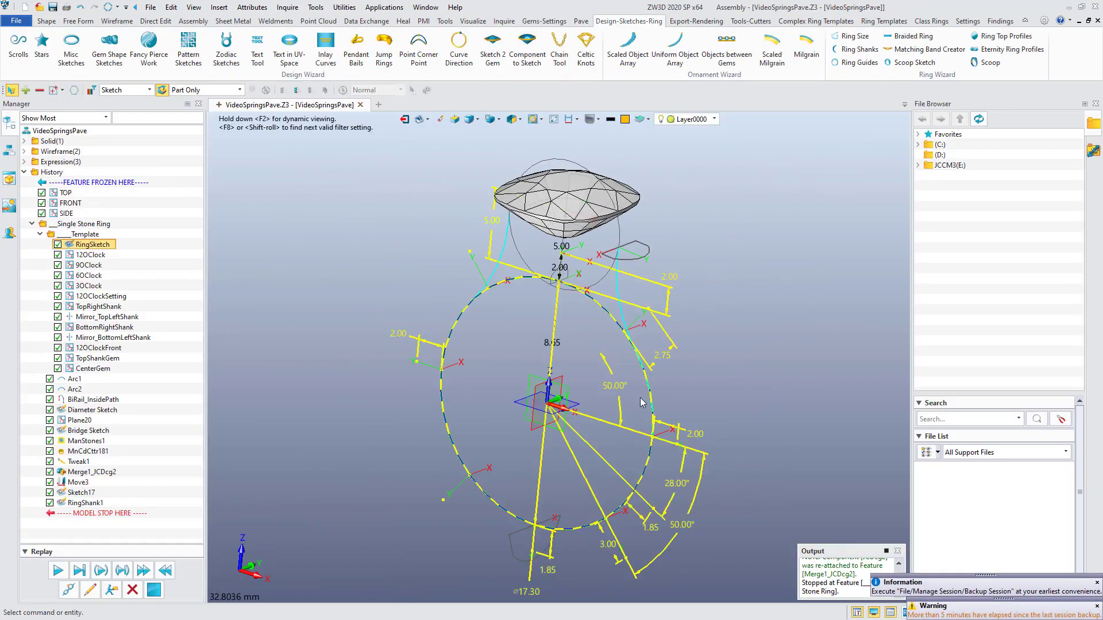
Step: Open the profile sketch at the bottom of the ring and set its right wall angle to 90 degrees
right_click(513, 548)
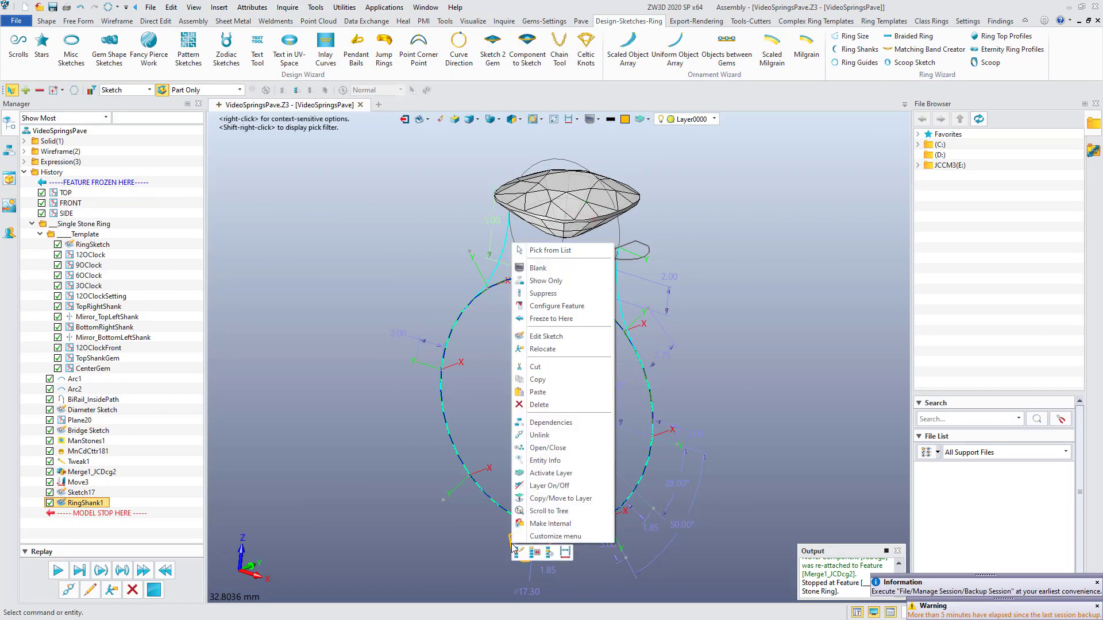
left_click(543, 338)
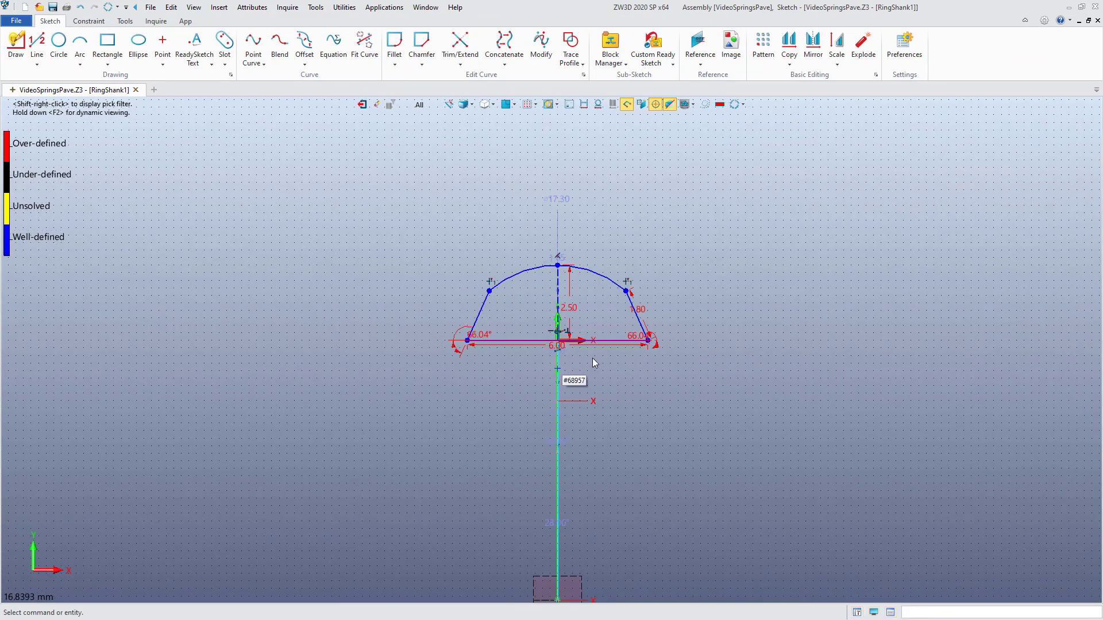
middle_click_drag(593, 358, 591, 389)
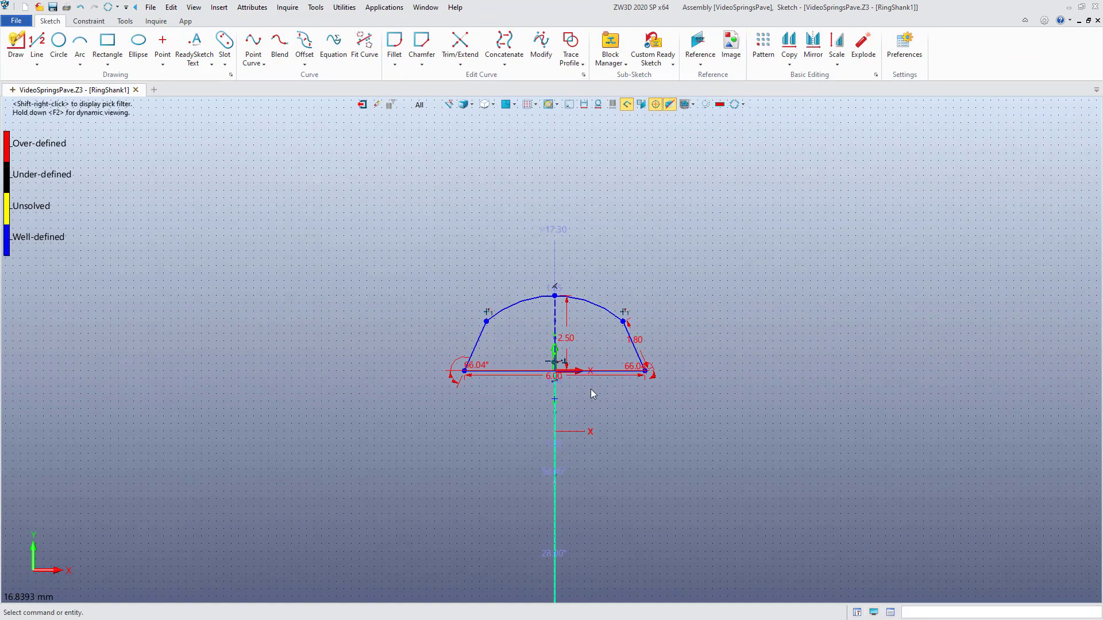
scroll(611, 385, "up", 3)
right_click(694, 383)
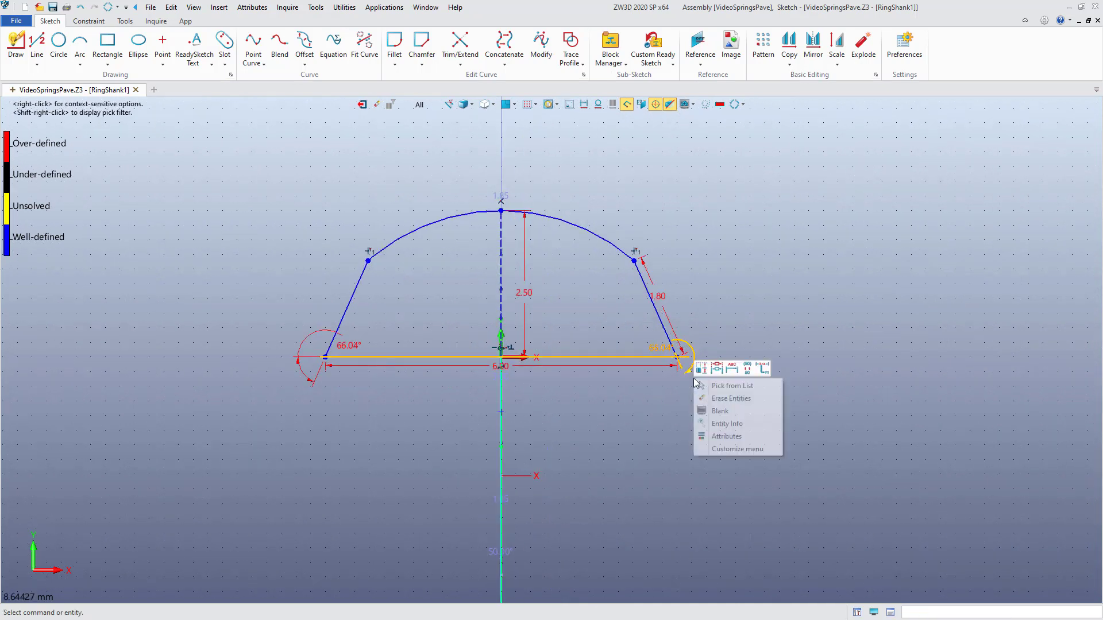
left_click(712, 382)
type("90")
left_click(899, 428)
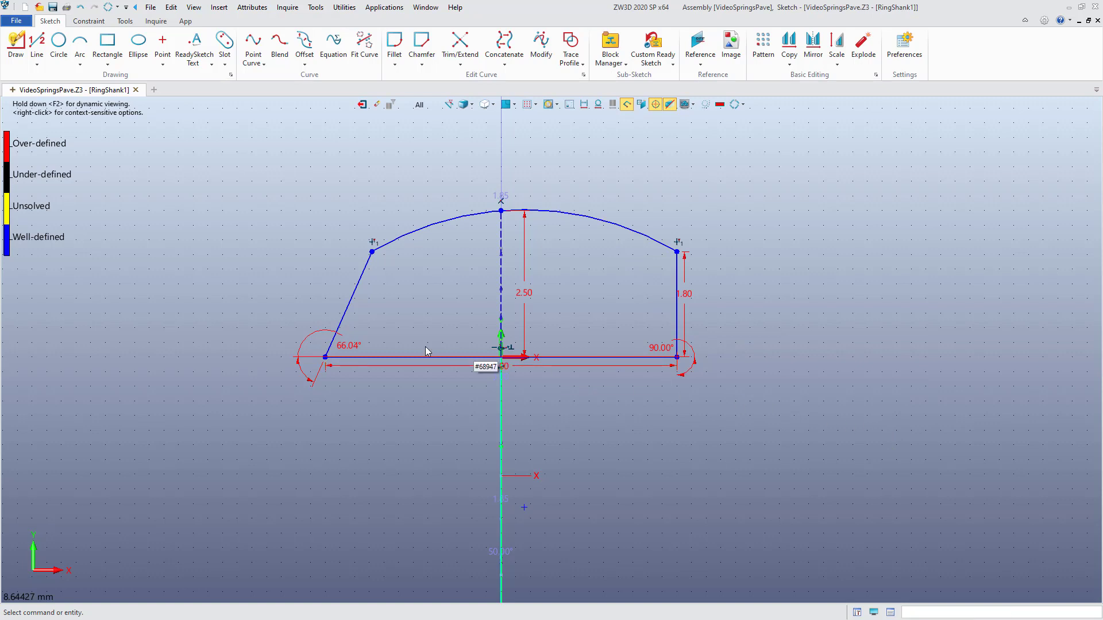
Step: Link the bottom profile's left wall angle to its right wall angle dimension
right_click(342, 355)
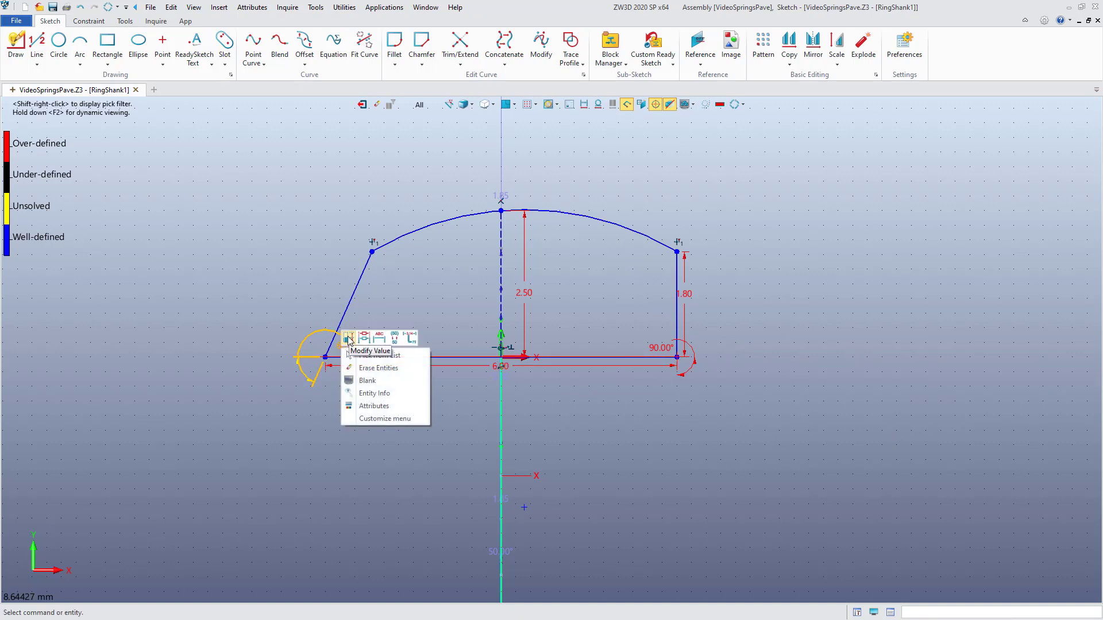
left_click(349, 339)
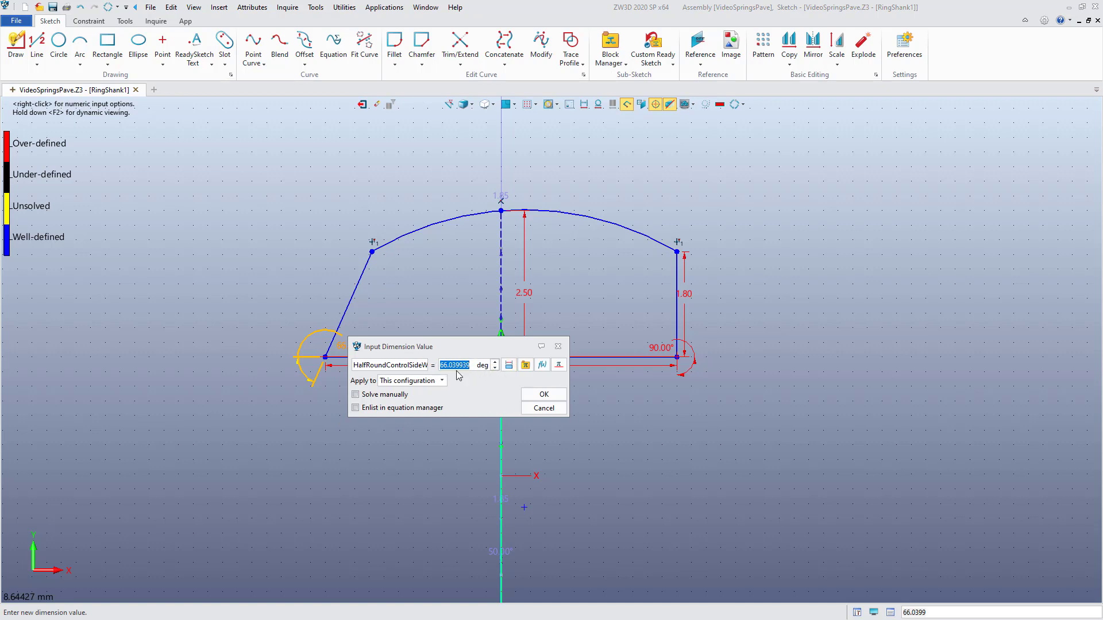
left_click(508, 365)
left_click(687, 374)
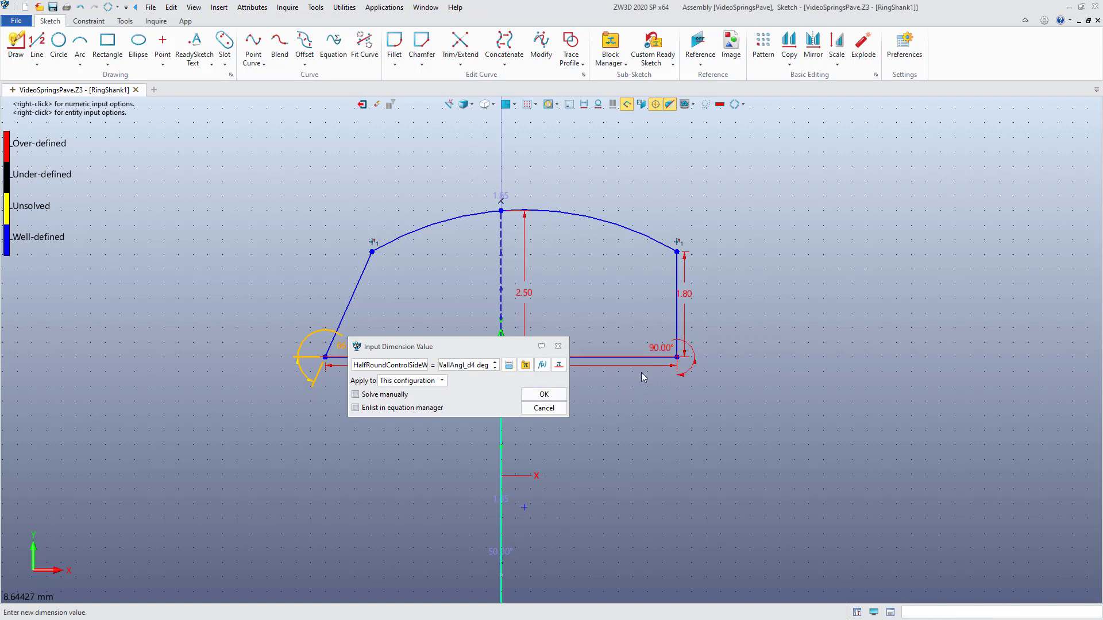
left_click(554, 395)
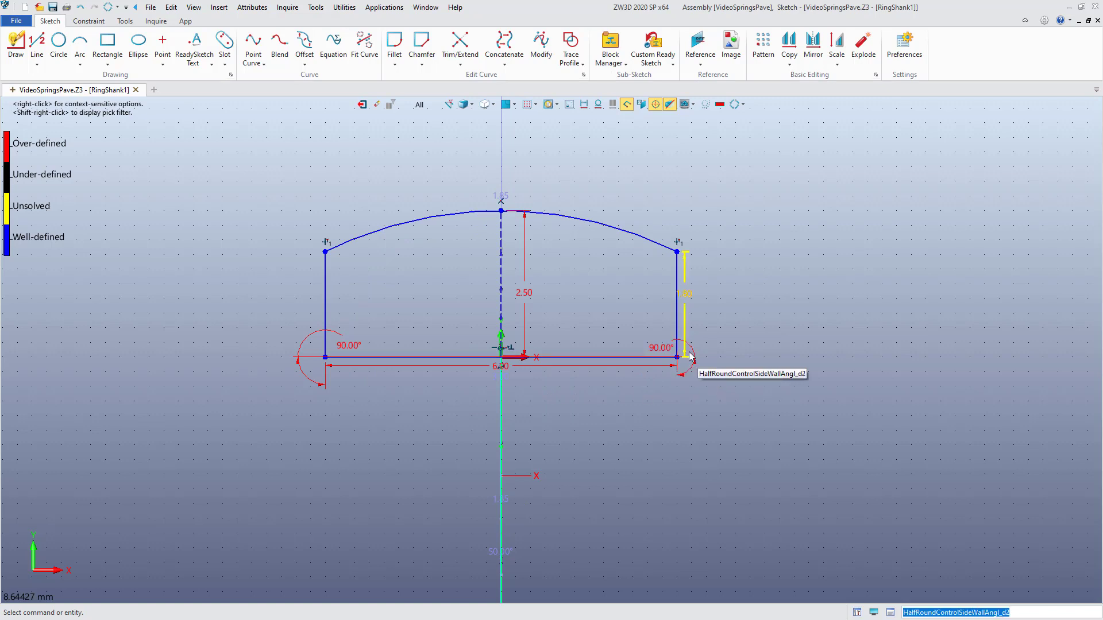
left_click(682, 374)
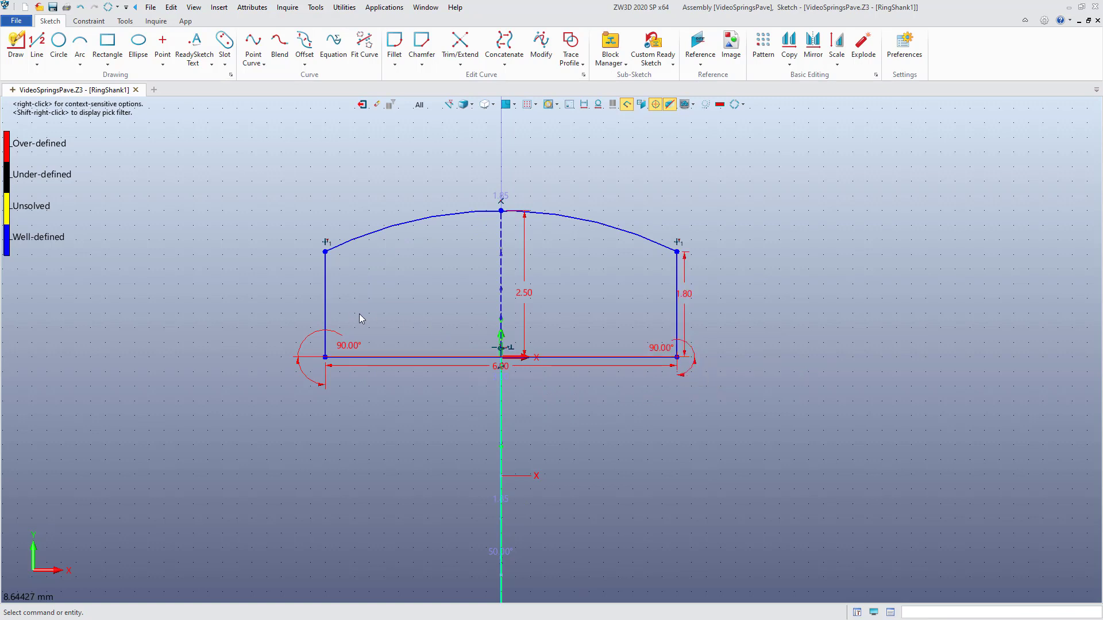
Step: Set the bottom profile's side wall height to 1 mm
right_click(684, 309)
left_click(693, 300)
type("1")
left_click(888, 358)
Step: Set the bottom profile's overall height to 1.6 mm and exit the sketch
right_click(529, 277)
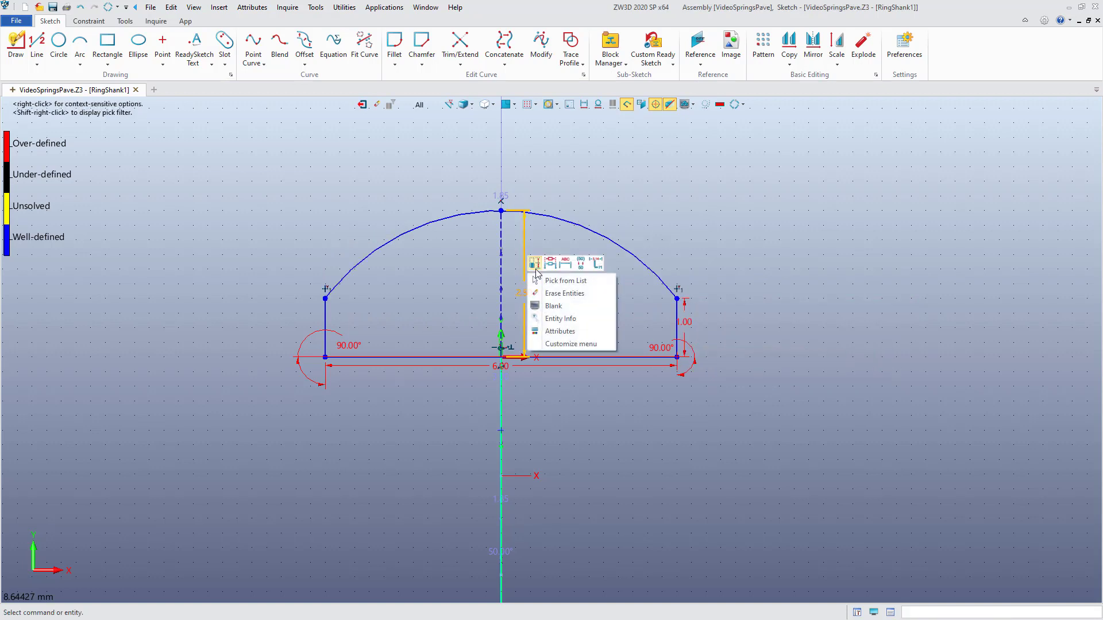
left_click(538, 269)
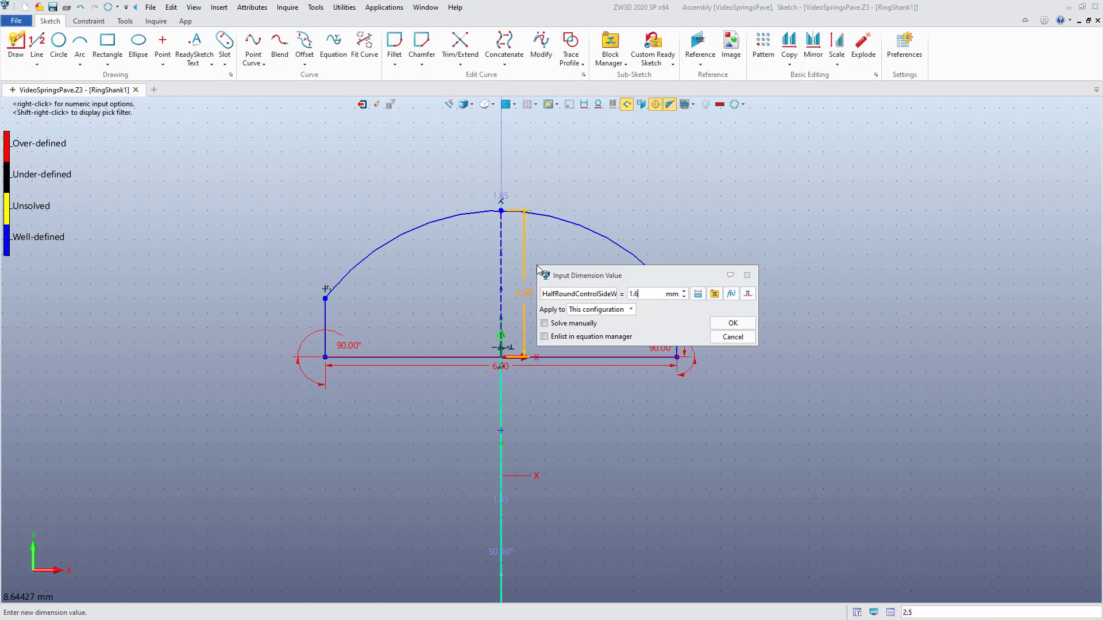
key("Return")
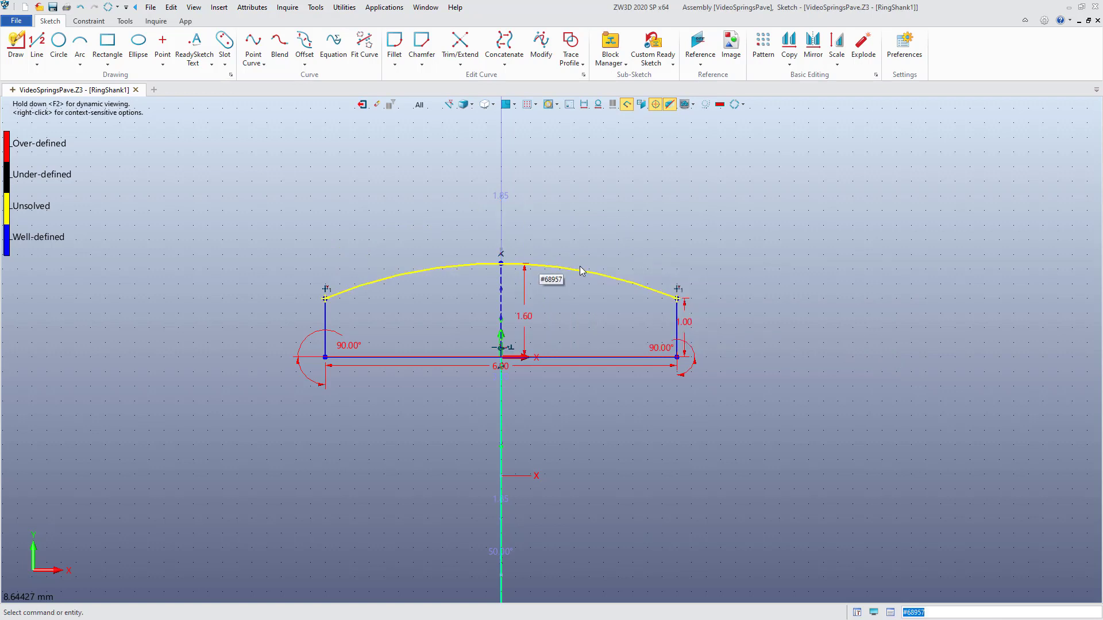
right_click(763, 241)
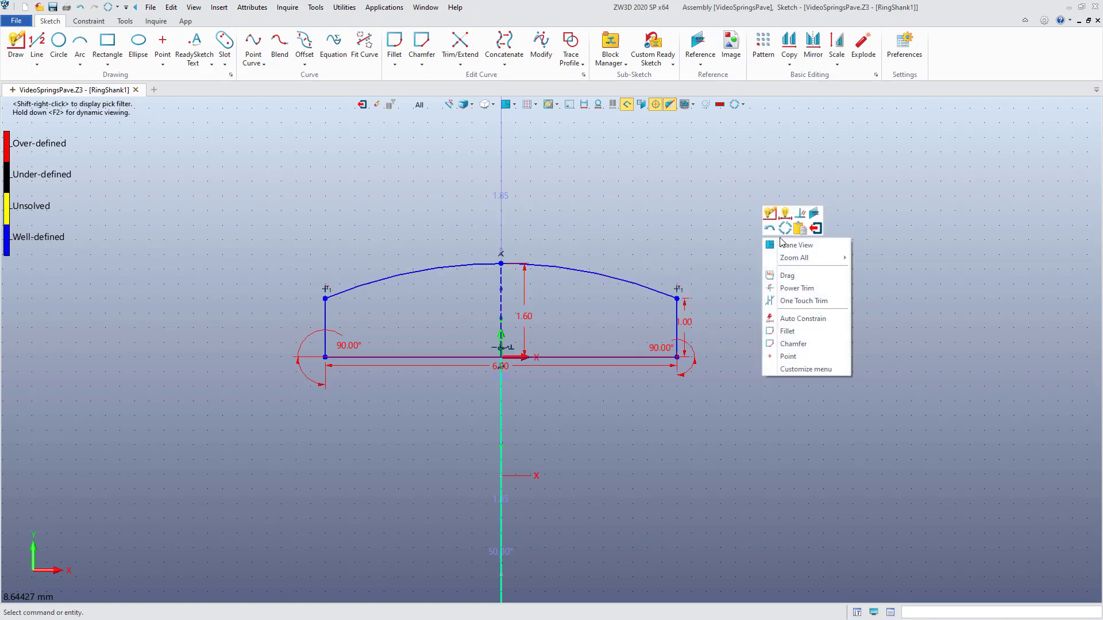
left_click(816, 229)
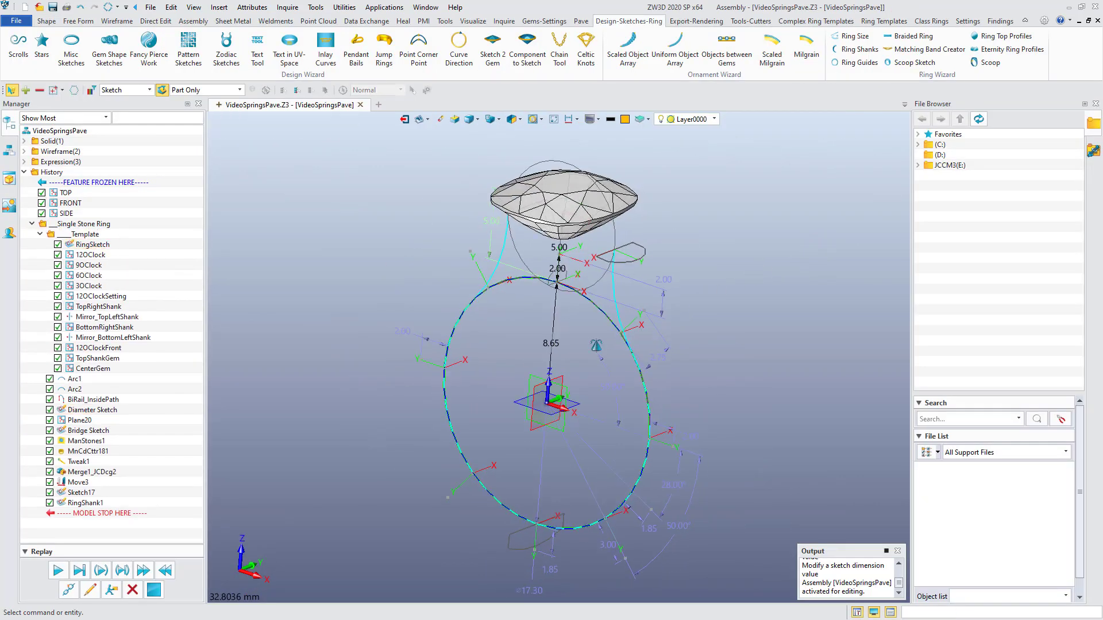
Step: Open the bridge profile sketch below the center stone and set its width to 3 mm
scroll(555, 276, "up", 4)
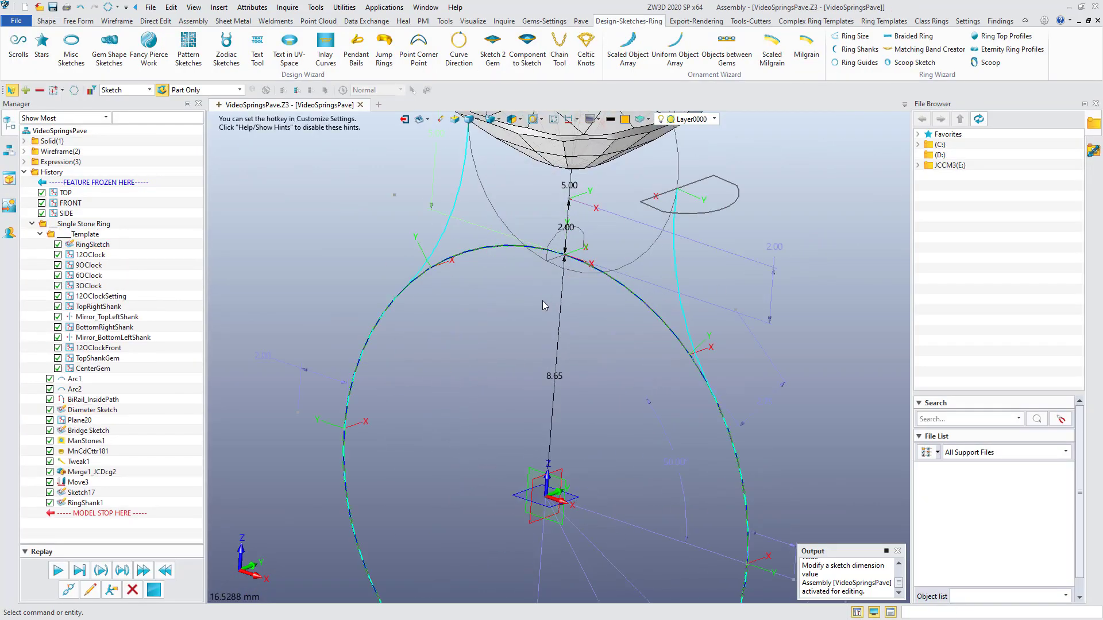
right_click(560, 231)
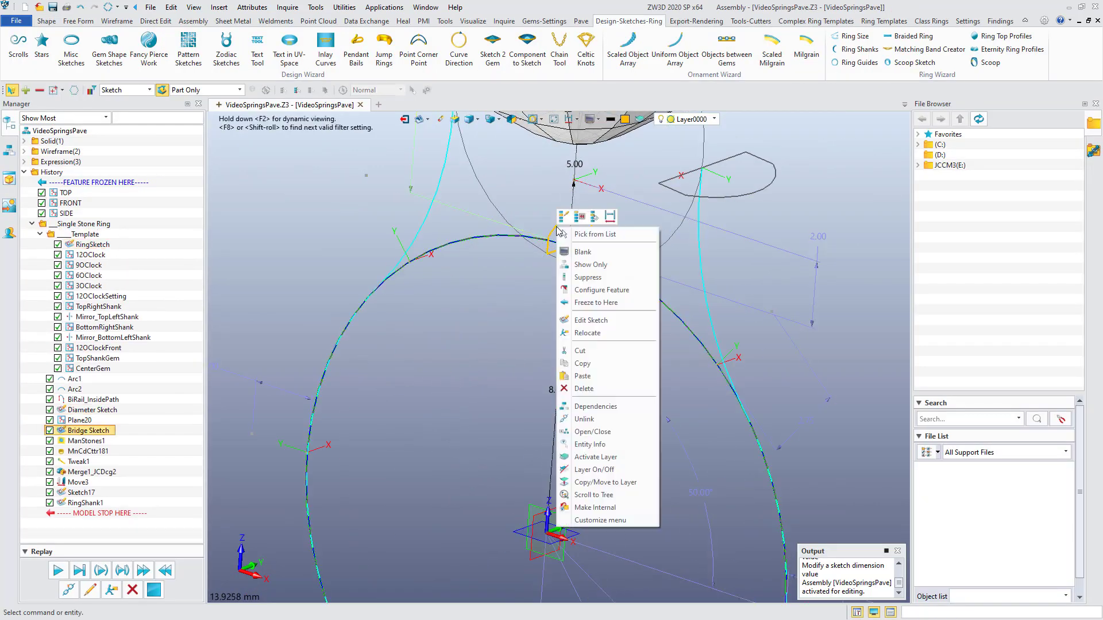
left_click(586, 320)
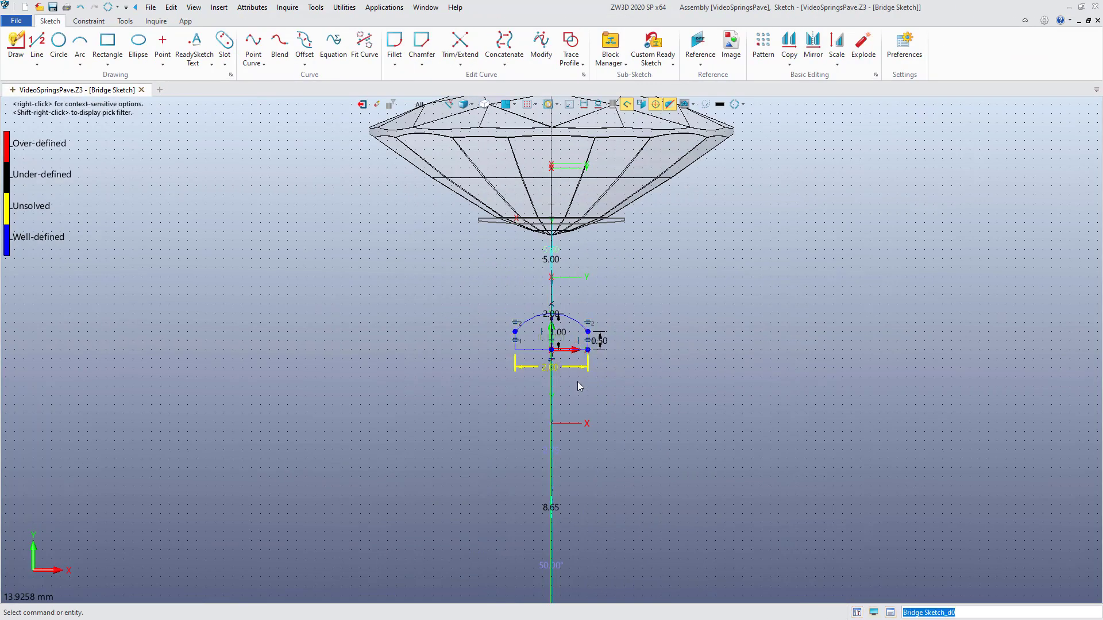
scroll(577, 382, "up", 1)
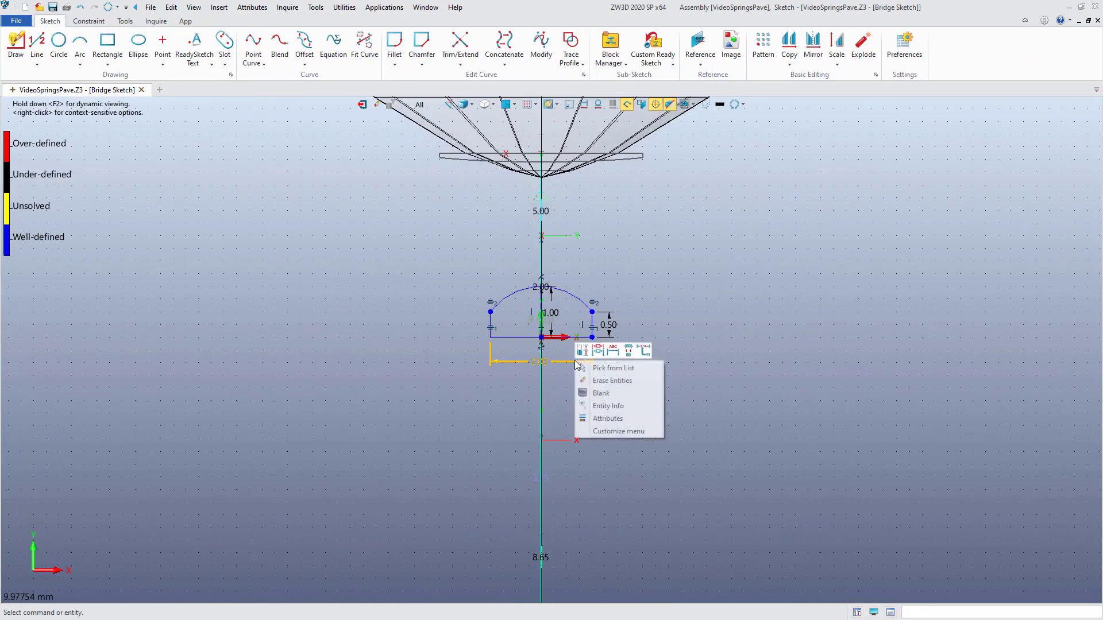
left_click(582, 351)
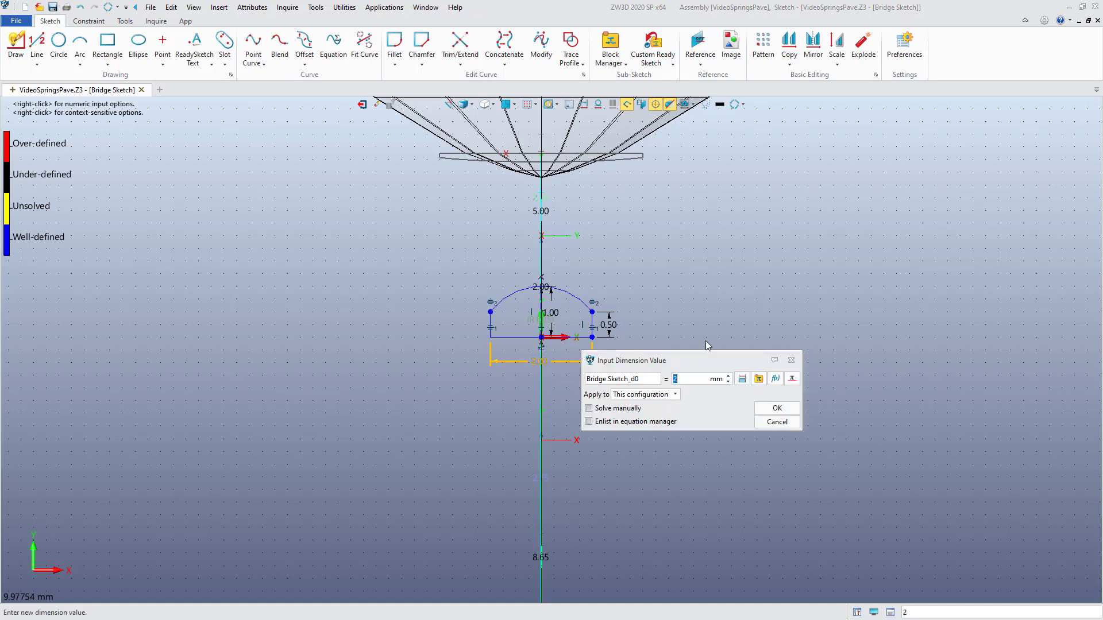
key("Return")
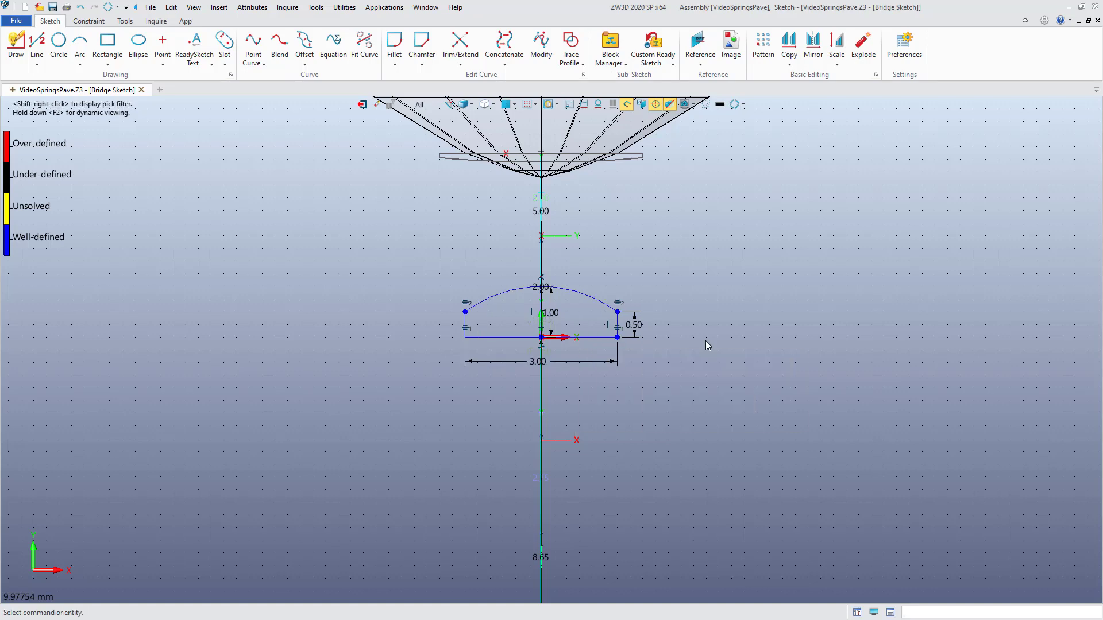
Step: Try to set the bridge profile's side wall height to 1 mm while its overall height is also 1 mm
scroll(655, 347, "up", 2)
right_click(632, 336)
left_click(638, 326)
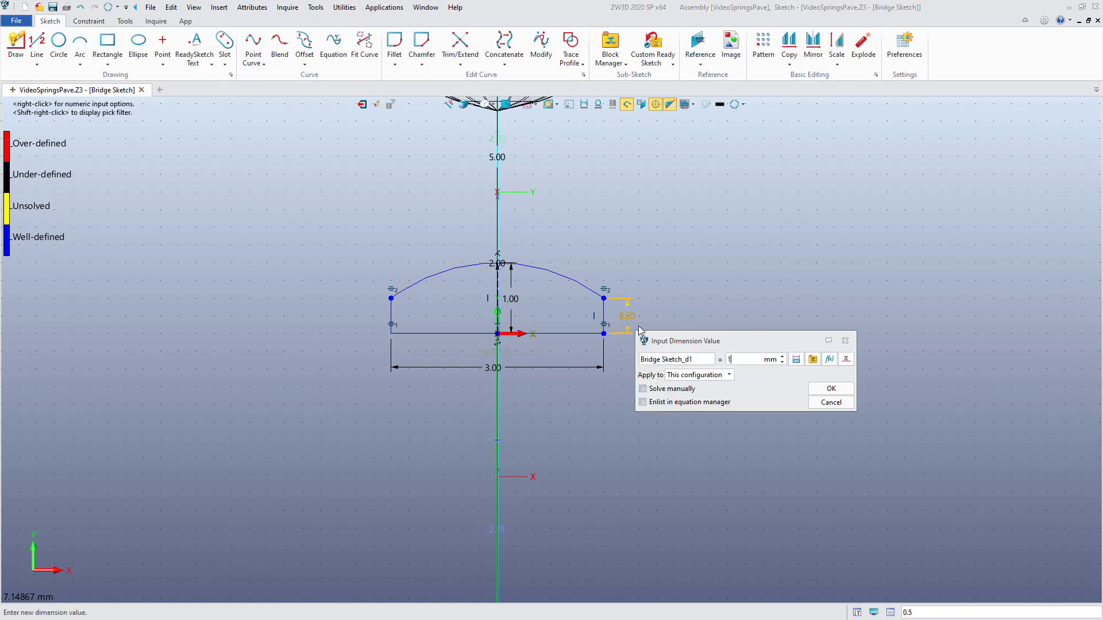
key("Return")
Step: Set the bridge profile's overall height to 2 mm
right_click(510, 292)
left_click(523, 281)
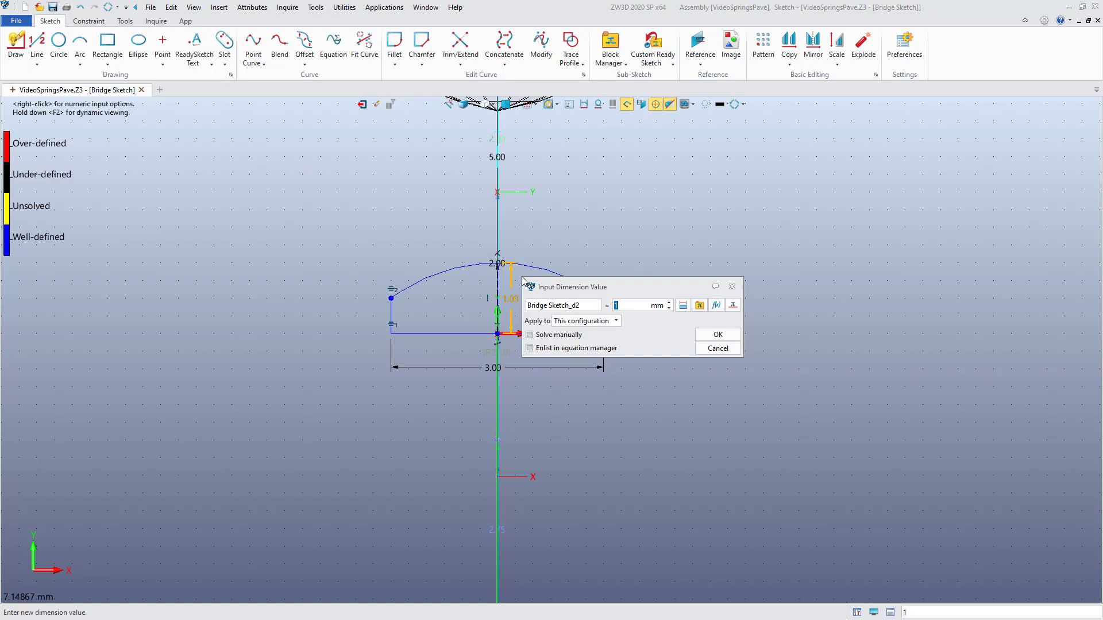
type("2")
key("Return")
scroll(537, 270, "down", 2)
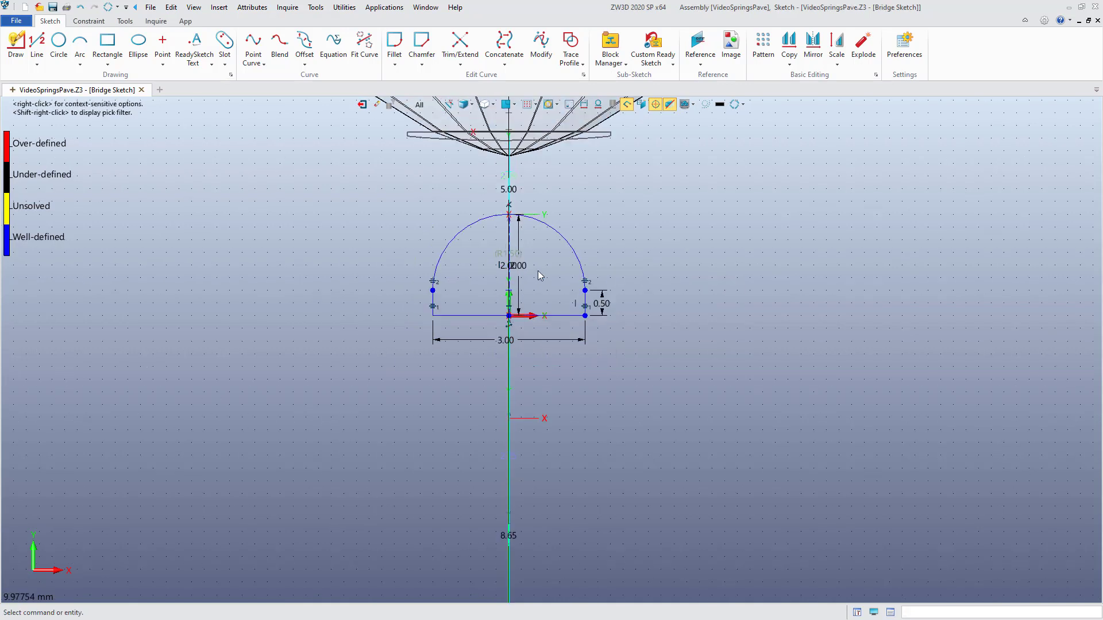
Step: Set the bridge profile's side wall height to 1 mm and exit the sketch
right_click(616, 304)
left_click(632, 288)
key("Return")
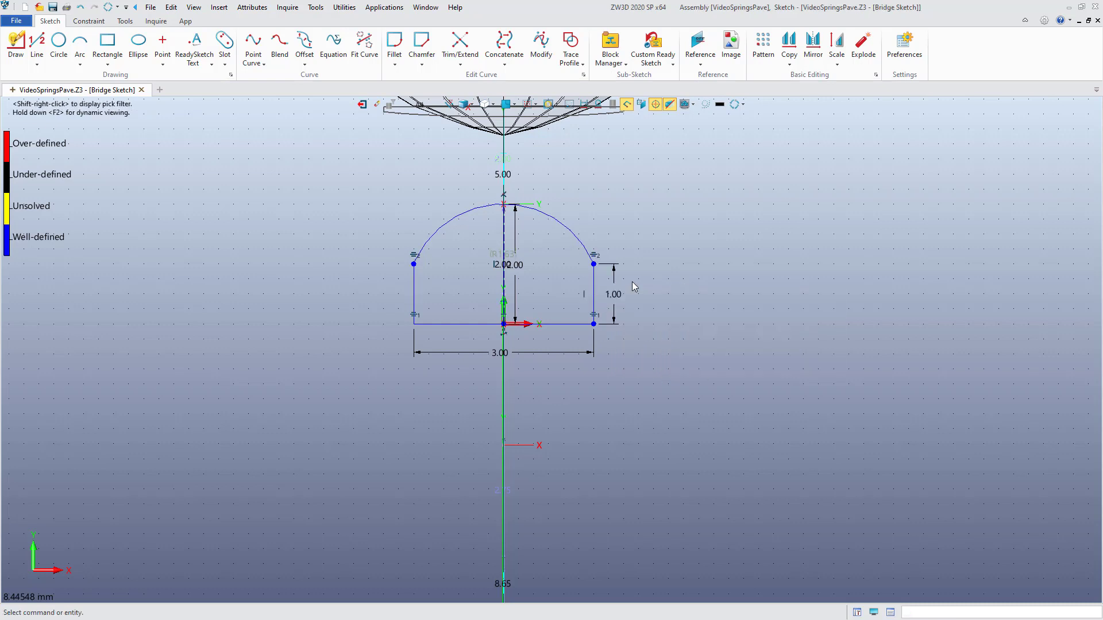
right_click(704, 222)
left_click(751, 213)
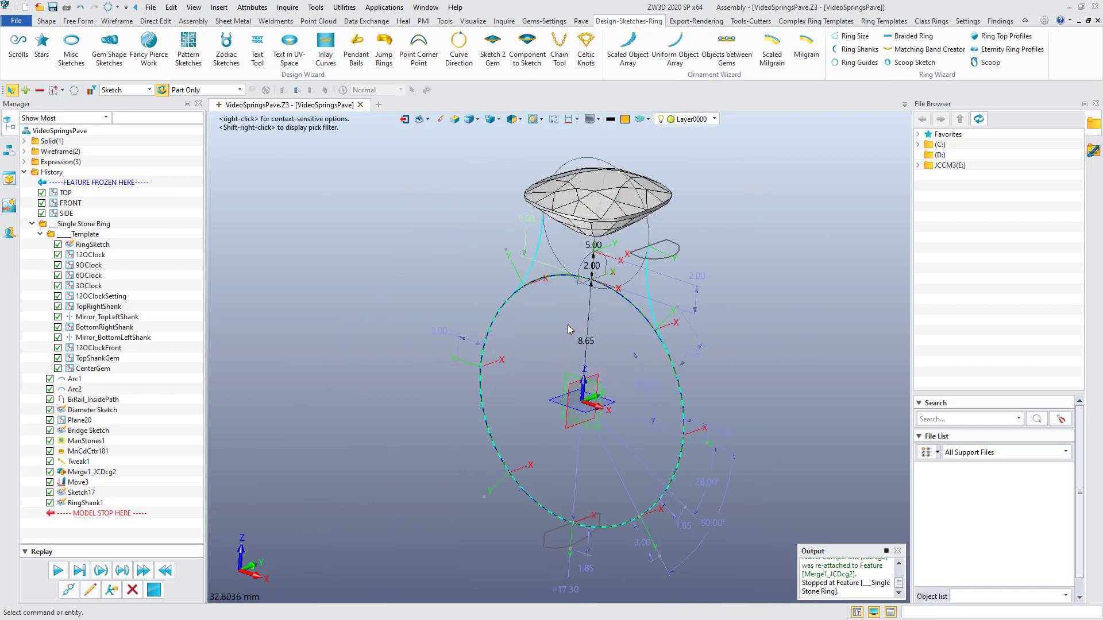
Step: Mirror the right-hand shank end profile across the SIDE plane as an associative copy
right_click(571, 281)
mouse_move(558, 329)
right_mouse_down()
mouse_move(588, 307)
mouse_move(573, 315)
right_mouse_up()
middle_click_drag(574, 315, 564, 330)
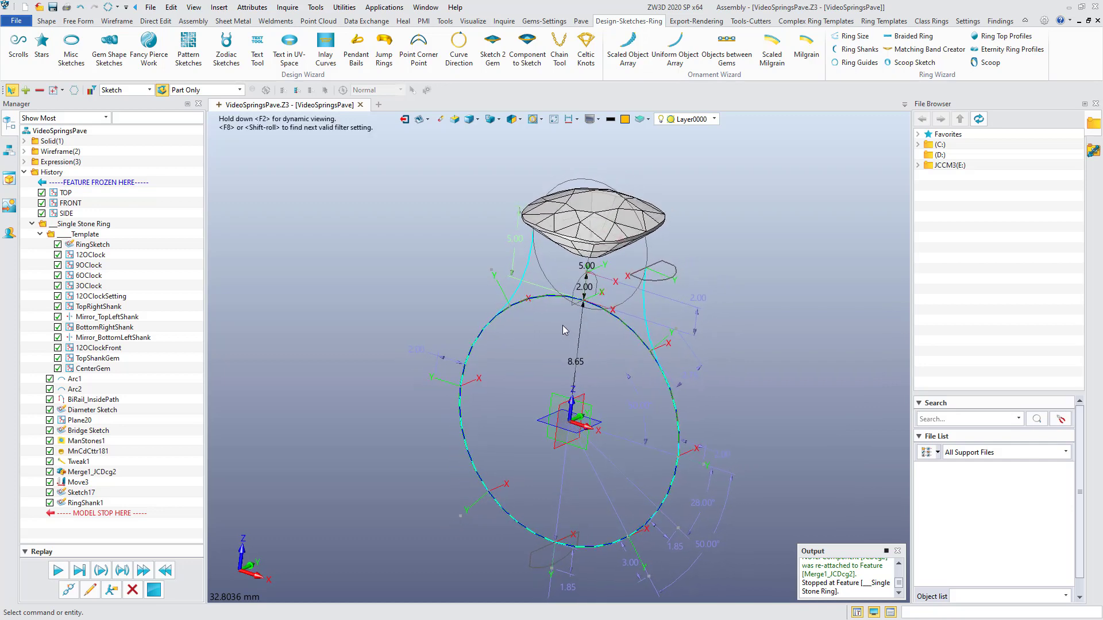
left_click(46, 20)
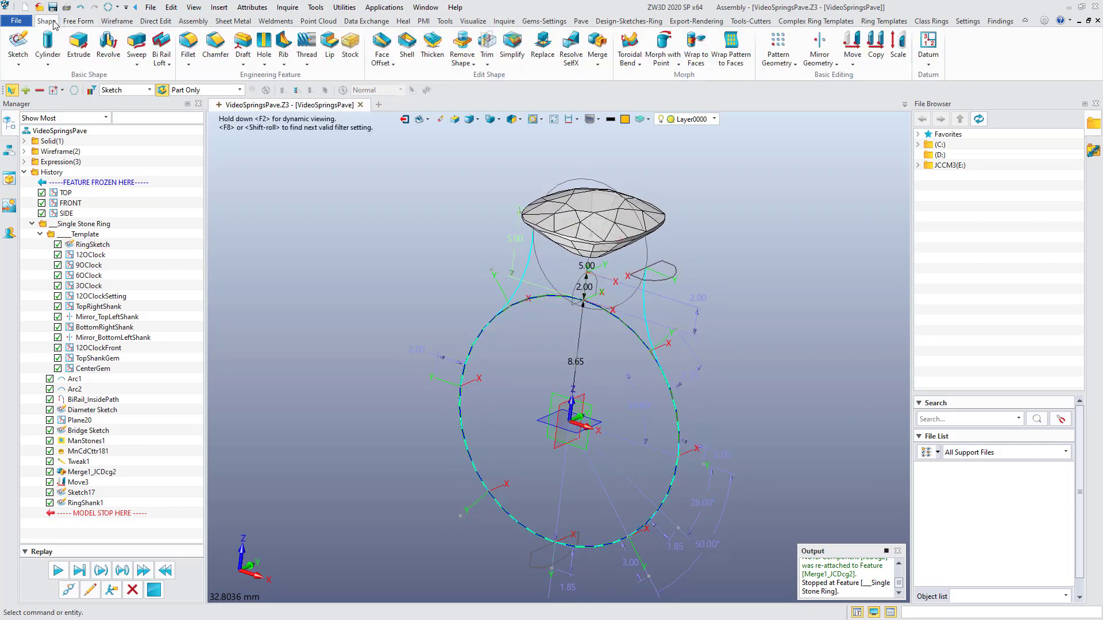
left_click(819, 46)
left_click(667, 280)
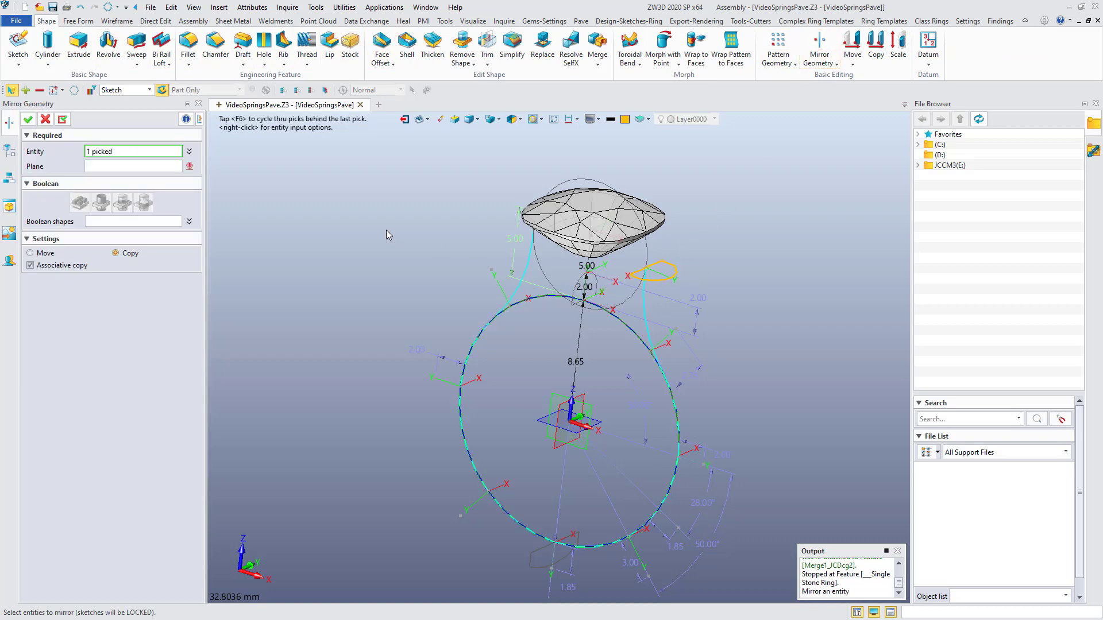
left_click(553, 451)
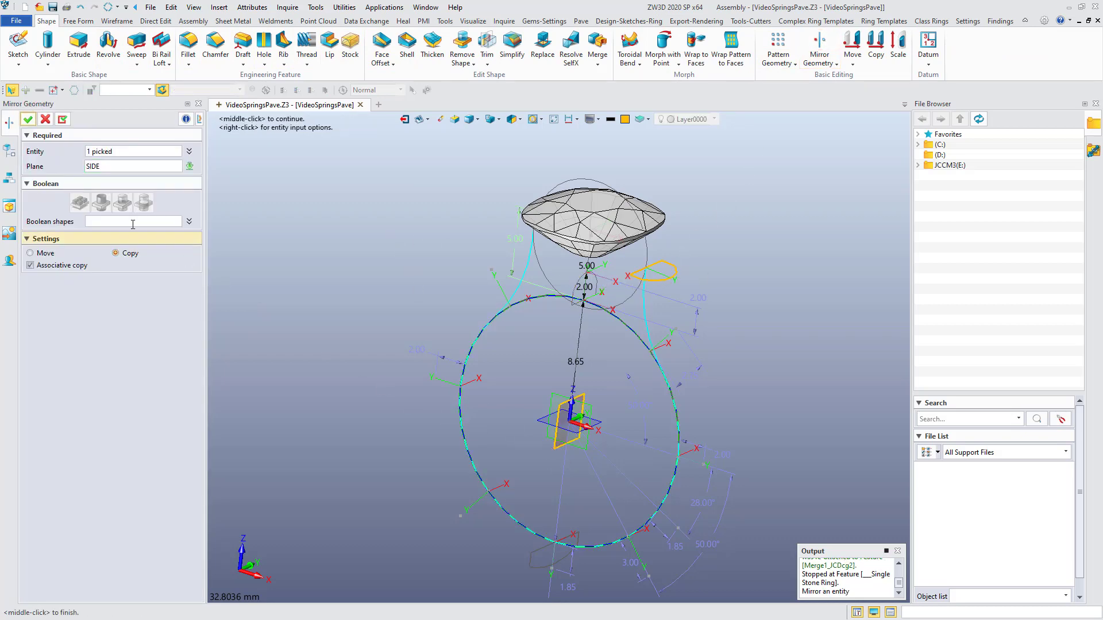
left_click(27, 119)
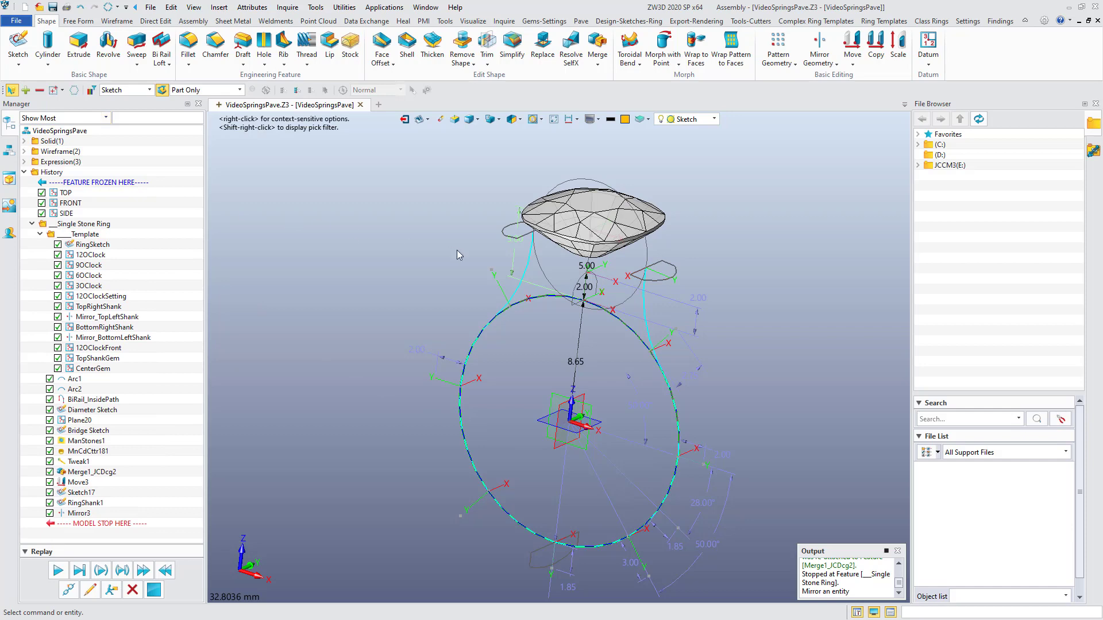
Step: Start a Drive Curve Loft along the ring's shank guide curve with the right-hand end profile as the first profile
middle_click_drag(457, 250, 444, 221)
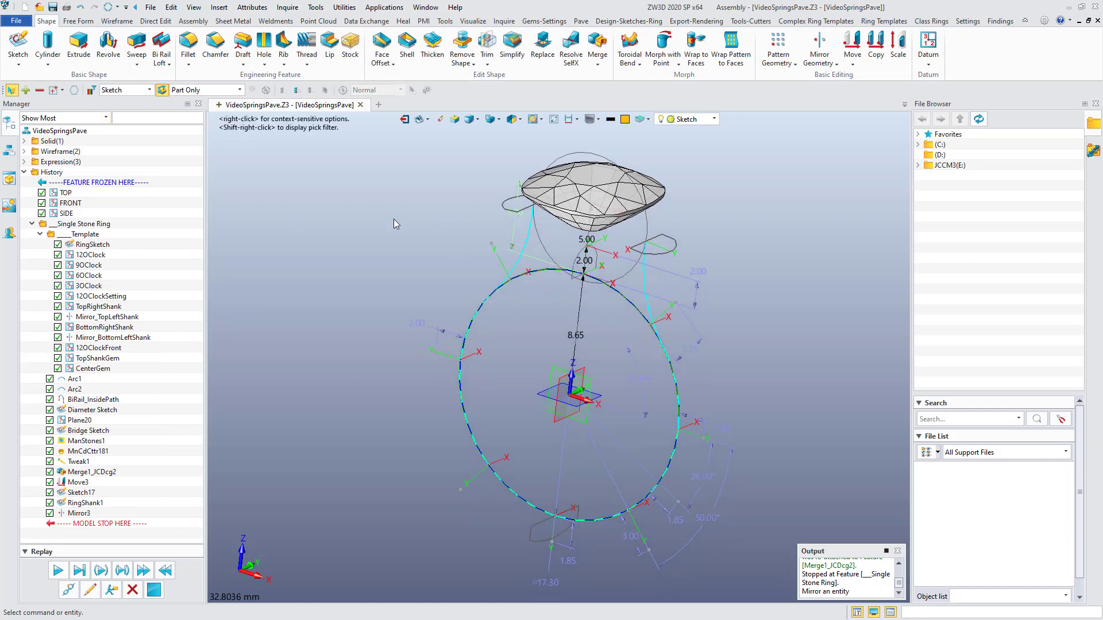
key("d")
middle_click_drag(394, 224, 374, 212)
left_click(634, 282)
scroll(682, 288, "up", 3)
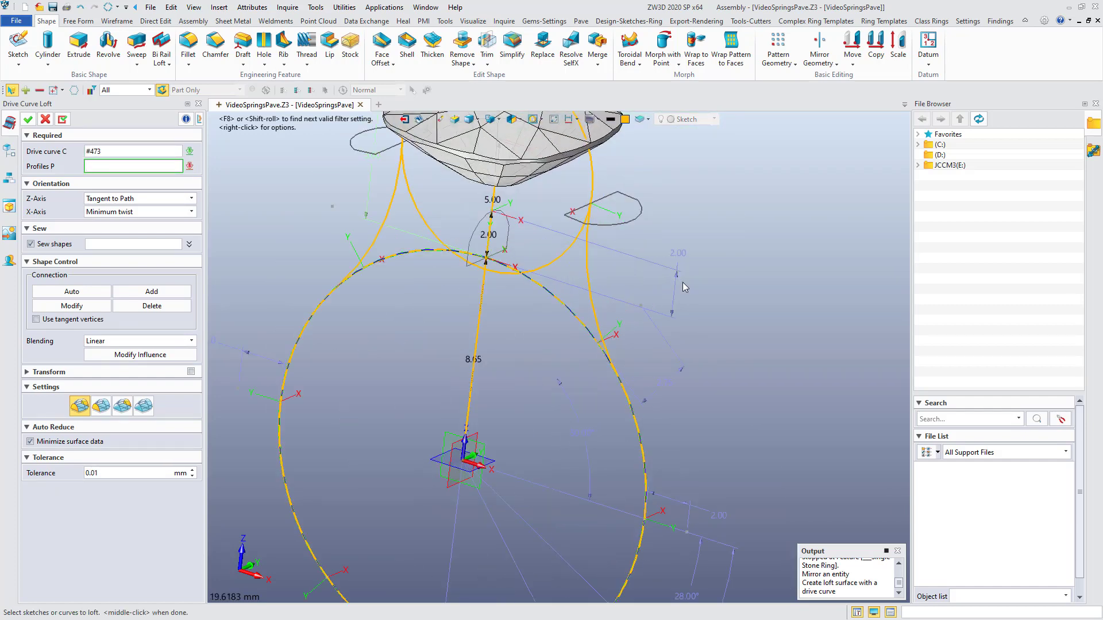
left_click(605, 225)
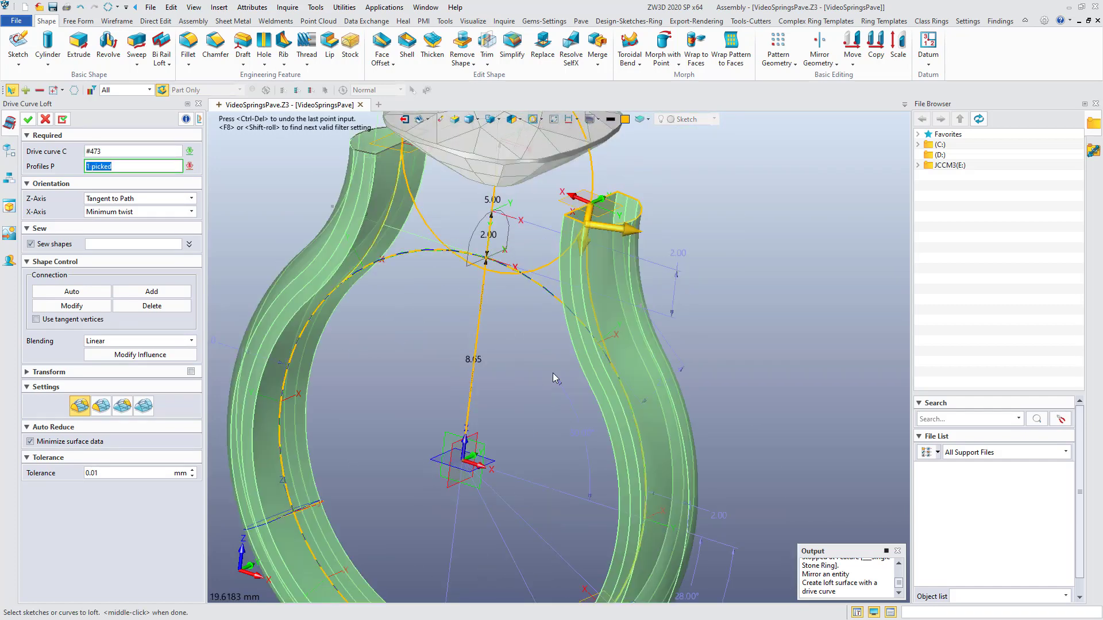
Step: Add the bottom profile and the mirrored left-hand end profile to the loft and create the shank
scroll(555, 375, "down", 3)
middle_click_drag(554, 361, 557, 346)
right_click_drag(558, 345, 562, 294)
left_click(483, 432)
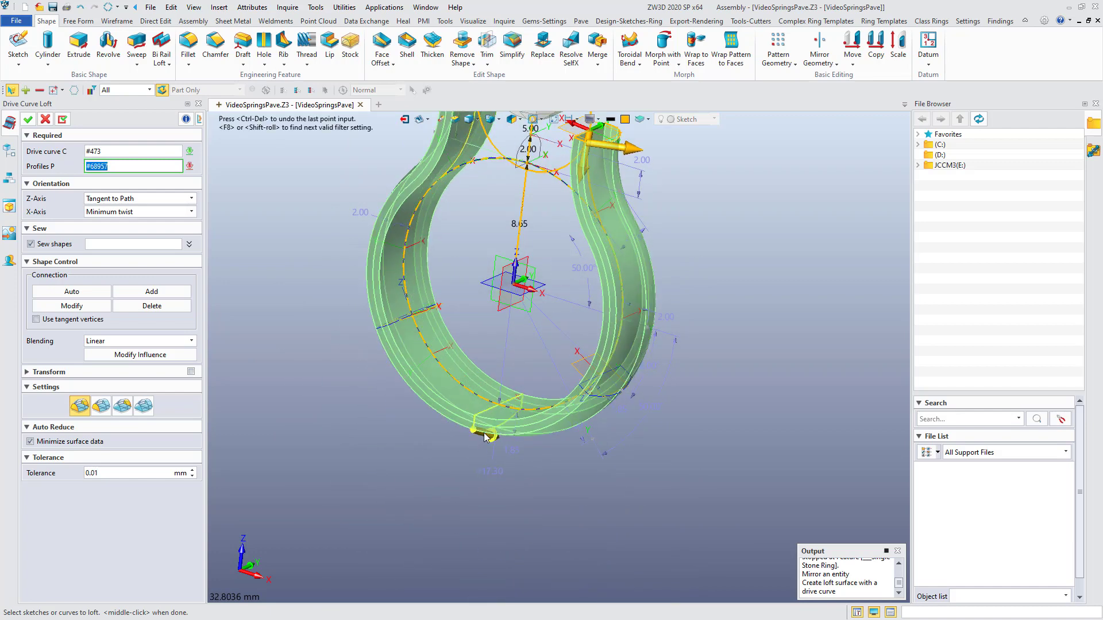
middle_click_drag(467, 175, 518, 332)
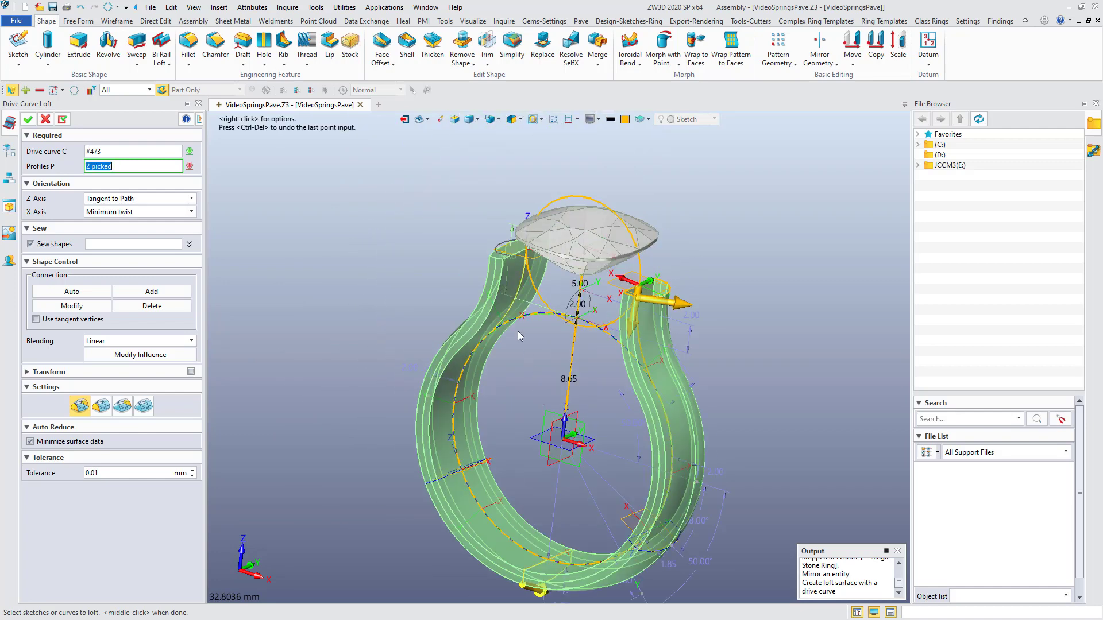
left_click(502, 249)
right_click_drag(438, 249, 589, 390)
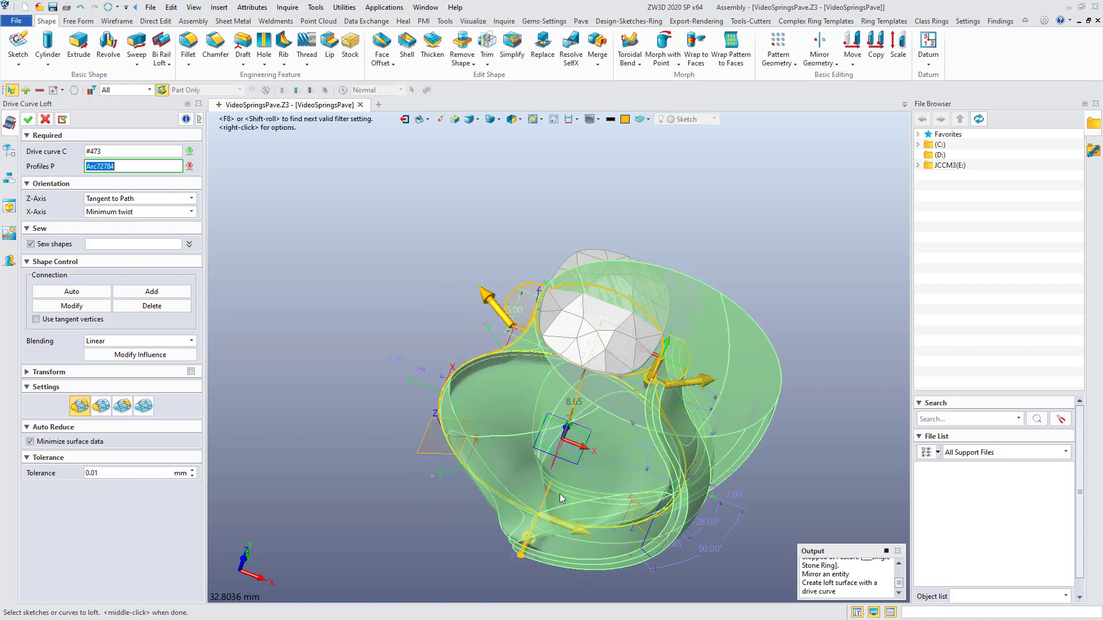
right_click_drag(583, 423, 440, 416)
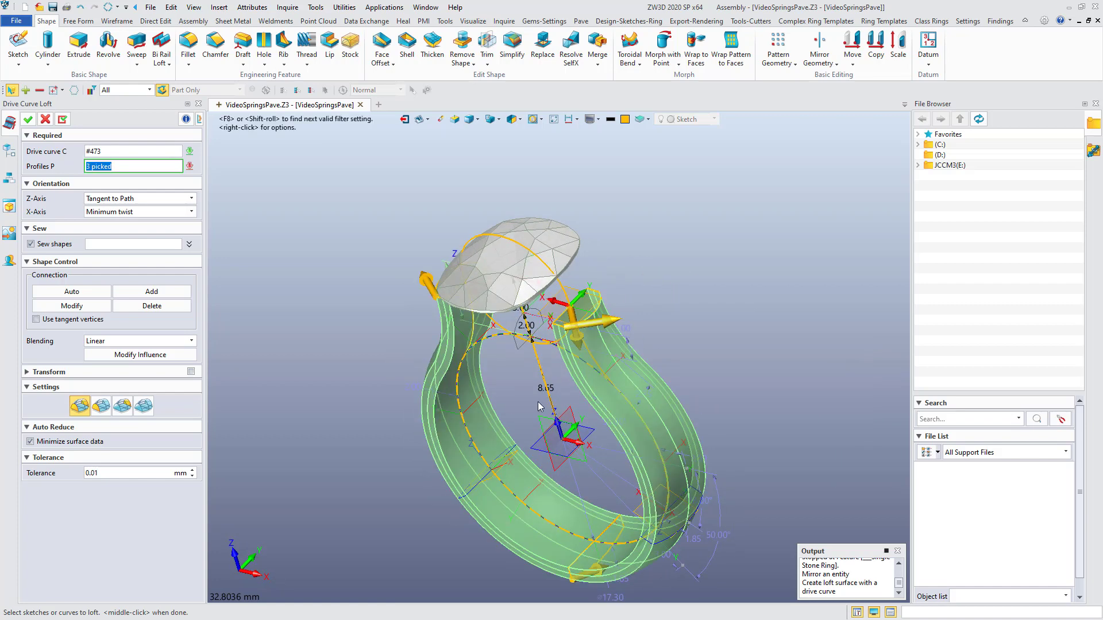
right_click_drag(540, 406, 595, 449)
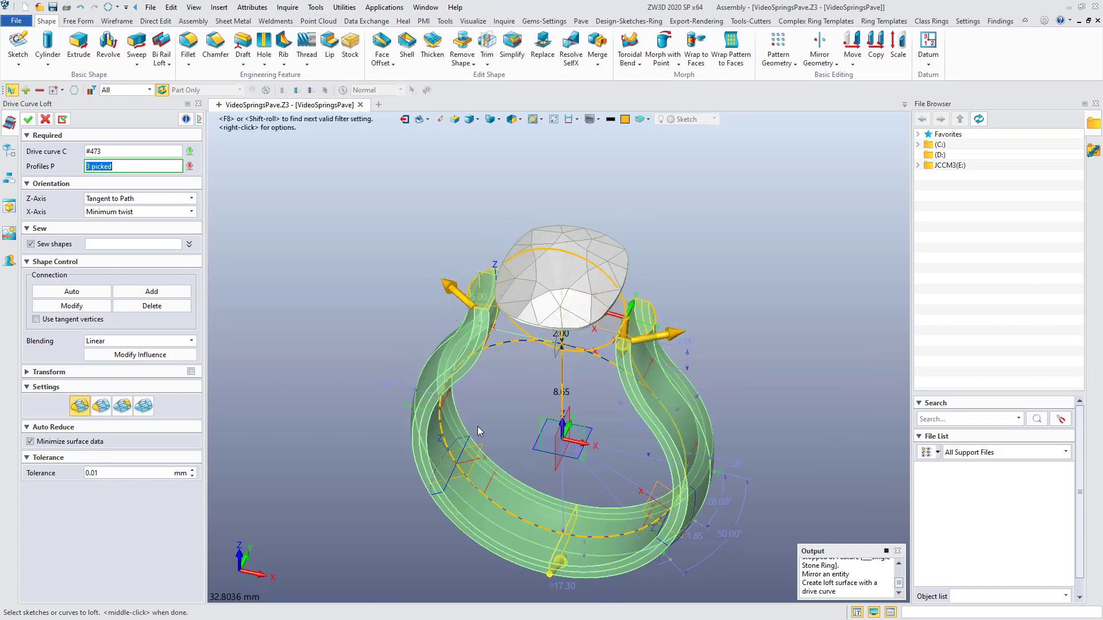
right_click_drag(381, 346, 389, 315)
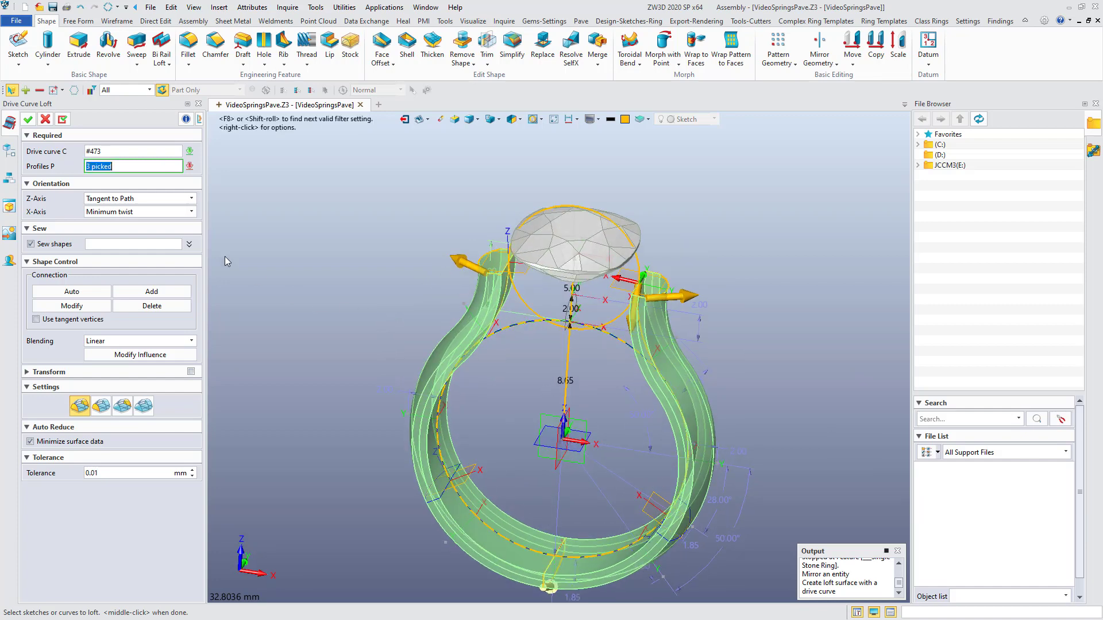
left_click(30, 120)
left_click(27, 119)
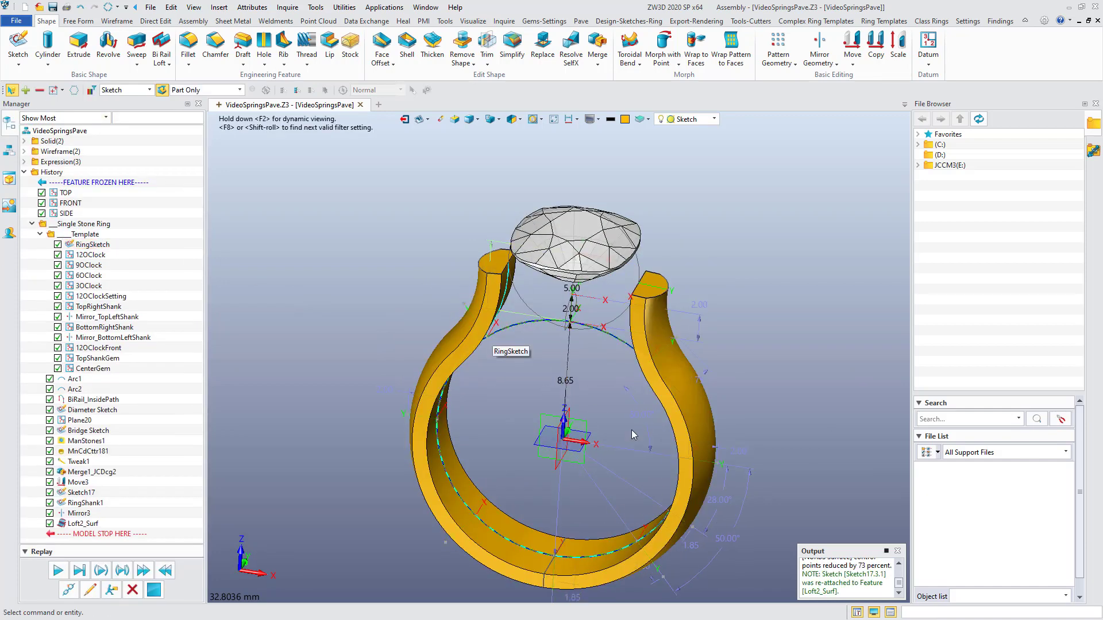
Step: Unblank all hidden entities so the halo shows together with the shank
right_click_drag(632, 434, 617, 397)
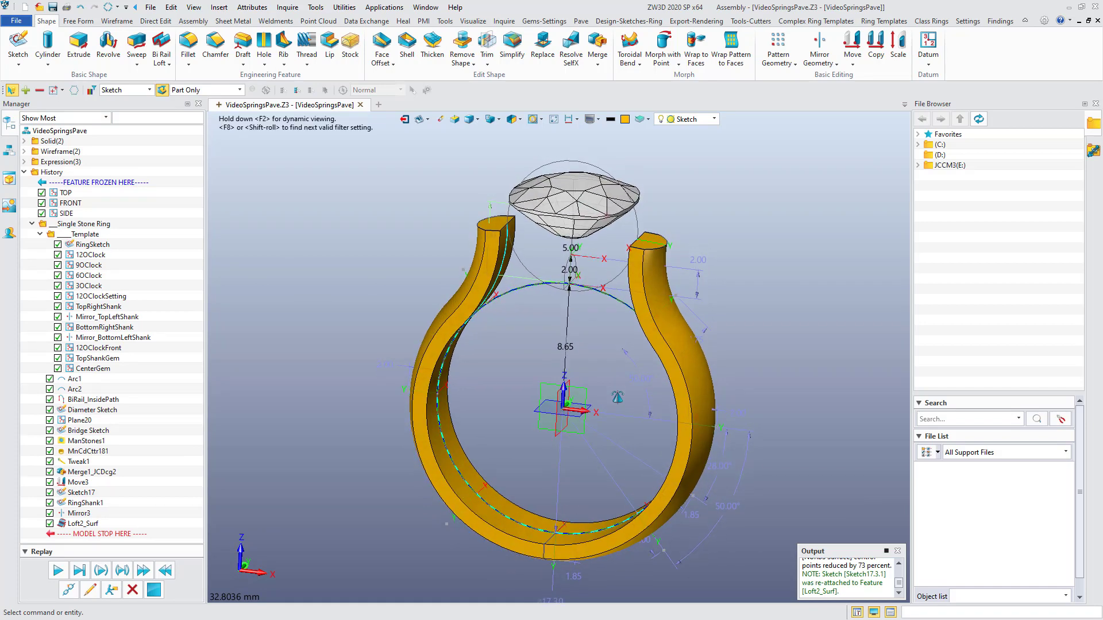
right_click_drag(618, 397, 615, 404)
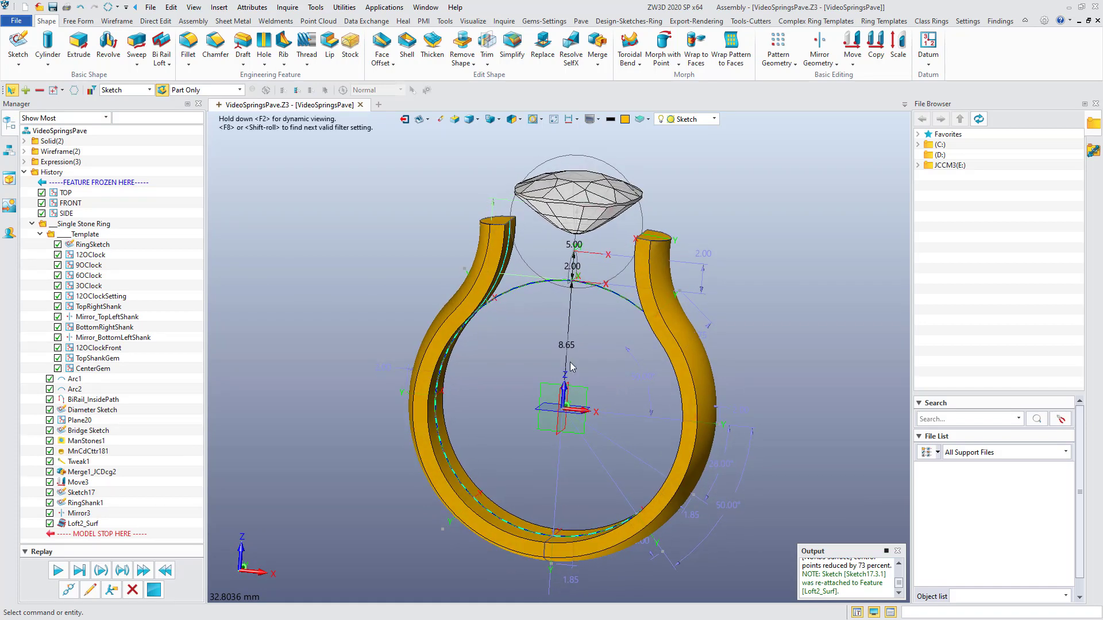
right_click(349, 184)
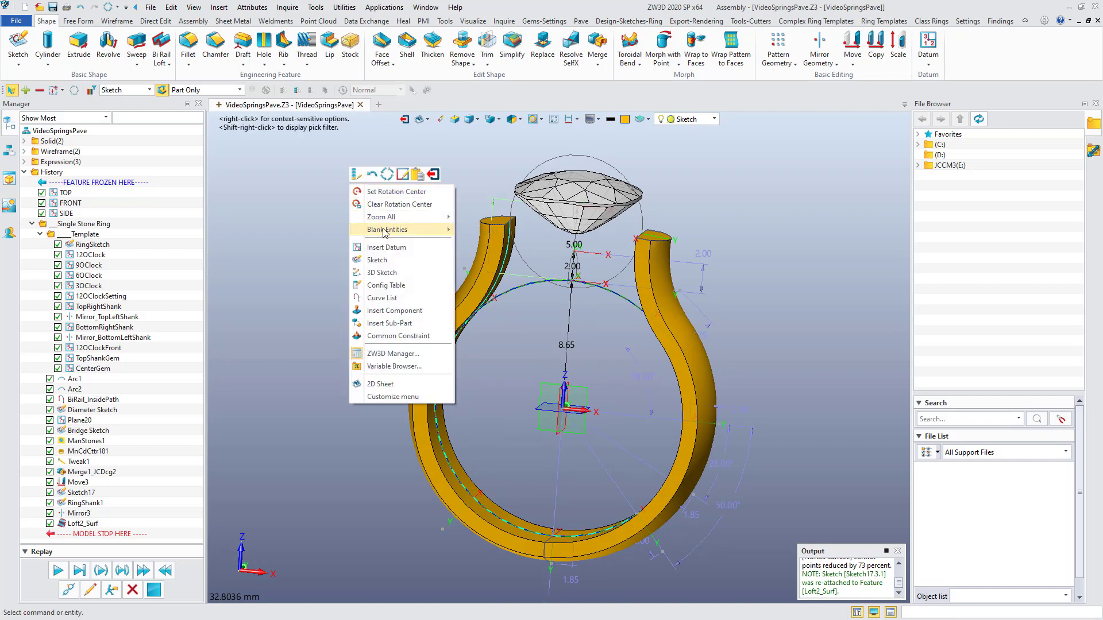
mouse_move(385, 230)
left_click(487, 255)
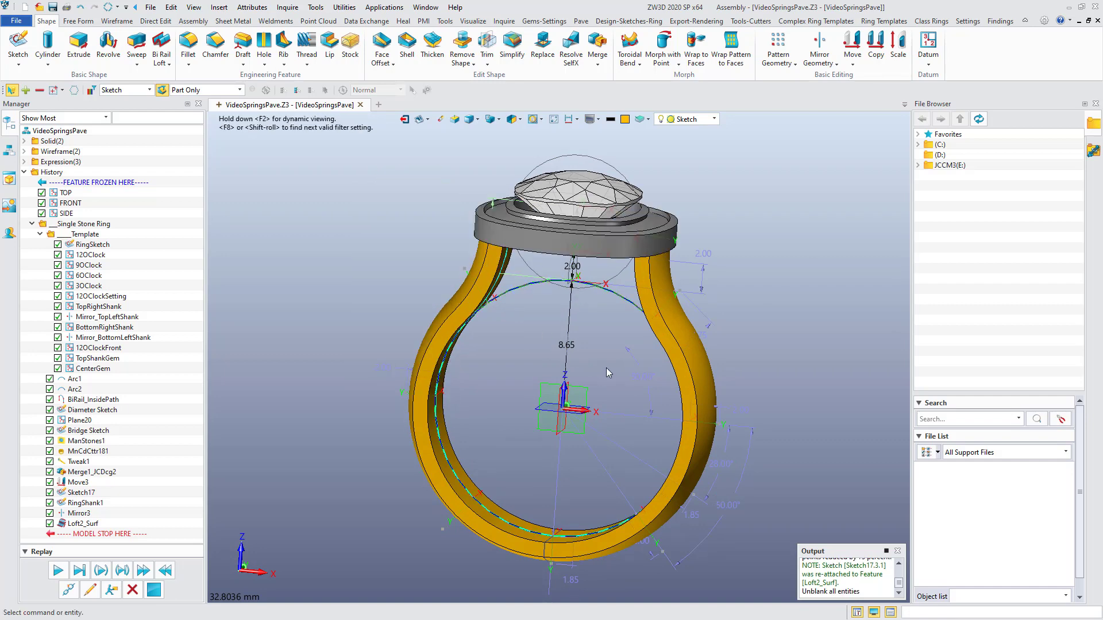
Step: Trim the ring shank with the halo's underside face, limiting the pick filter to faces and keeping the trimmed region capped
mouse_move(629, 348)
right_mouse_down()
mouse_move(592, 321)
mouse_move(600, 299)
right_mouse_up()
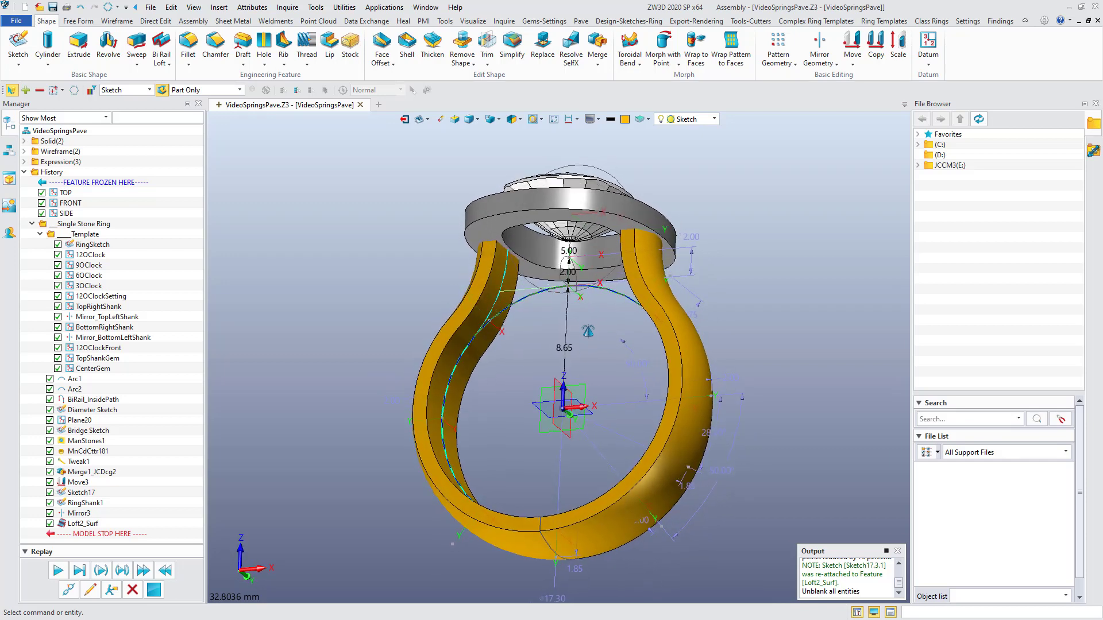
scroll(616, 260, "up", 3)
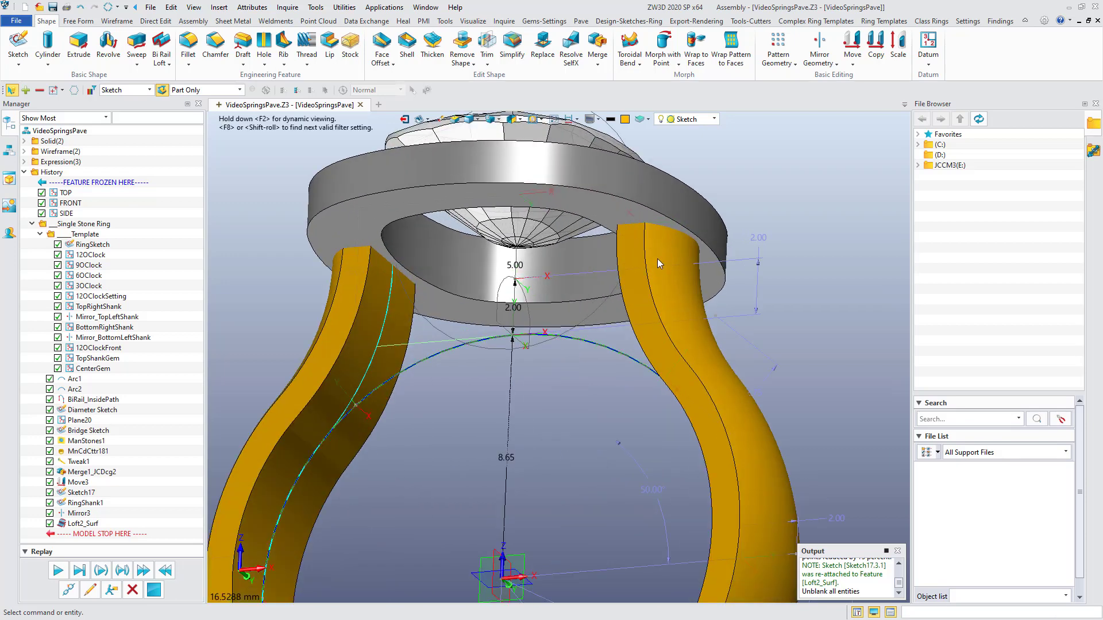
scroll(657, 259, "down", 2)
right_click_drag(616, 255, 576, 208)
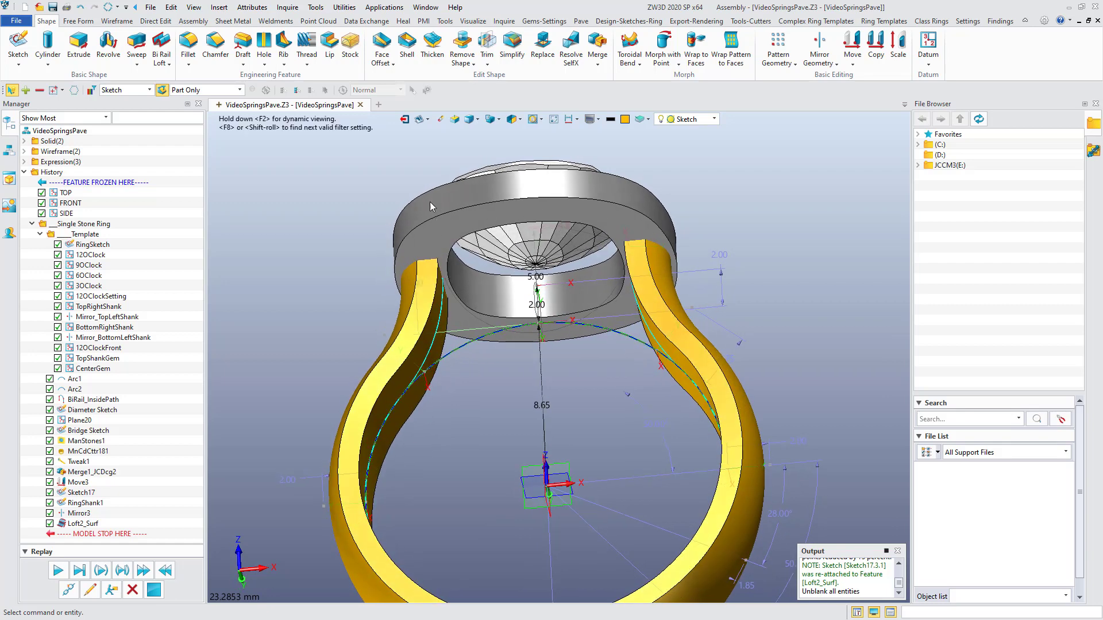
right_click_drag(772, 210, 755, 258)
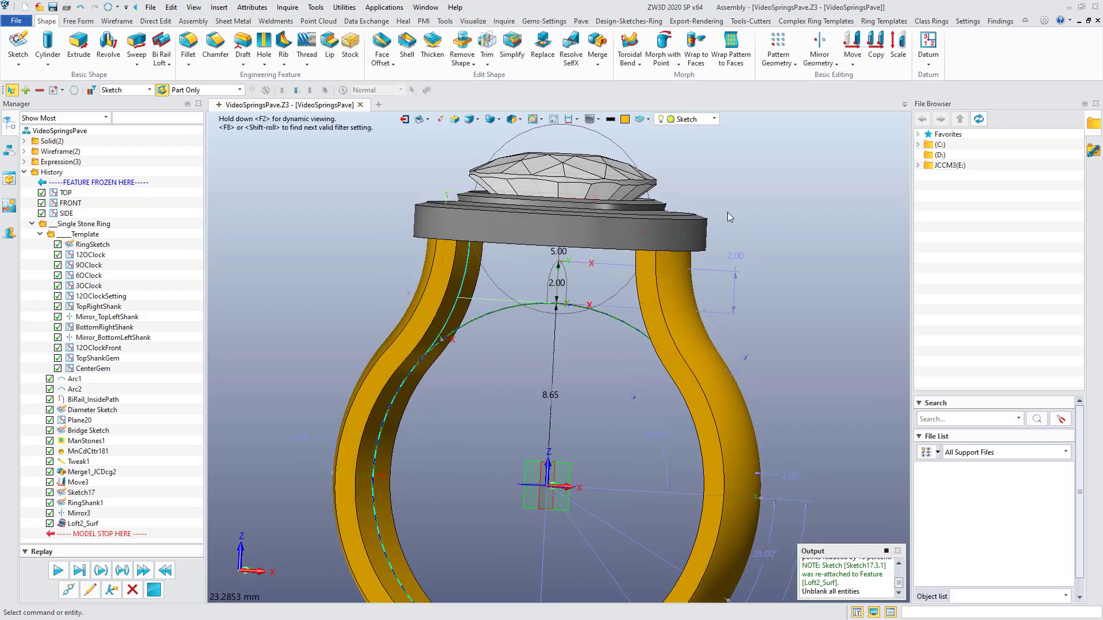
left_click(490, 41)
middle_click_drag(756, 244, 737, 196)
left_click(677, 322)
middle_click(678, 322)
middle_click_drag(767, 254, 737, 257)
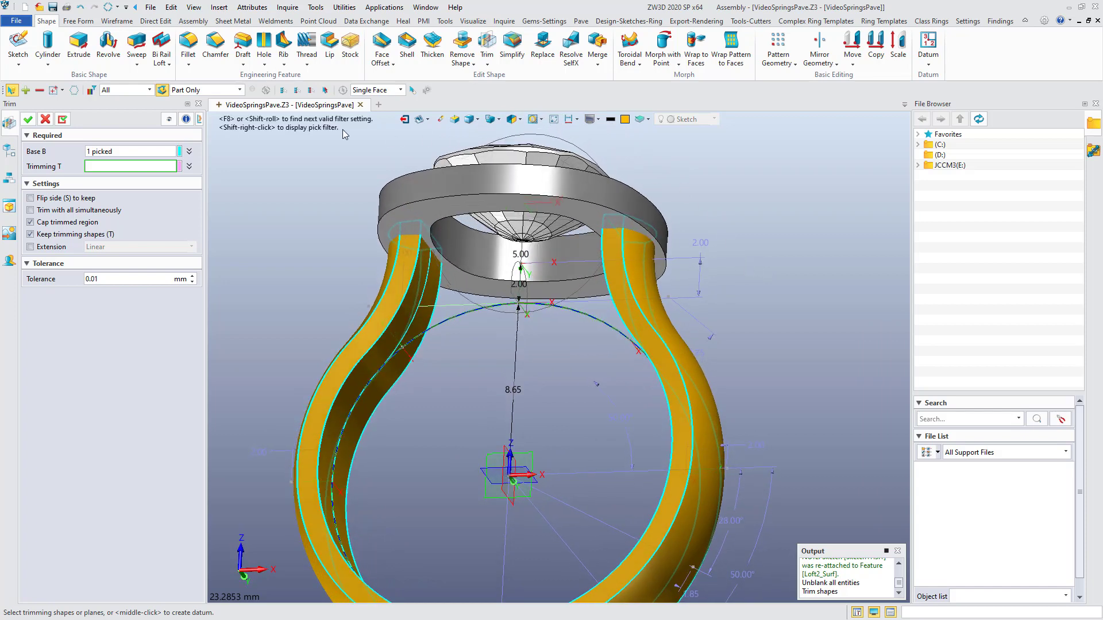
right_click(273, 168, "shift")
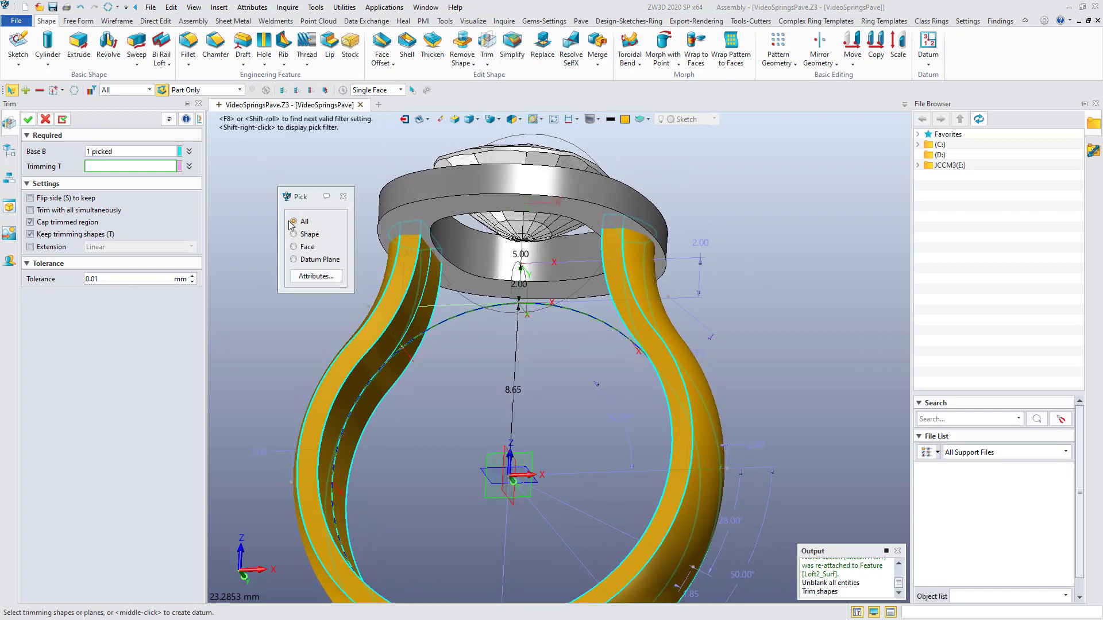
left_click(299, 254)
left_click(441, 217)
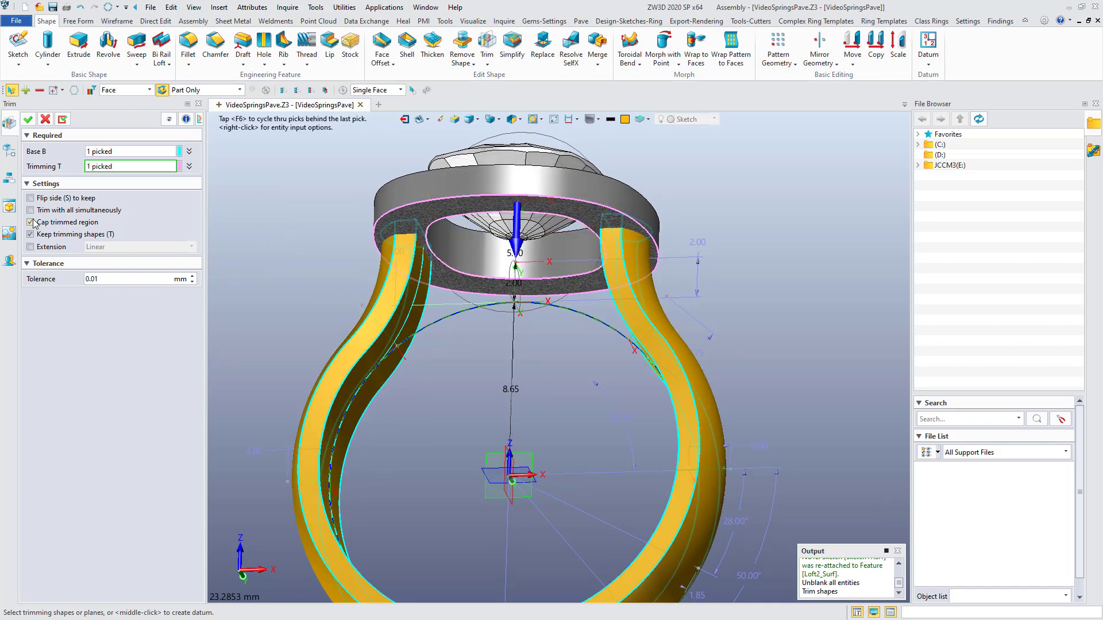
left_click(28, 118)
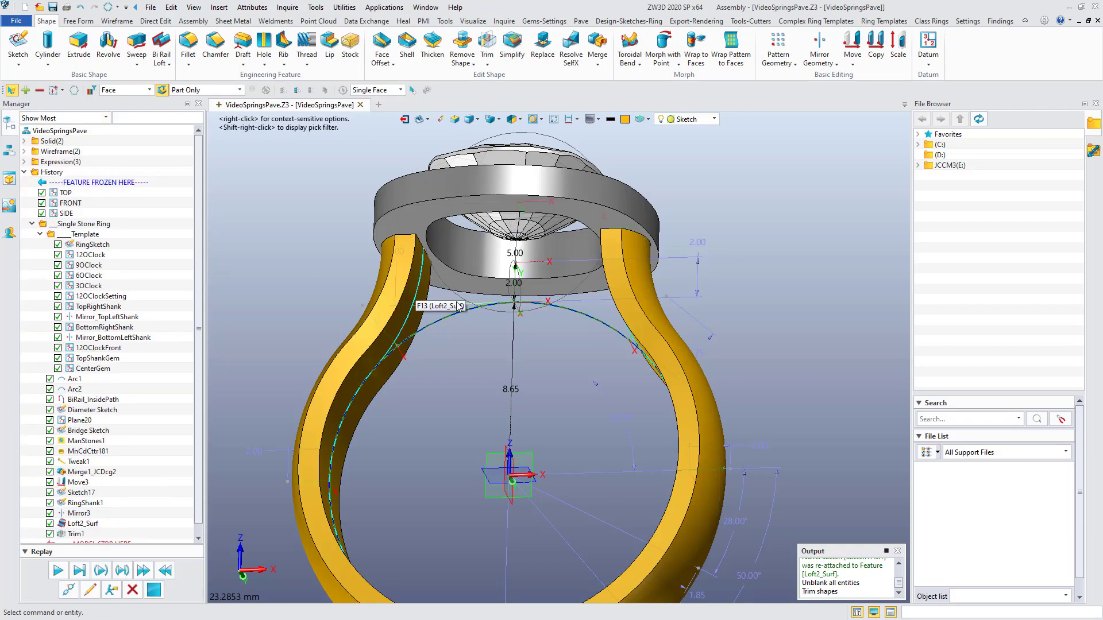
Step: Create a new sketch on the FRONT plane
middle_click_drag(474, 308, 571, 302)
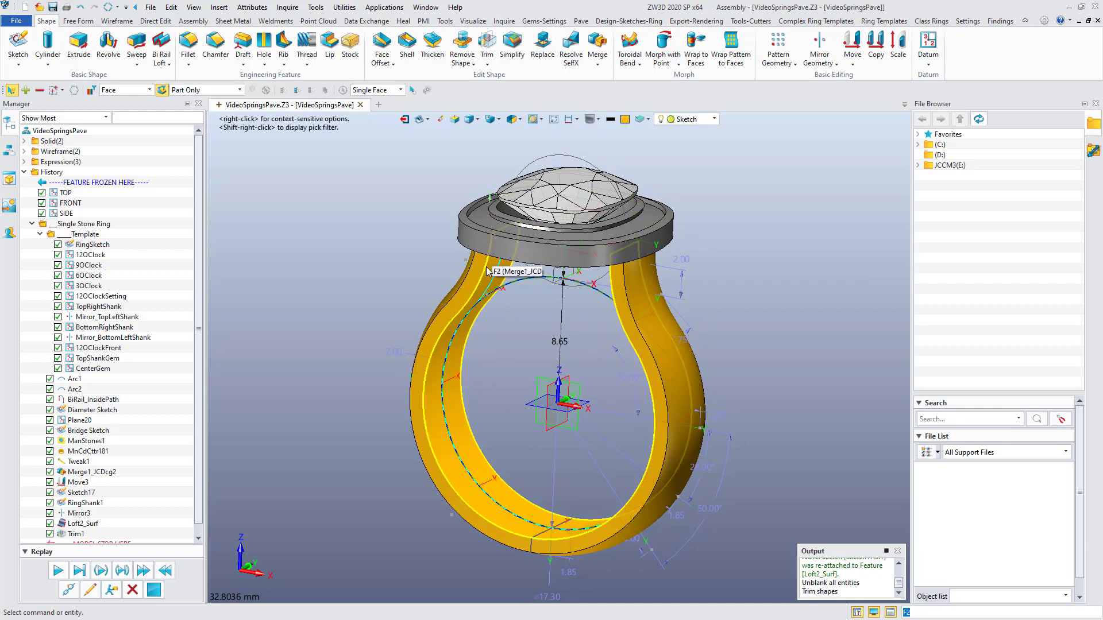
mouse_move(589, 377)
middle_mouse_down()
mouse_move(584, 363)
mouse_move(550, 363)
mouse_move(586, 366)
middle_mouse_up()
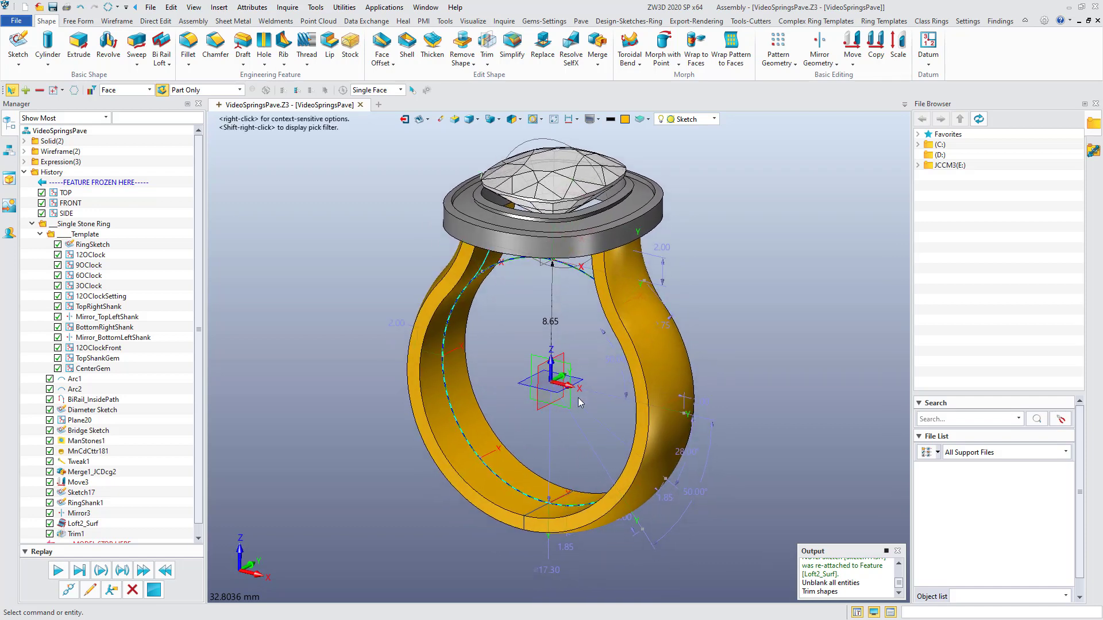
right_click_drag(593, 372, 547, 369)
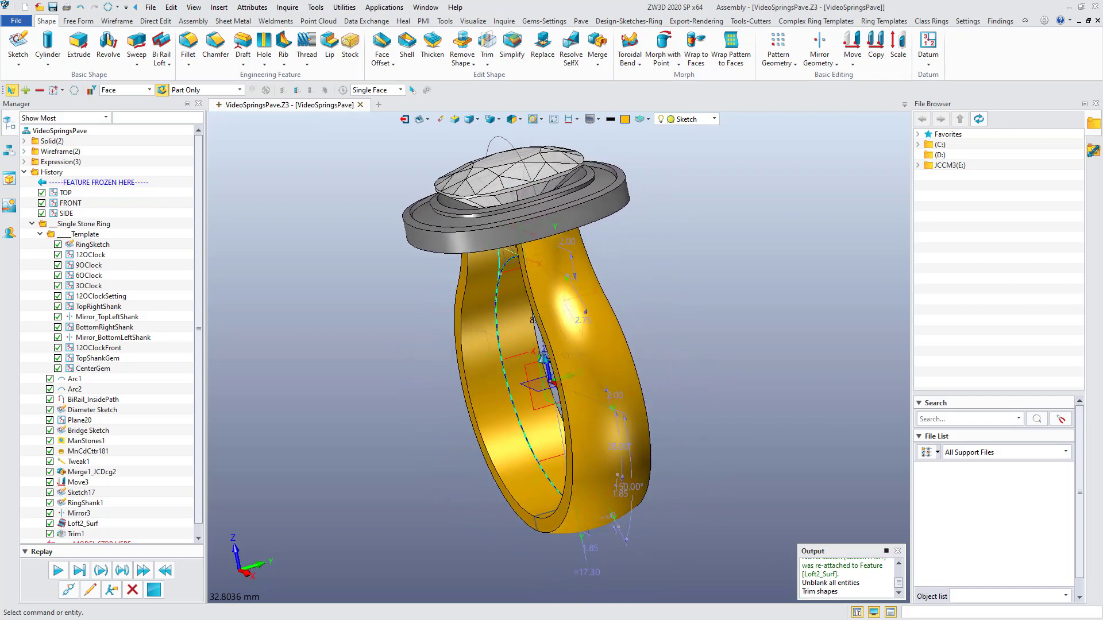
middle_click_drag(603, 431, 715, 386)
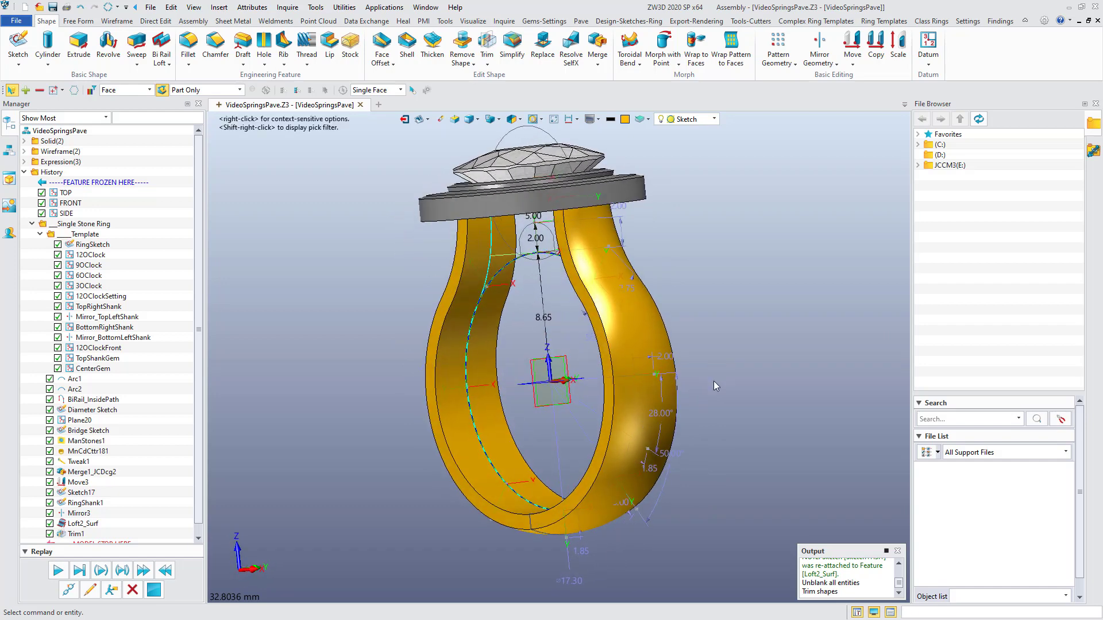
middle_click_drag(571, 320, 572, 325)
right_click(572, 325)
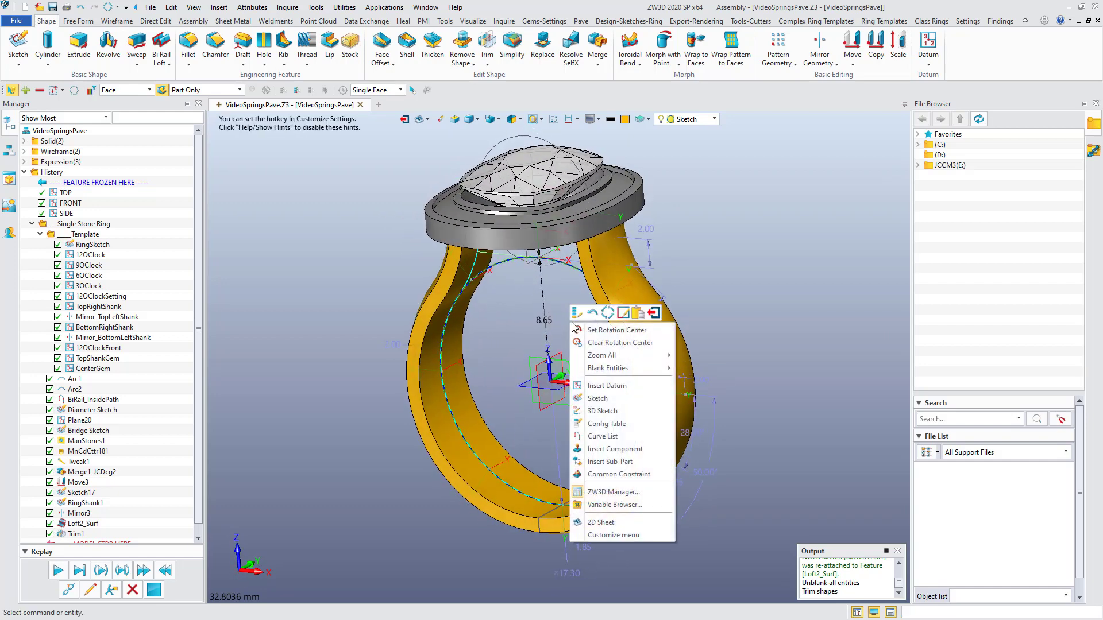
left_click(600, 399)
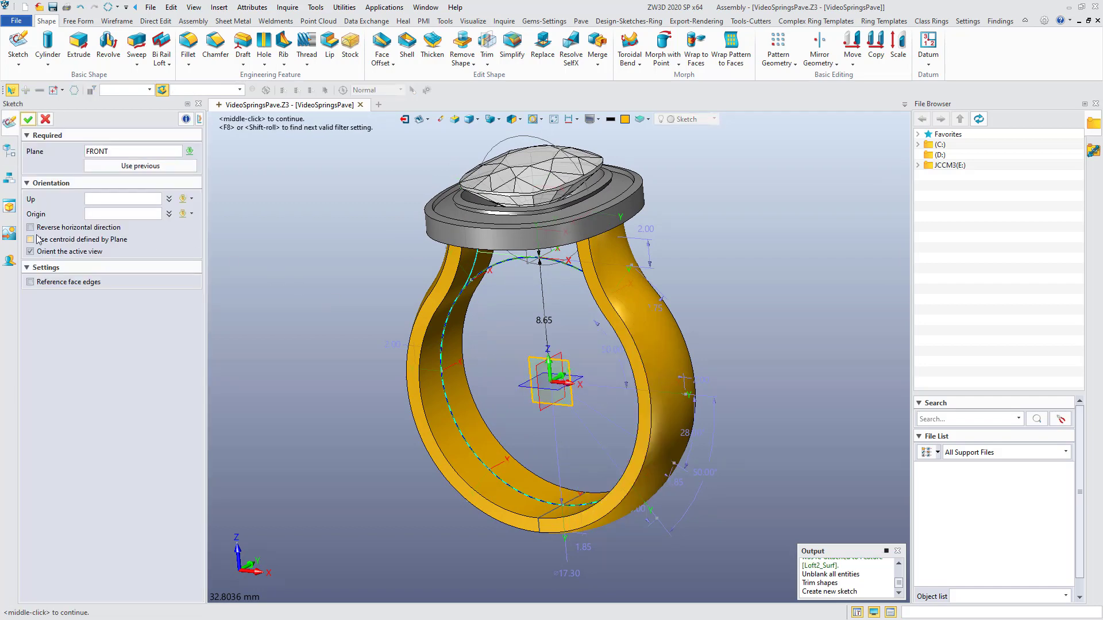
left_click(28, 118)
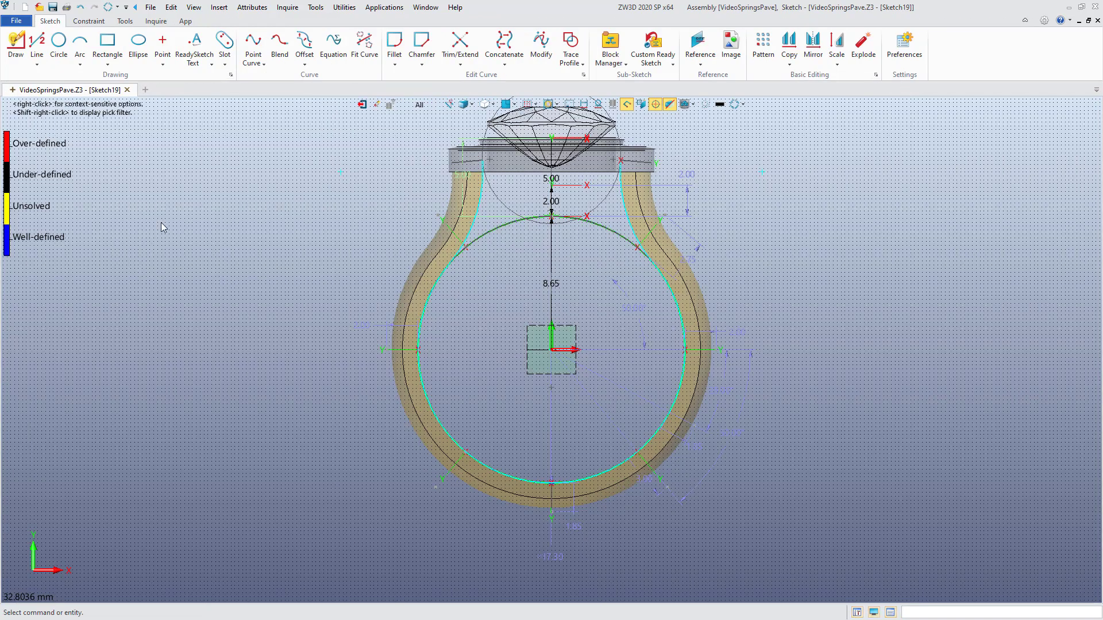
Step: Draw a slanted line from the lower right outside the shank to the origin, and a vertical line straight down from the origin
right_click(798, 210)
left_click(807, 190)
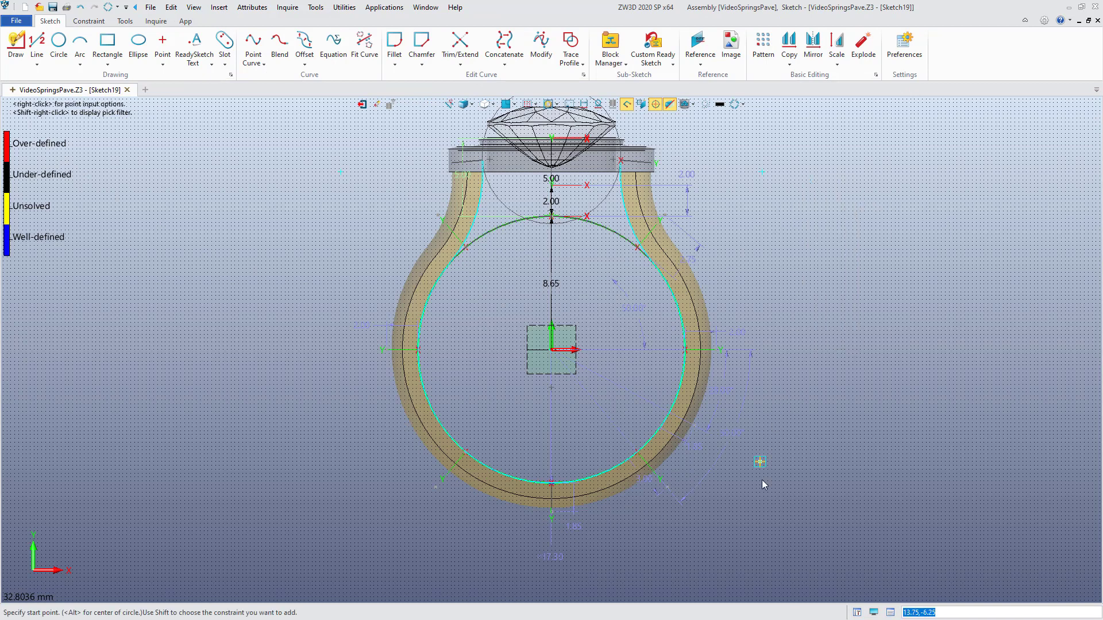
left_click(814, 493)
left_click(552, 349)
left_click(552, 435)
middle_click(573, 447)
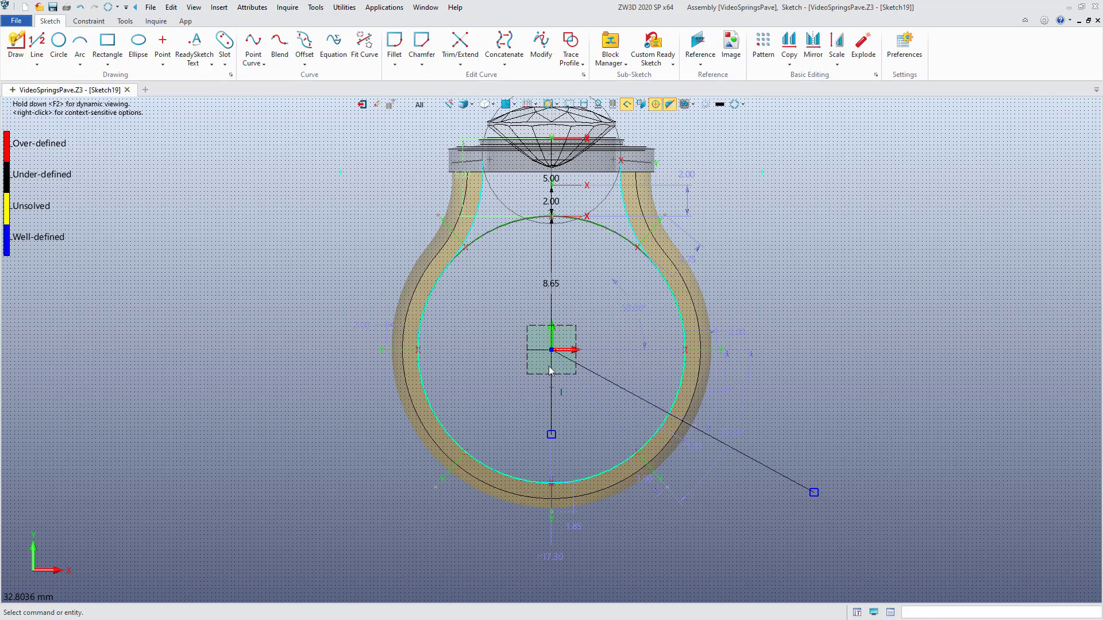
Step: Dimension the angle between the slanted line and the vertical line as 60 degrees
right_click(586, 418)
left_click(609, 393)
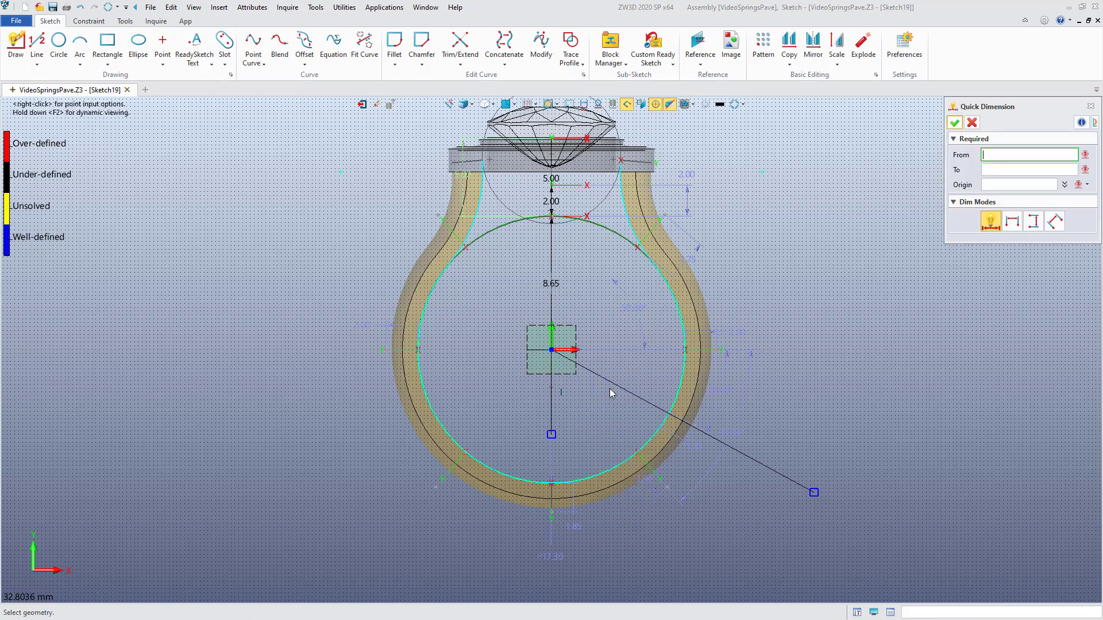
left_click(612, 383)
left_click(554, 412)
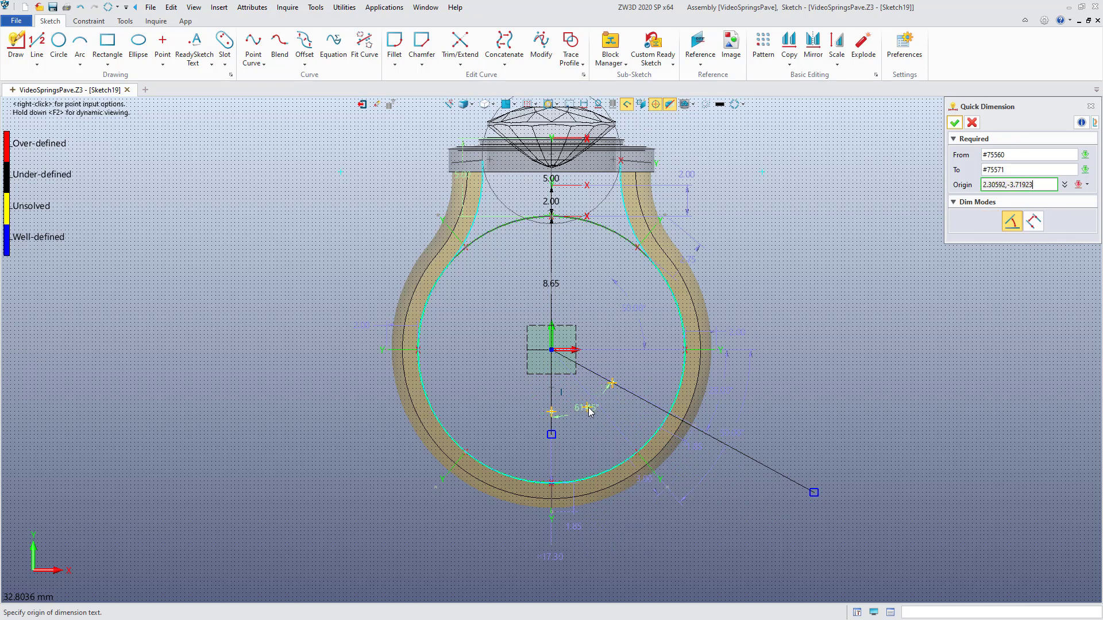
left_click(590, 411)
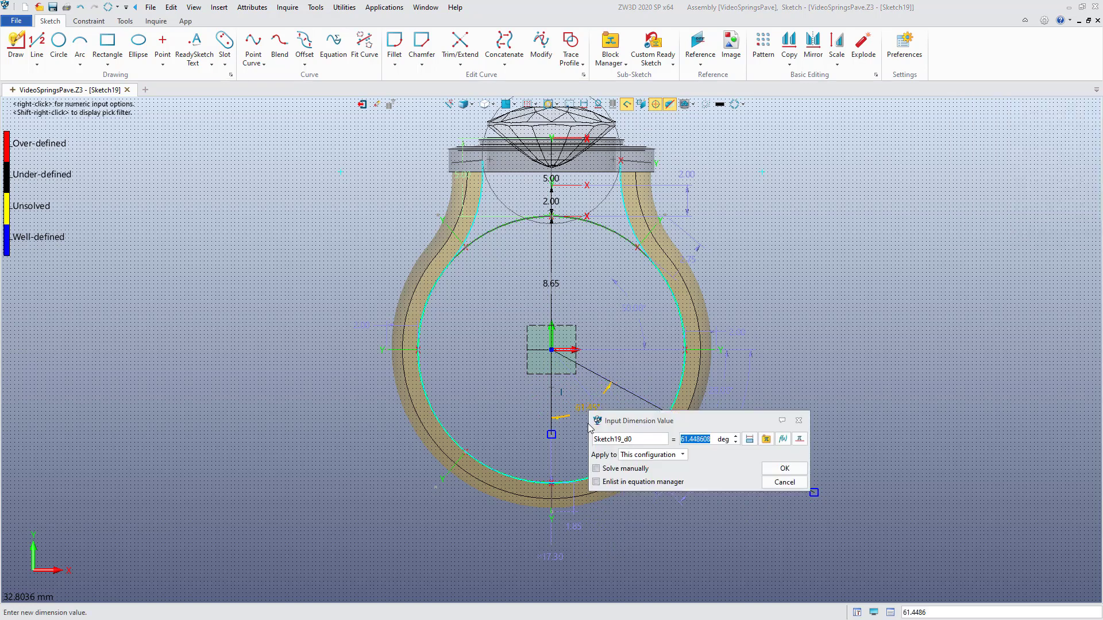
type("60")
key("Return")
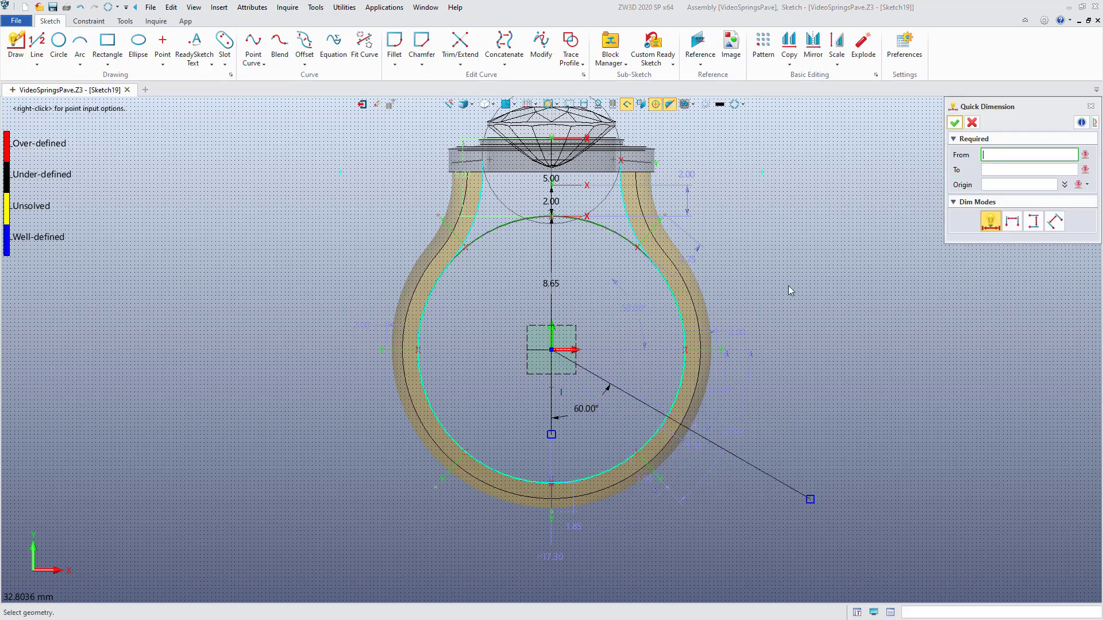
left_click(958, 129)
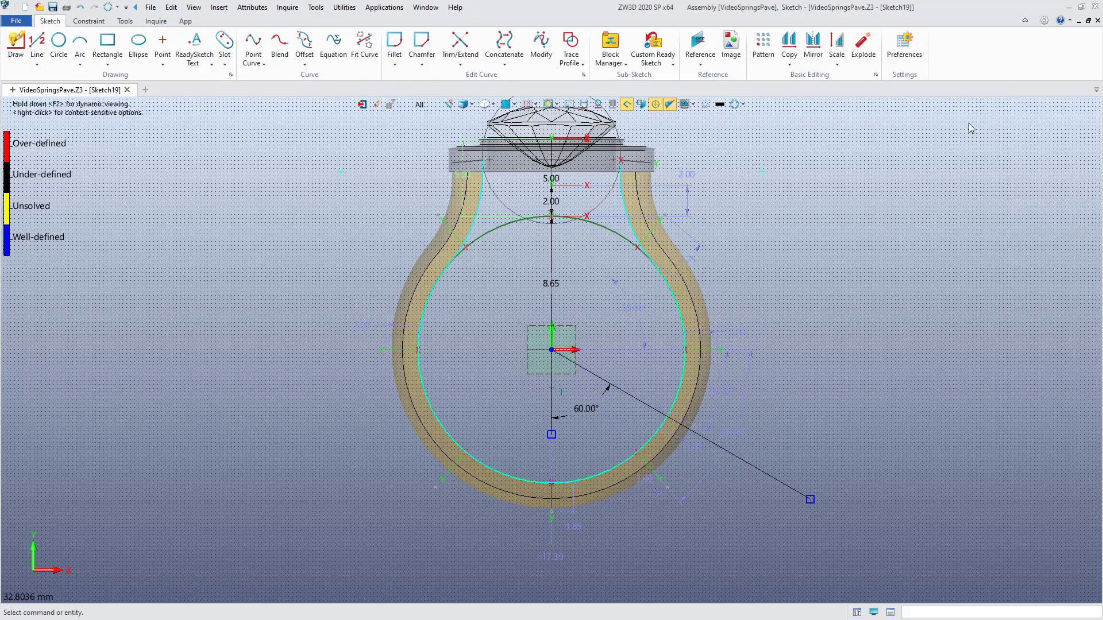
Step: Mirror the slanted line across the vertical line, keeping the original
right_click(718, 443)
left_click(769, 435)
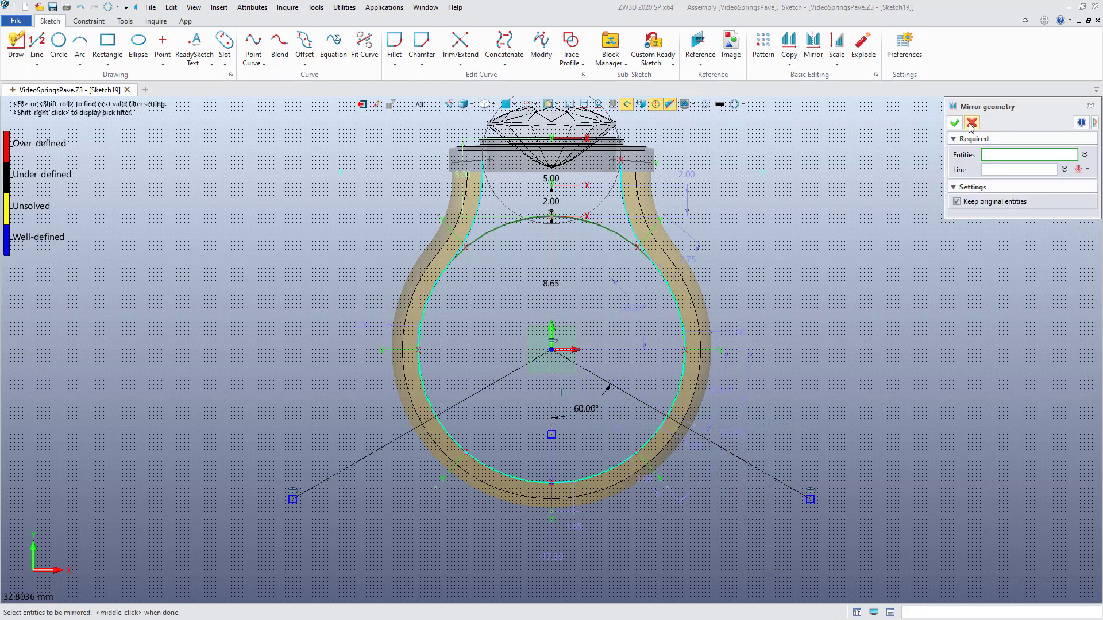
left_click(970, 123)
Step: Convert the vertical center line to construction geometry and exit the sketch
right_click(552, 389)
left_click(556, 398)
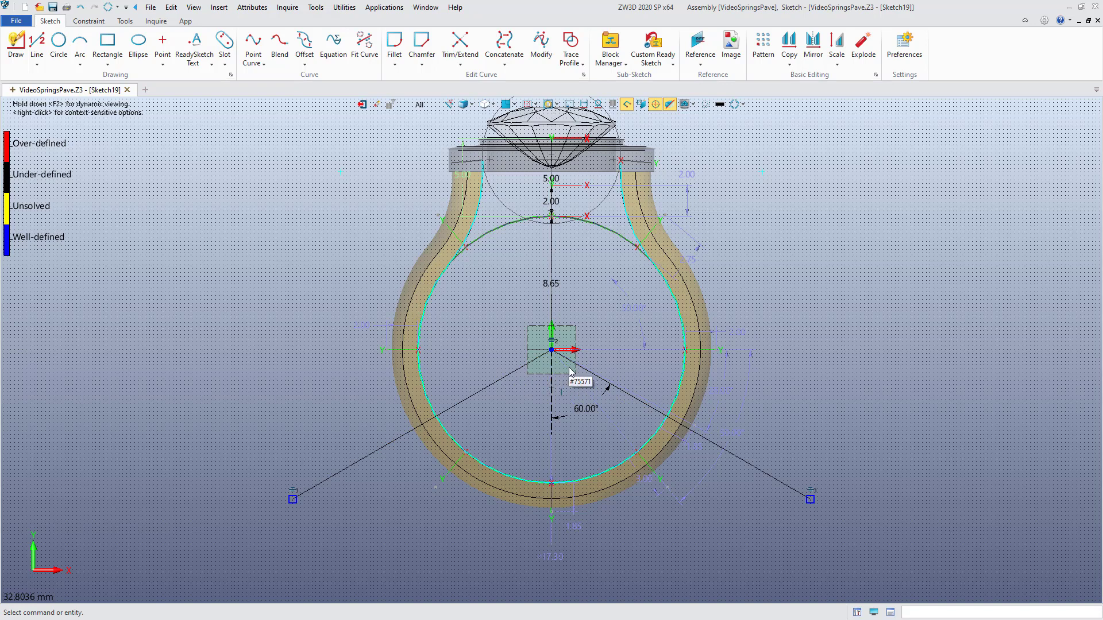
right_click(788, 247)
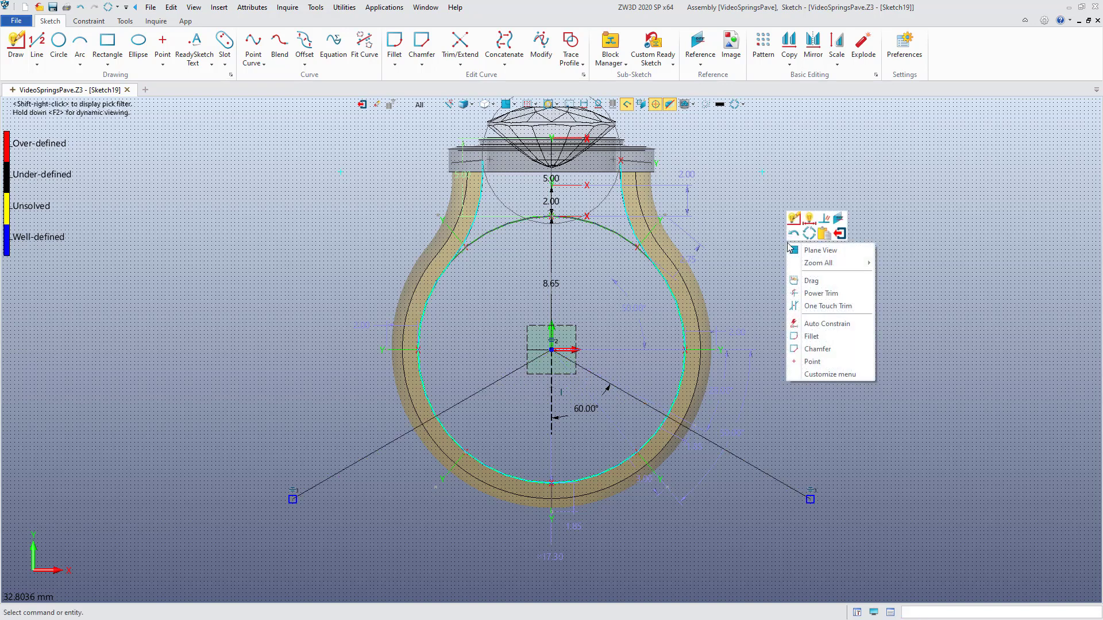
left_click(839, 232)
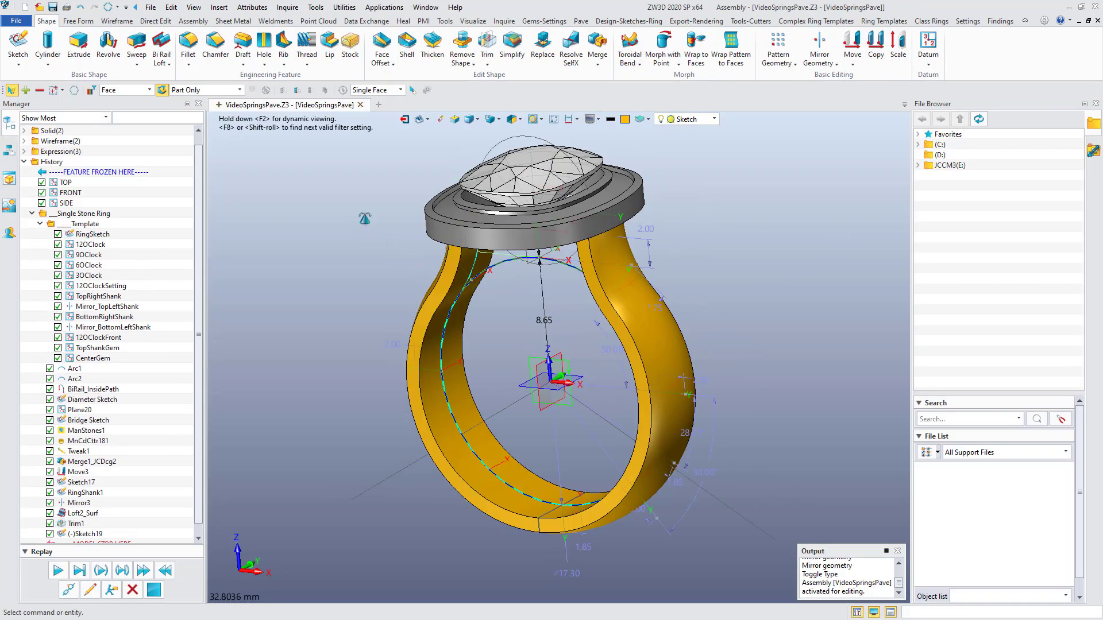
Step: Split the shank's outer face with the slanted-line sketch, using Bi-directional projection along direction 0,1,0
left_click(78, 21)
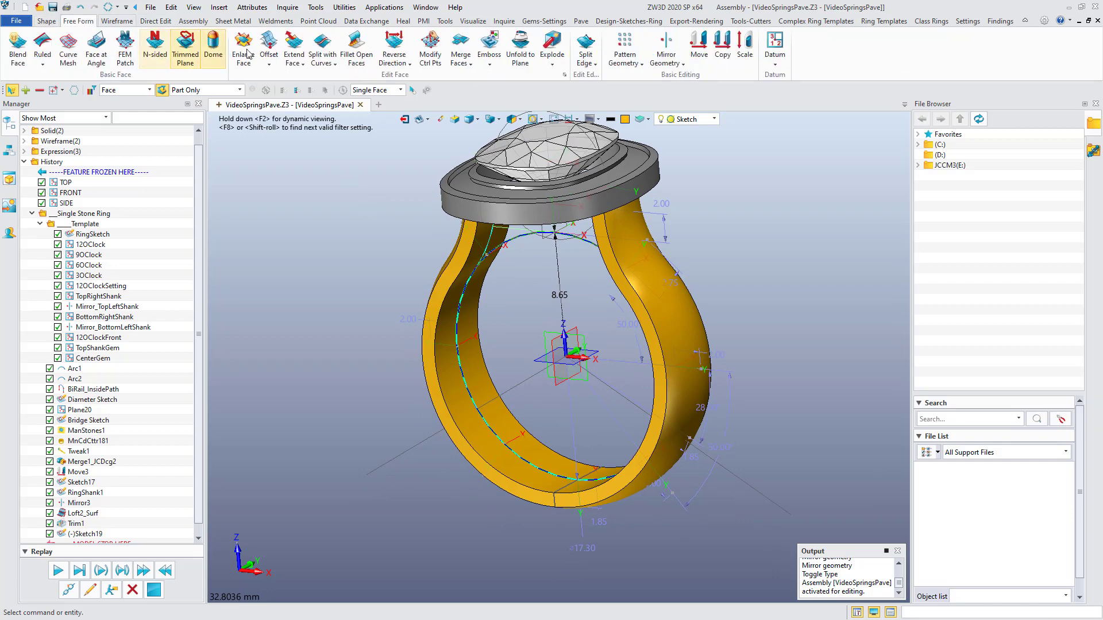
left_click(323, 41)
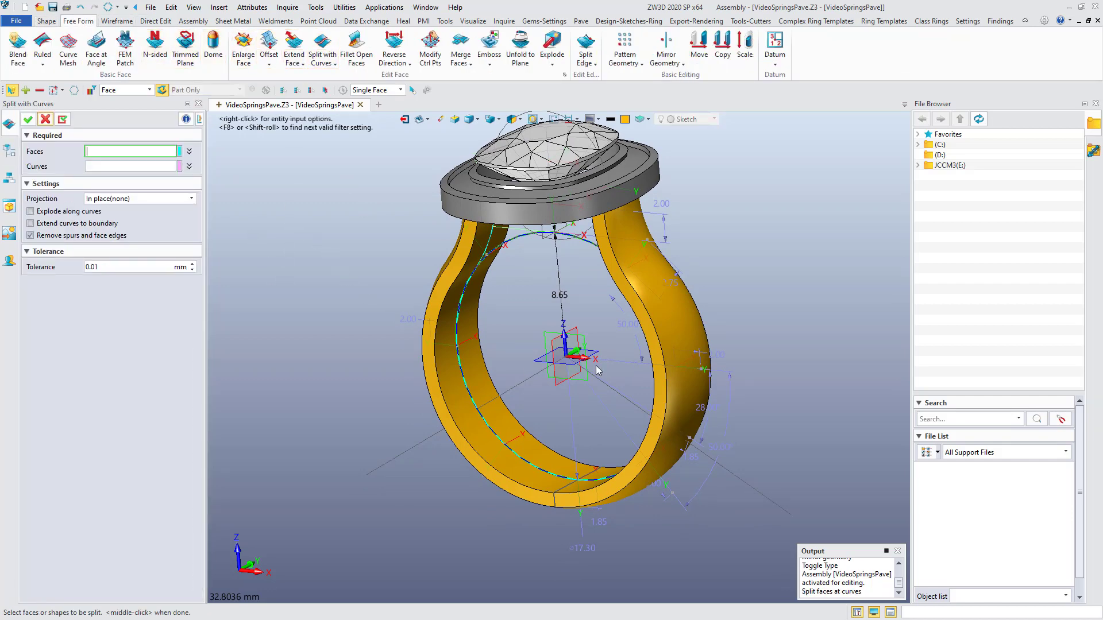
left_click(680, 330)
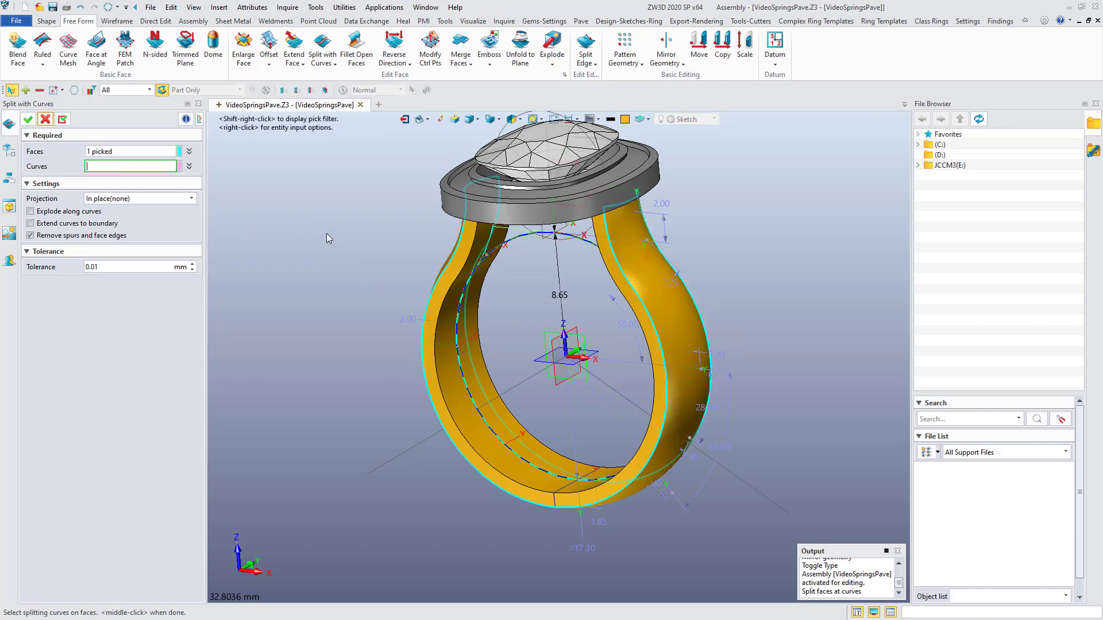
left_click(514, 386)
left_click(521, 390)
left_click(153, 201)
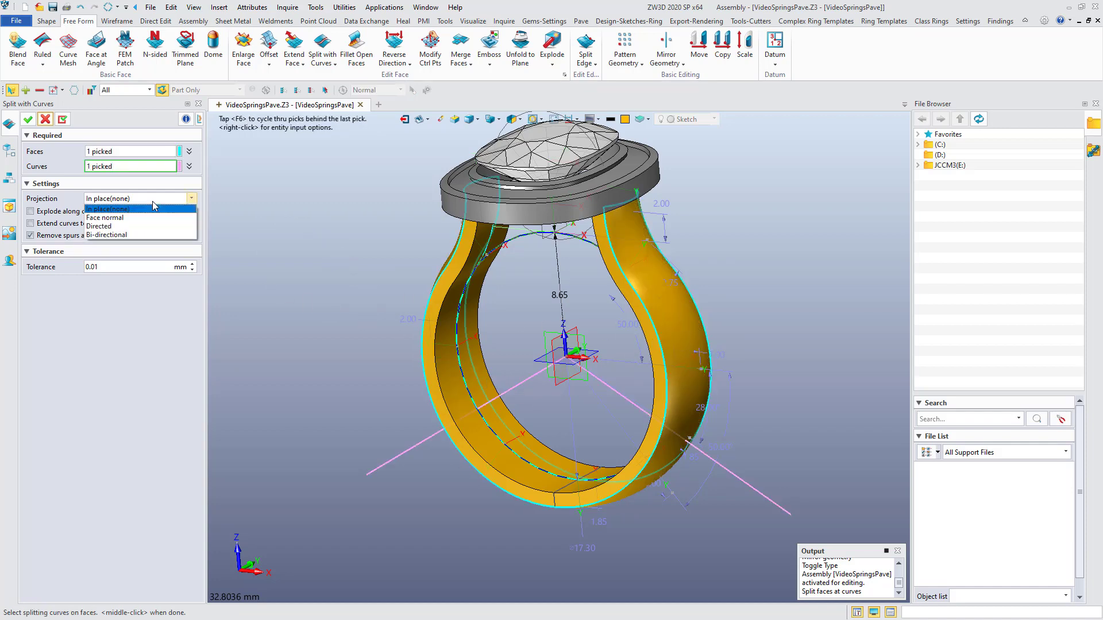
left_click(154, 232)
right_click(322, 244)
left_click(343, 260)
right_click_drag(345, 262, 366, 265)
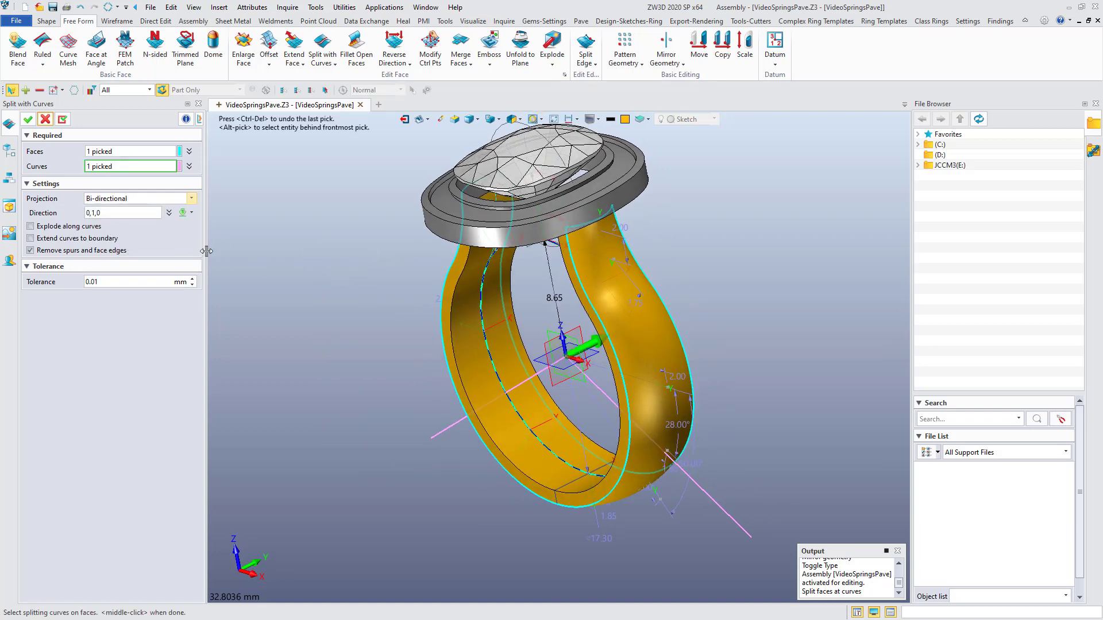
left_click(28, 119)
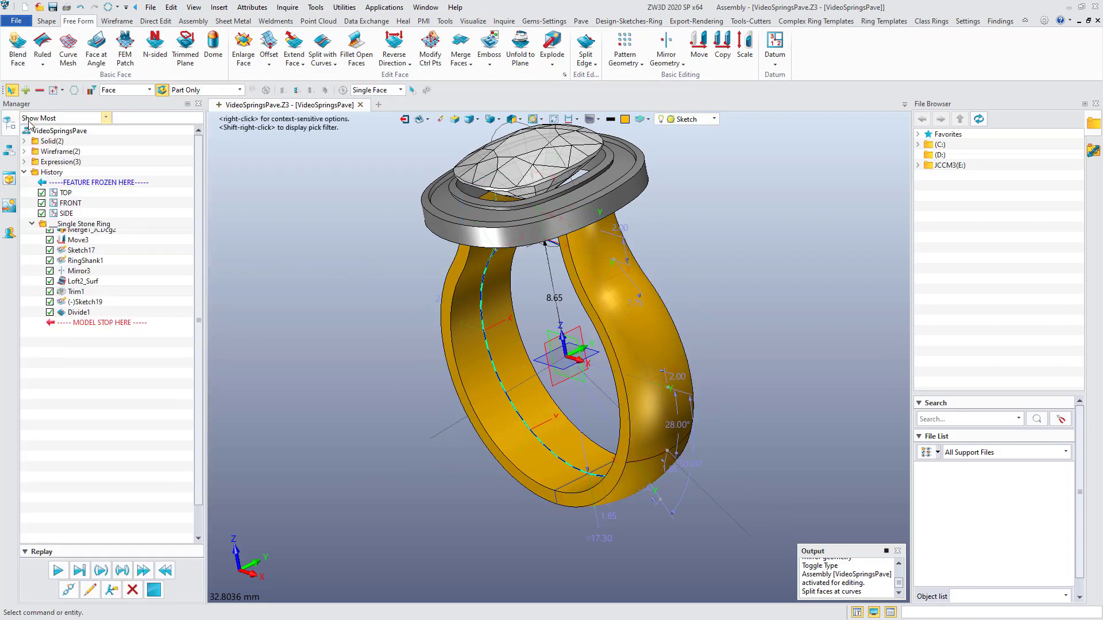
right_click_drag(638, 455, 657, 369)
scroll(654, 366, "up", 3)
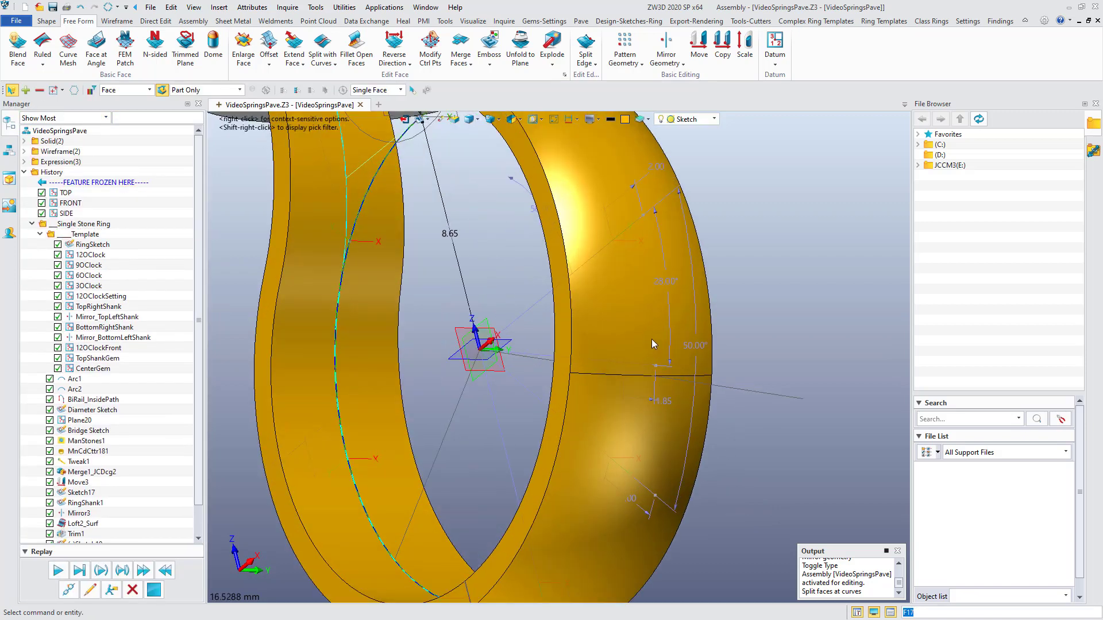
scroll(637, 289, "down", 3)
right_click_drag(675, 249, 605, 250)
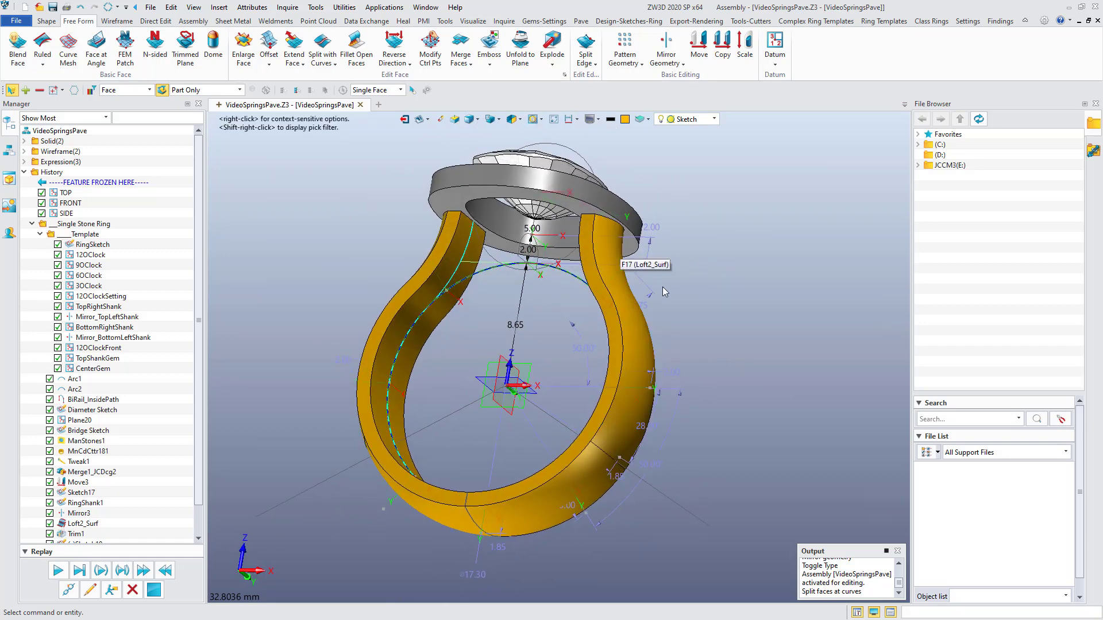
right_click_drag(668, 288, 716, 319)
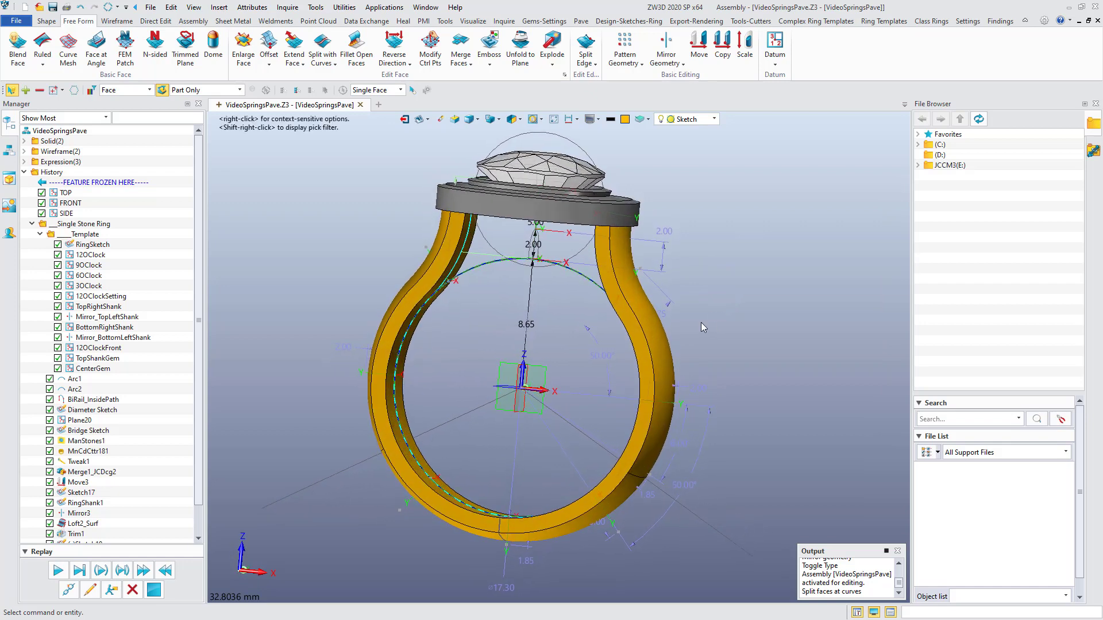
Step: Examine the trimmed shank and its junction with the halo from below, the side and above
middle_click_drag(694, 320, 748, 299)
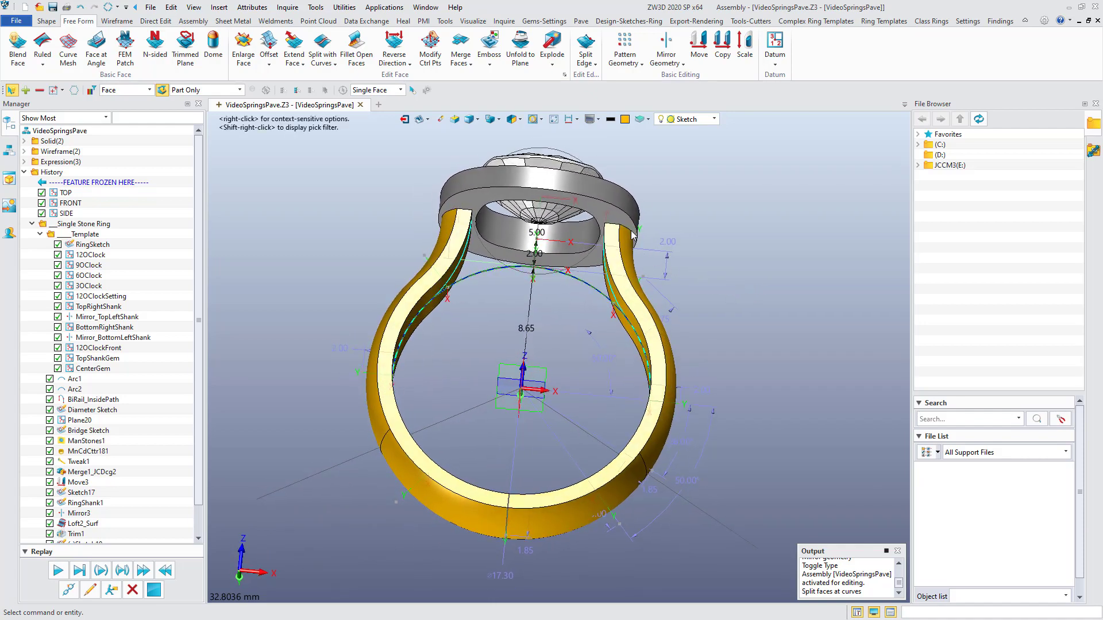
scroll(631, 231, "up", 3)
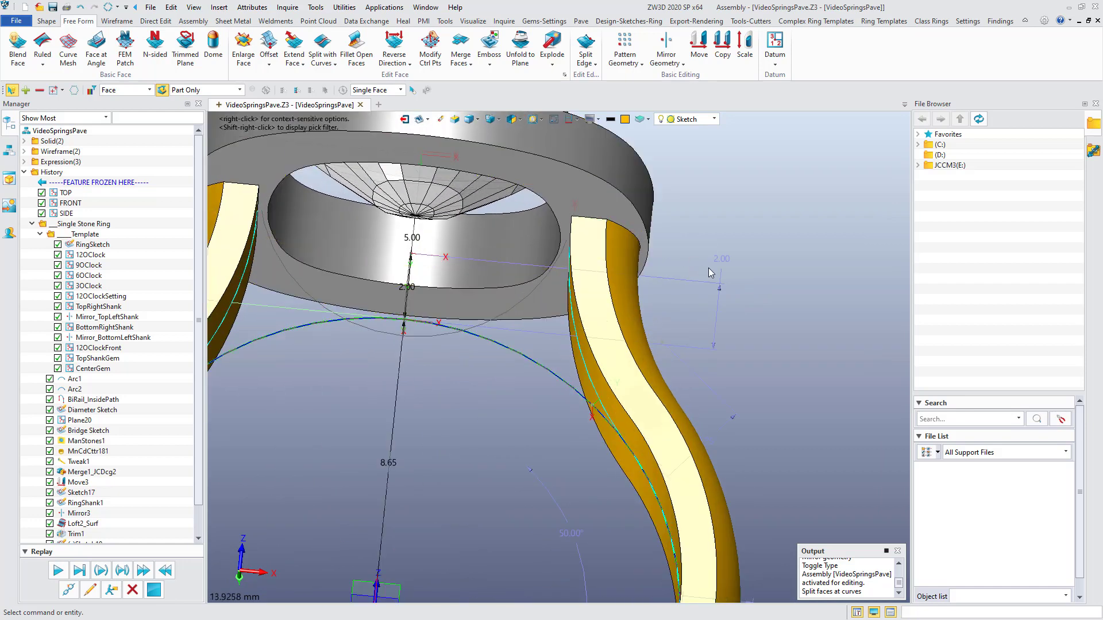
right_click_drag(738, 267, 711, 242)
scroll(753, 271, "down", 2)
middle_click_drag(753, 271, 748, 264)
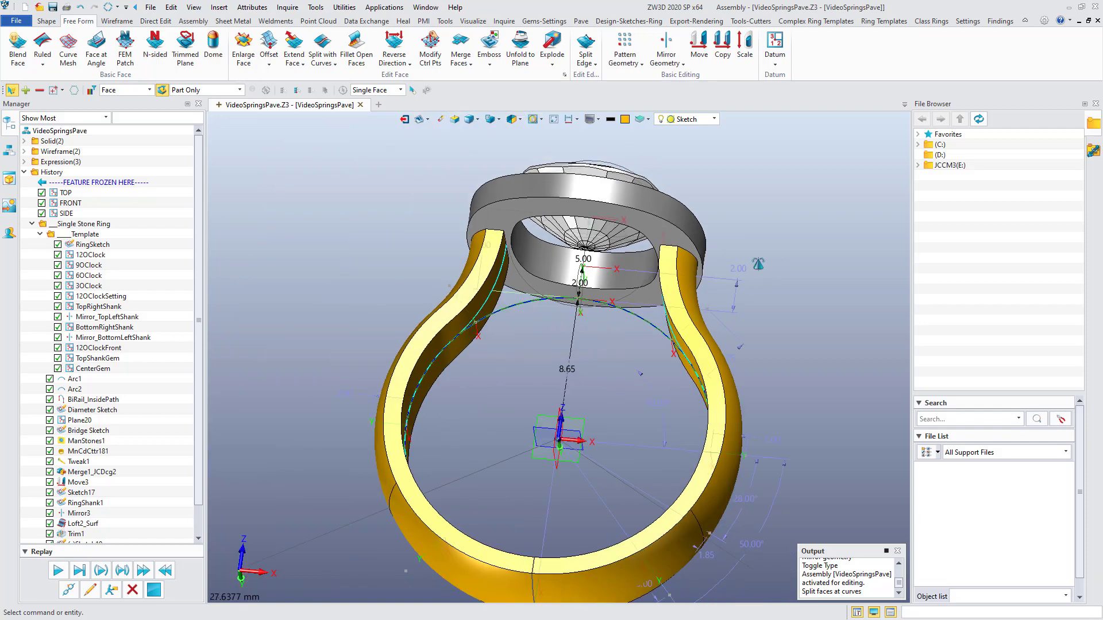
right_click_drag(747, 265, 768, 266)
middle_click_drag(777, 269, 718, 276)
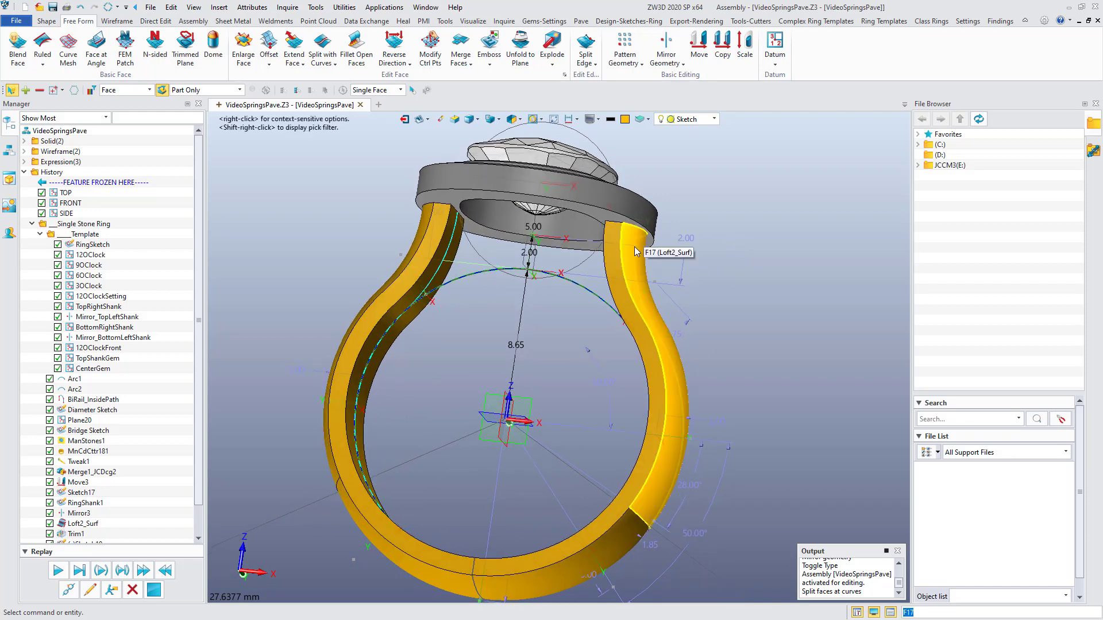
middle_click_drag(736, 276, 718, 323)
scroll(192, 464, "down", 1)
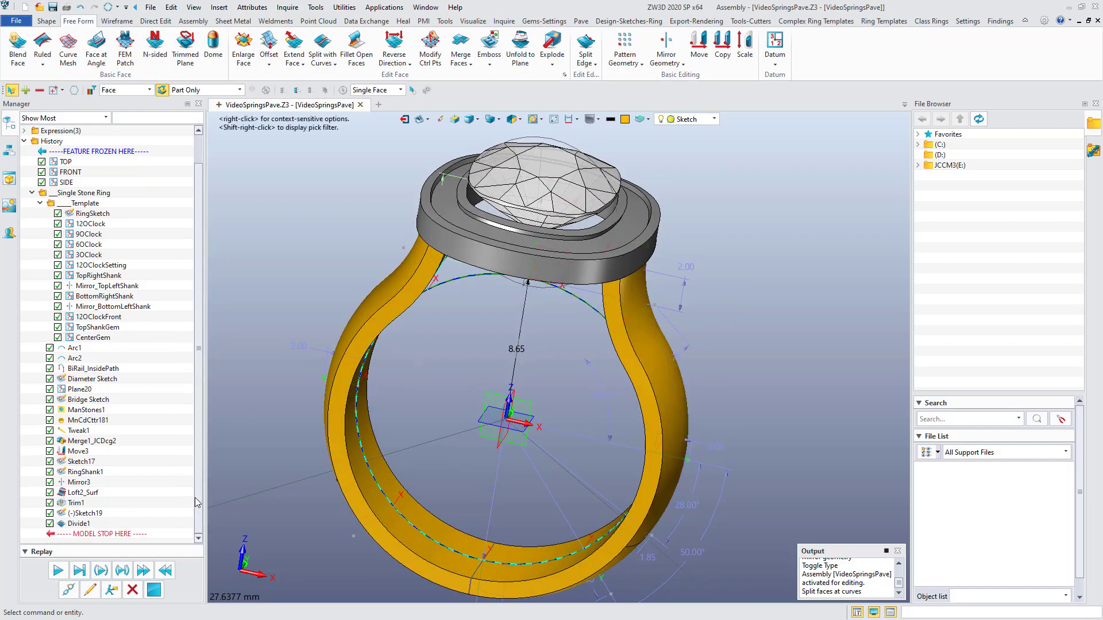
Step: Edit the half-round shank profile sketch, set its overall height dimension to 1.75 mm, and exit the sketch
right_click(89, 462)
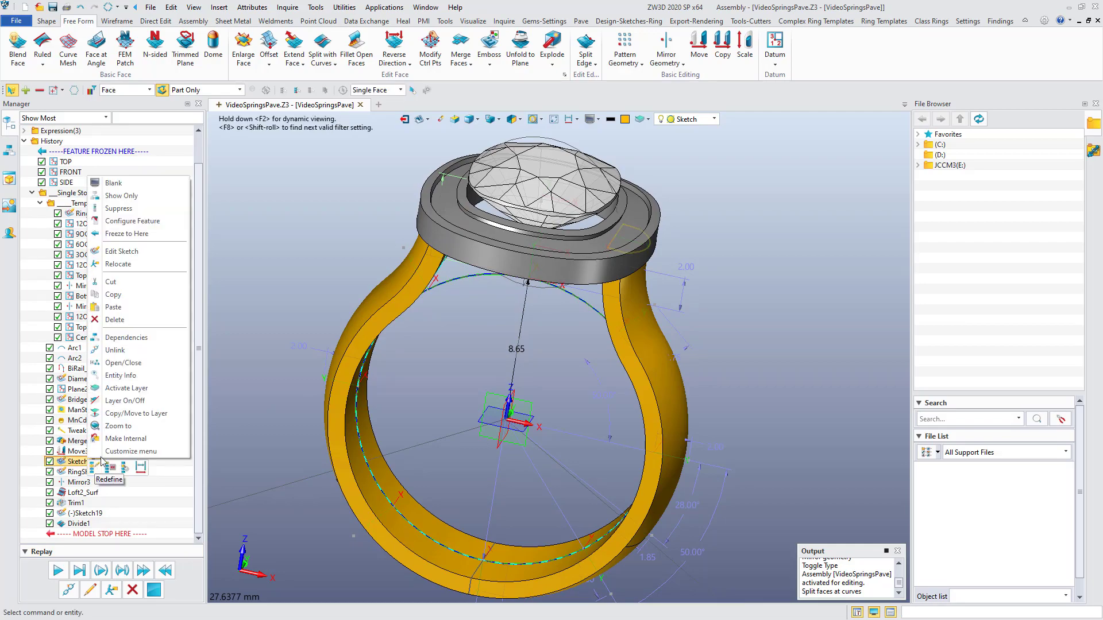
left_click(138, 253)
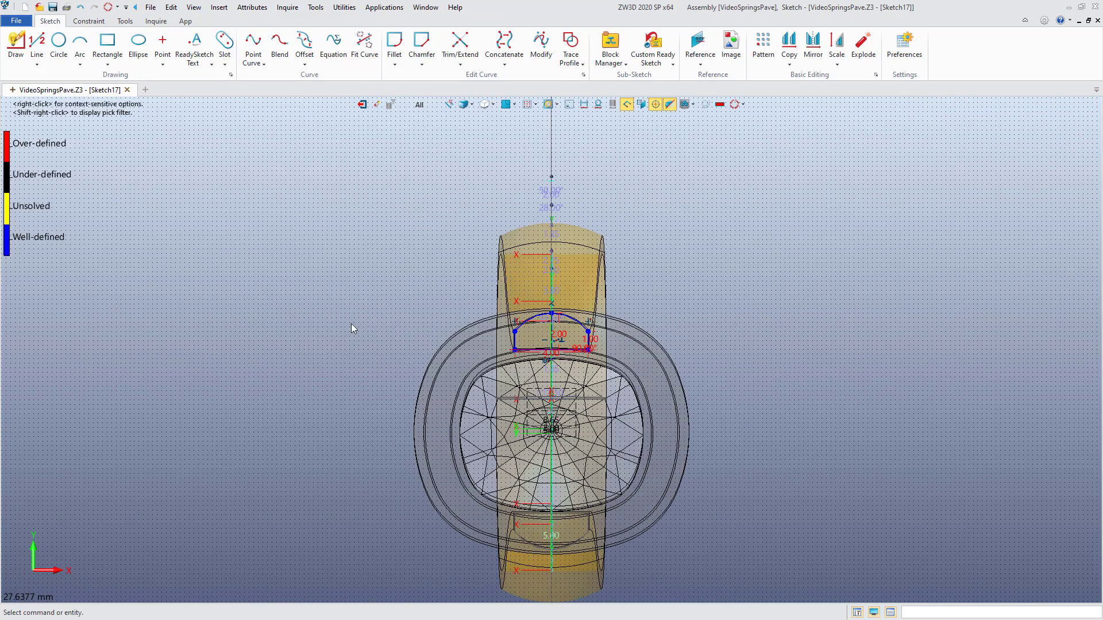
scroll(575, 338, "up", 3)
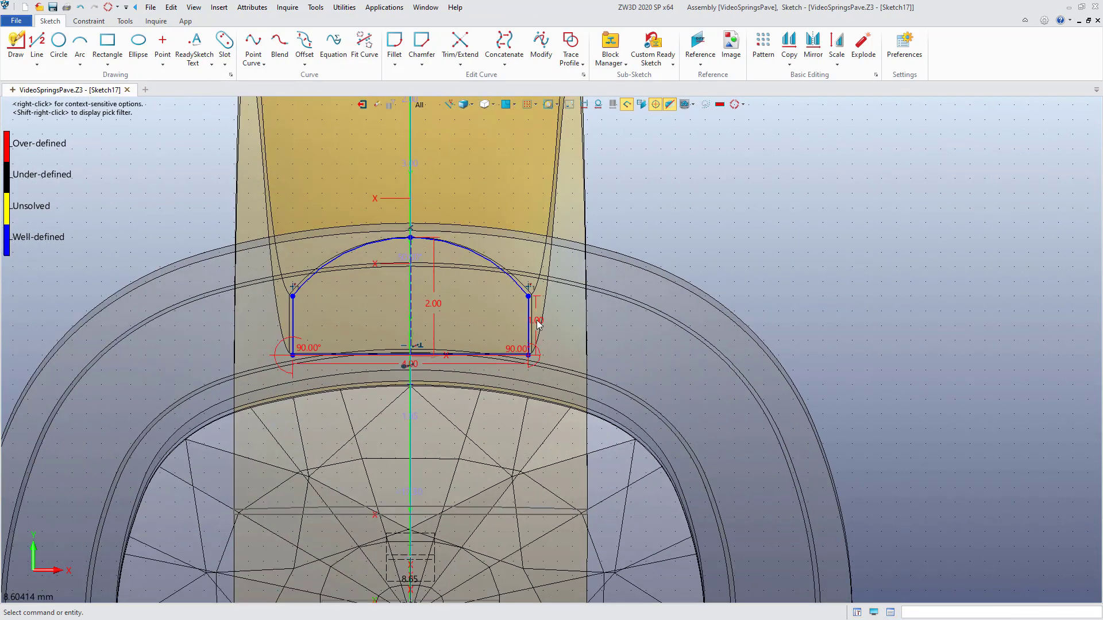
right_click(435, 280)
left_click(447, 274)
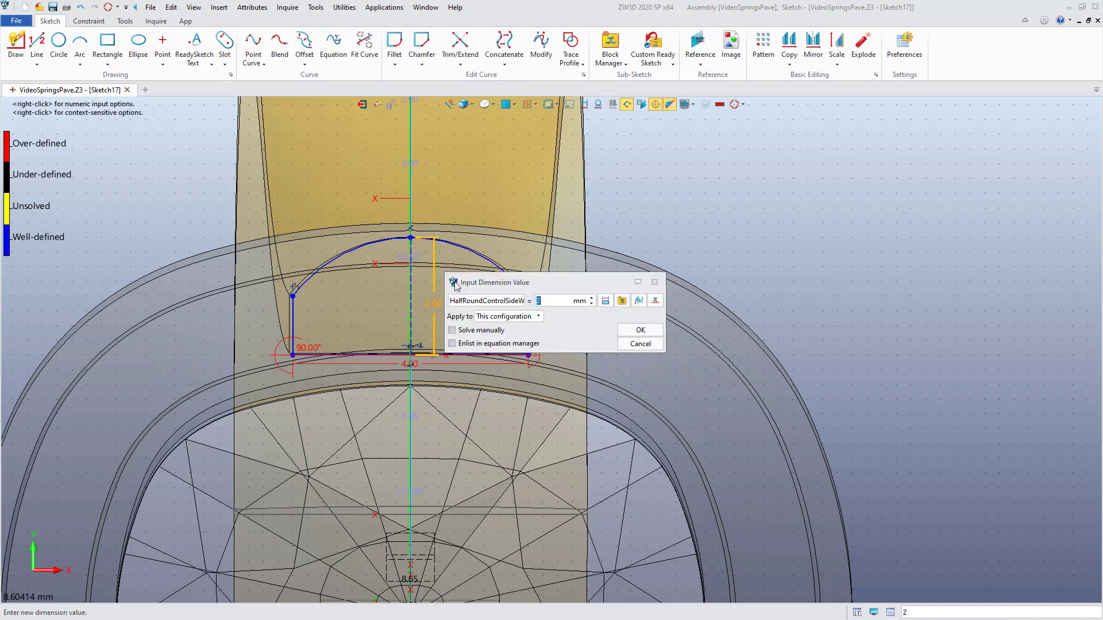
type("1.75")
key("Return")
right_click(722, 228)
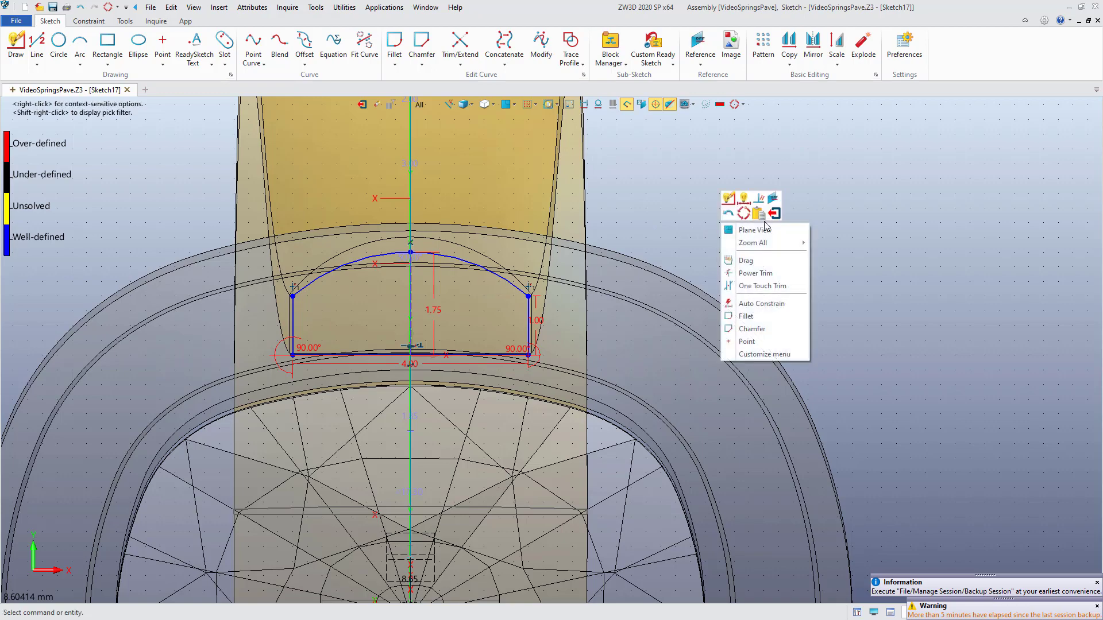
left_click(775, 214)
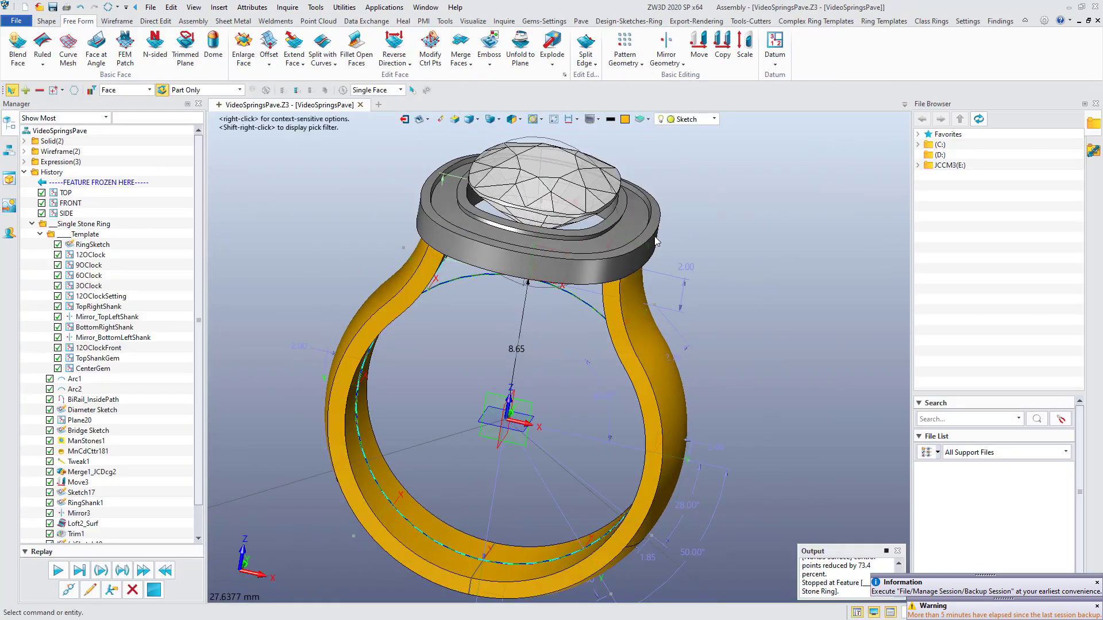
Step: Fillet the halo's lower outer and lower inner edges with a 0.4 mm radius
right_click_drag(550, 459, 563, 402)
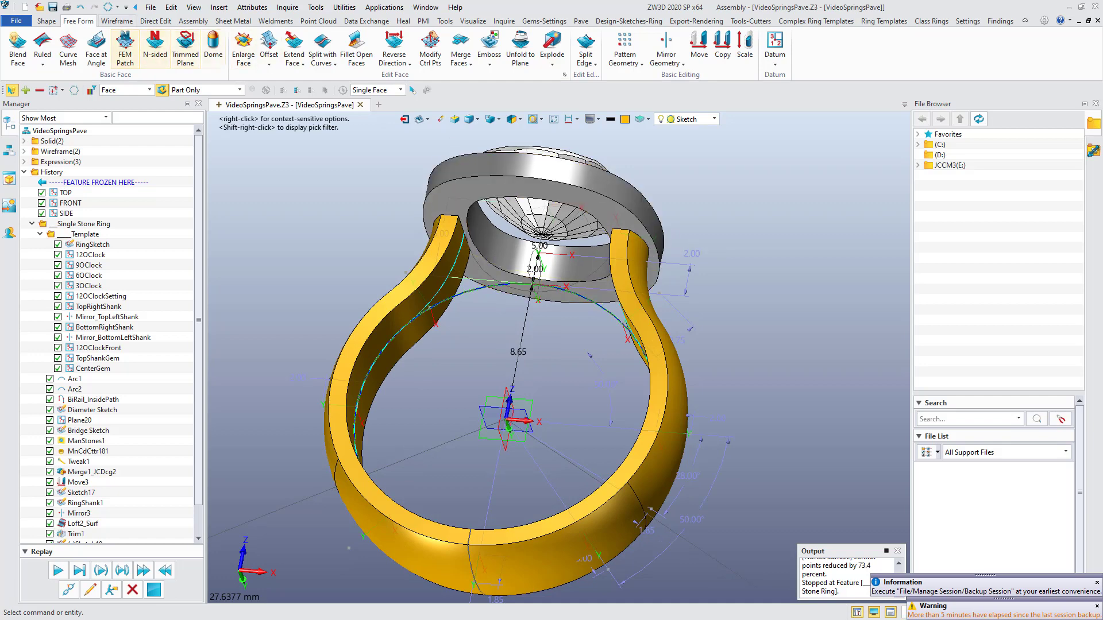
left_click(47, 22)
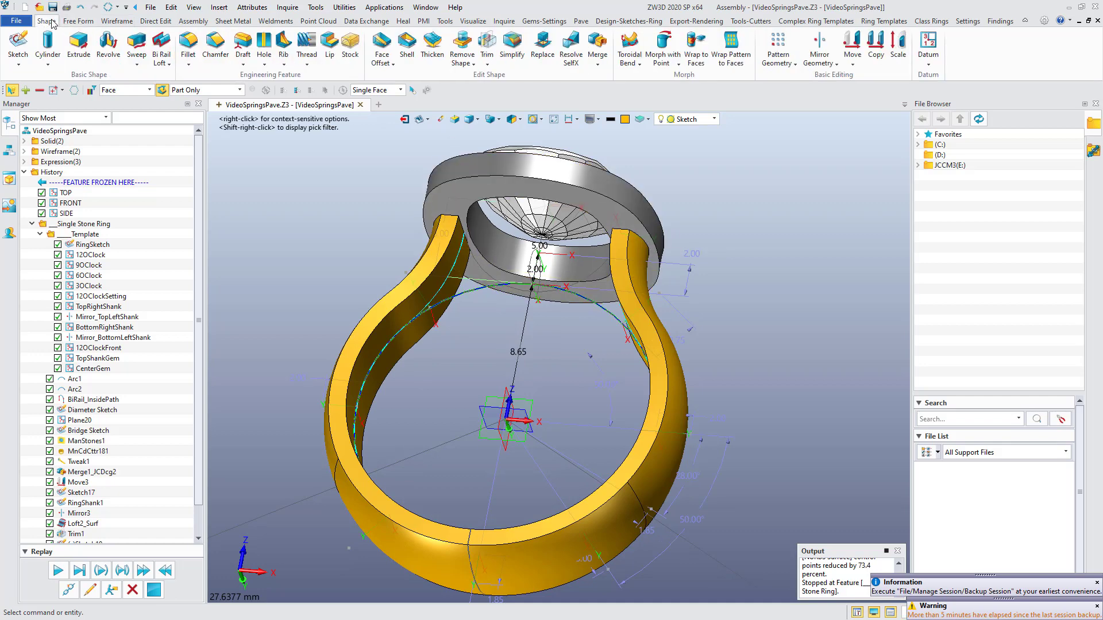
left_click(188, 46)
left_click(653, 231)
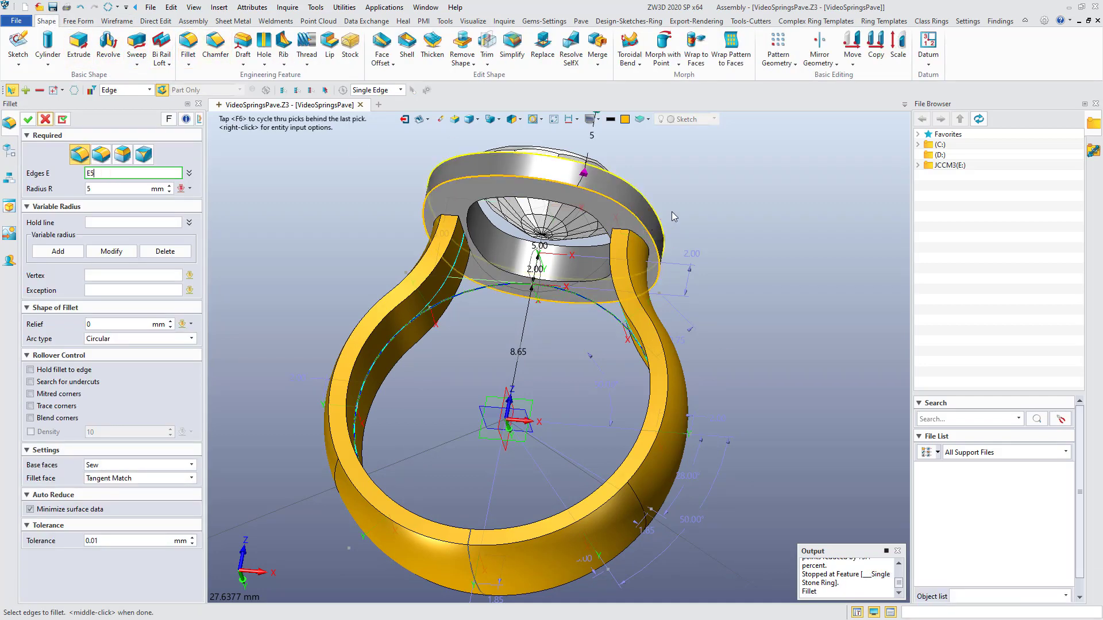
middle_click_drag(721, 205, 708, 245)
left_click_drag(578, 179, 572, 241)
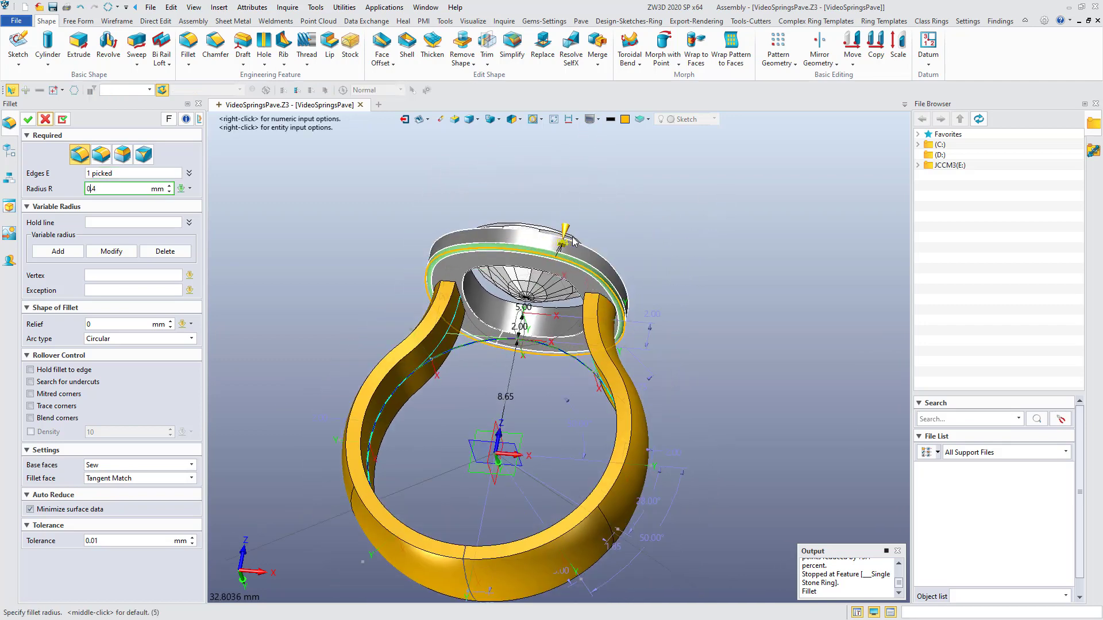
mouse_move(655, 235)
right_mouse_down()
mouse_move(682, 263)
mouse_move(677, 232)
mouse_move(659, 237)
right_mouse_up()
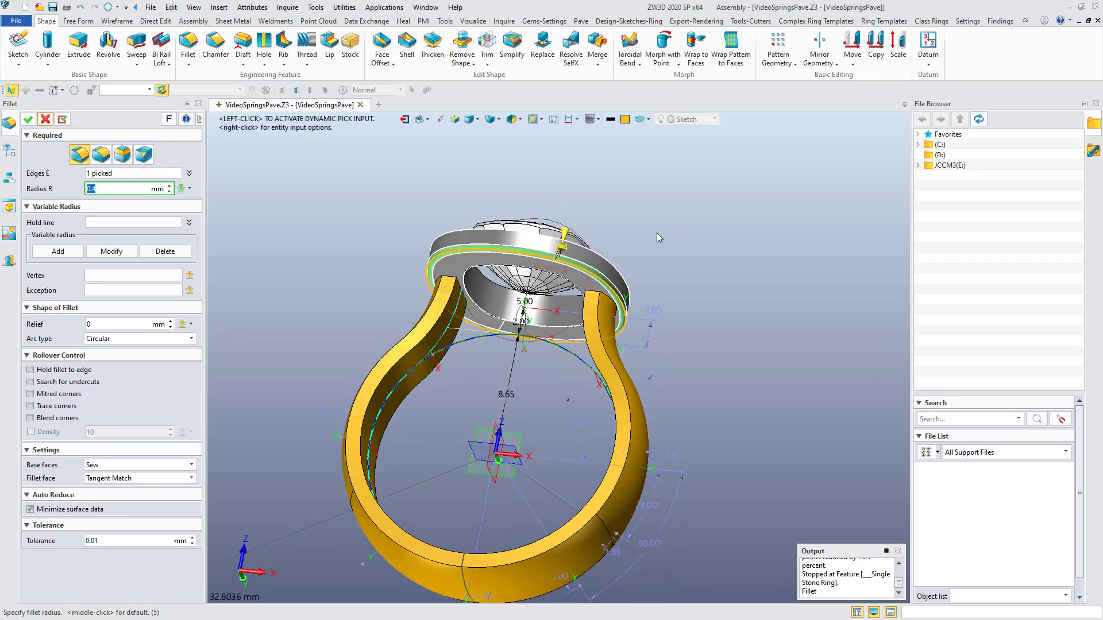
left_click(135, 173)
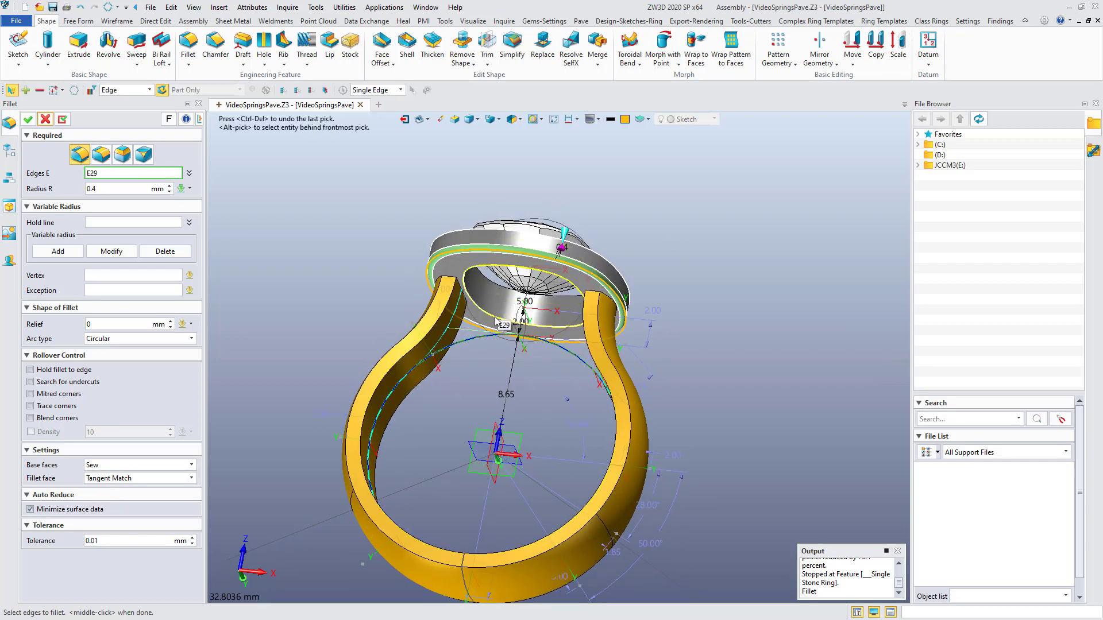
left_click(492, 321)
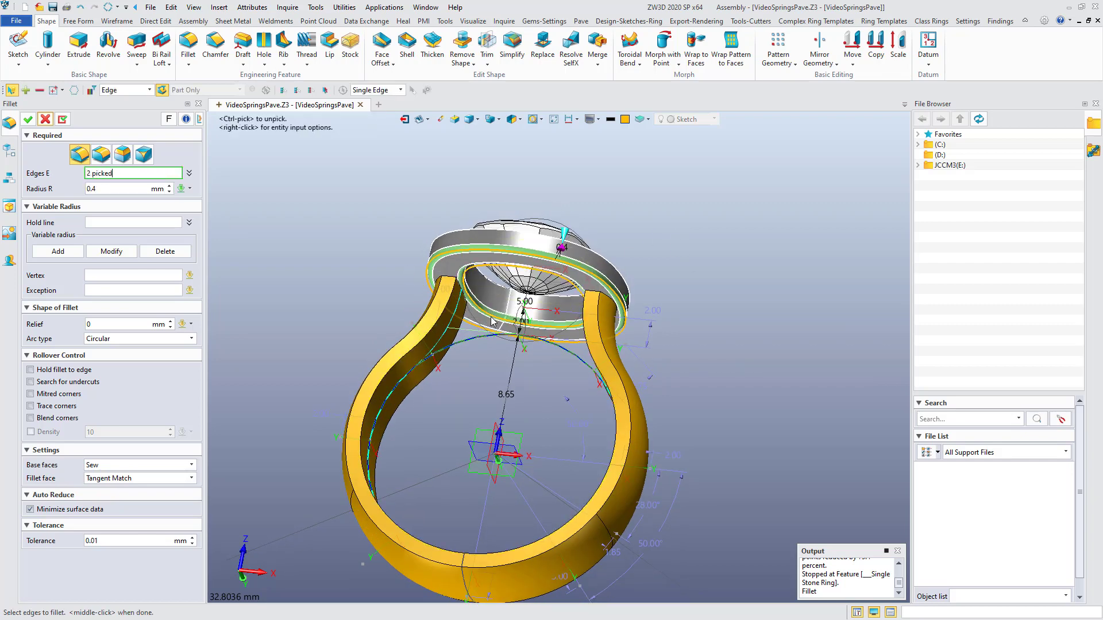
left_click(28, 120)
Step: Set the active face colour to red and offset the shank's split outer face by 0 mm, keeping the original surface
middle_click_drag(689, 356, 670, 331)
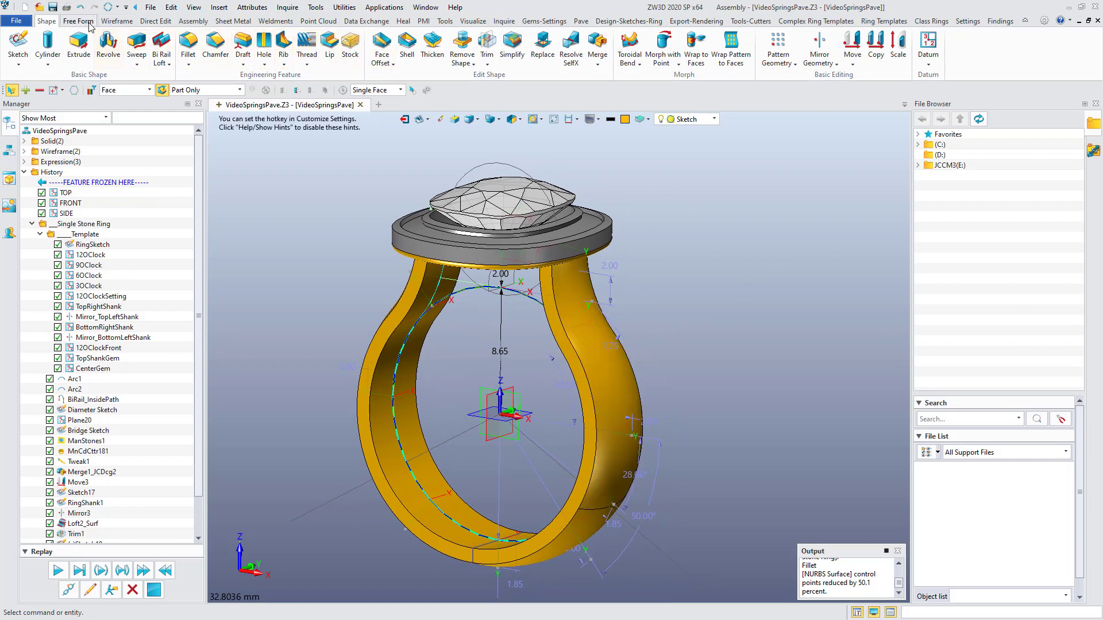
left_click(628, 121)
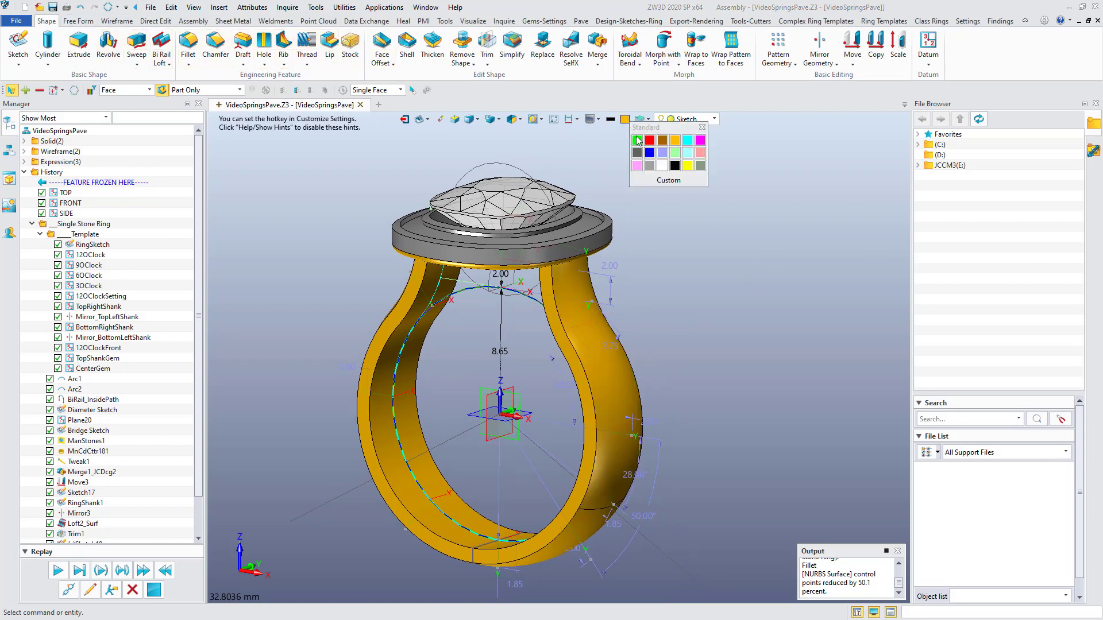
left_click(649, 140)
left_click(78, 22)
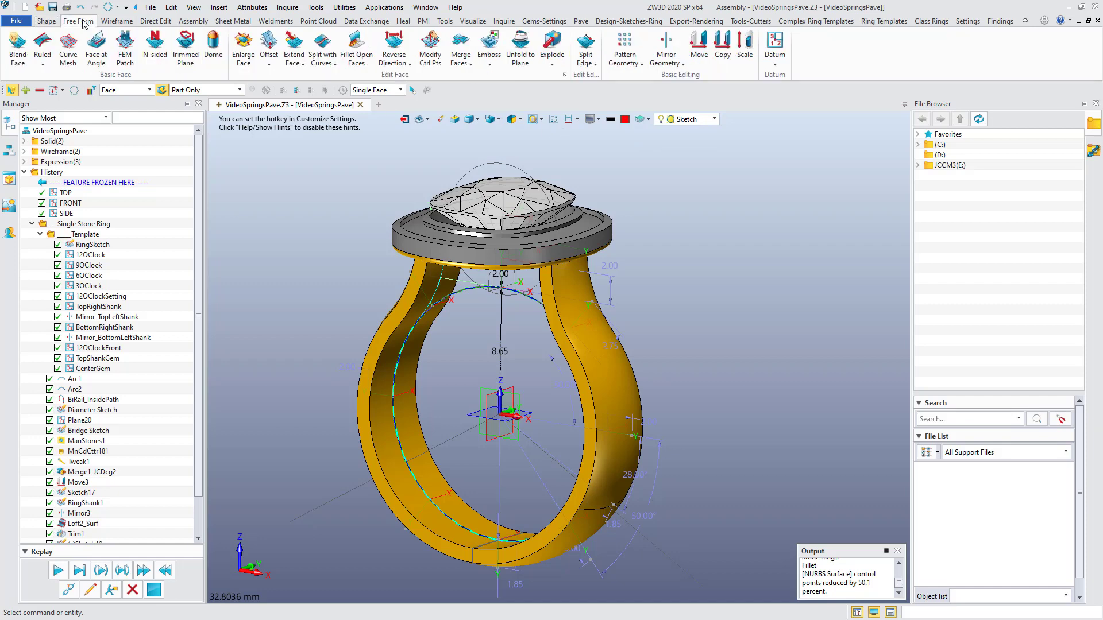
left_click(268, 42)
left_click(588, 321)
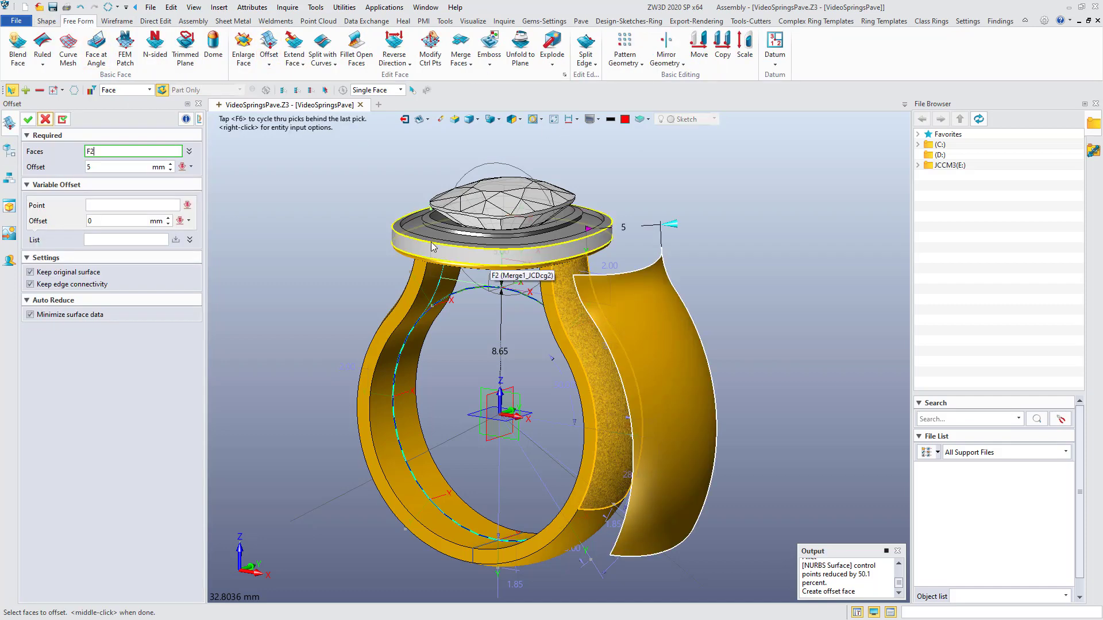
left_click(86, 167)
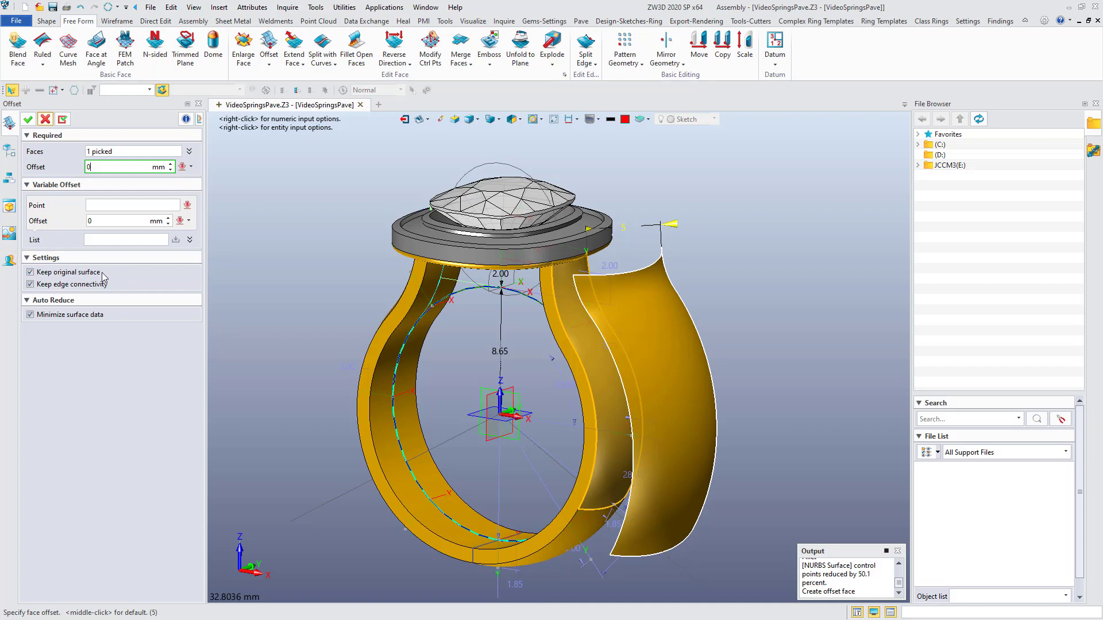
left_click(29, 120)
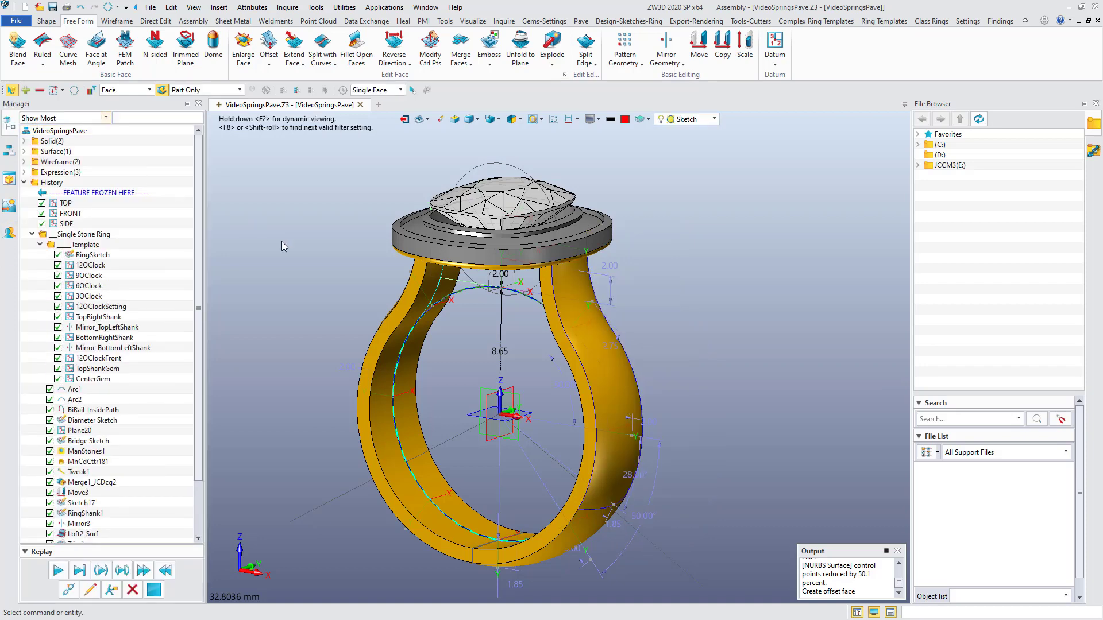
Step: Hide the shank shape with Blank so that only the copied outer face remains
right_click(454, 367)
left_click(484, 484)
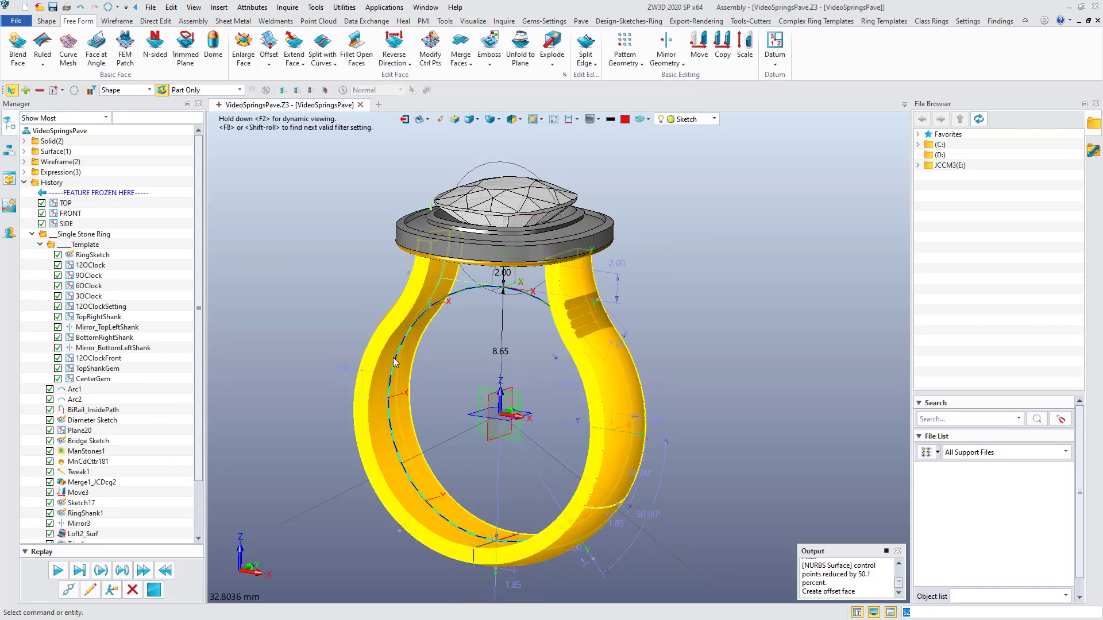
right_click(394, 361)
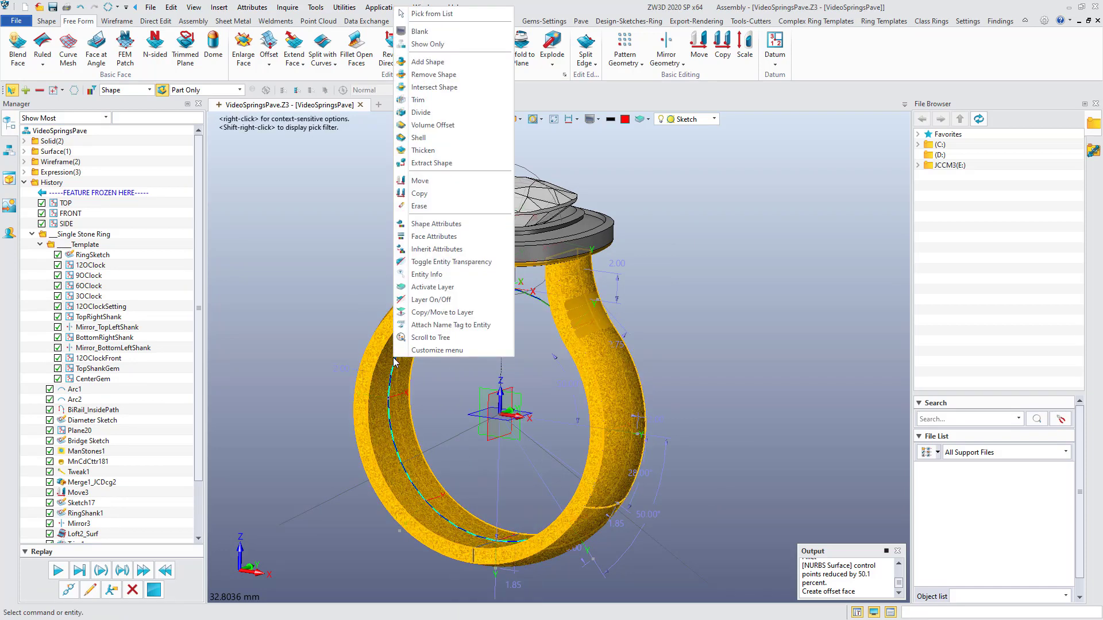
left_click(420, 32)
Step: Thicken the copied outer shank face into a solid
right_click_drag(498, 352, 509, 351)
left_click(47, 22)
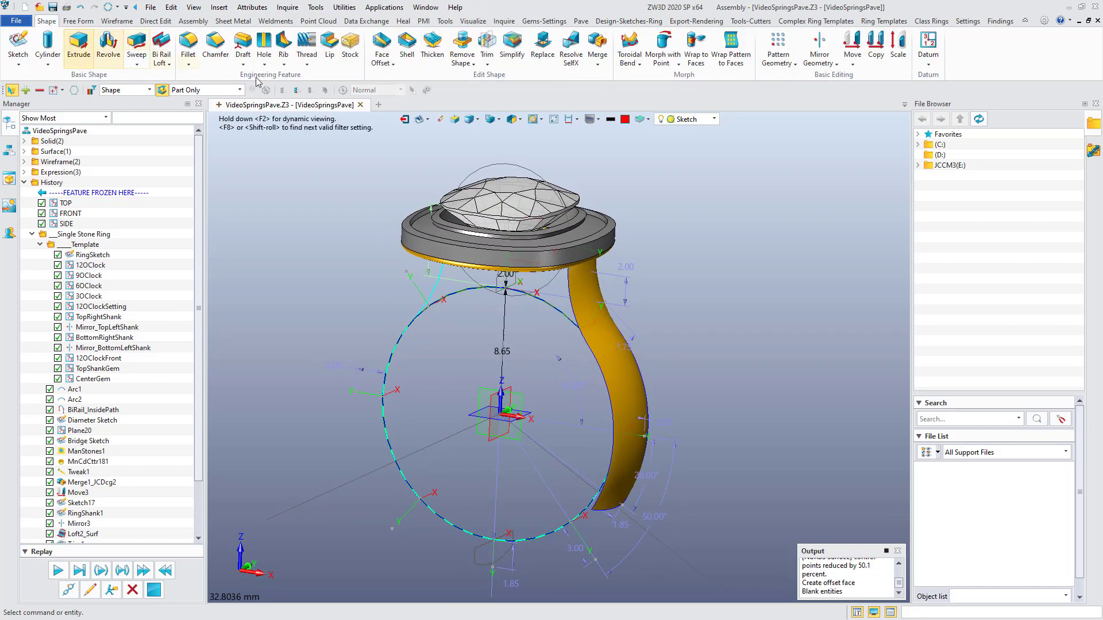
left_click(432, 46)
left_click(608, 334)
middle_click_drag(608, 333, 753, 345)
left_click(27, 121)
Step: Offset the inner face of the thickened shank solid by 0.5 mm using Face Offset
key("o")
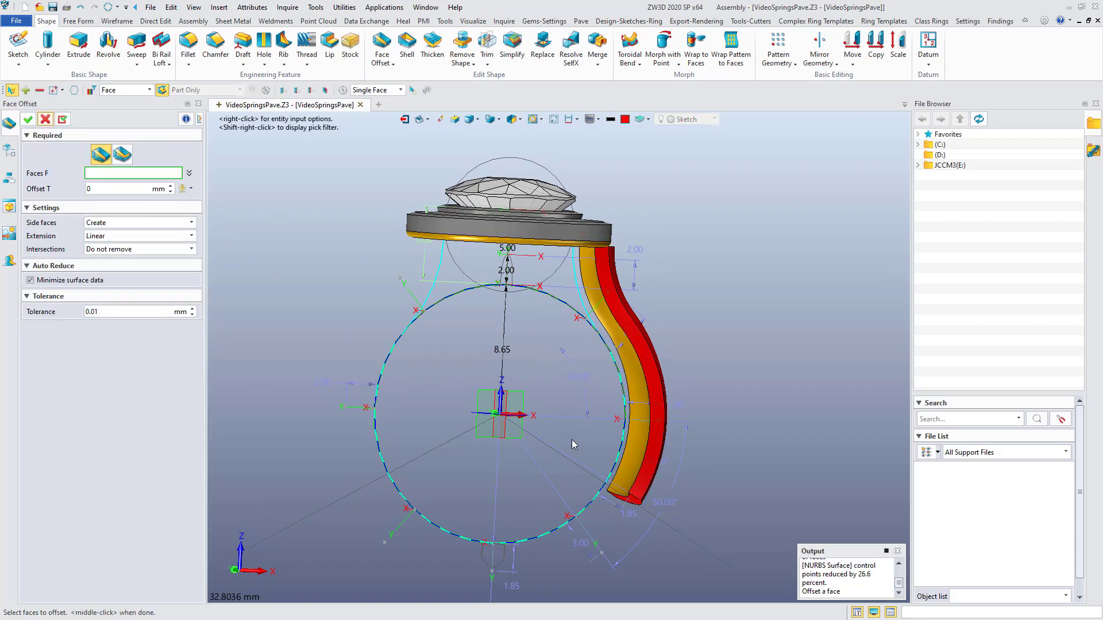
left_click(627, 436)
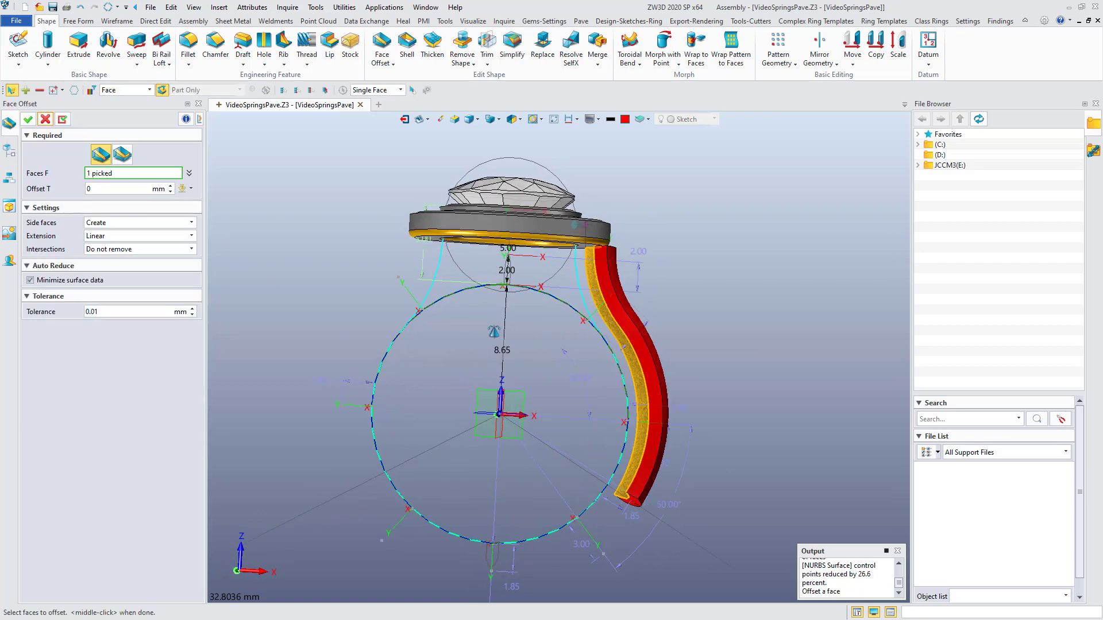
right_click_drag(494, 331, 473, 330)
middle_click(580, 231)
type("0.5")
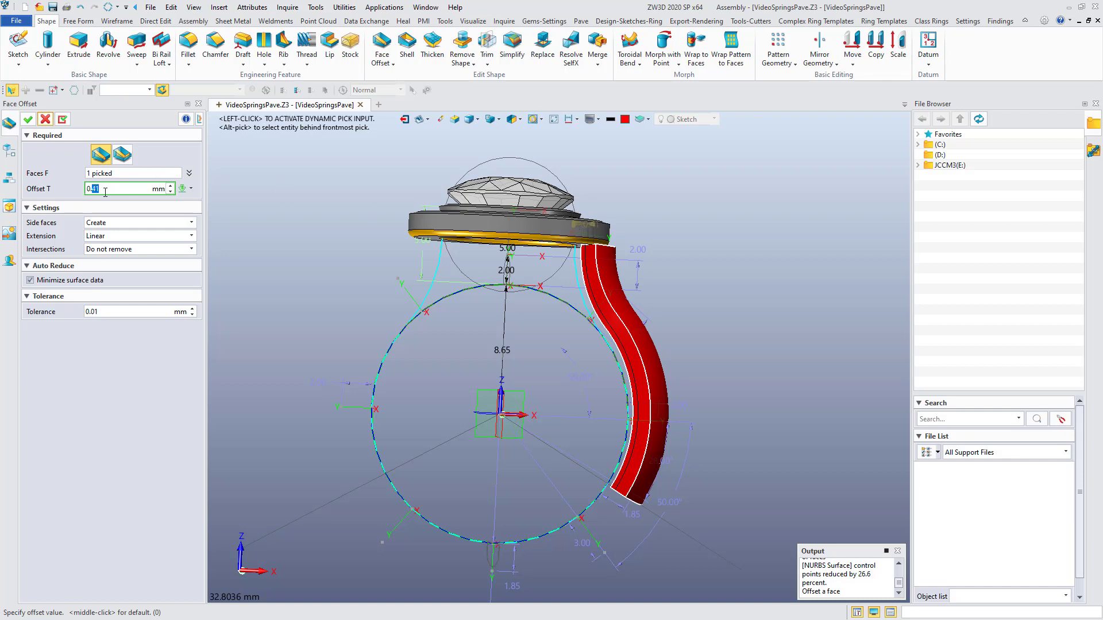
left_click(29, 120)
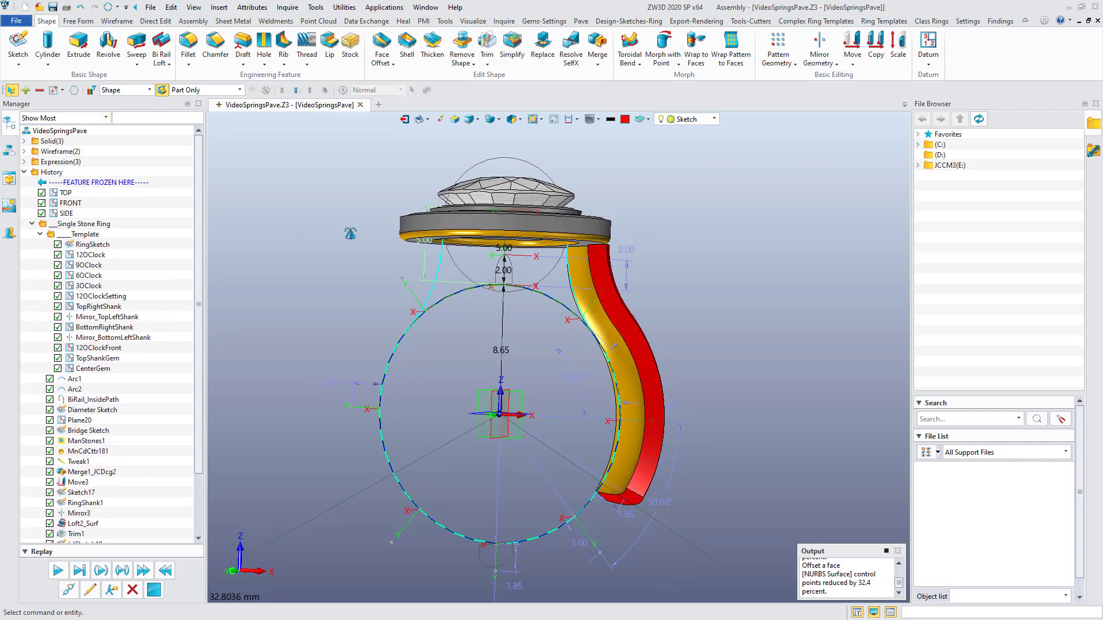
Step: Chamfer all the edges around the inner face of the thickened red shank solid with a 0.4 mm setback
left_click(213, 44)
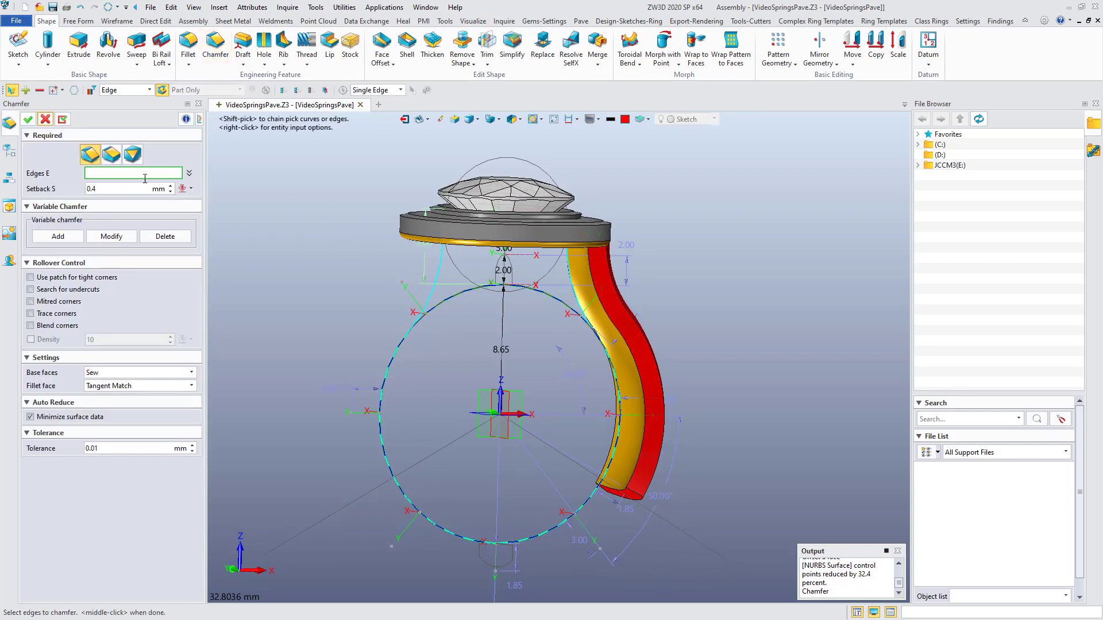
left_click(612, 333)
right_click_drag(567, 290, 642, 321)
scroll(434, 362, "up", 4)
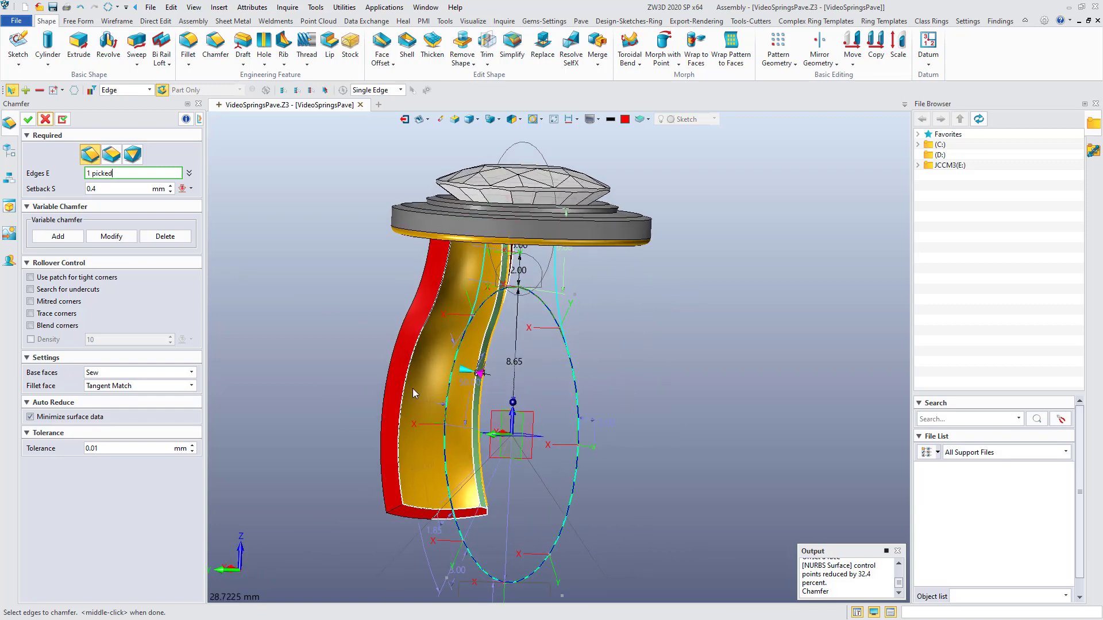
left_click(430, 383)
scroll(437, 396, "down", 3)
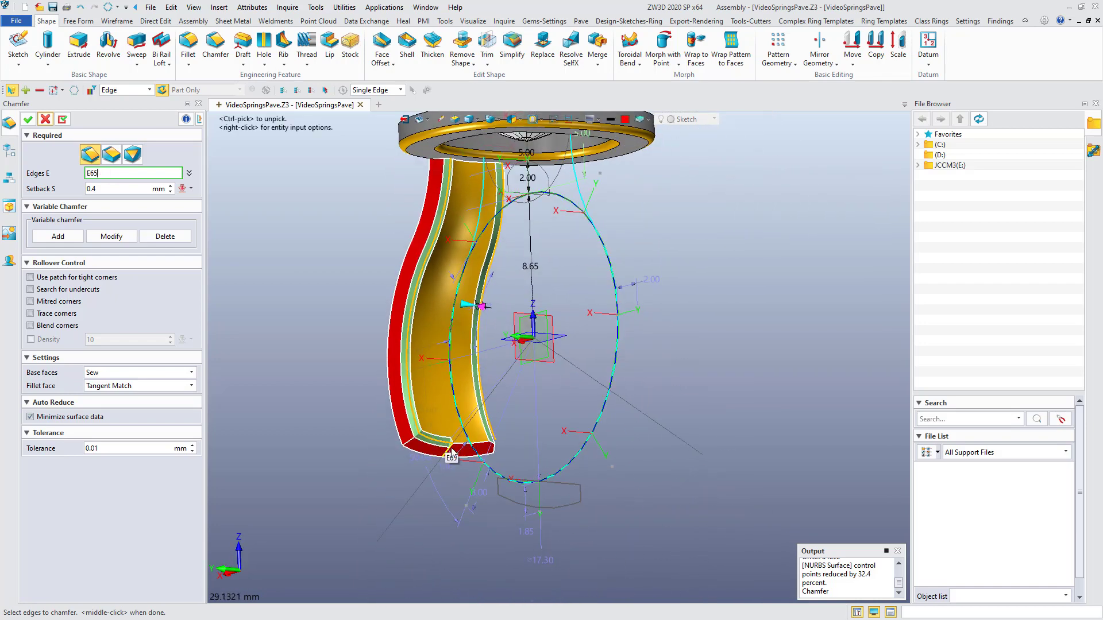
right_click_drag(461, 446, 494, 404)
scroll(494, 404, "up", 2)
scroll(490, 244, "up", 4)
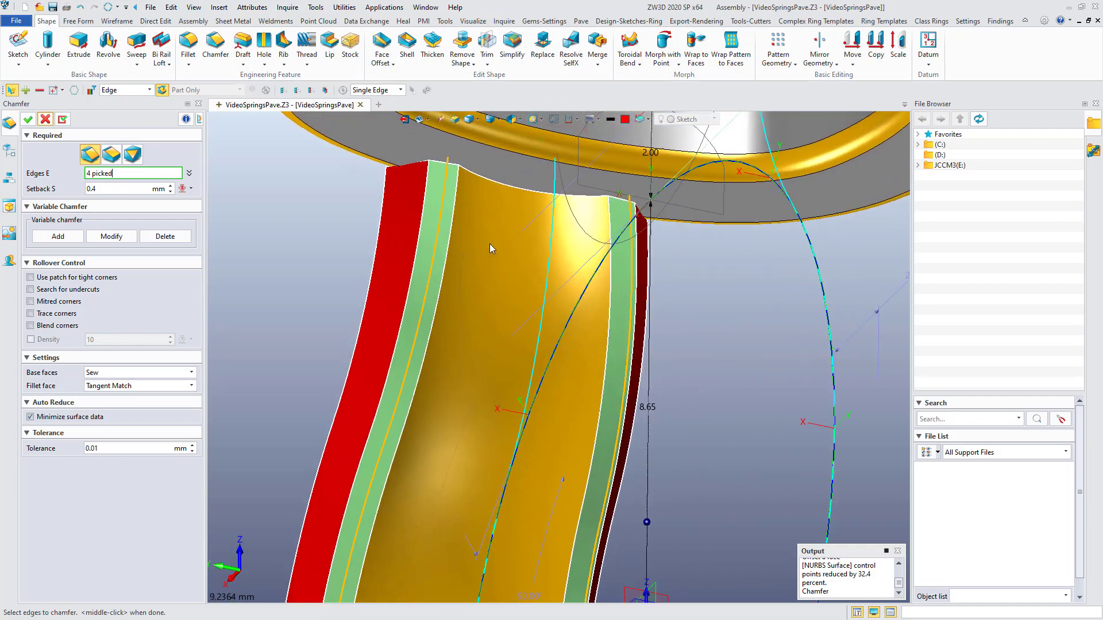
left_click(507, 188)
scroll(502, 201, "down", 5)
right_click_drag(502, 201, 232, 172)
scroll(470, 247, "down", 2)
left_click(28, 119)
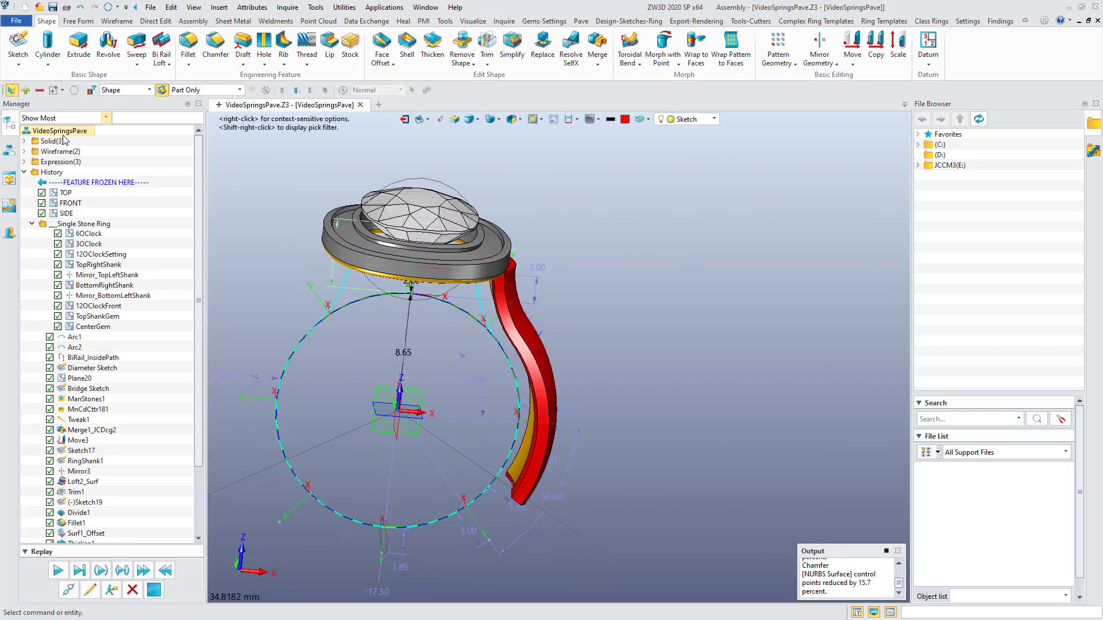
Step: Unblank all hidden entities to bring back the full ring shank
right_click(739, 244)
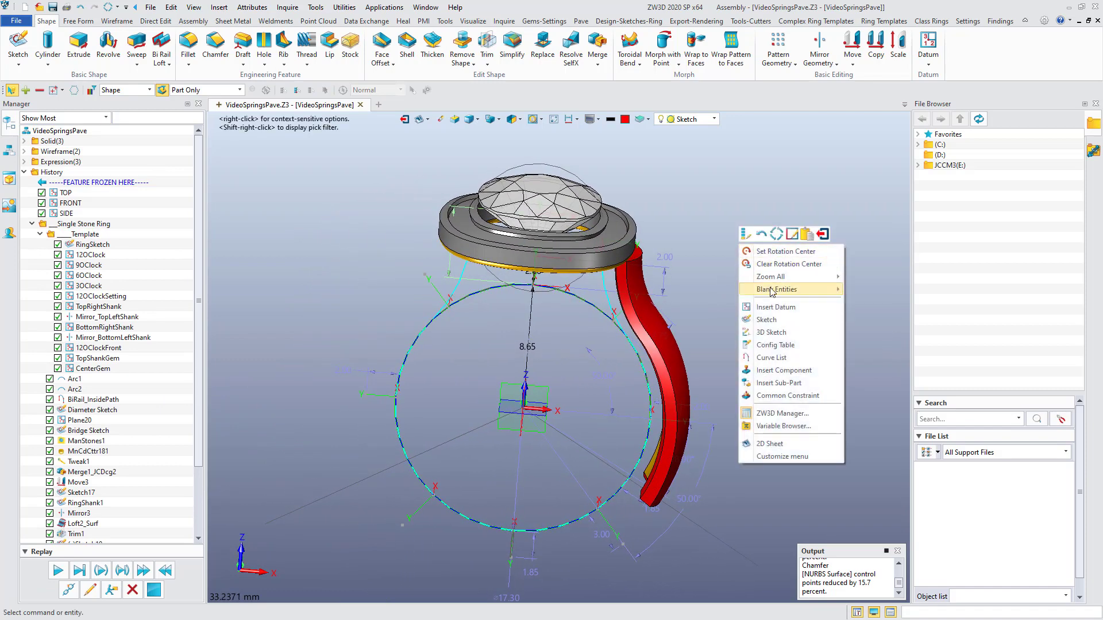
mouse_move(772, 290)
left_click(862, 314)
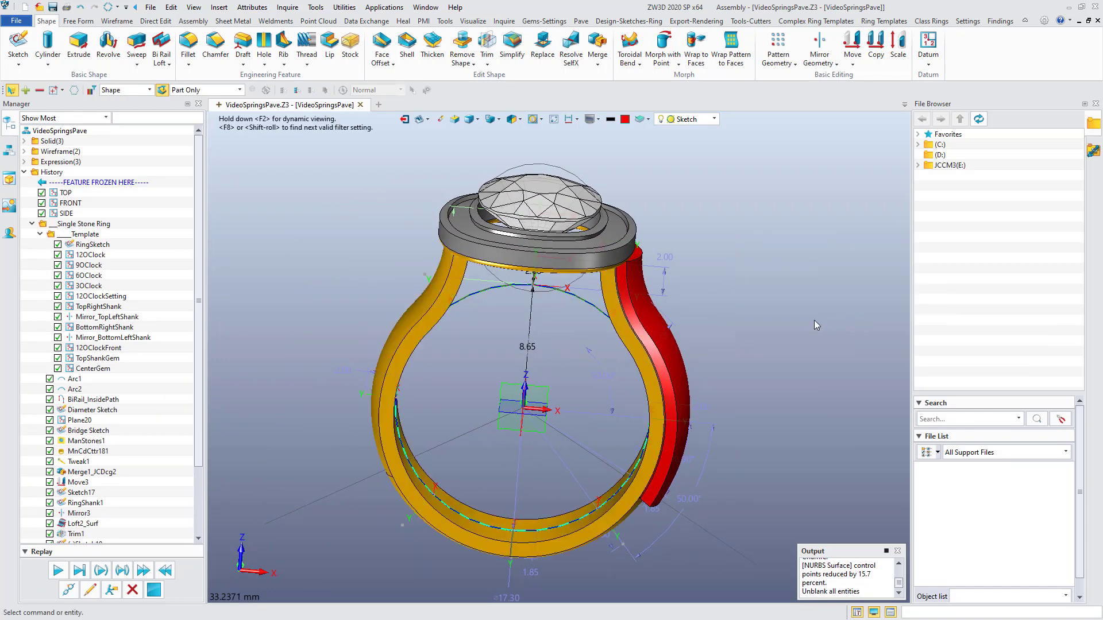
right_click_drag(808, 325, 677, 340)
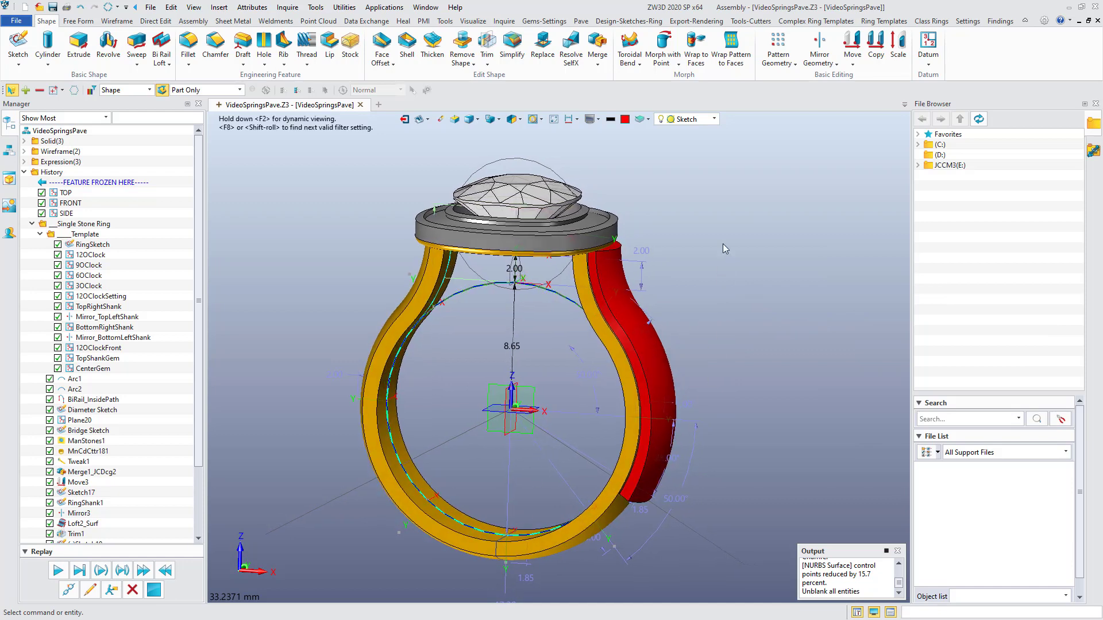
middle_click_drag(723, 243, 708, 244)
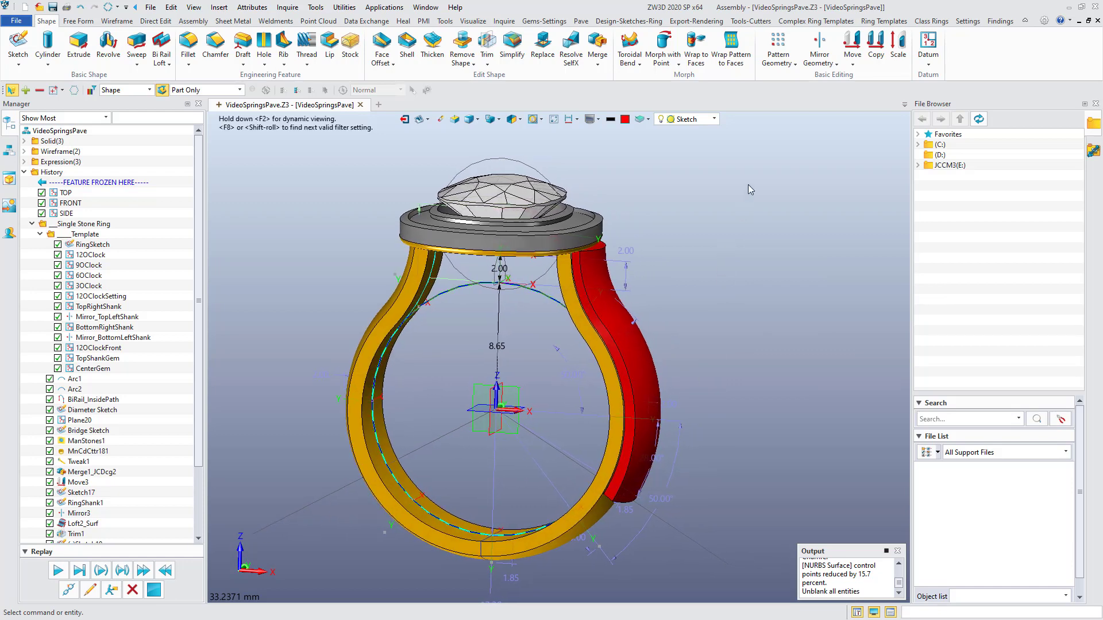
Step: Subtract the red chamfered solid from the ring shank with Remove Shape, without keeping the removed shape
left_click(463, 46)
left_click(615, 389)
middle_click(736, 280)
left_click(630, 365)
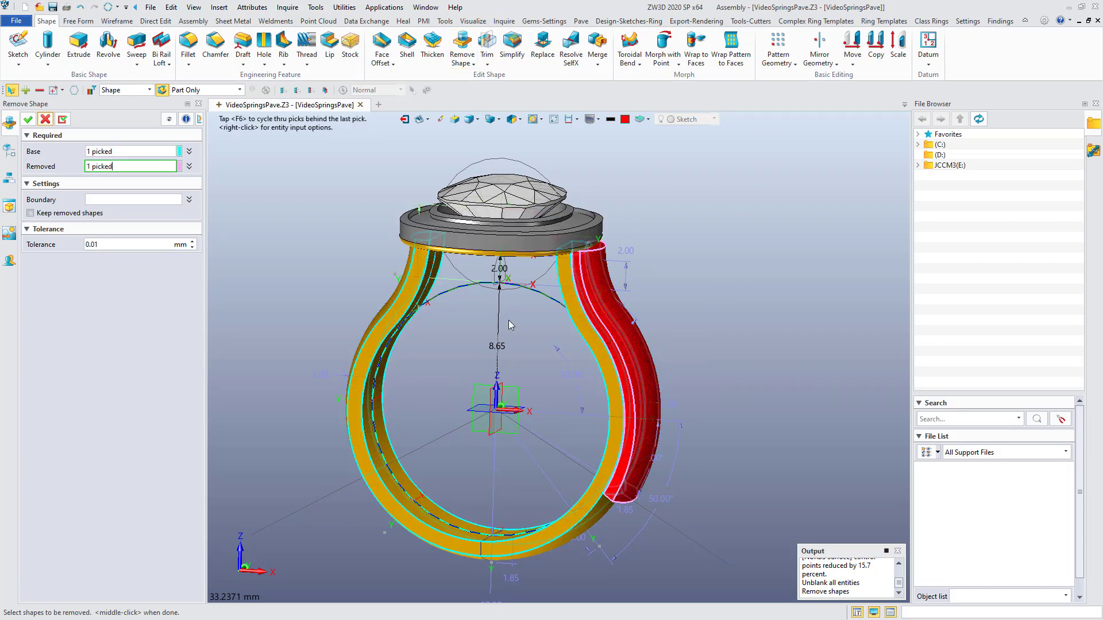
left_click(28, 119)
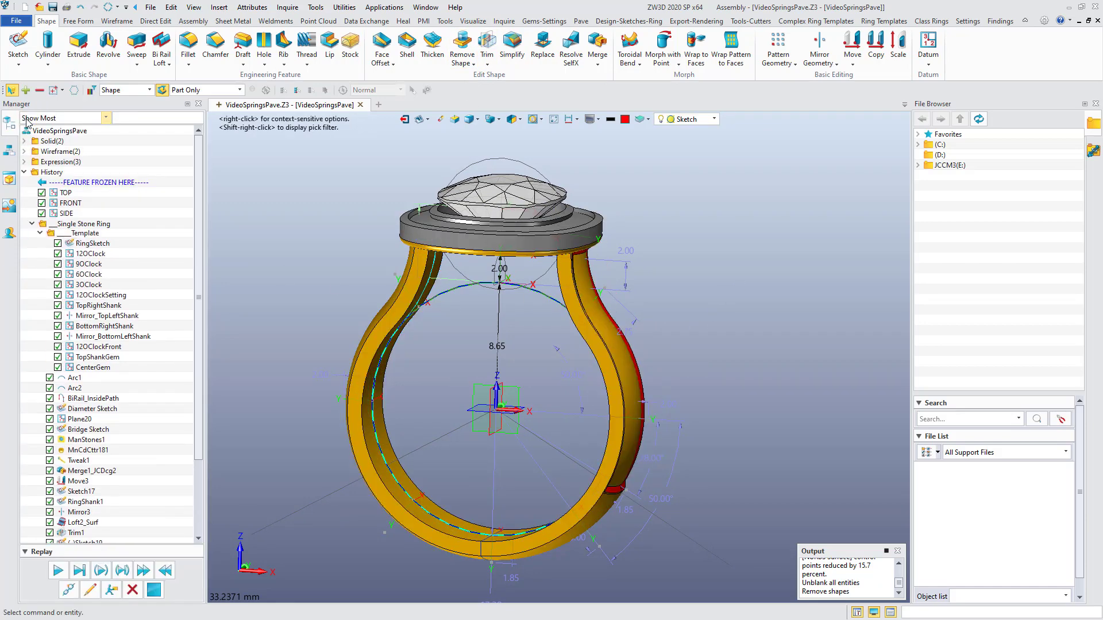
Step: Examine the bevelled recess cut into the shank's outer face from all around the ring
key("Left")
key("Left")
key("Left")
key("Left")
key("Left")
key("Left")
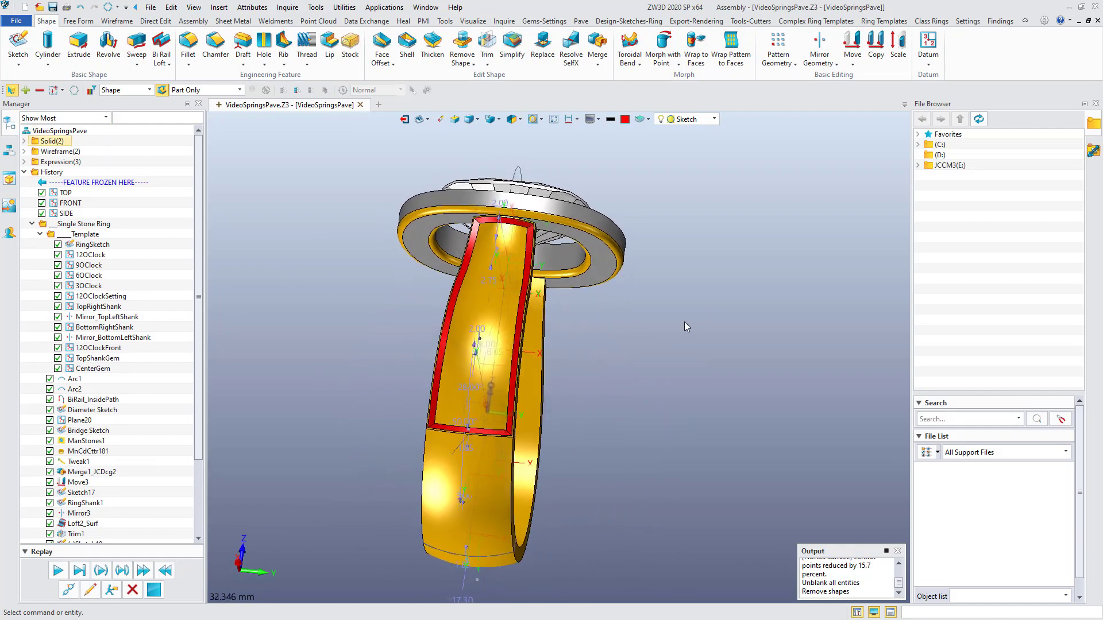
key("Left")
key("Left")
key("Left")
key("Left")
key("Left")
key("Left")
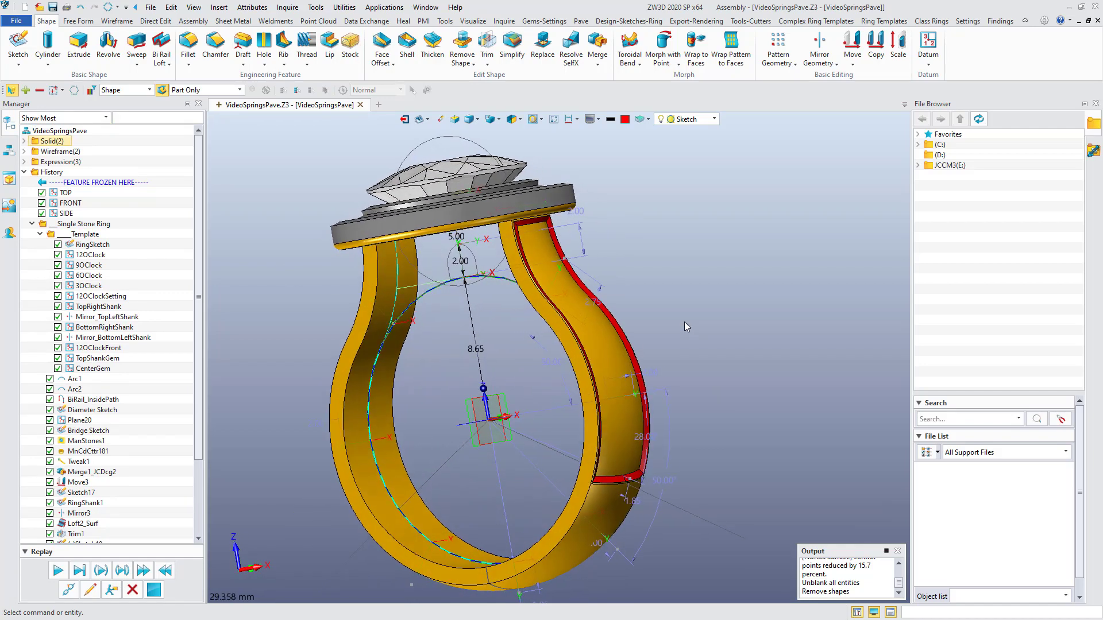
key("Left")
key("Left")
key("Left")
key("Left")
key("Left")
key("Left")
scroll(684, 322, "down", 3)
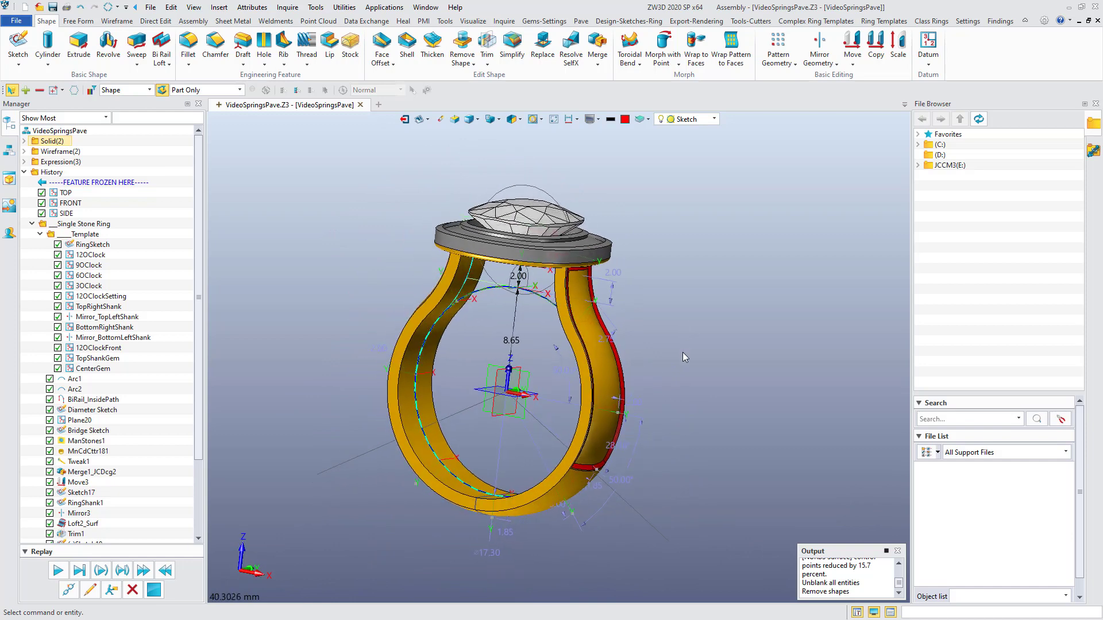
key("Left")
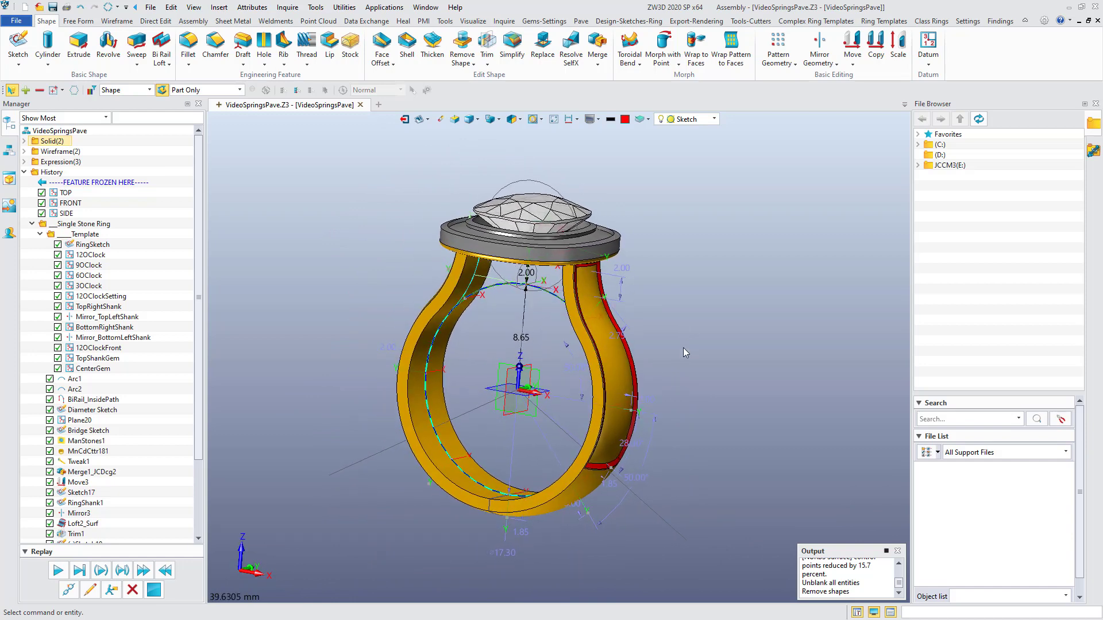
Step: Trim the shank in half with the vertical datum plane through the ring's centre, perpendicular to X, keeping the recessed side
left_click(487, 45)
left_click(593, 349)
right_click_drag(479, 444, 496, 433)
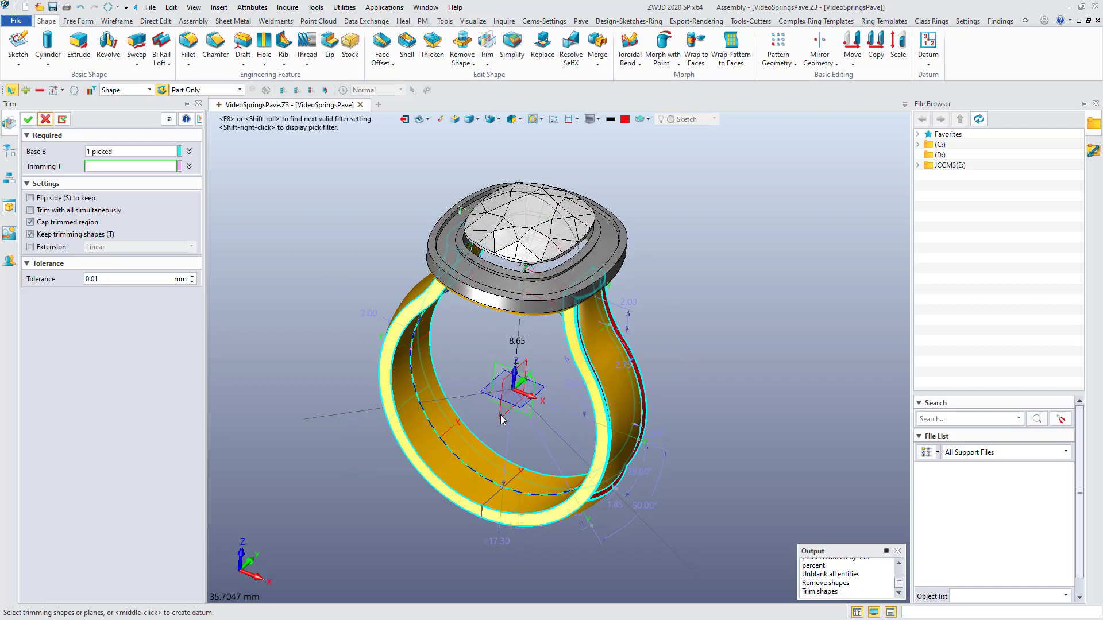
right_click(480, 370, "shift")
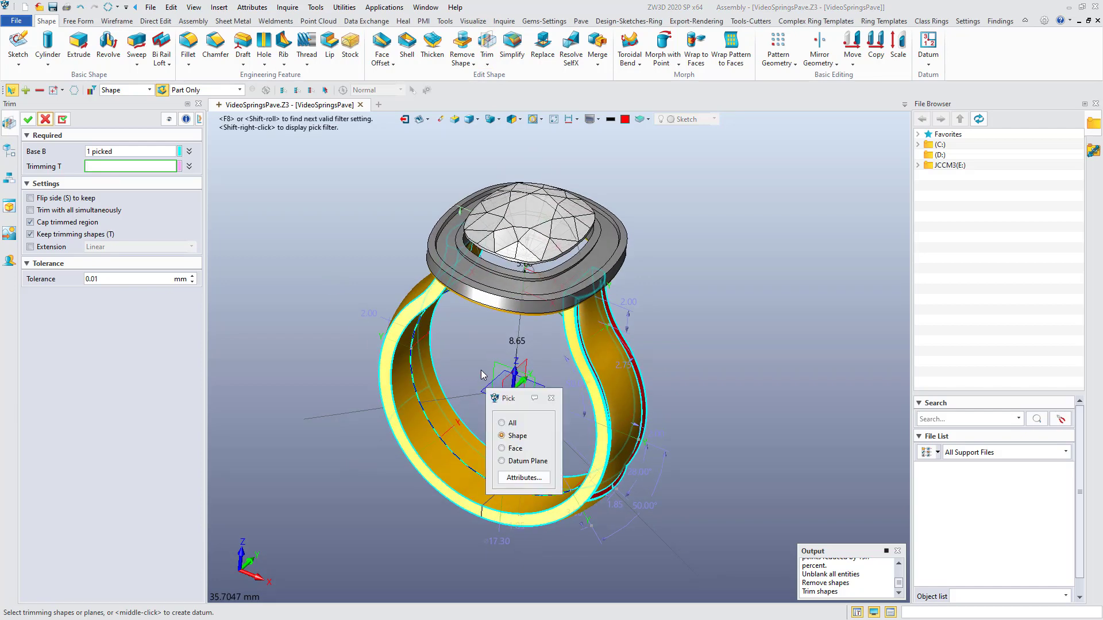
left_click(515, 459)
left_click(503, 424)
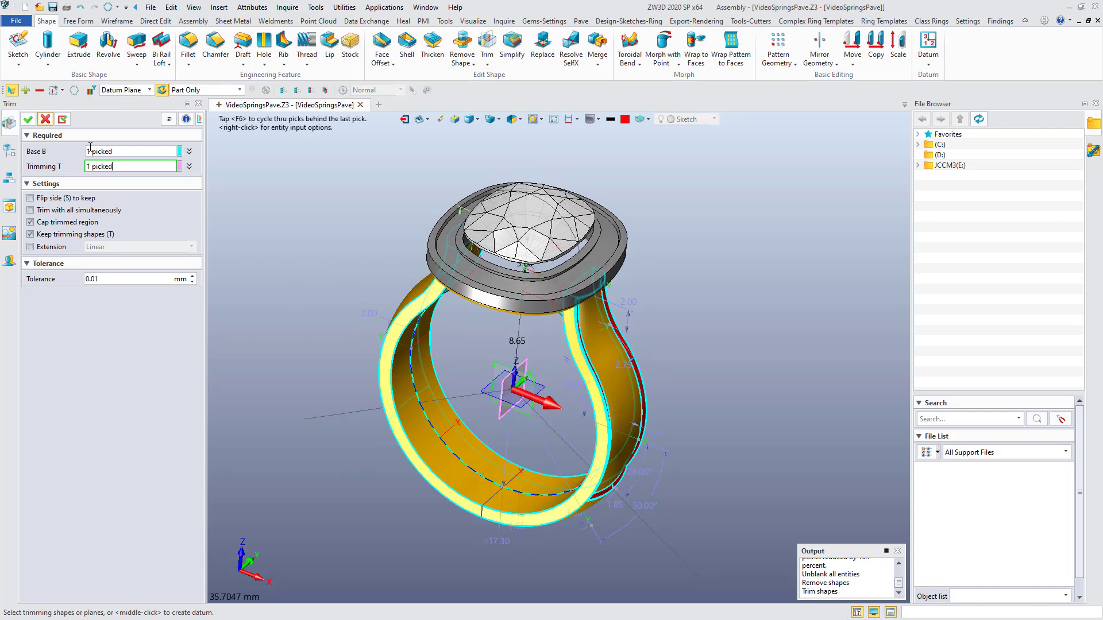
left_click(27, 119)
Step: Start a Springs Btw 2 Curves pave using the recess's two long inner edges as curves A and B and its floor as surface
key("Right")
key("Right")
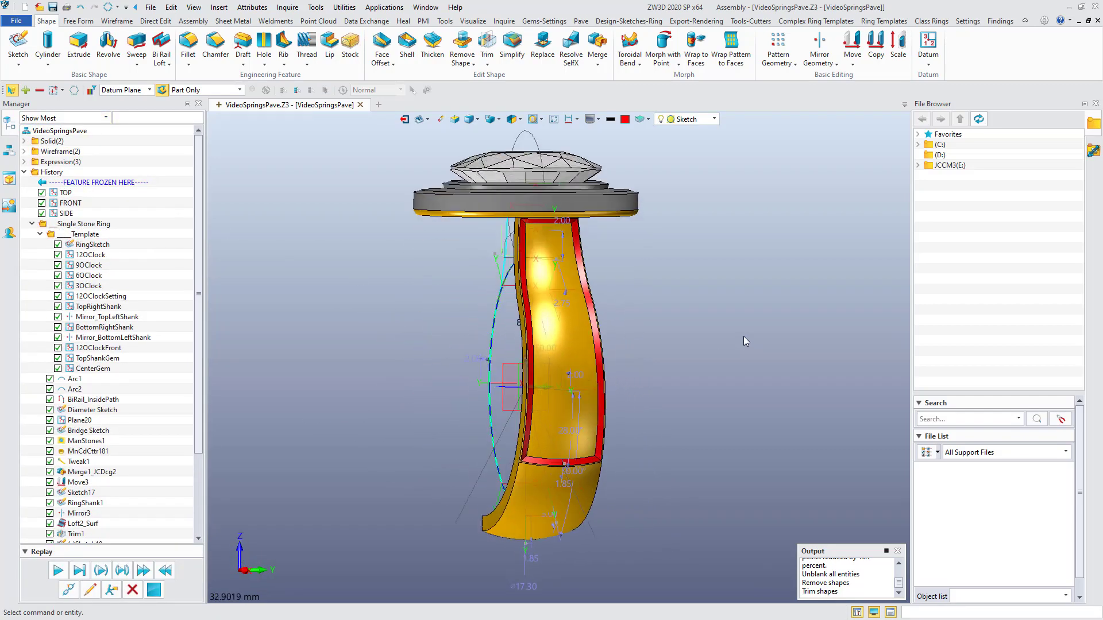
key("Right")
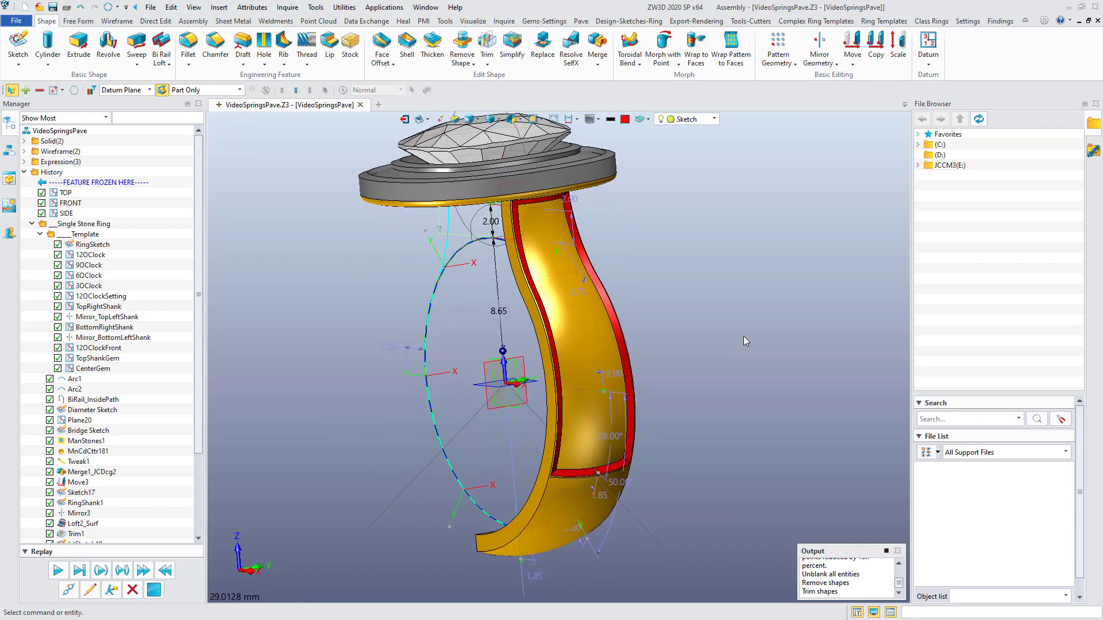
key("Up")
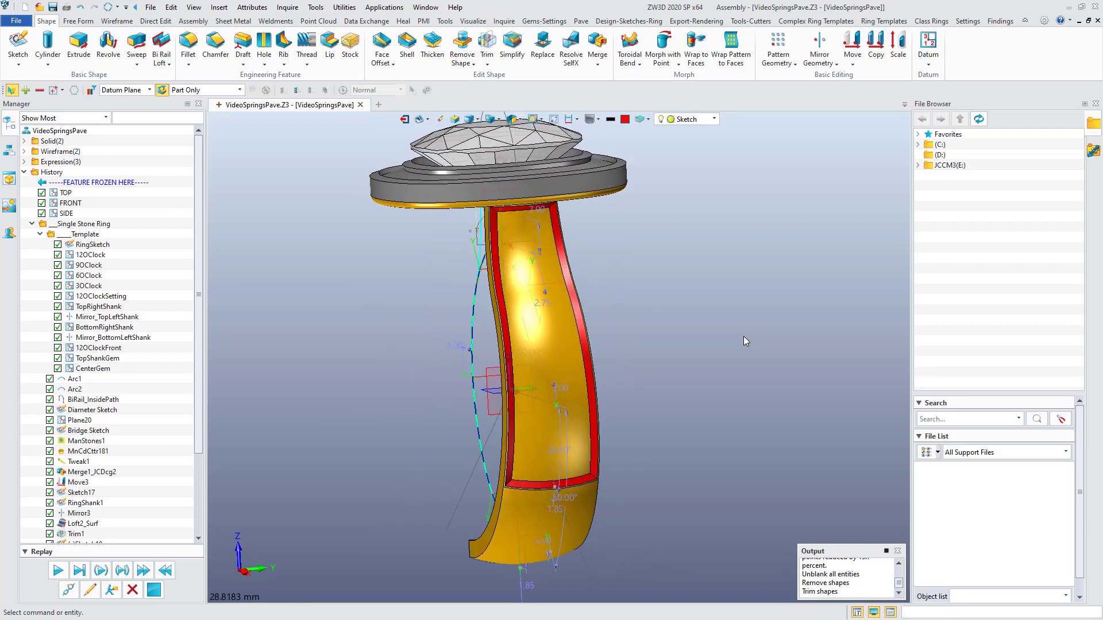
key("Up")
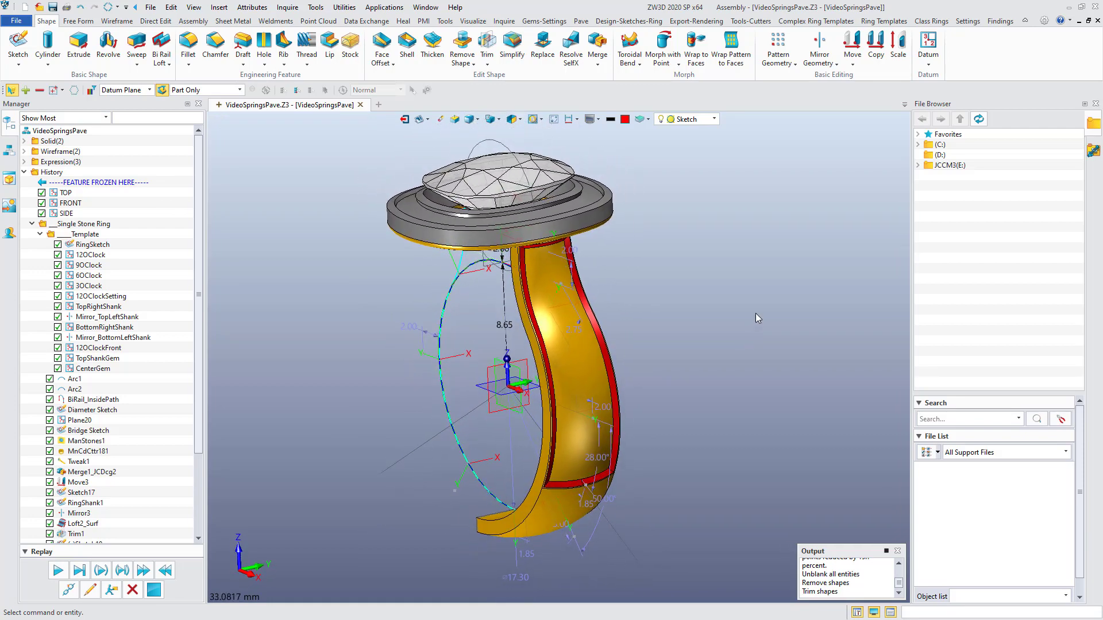
left_click(586, 22)
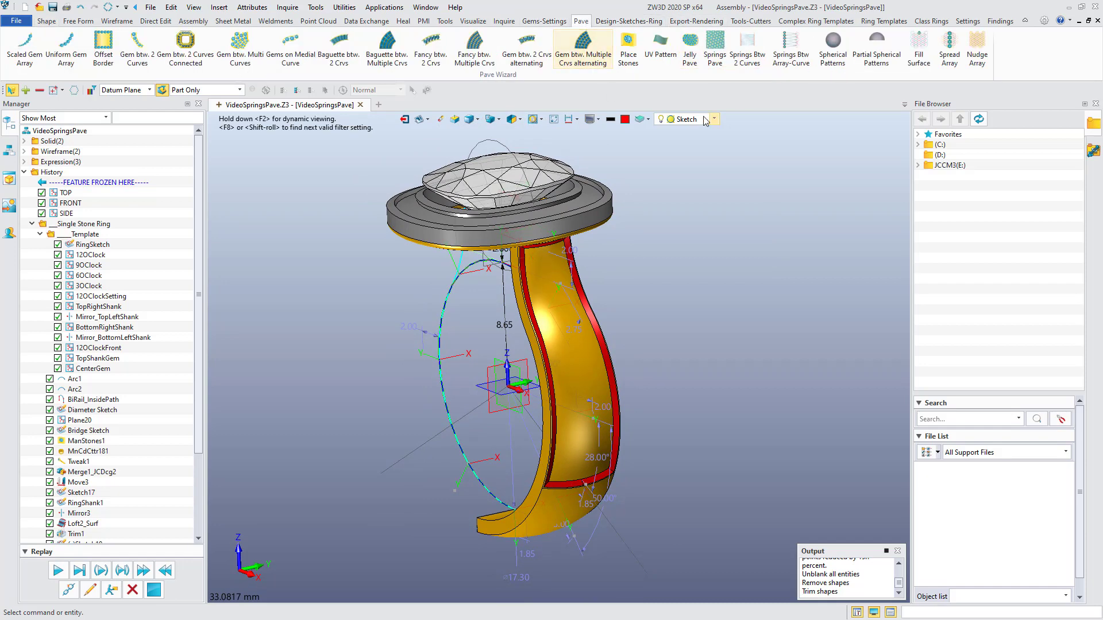
left_click(747, 49)
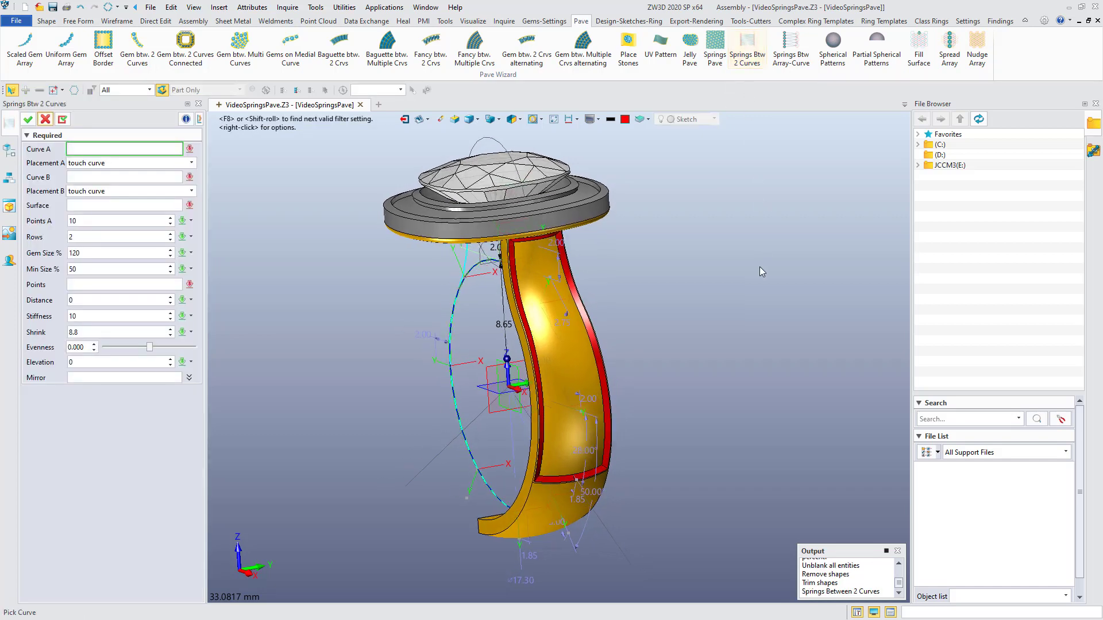
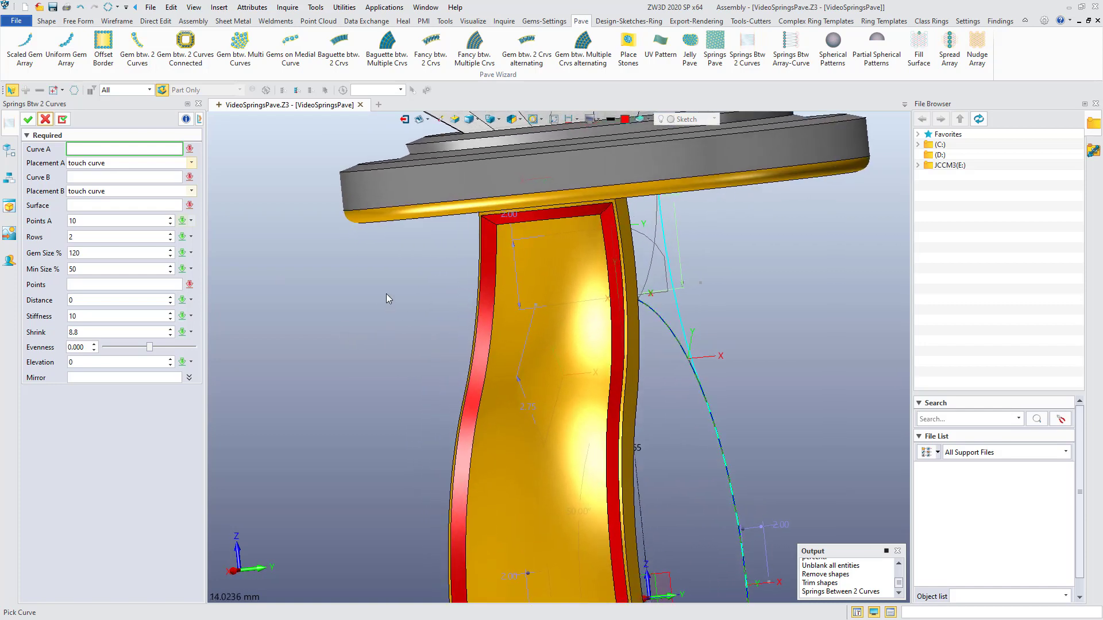
left_click(496, 263)
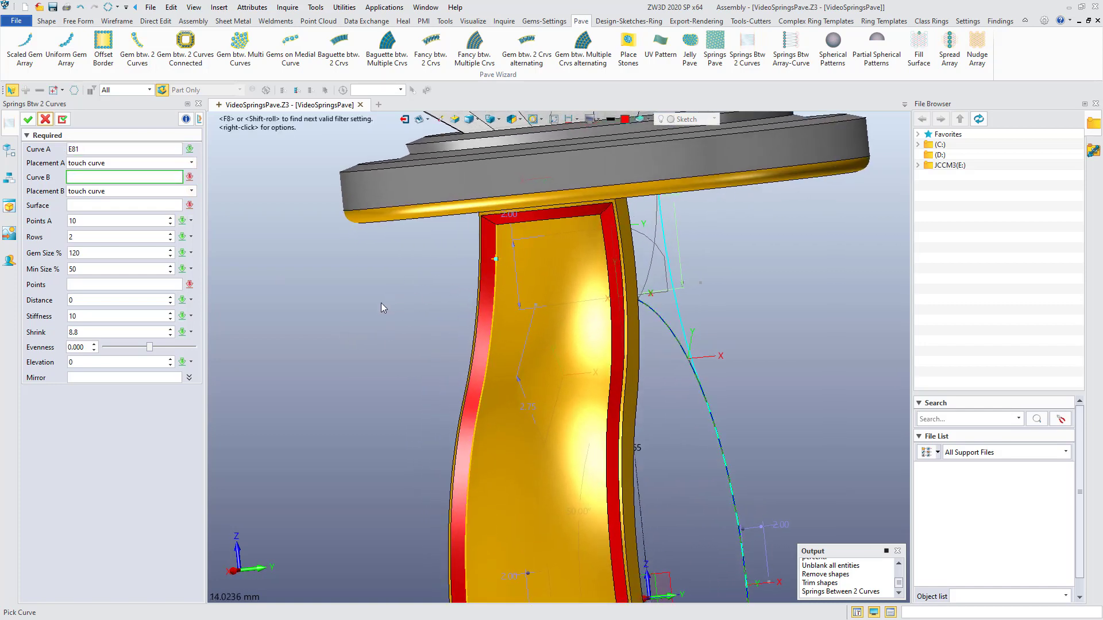
left_click(453, 270)
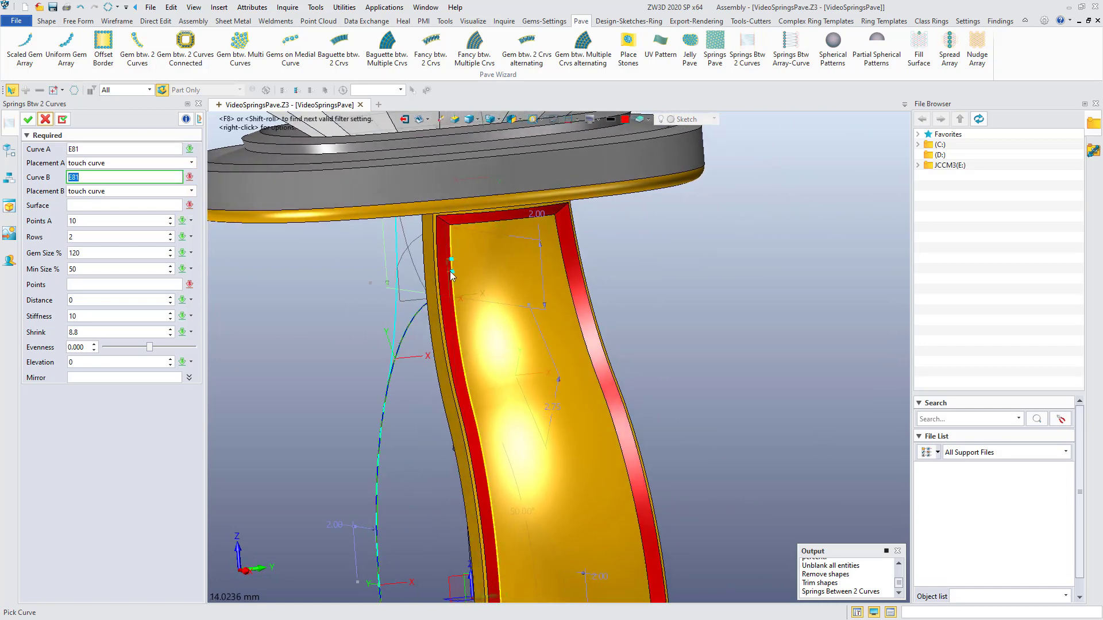
left_click(560, 254)
scroll(506, 325, "down", 2)
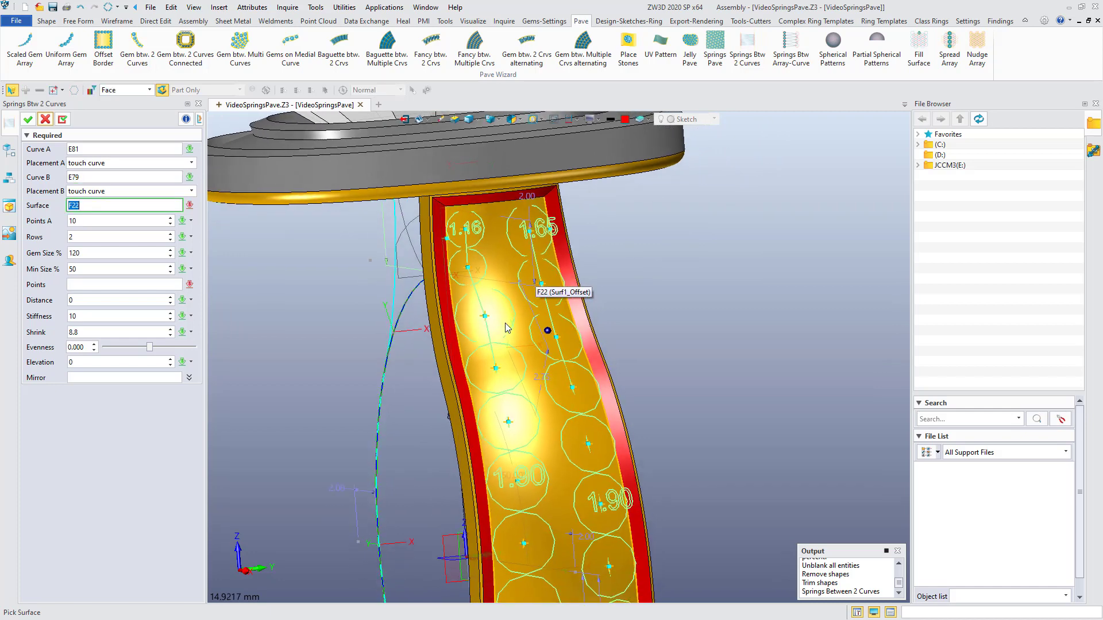
left_click(517, 293)
key("Up")
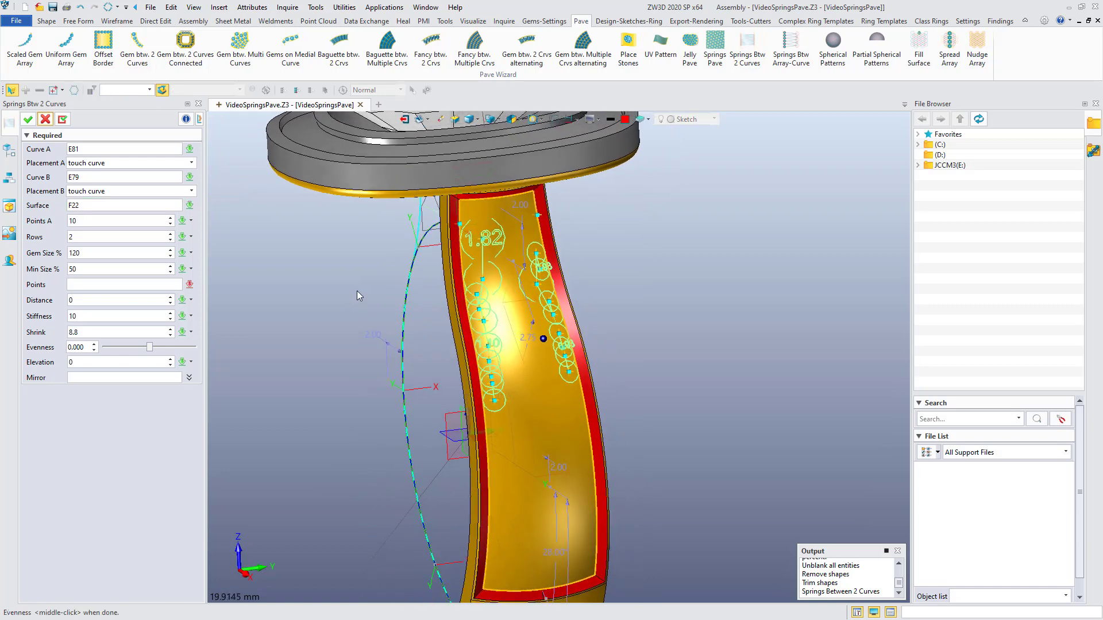
Step: Set the pave layout to 3 rows
left_click(111, 223)
left_click(107, 270)
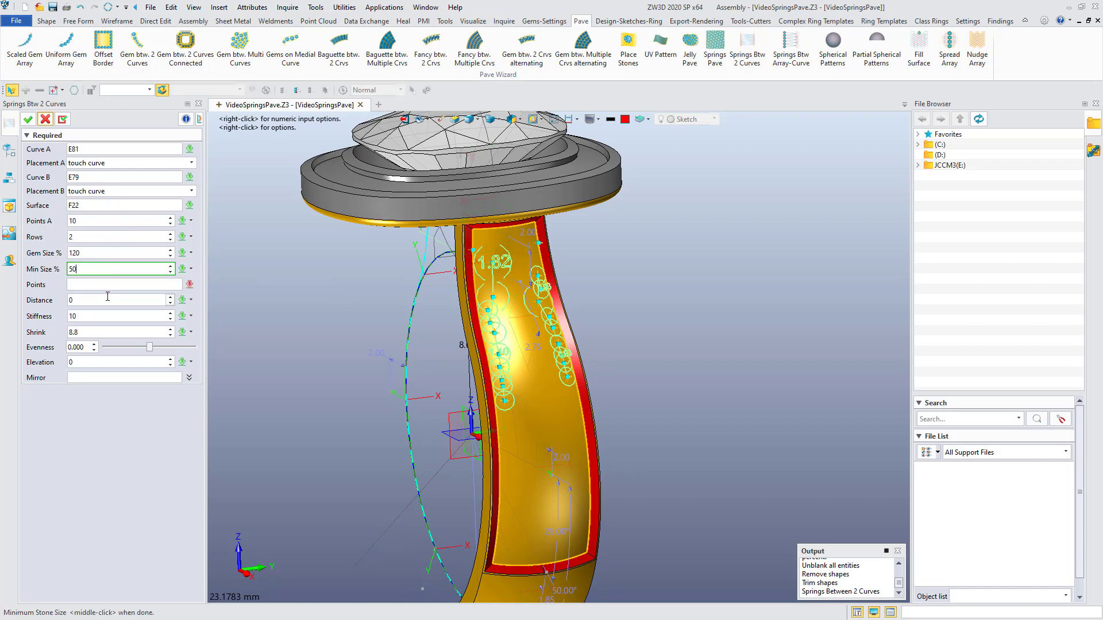
left_click(85, 237)
scroll(86, 237, "up", 1)
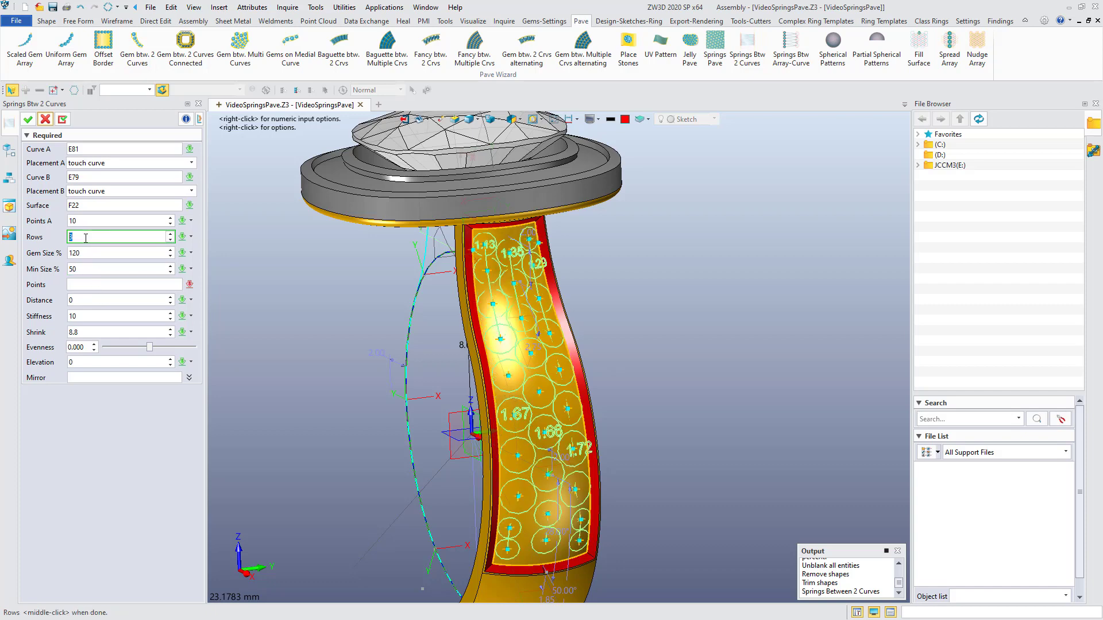
Step: Set the evenness of the three-row springs pave to -0.3
right_click_drag(293, 320, 311, 305)
right_click_drag(335, 353, 335, 346)
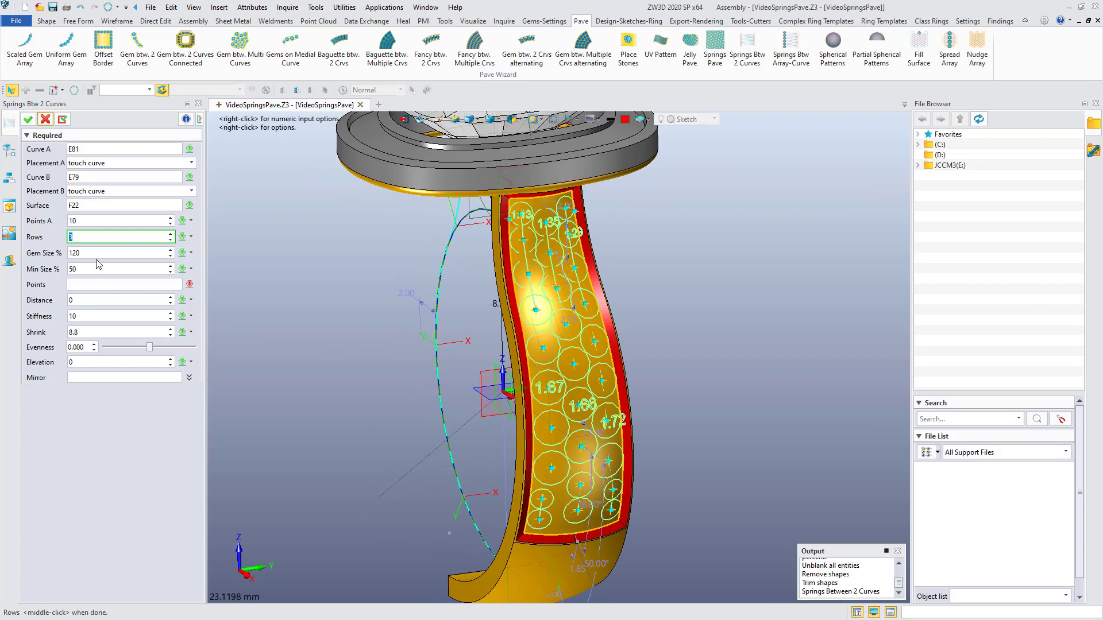
key("Left")
key("Left")
key("Left")
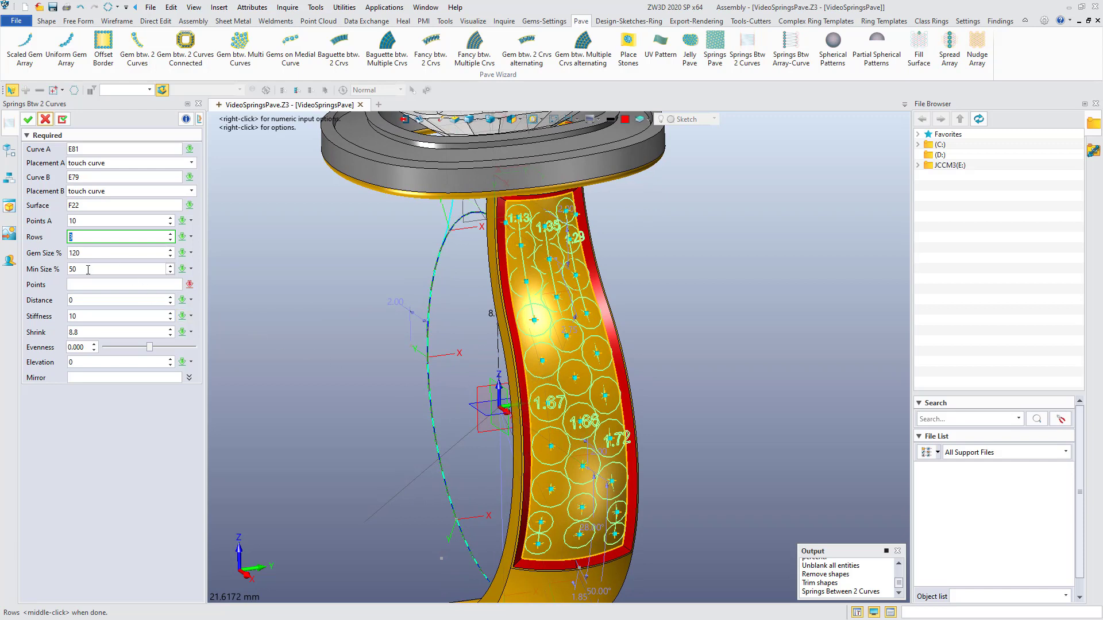
left_click(97, 302)
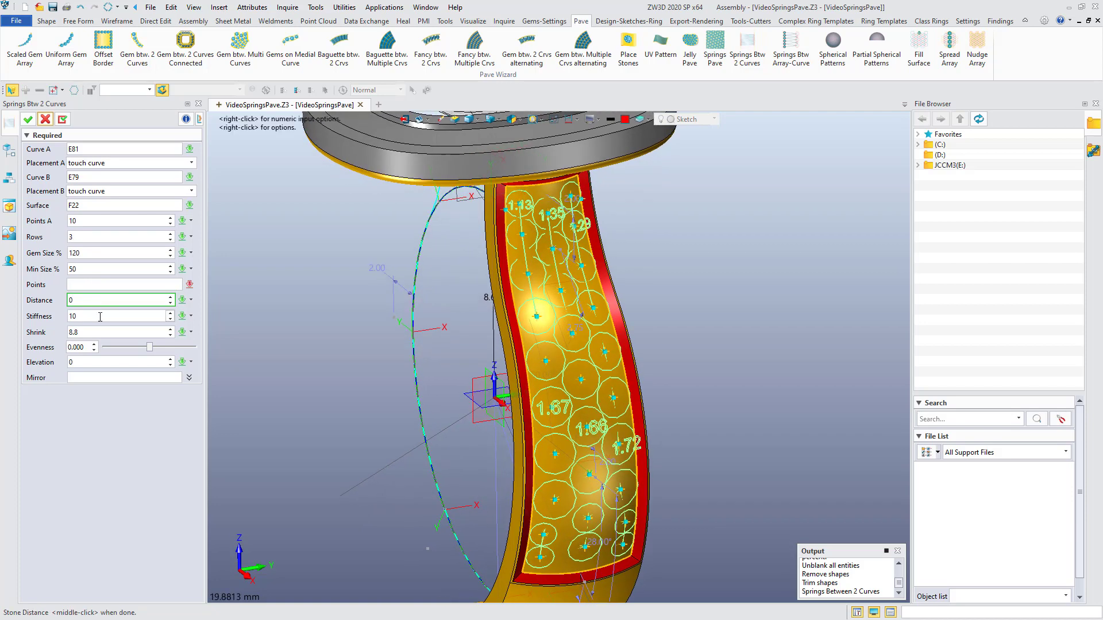
left_click(100, 317)
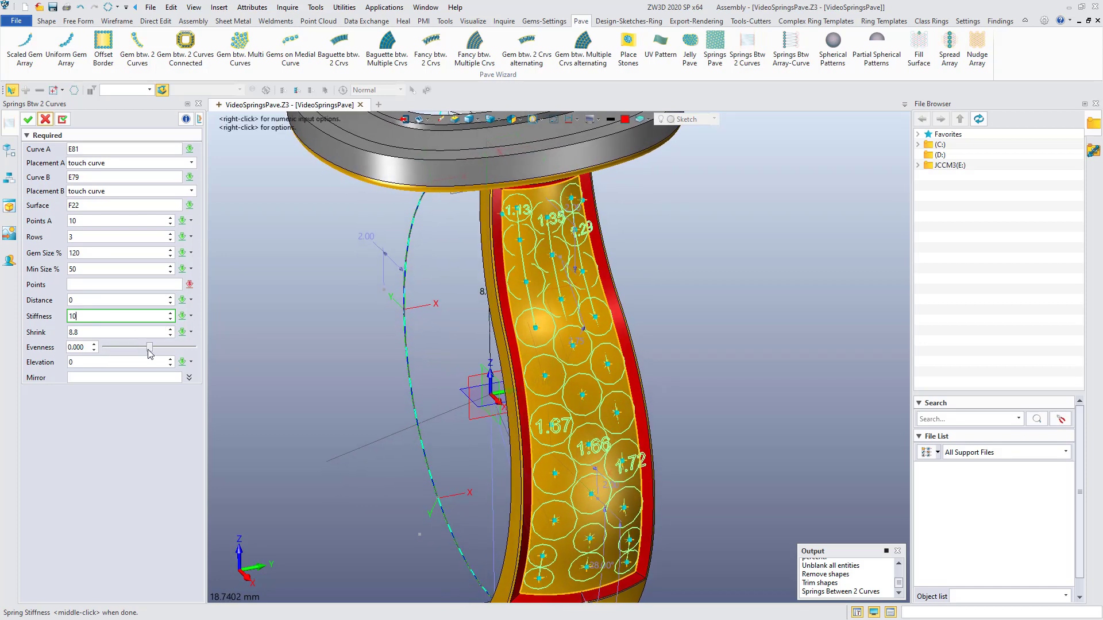
left_click_drag(149, 353, 138, 356)
key("ctrl+1")
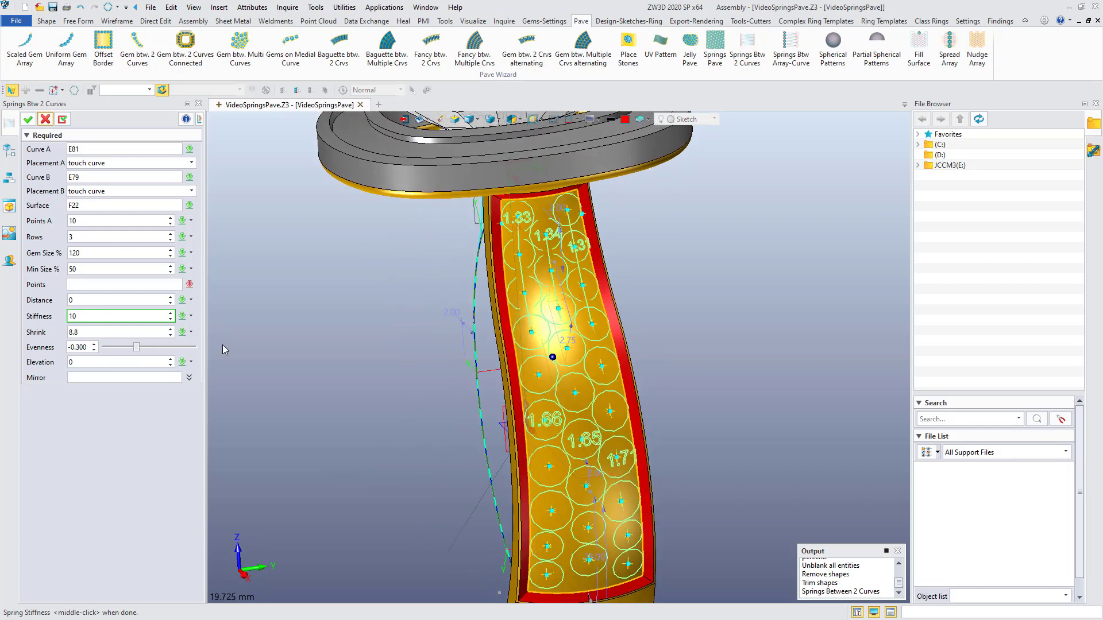
key("Right")
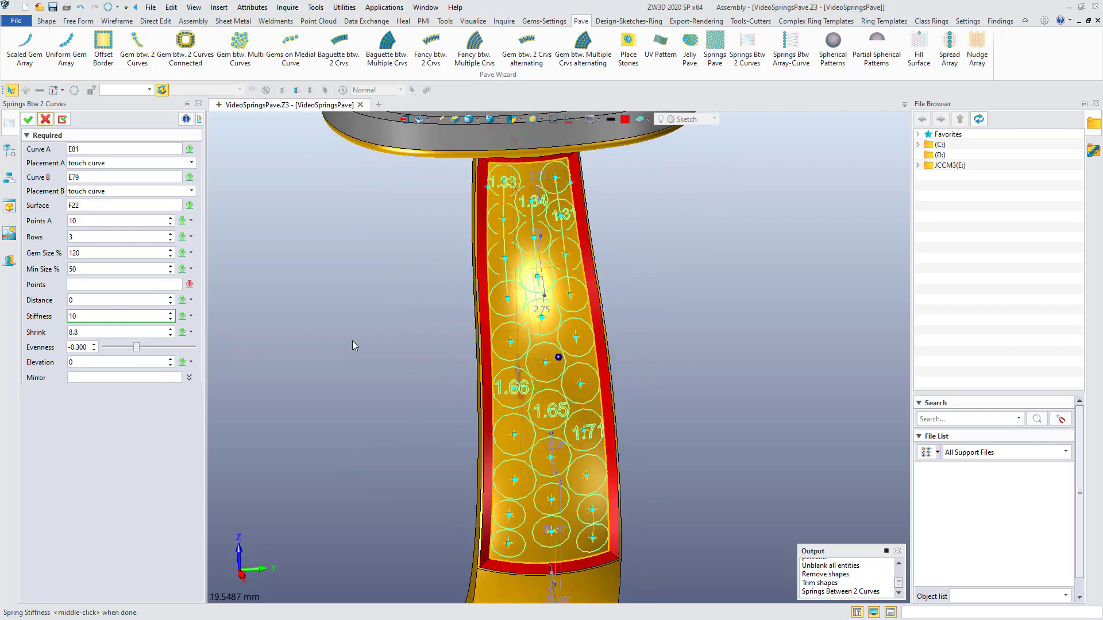
Step: Reduce the springs pave's shrink value to 5.8 and set the linear step size to 0.1
left_click(124, 331)
scroll(124, 329, "down", 2)
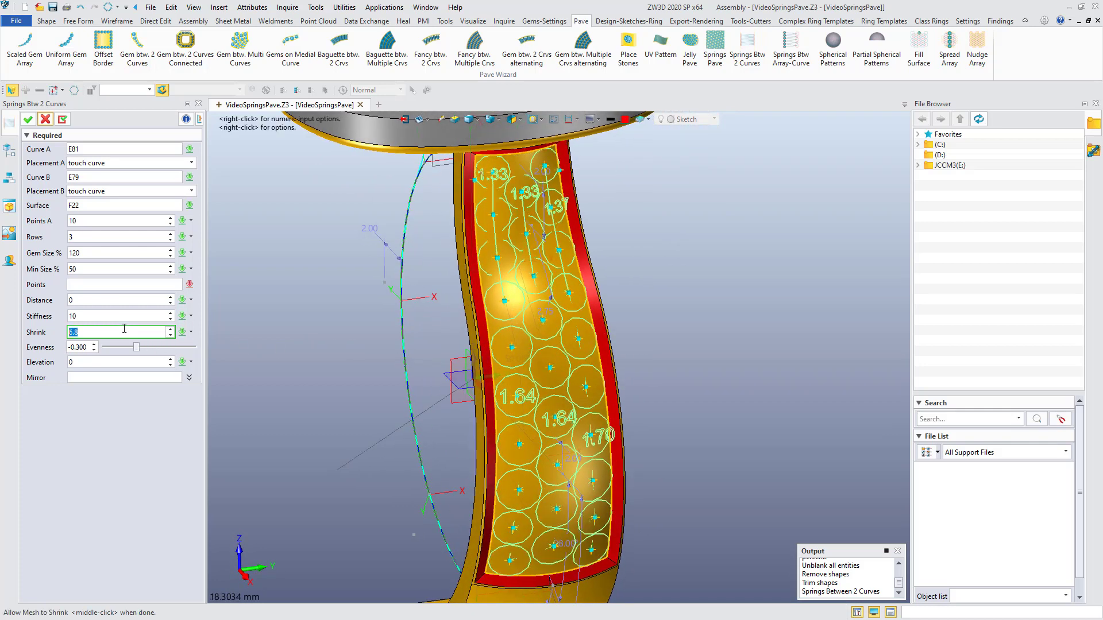
scroll(124, 328, "down", 1)
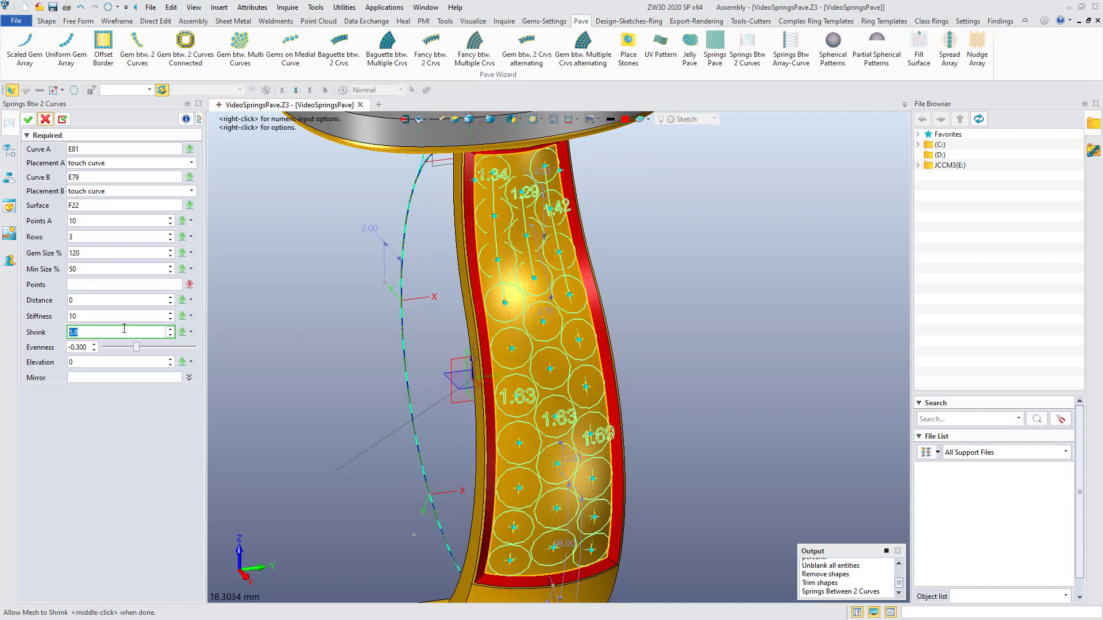
right_click(306, 277)
left_click(334, 319)
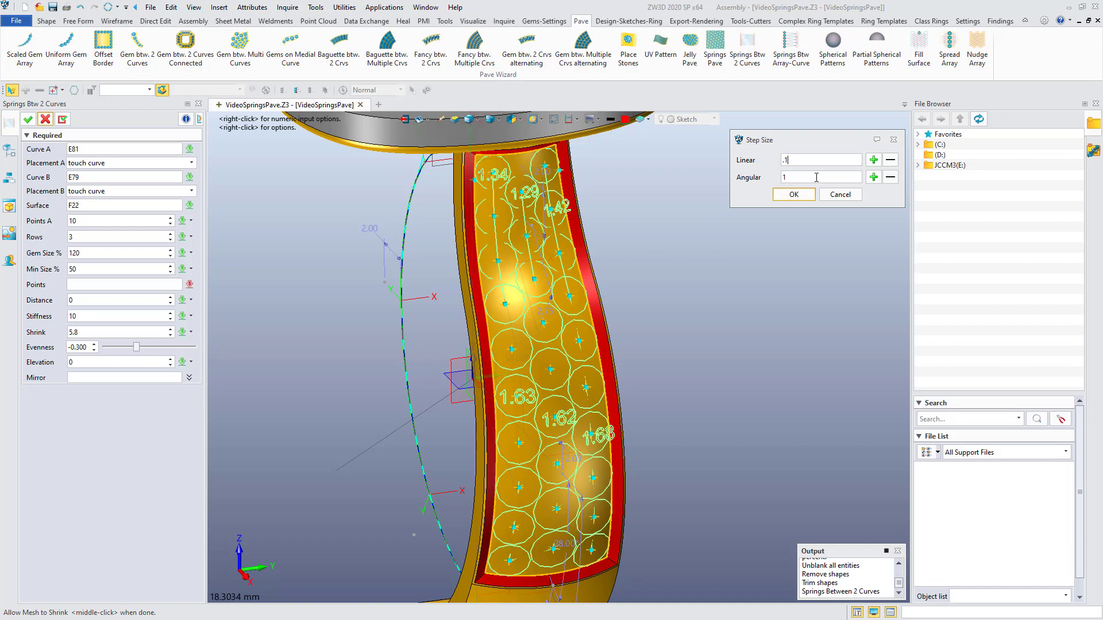
left_click(790, 196)
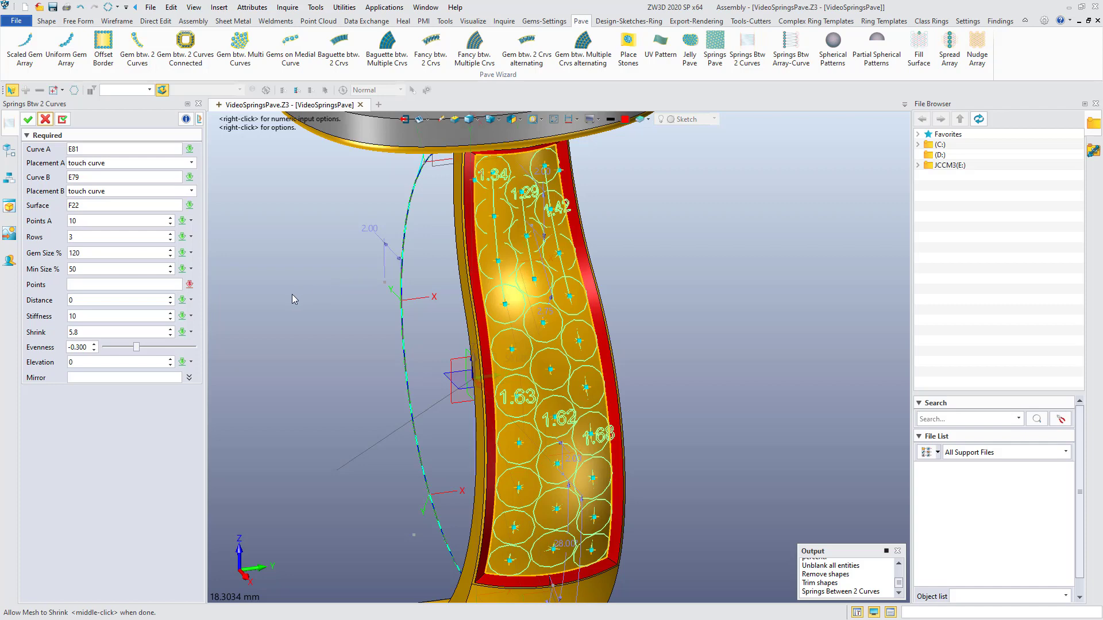
Step: Set the stone elevation to 0.05 and generate the springs pave in the shank's recess
right_click_drag(292, 294, 327, 284)
middle_click_drag(327, 285, 281, 290)
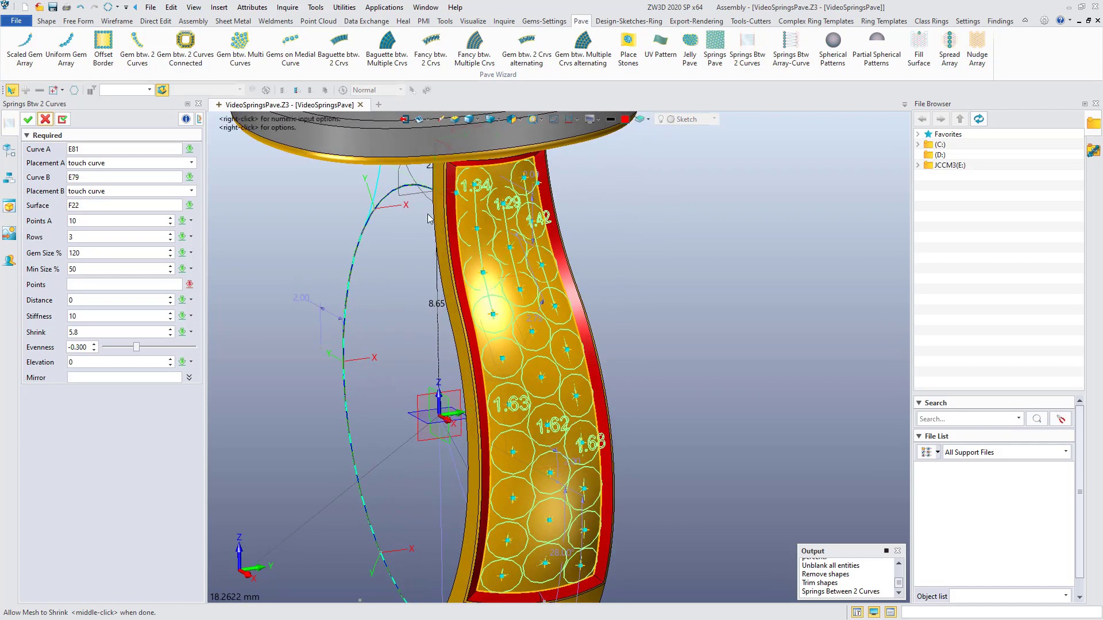
left_click(95, 363)
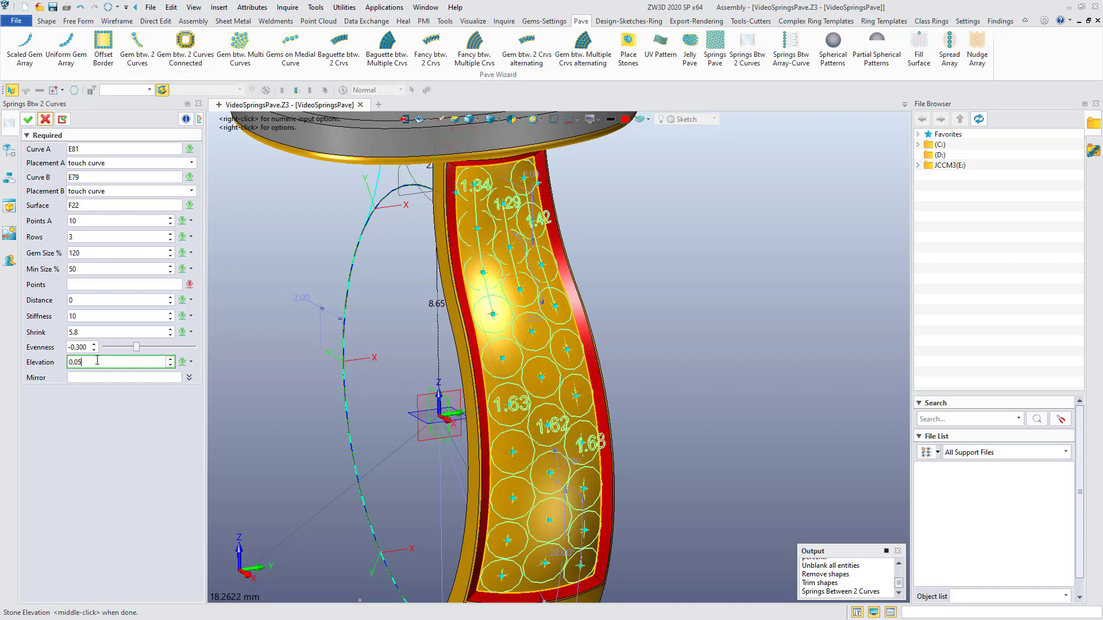
left_click(116, 333)
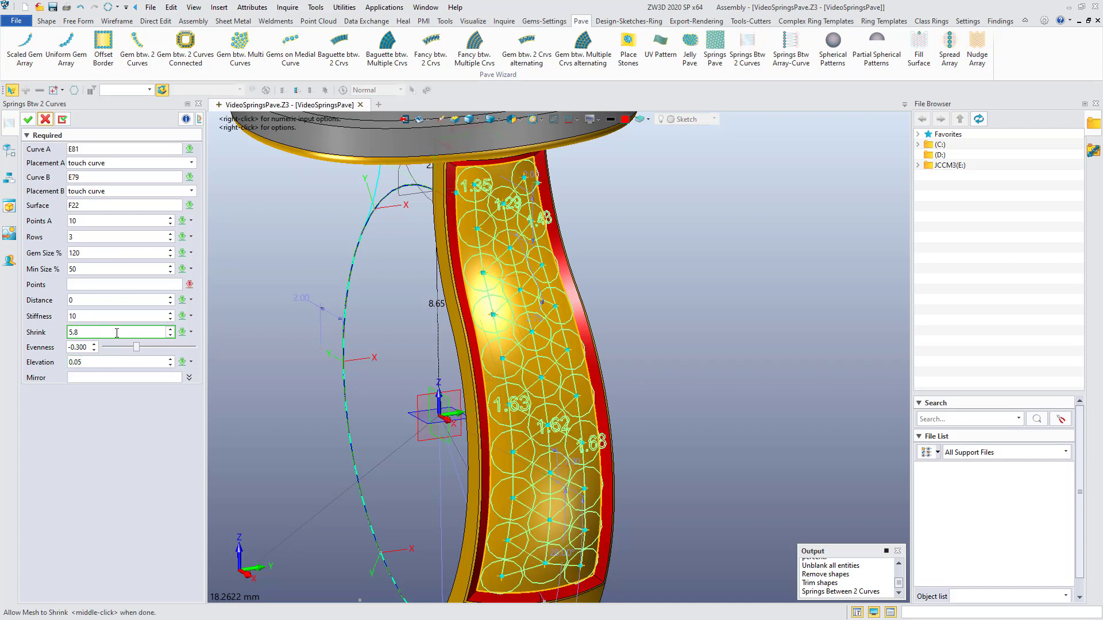
right_click_drag(292, 363, 348, 359)
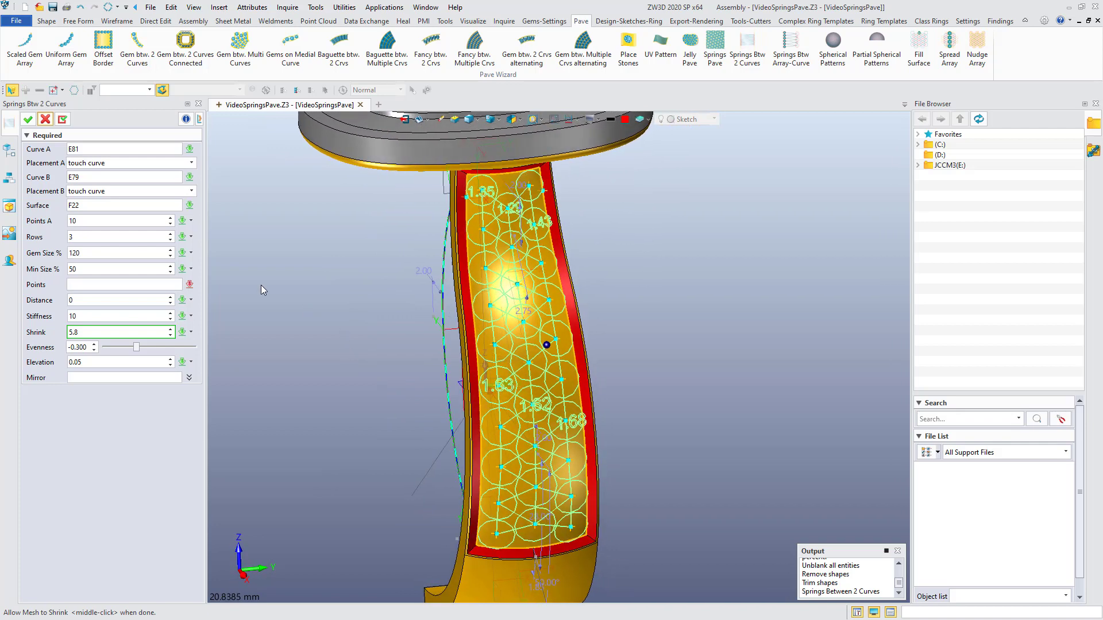
left_click(28, 120)
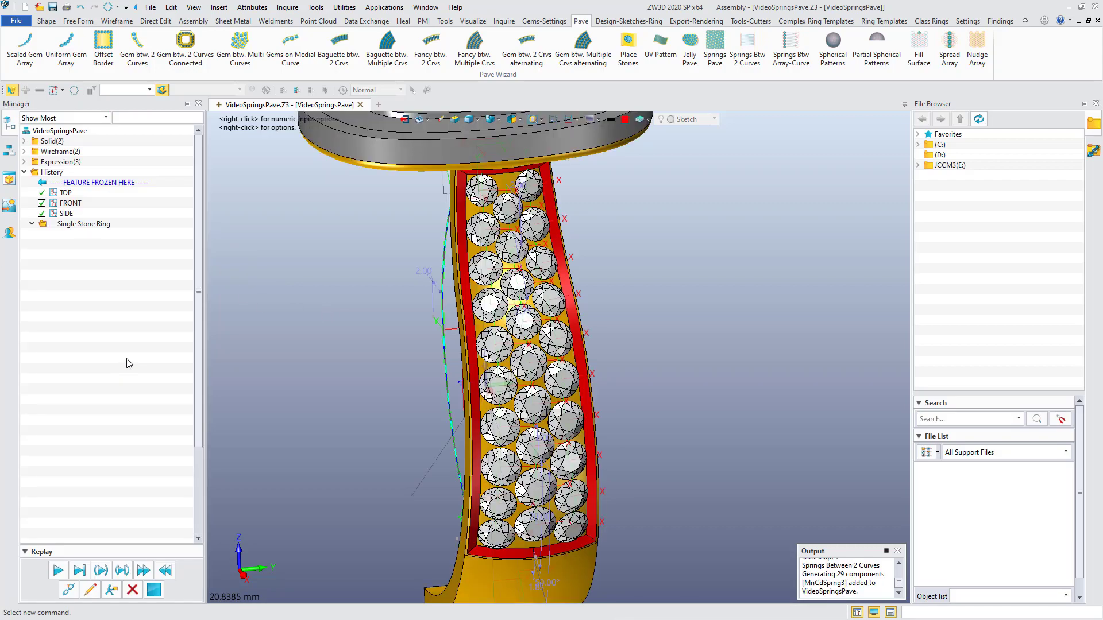
Step: Set the pick filter to Shape
scroll(299, 314, "down", 3)
right_click_drag(310, 314, 391, 315)
right_click(634, 226)
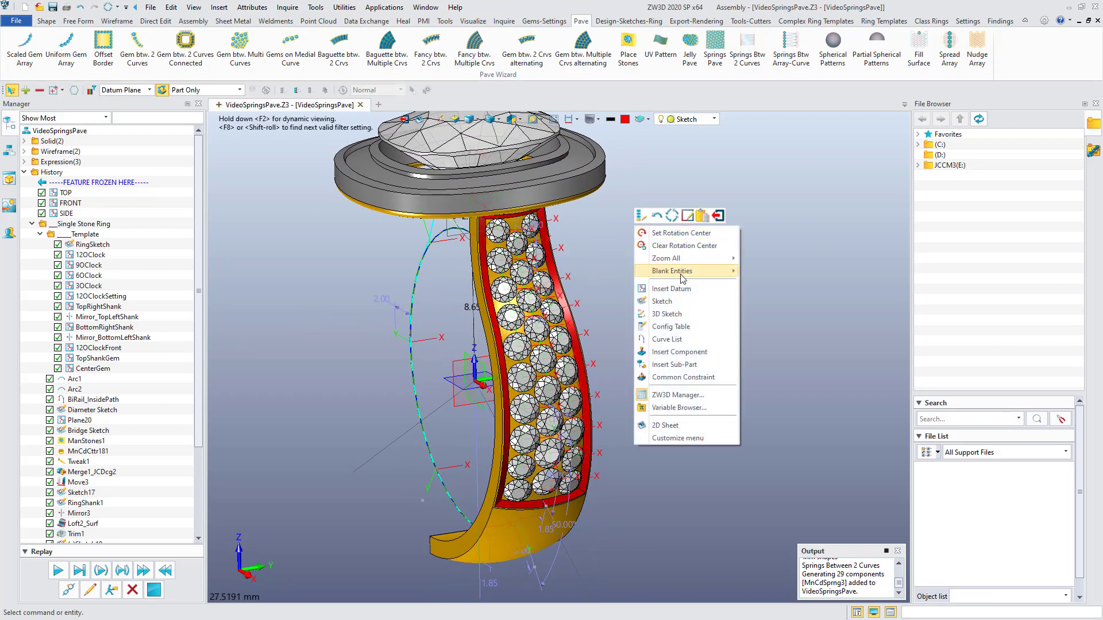
left_click(609, 264)
right_click_drag(609, 265, 609, 265)
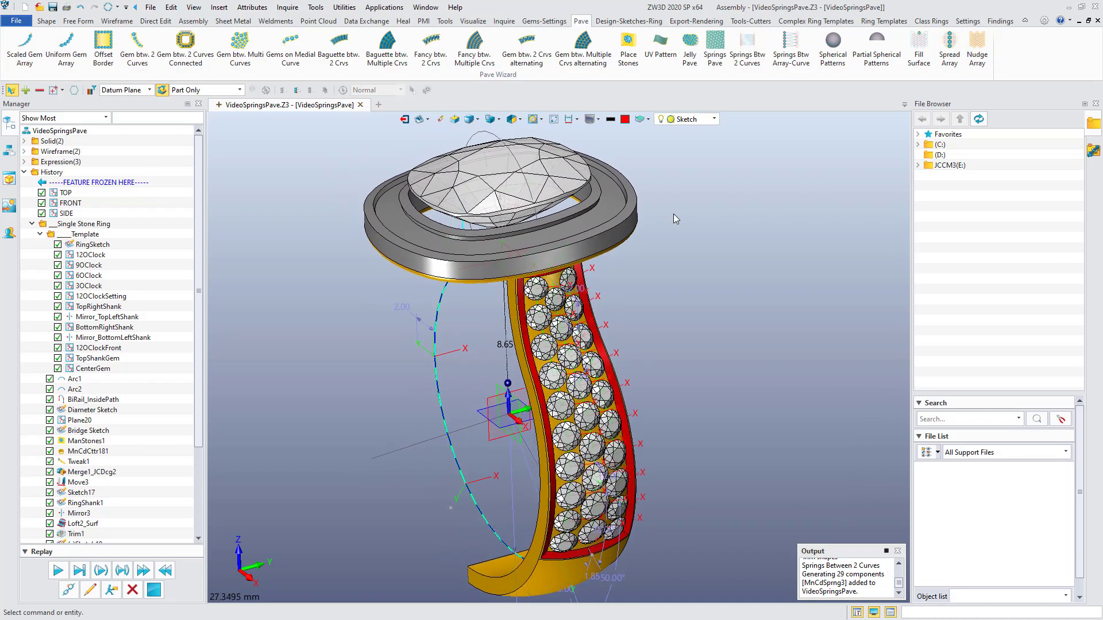
right_click(699, 226, "shift")
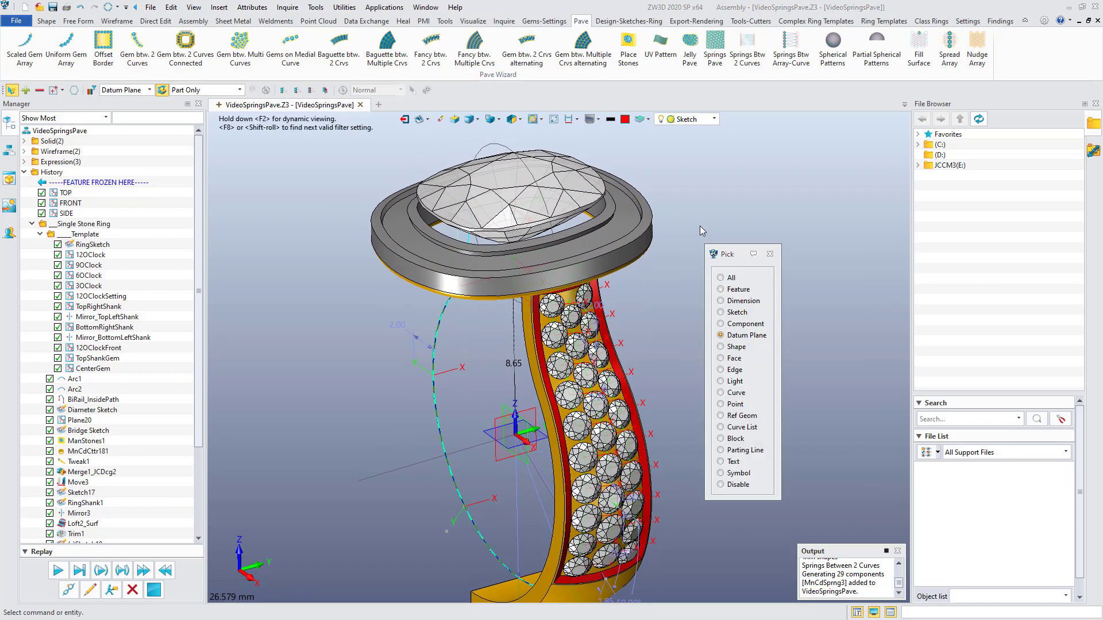
left_click(736, 347)
Step: Start a Gem btw. 2 Curves row on the halo's top channel, using its inner and outer edges as curves and its floor as surface
right_click_drag(674, 325, 681, 333)
scroll(680, 333, "up", 2)
scroll(681, 333, "up", 2)
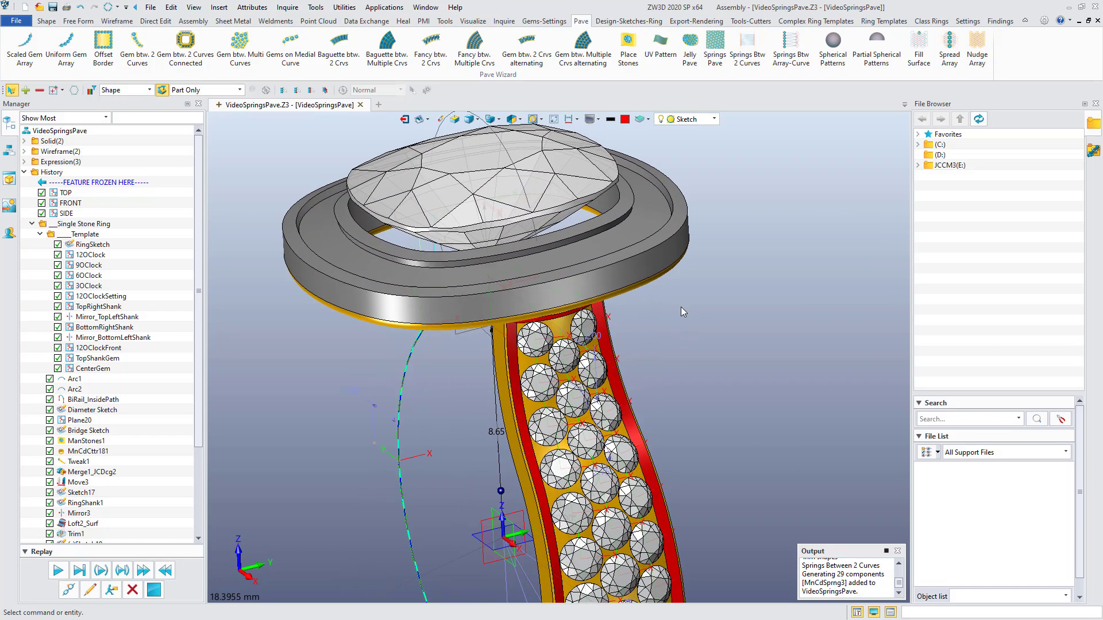
right_click_drag(763, 330, 744, 319)
scroll(763, 329, "down", 1)
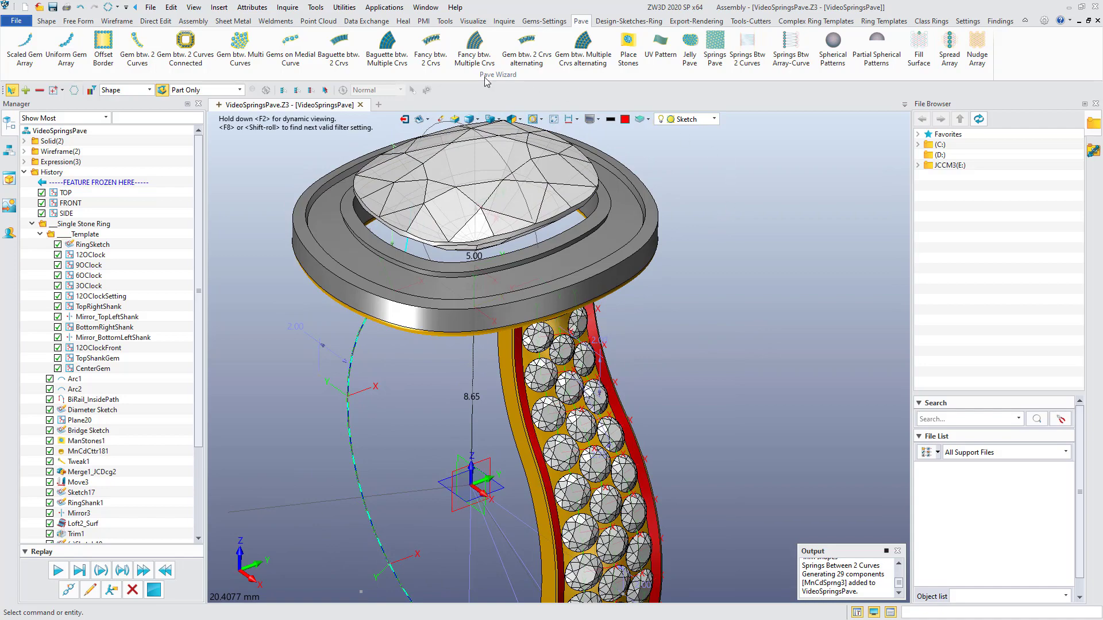
left_click(136, 47)
scroll(633, 280, "up", 5)
left_click(635, 249)
left_click(636, 253)
right_click_drag(636, 252, 616, 239)
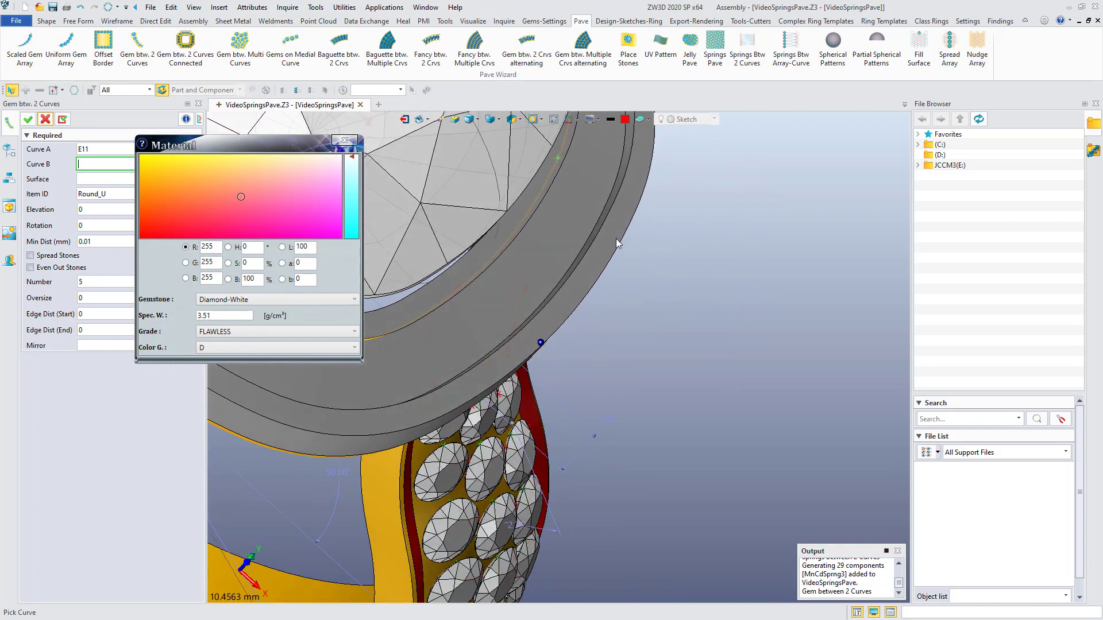
left_click(611, 191)
middle_click_drag(610, 190, 604, 276)
scroll(604, 271, "down", 2)
right_click_drag(603, 270, 580, 224)
left_click(348, 141)
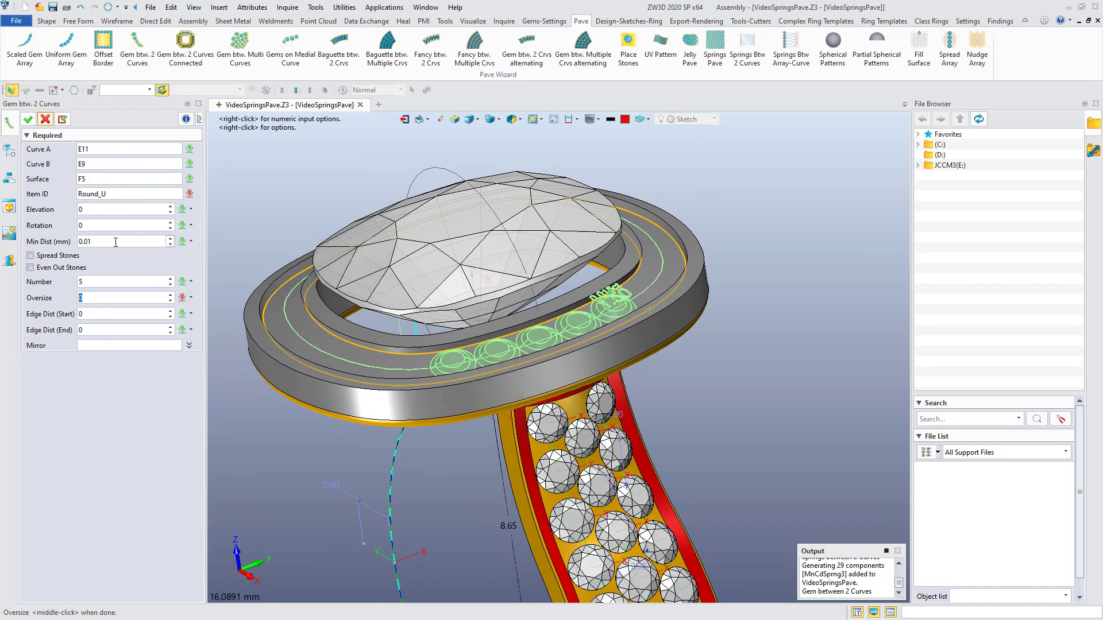
Step: Set the halo stones' elevation above the surface to 0.2
left_click(123, 210)
type(".1")
key("Return")
scroll(122, 210, "up", 1)
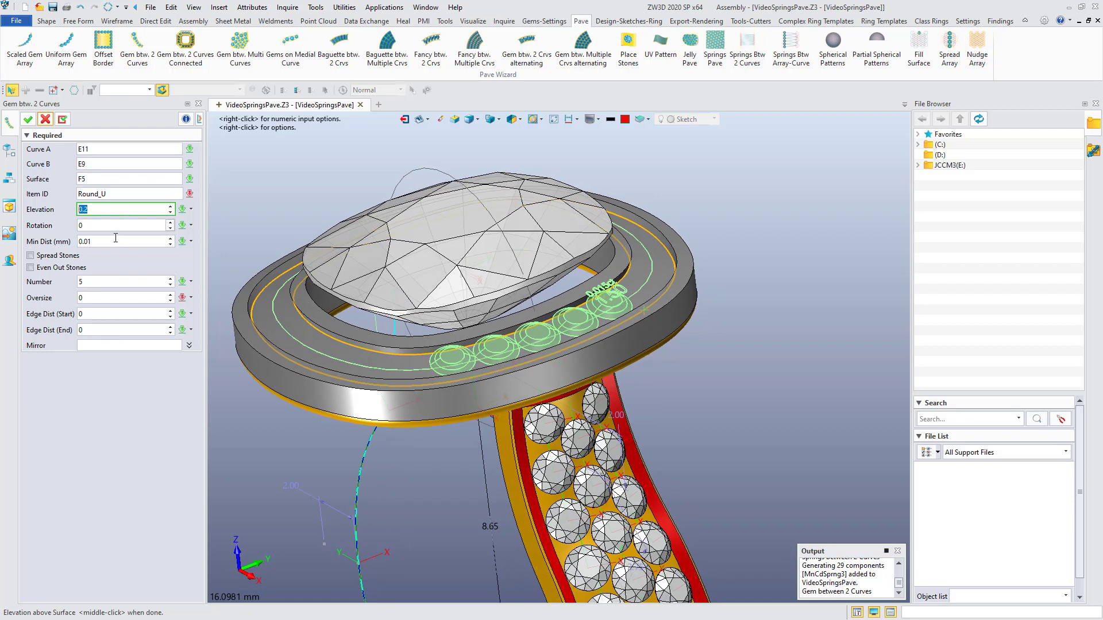
Step: Set the halo row to 50 stones with Spread Stones enabled and generate it
left_click(98, 281)
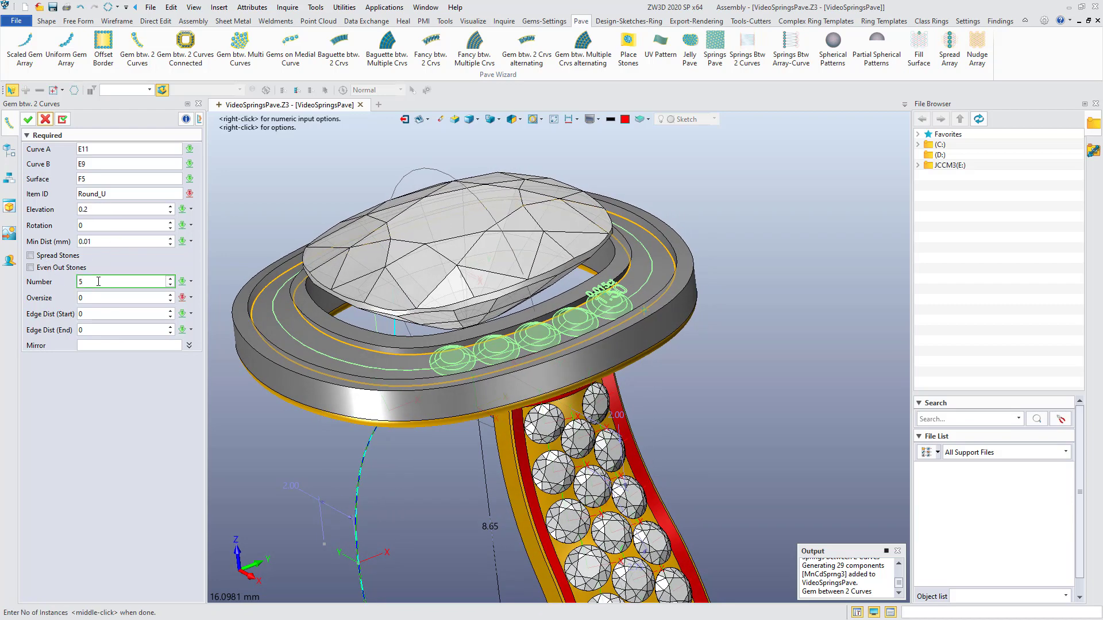
left_click(109, 296)
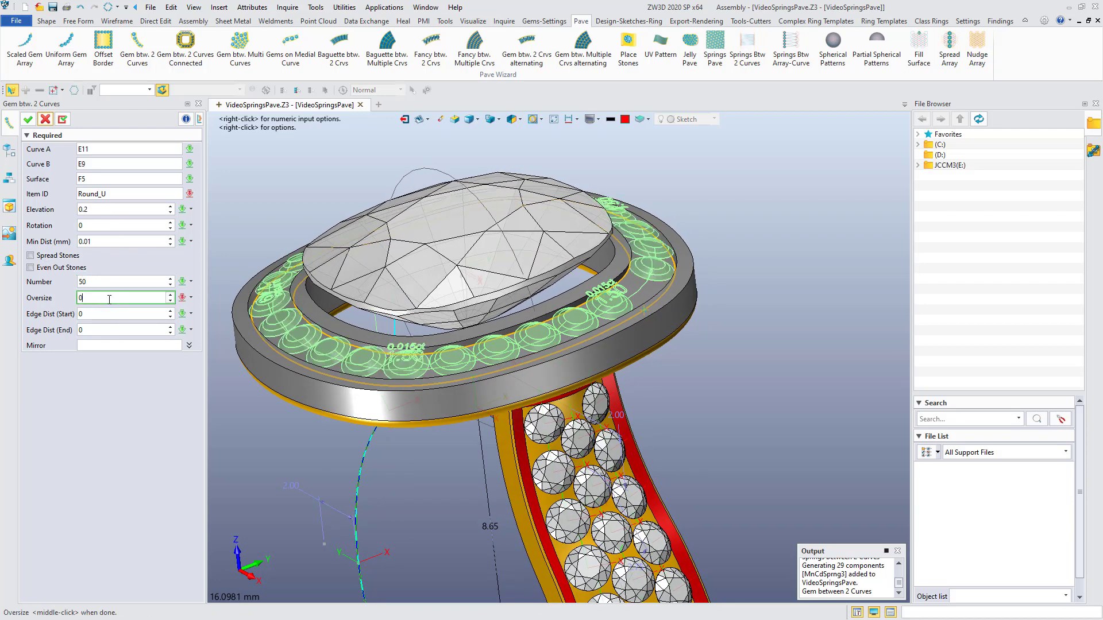
left_click(31, 257)
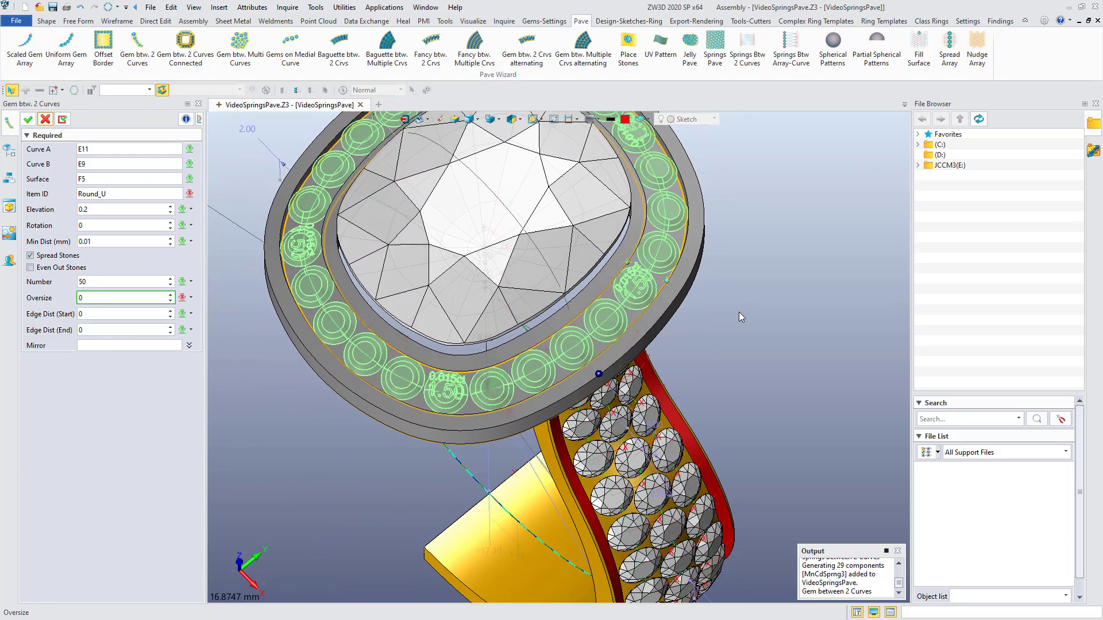
left_click(27, 122)
mouse_move(575, 287)
middle_mouse_down()
mouse_move(597, 305)
mouse_move(592, 287)
middle_mouse_up()
Step: Start Uniform Prongs and select the halo's round stones as one feature
left_click(544, 22)
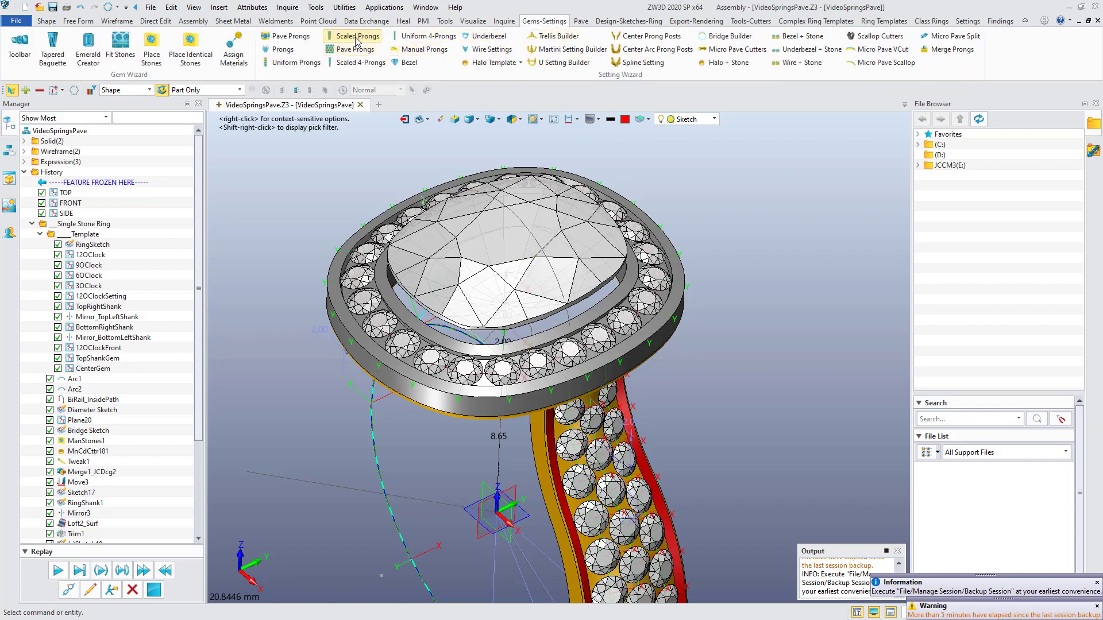
left_click(310, 63)
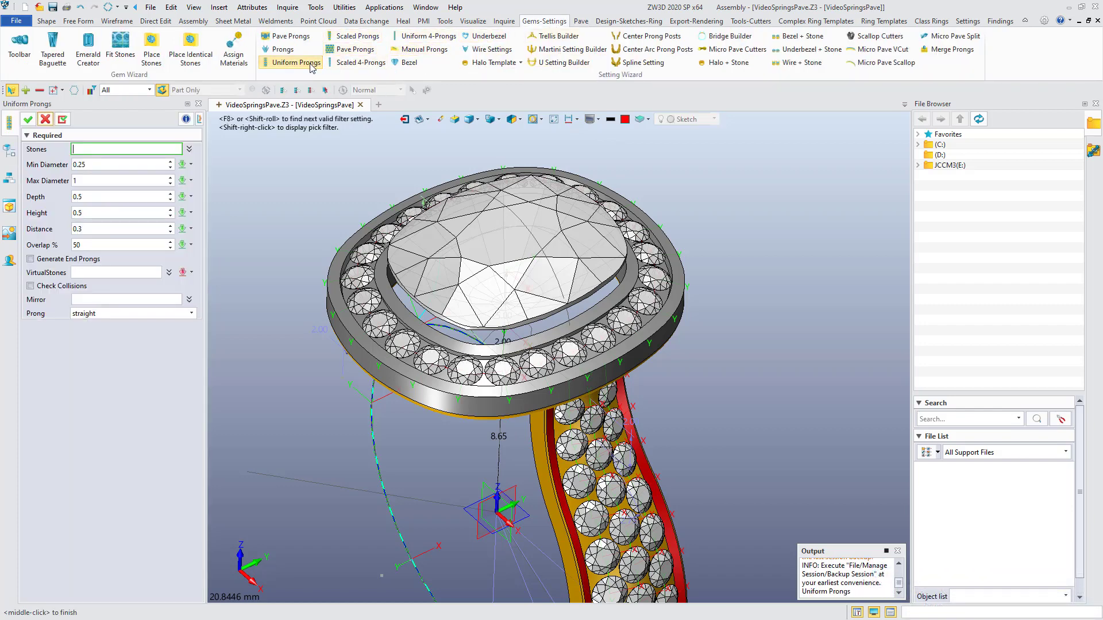
left_click(126, 116)
left_click(366, 309)
left_click(366, 305)
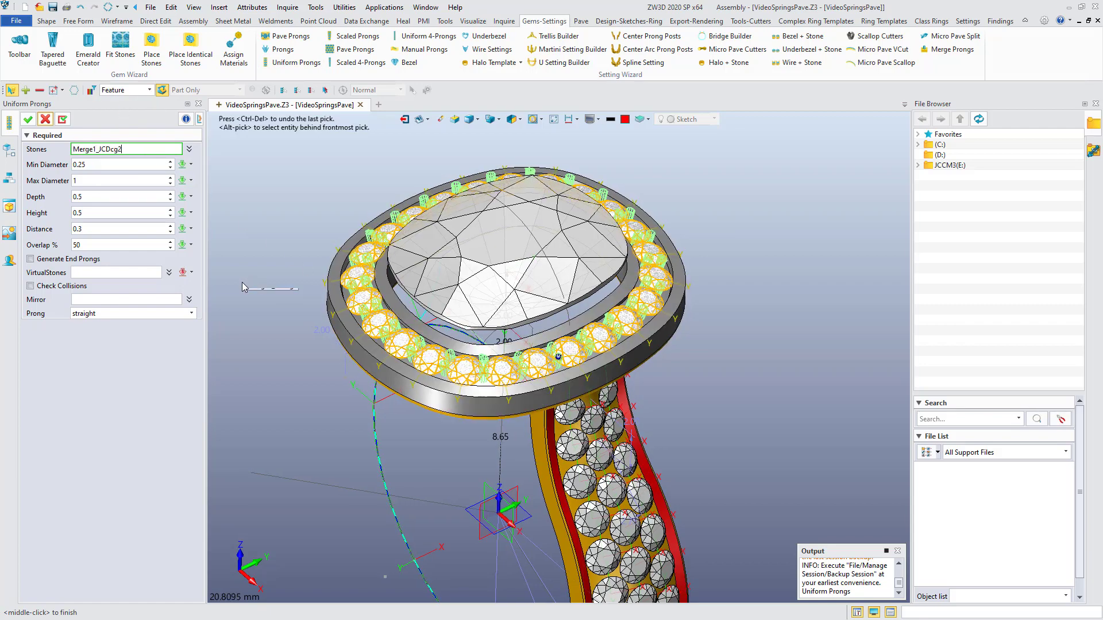
Step: Set the uniform prongs' overlap on the halo stones to 30 percent
scroll(265, 294, "up", 3)
mouse_move(267, 297)
middle_mouse_down()
mouse_move(253, 318)
mouse_move(258, 305)
middle_mouse_up()
left_click(99, 229)
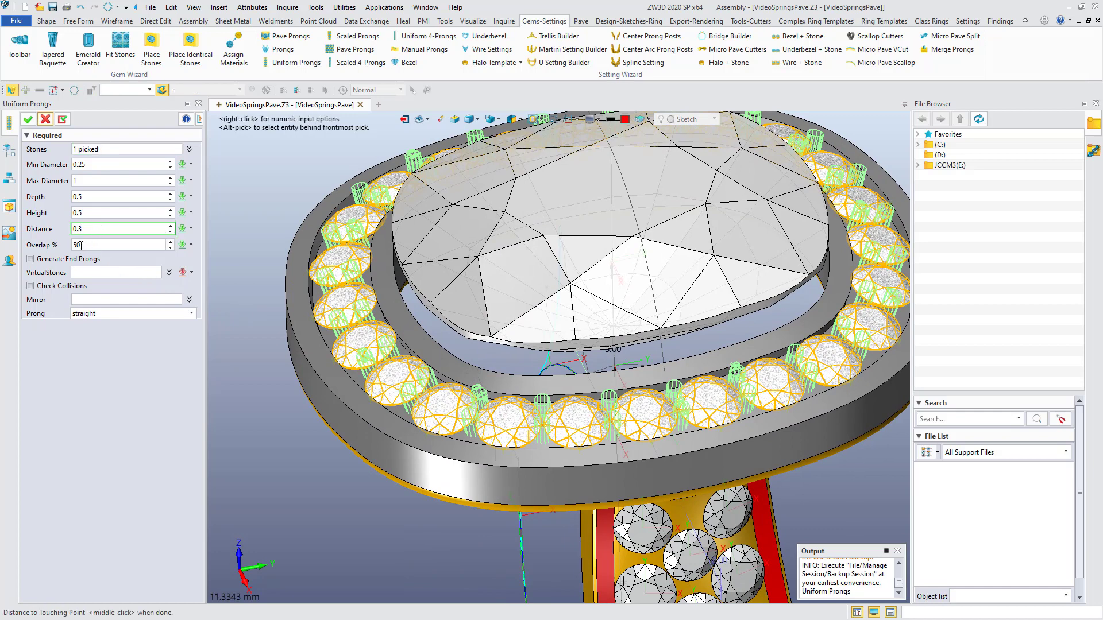
left_click(78, 245)
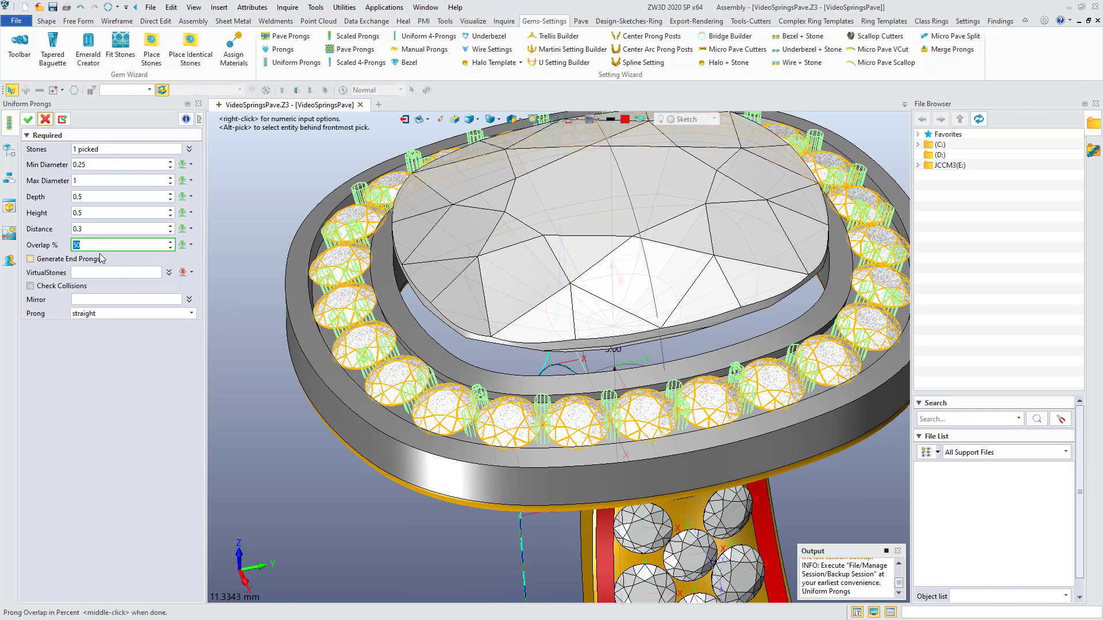
mouse_move(337, 373)
middle_mouse_down()
mouse_move(355, 397)
mouse_move(370, 396)
middle_mouse_up()
scroll(370, 399, "up", 3)
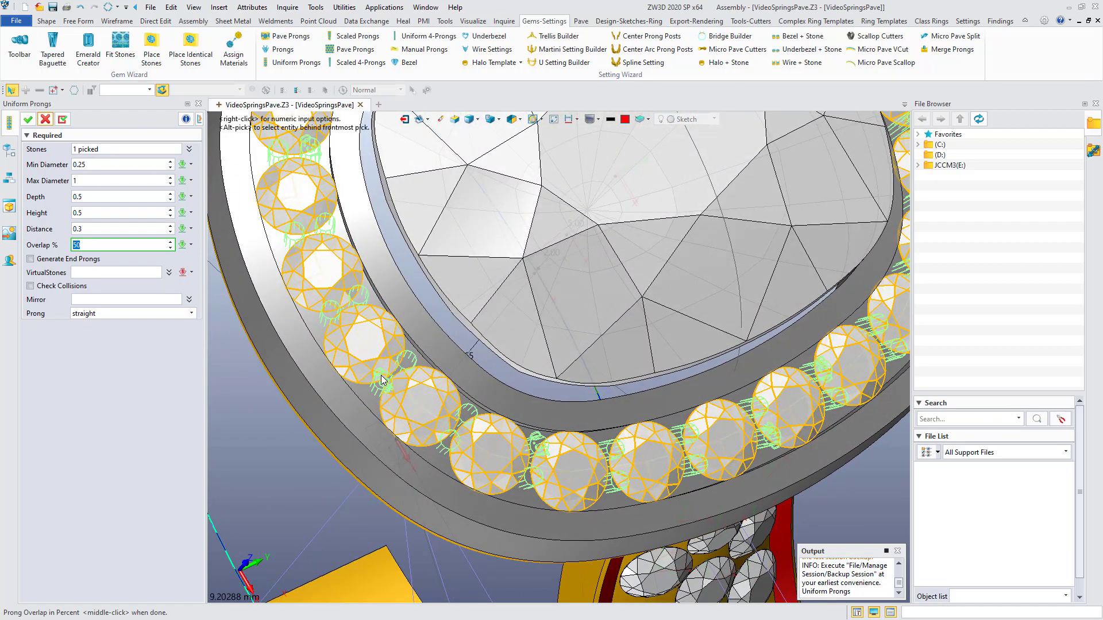
scroll(363, 386, "up", 3)
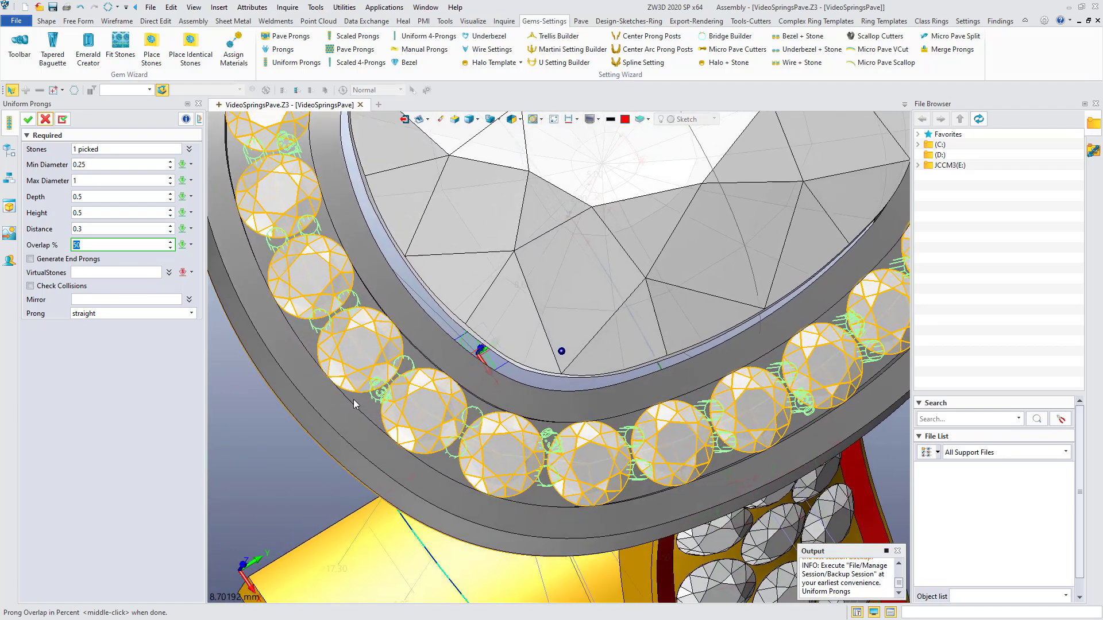
scroll(353, 404, "up", 1)
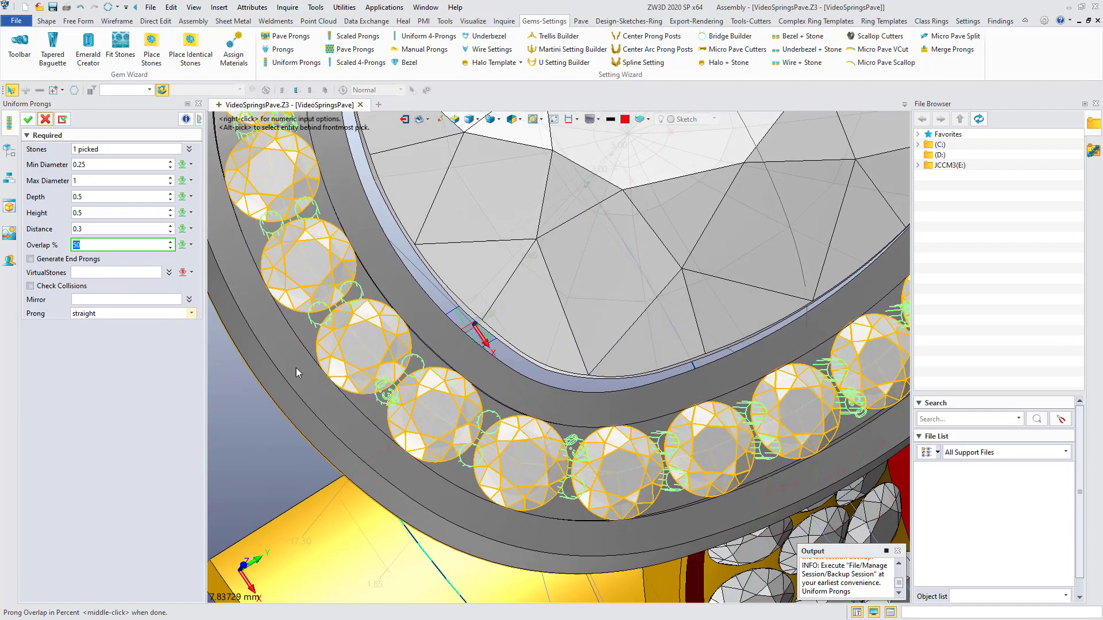
scroll(389, 398, "up", 4)
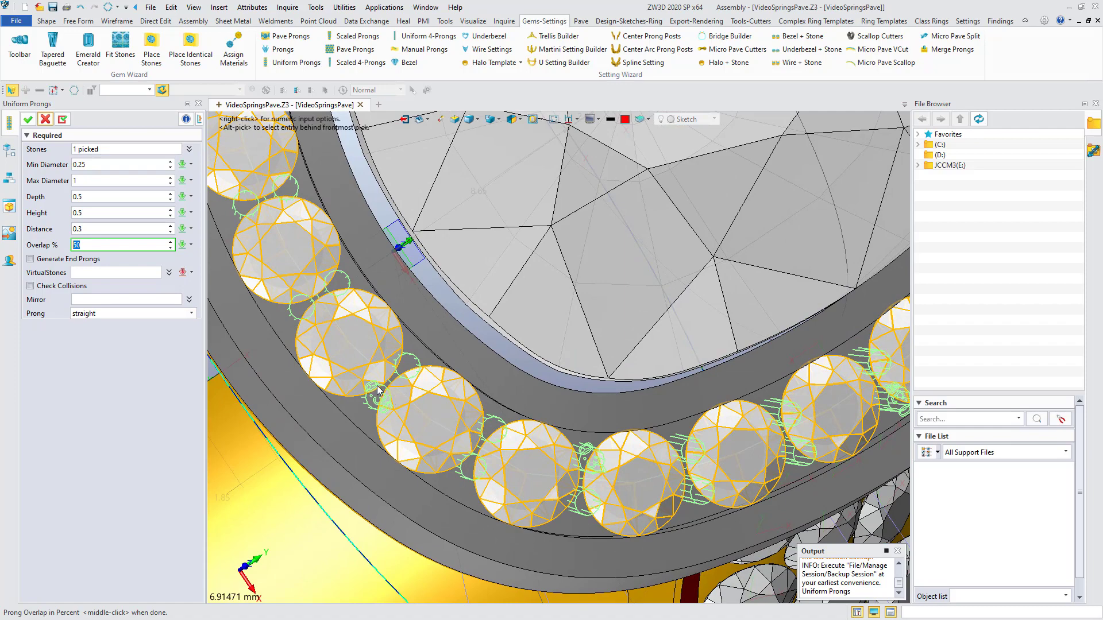
scroll(356, 395, "down", 3)
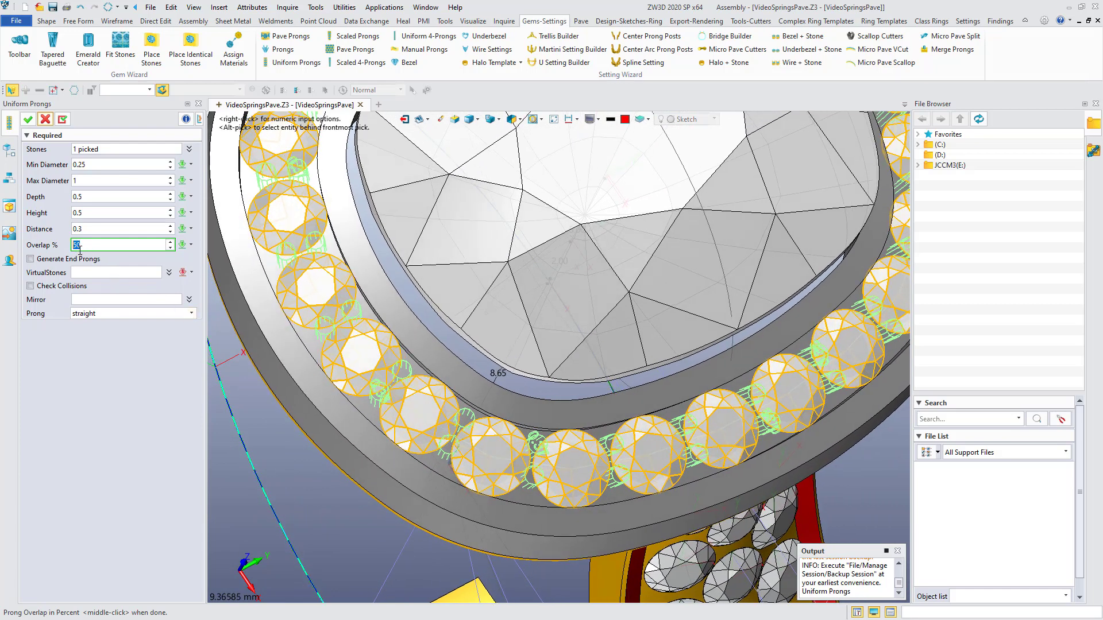
Step: Set the prong distance to 0.5 and generate the uniform prongs around the halo without tweaking their components
left_click(102, 229)
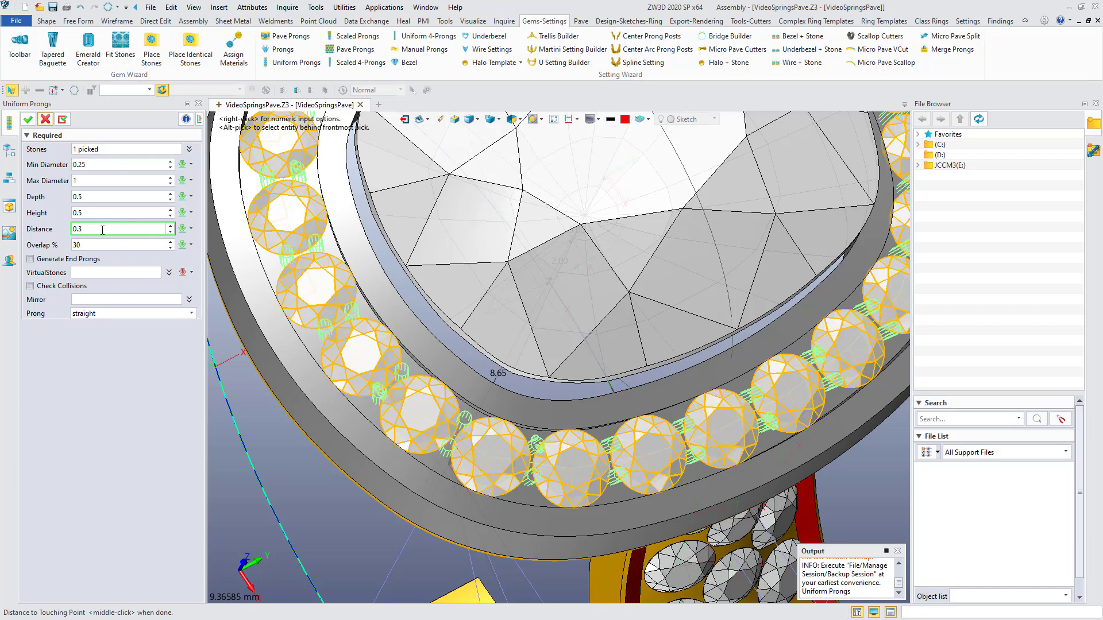
key("BackSpace")
type("5")
key("Return")
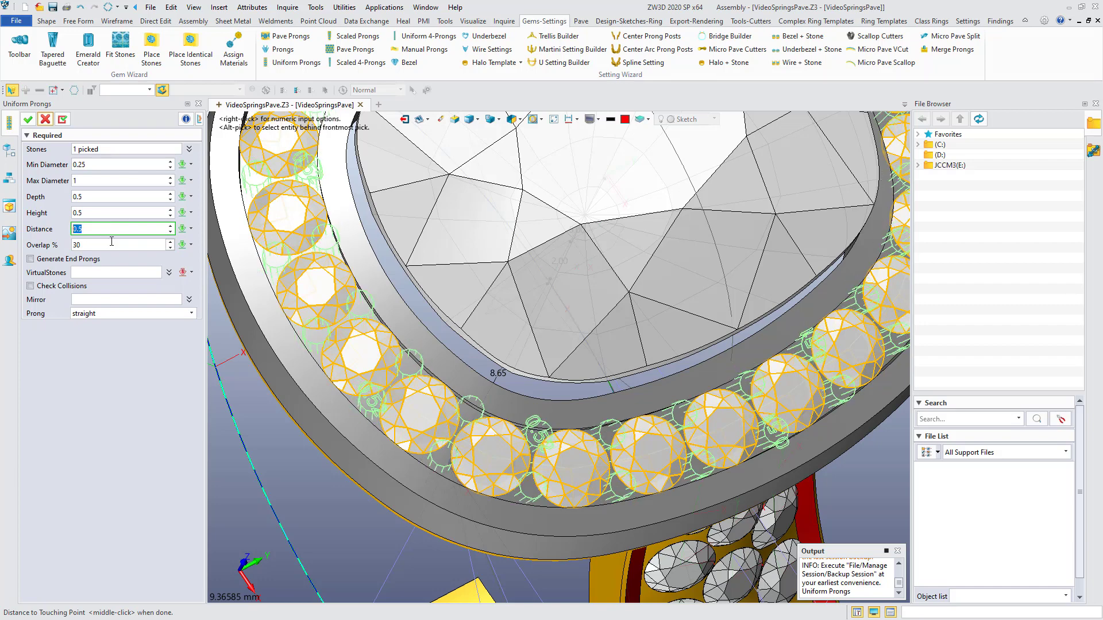
right_click_drag(333, 362, 262, 283)
scroll(412, 412, "up", 2)
scroll(371, 407, "down", 4)
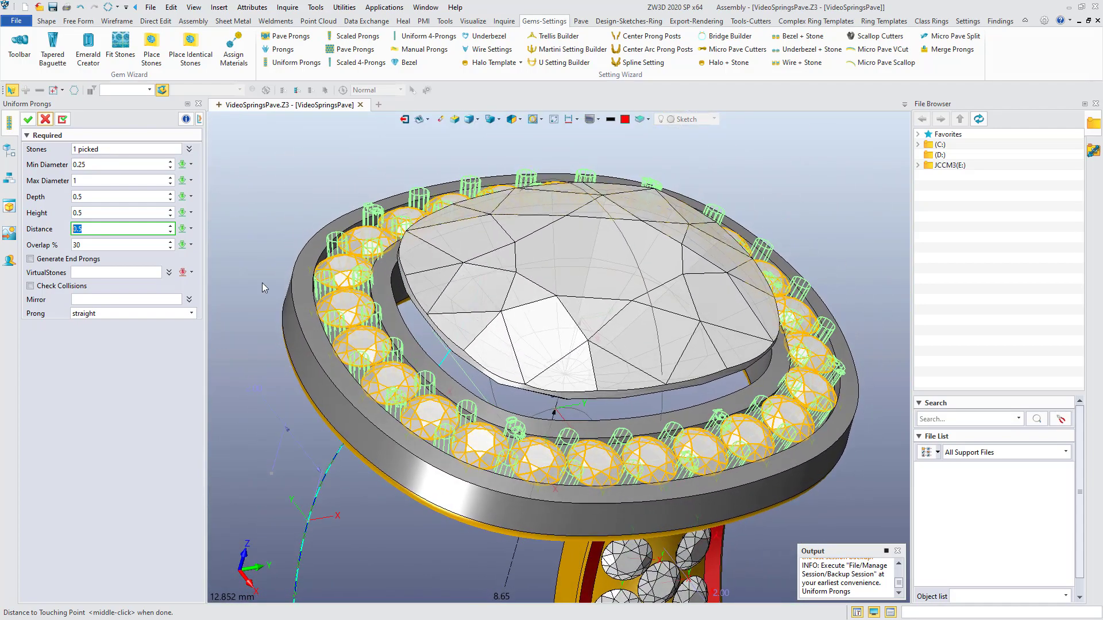
left_click(29, 120)
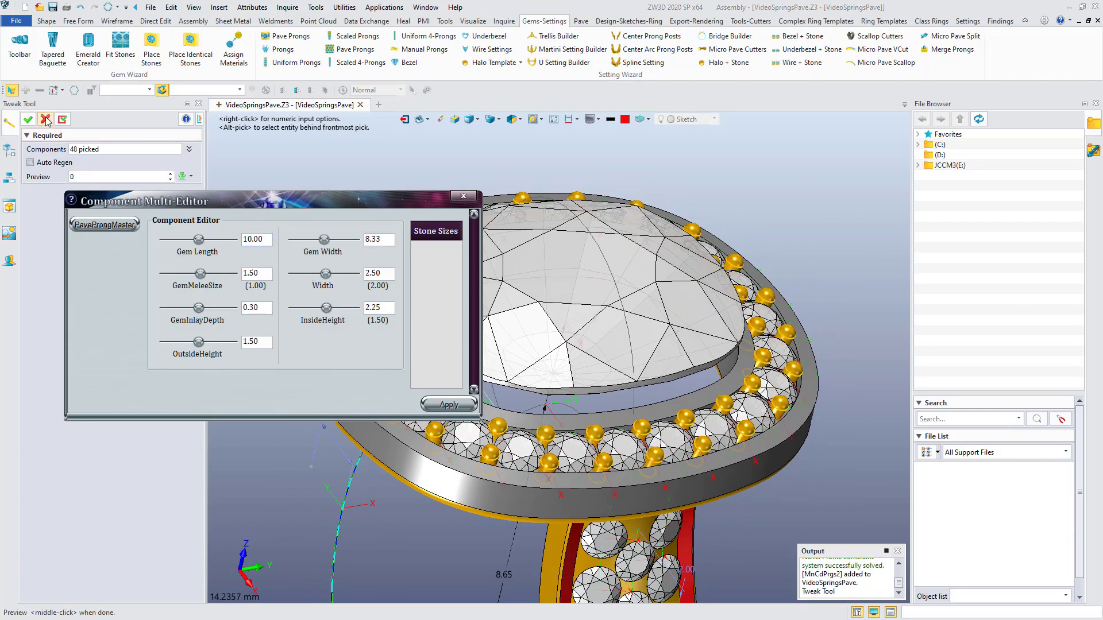
left_click(45, 119)
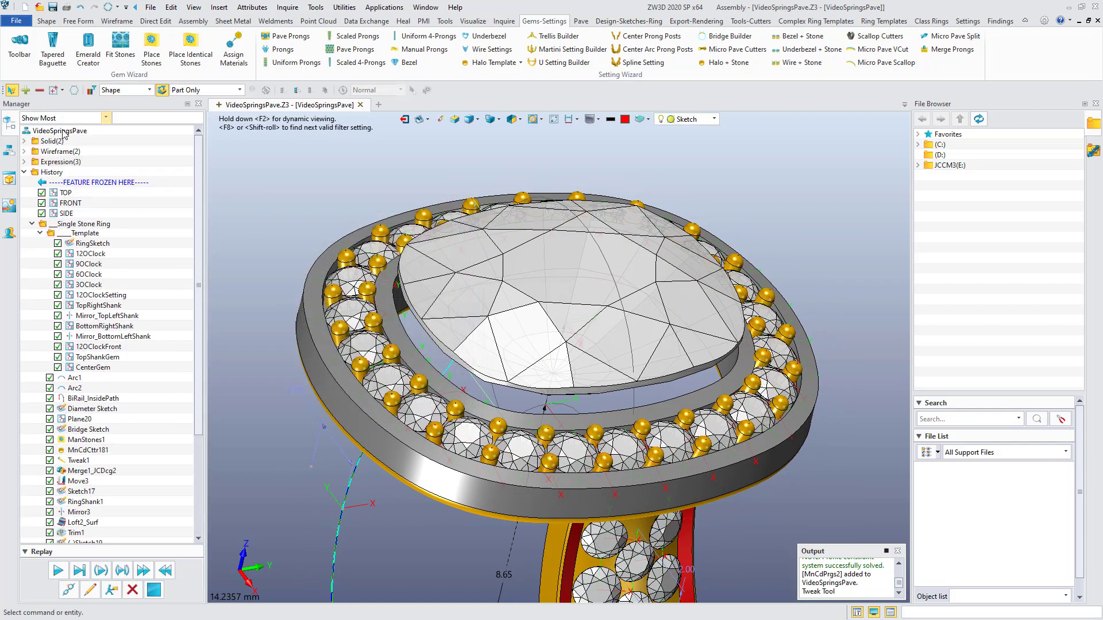
Step: Chamfer the inner and outer top edges of the halo's stone channel with a 0.2 mm setback
left_click(48, 22)
left_click(215, 43)
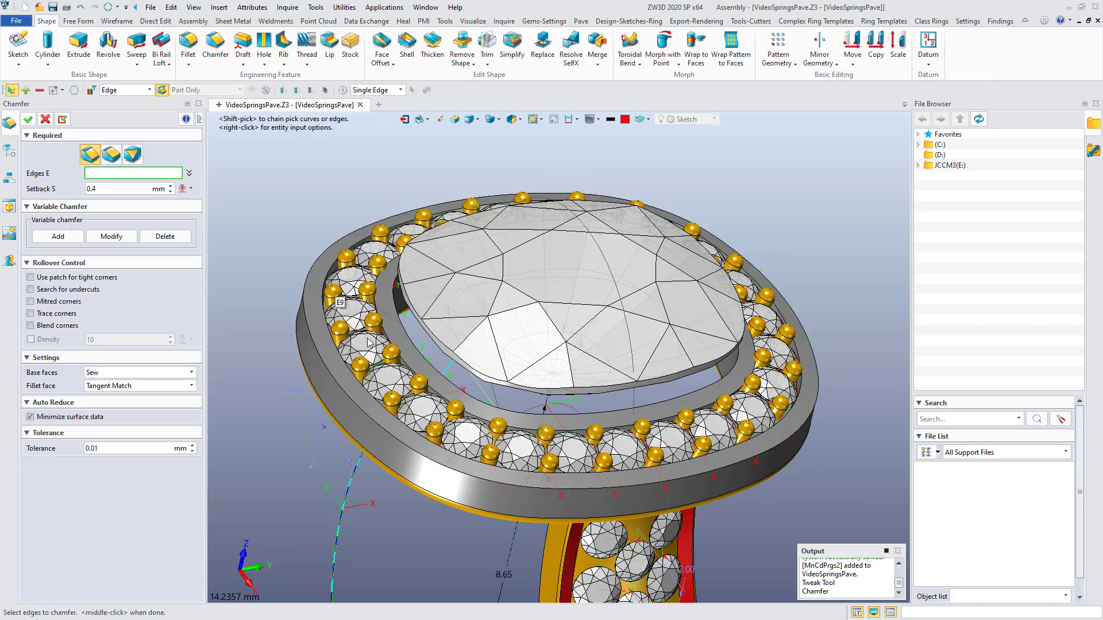
left_click(387, 343)
left_click(388, 342)
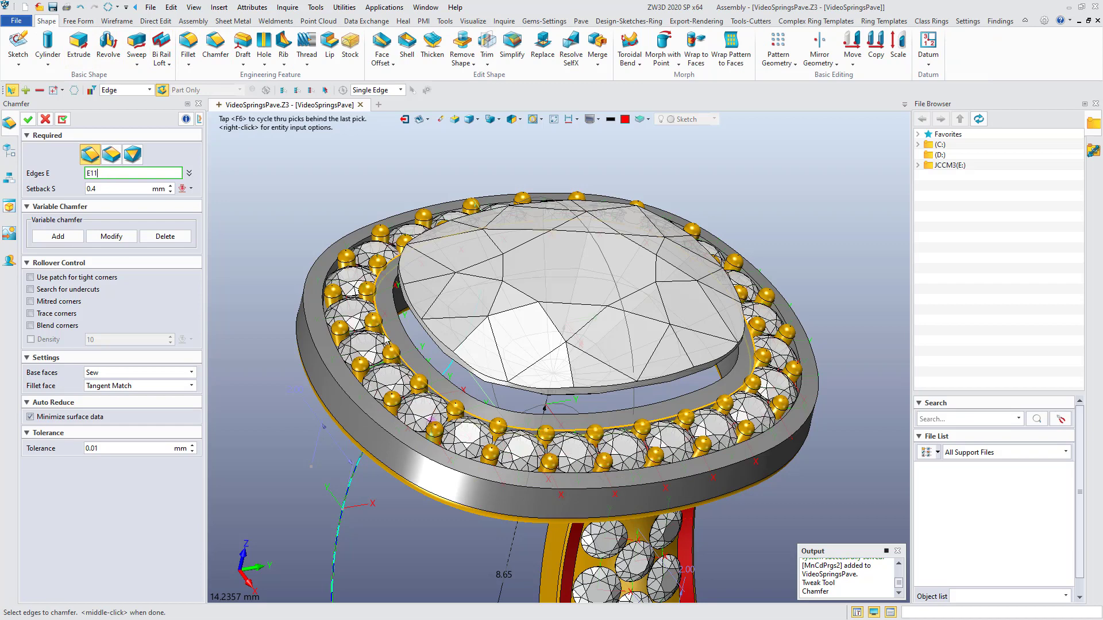
left_click(328, 331)
right_click_drag(287, 349, 243, 338)
left_click(109, 189)
type("0.2")
key("Return")
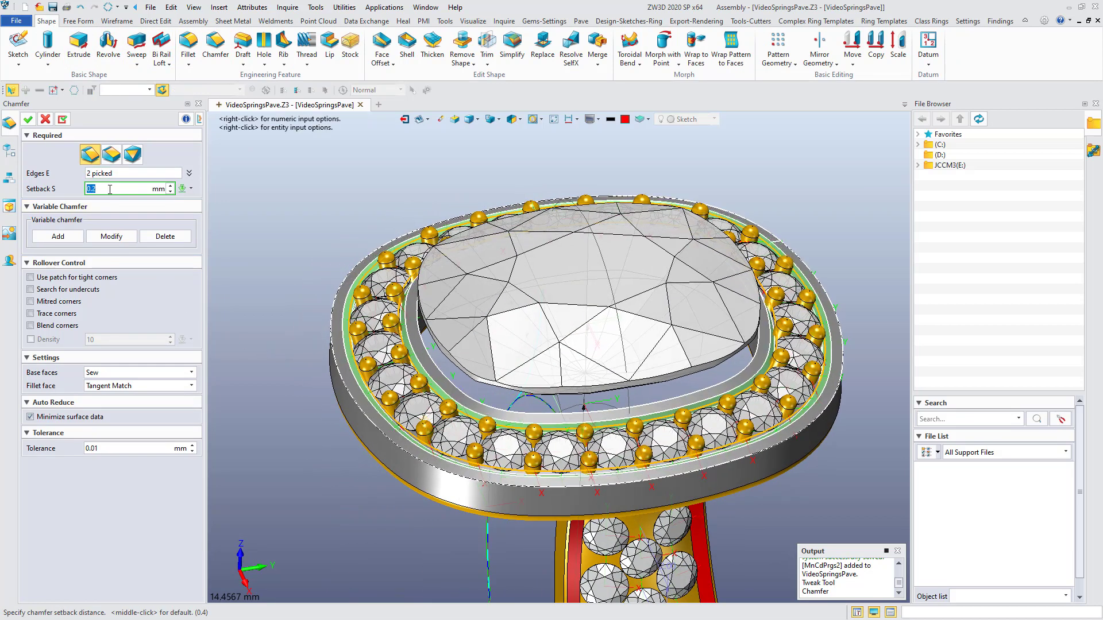
left_click(28, 119)
right_click_drag(598, 275, 628, 262)
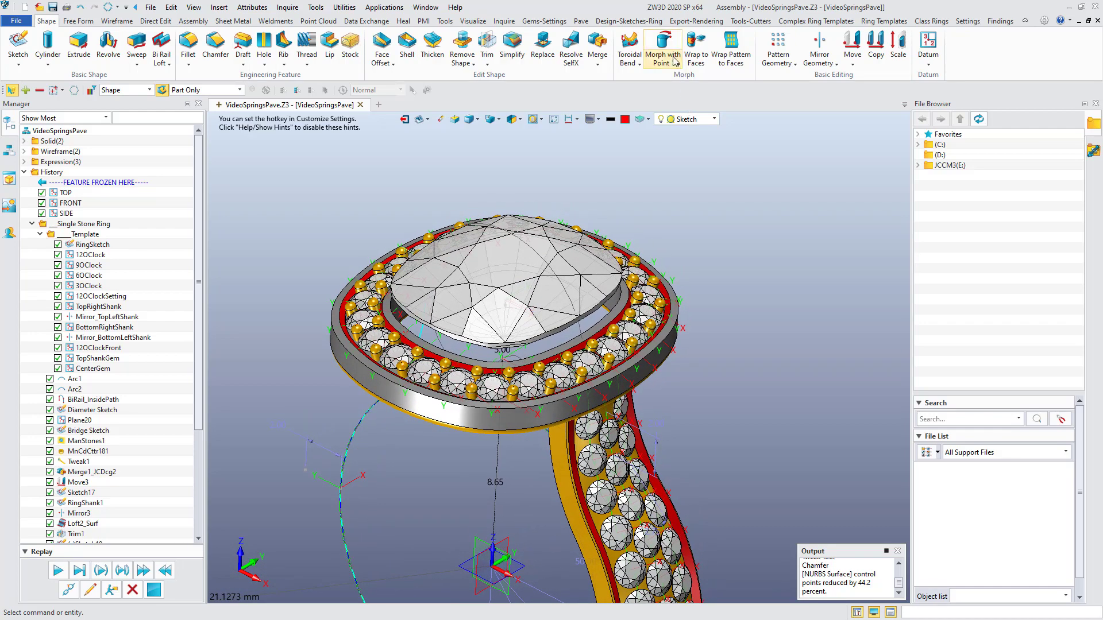
Step: Start Pilot Cutter and select the halo's round stones as one feature
left_click(741, 22)
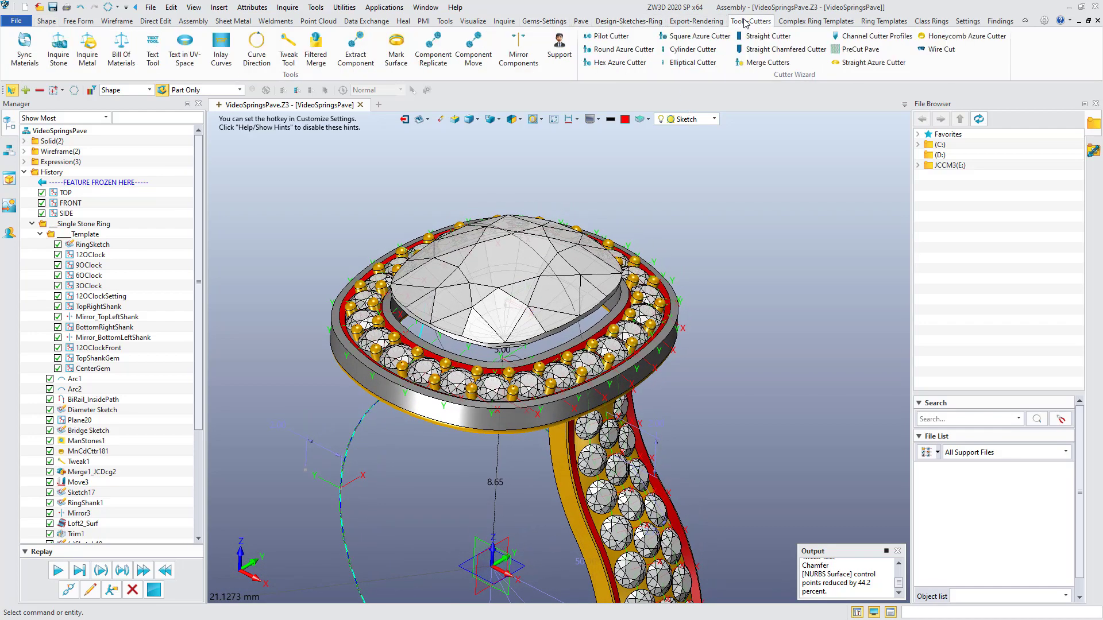
left_click(613, 36)
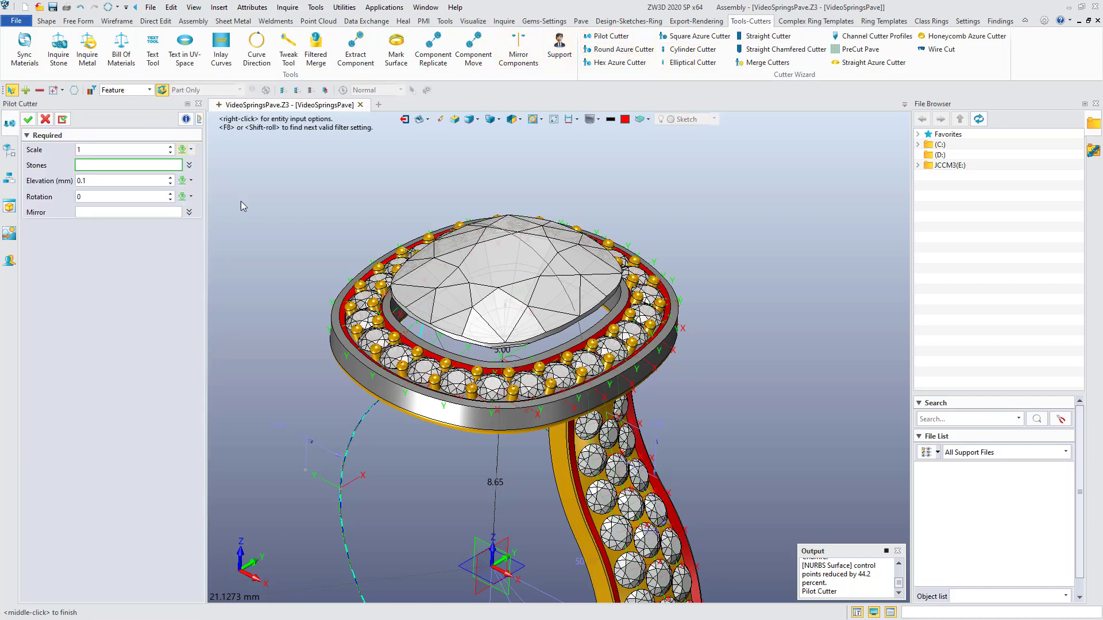
left_click(401, 358)
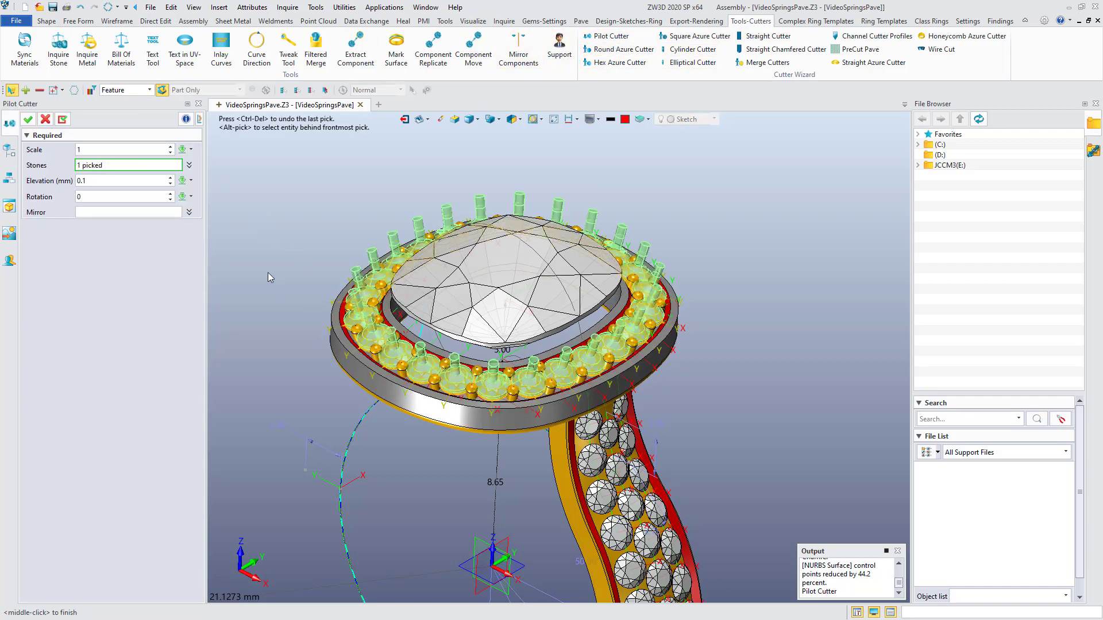
right_click_drag(267, 271, 267, 267)
scroll(266, 274, "up", 6)
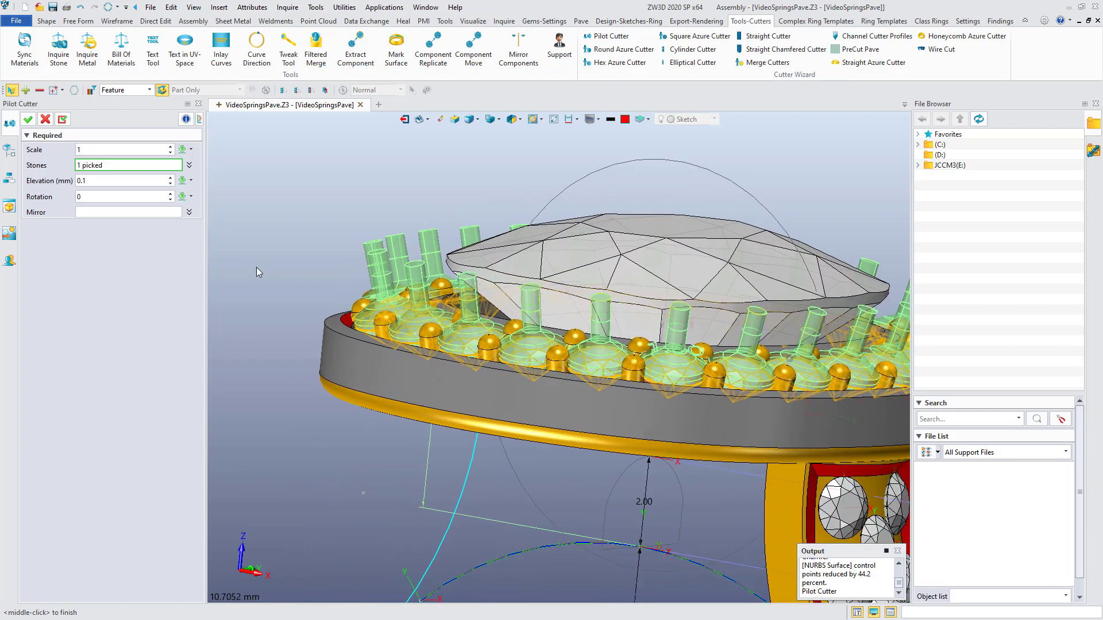
Step: Set the pilot cutters' elevation to -0.2 mm and generate them on the halo stones without tweaking their components
left_click(109, 181)
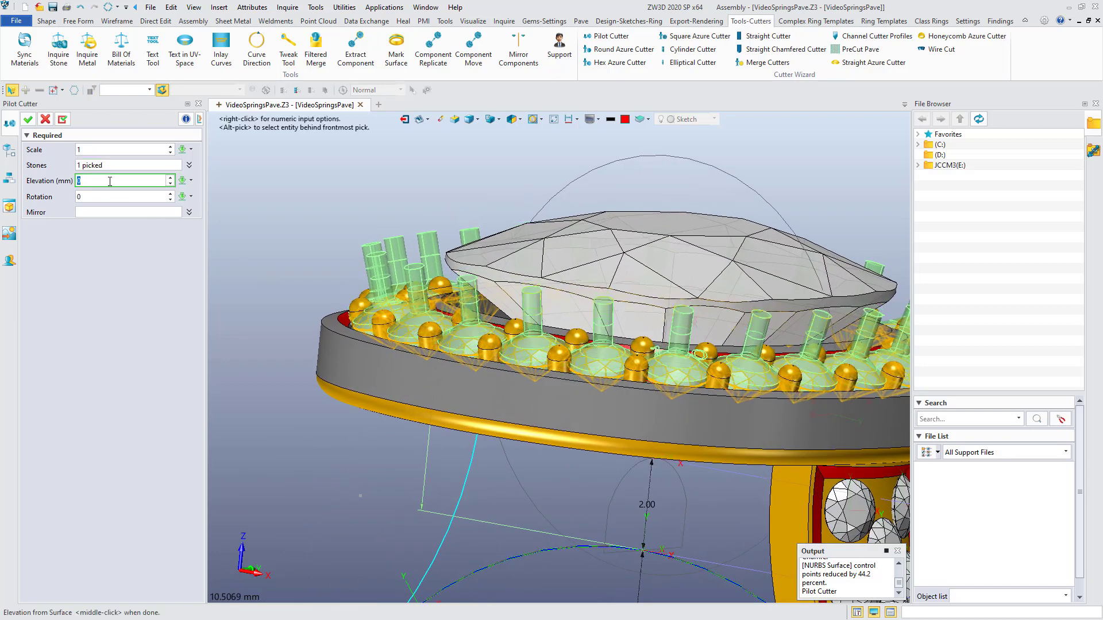
type("-0.1")
key("Return")
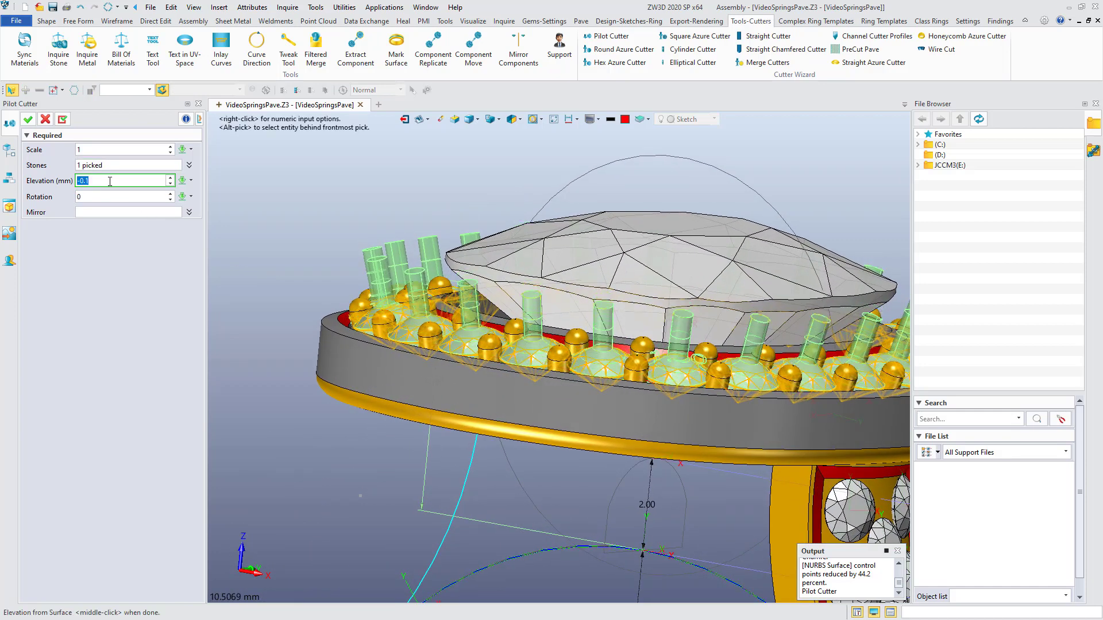
type("-0.2")
key("Return")
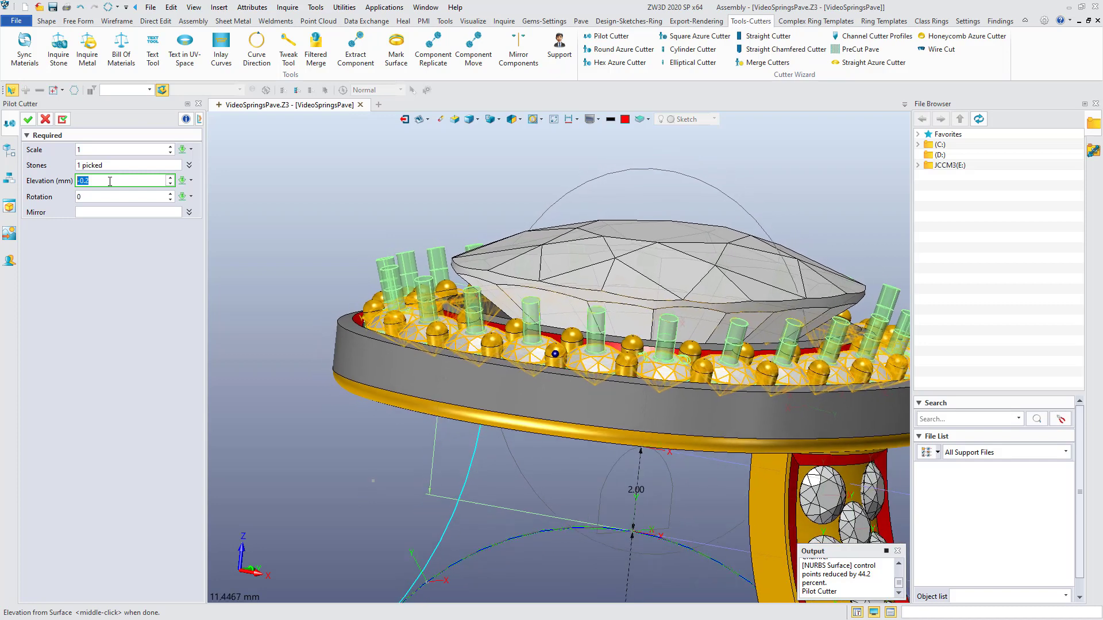
left_click(28, 119)
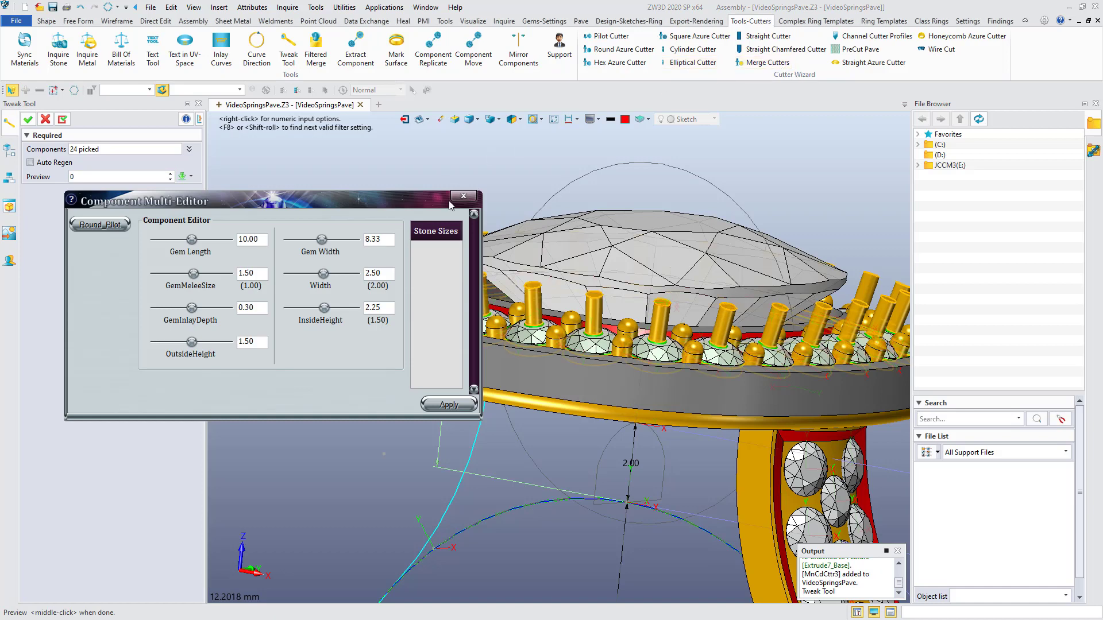
left_click(463, 198)
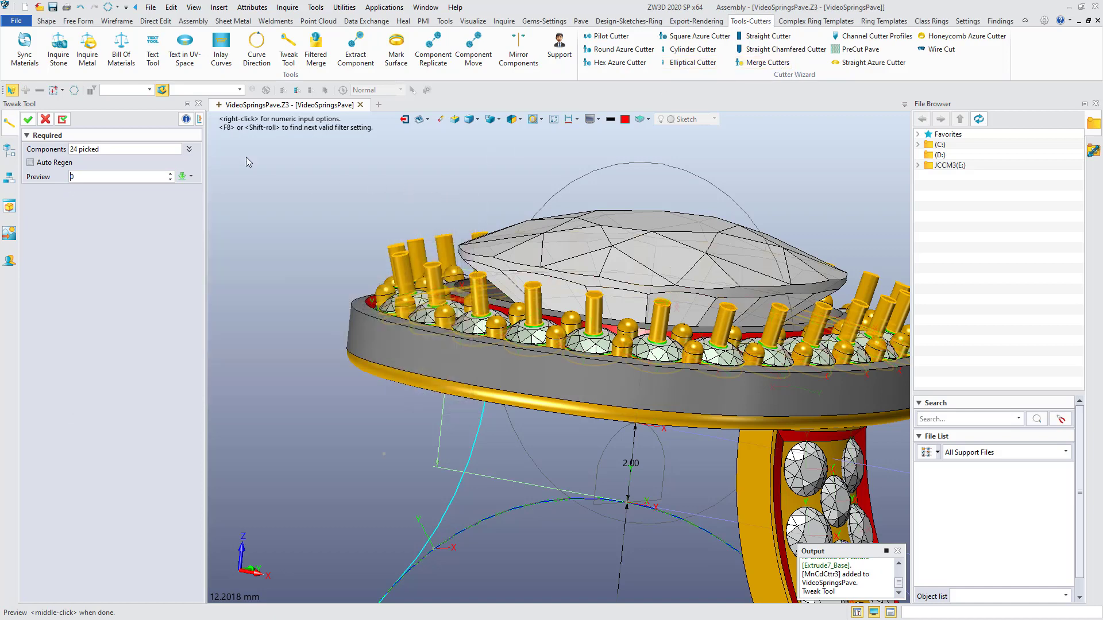
left_click(45, 120)
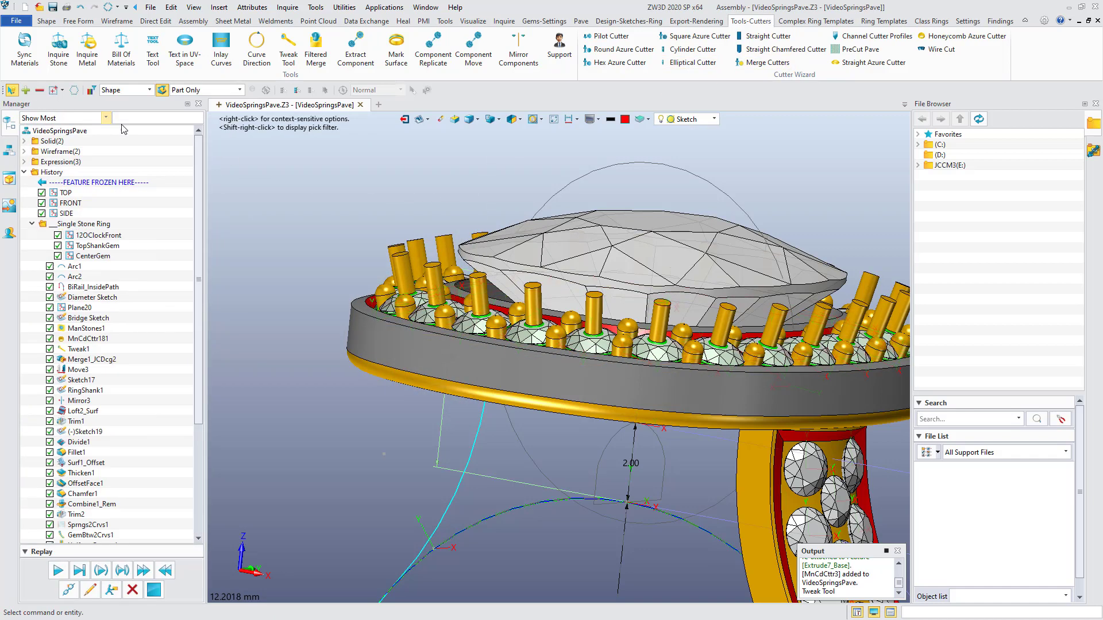
Step: Subtract the pilot cutters from the halo body using Merge Cutters with the Merge+Remove filter and the halo as base
left_click(764, 62)
left_click(407, 254)
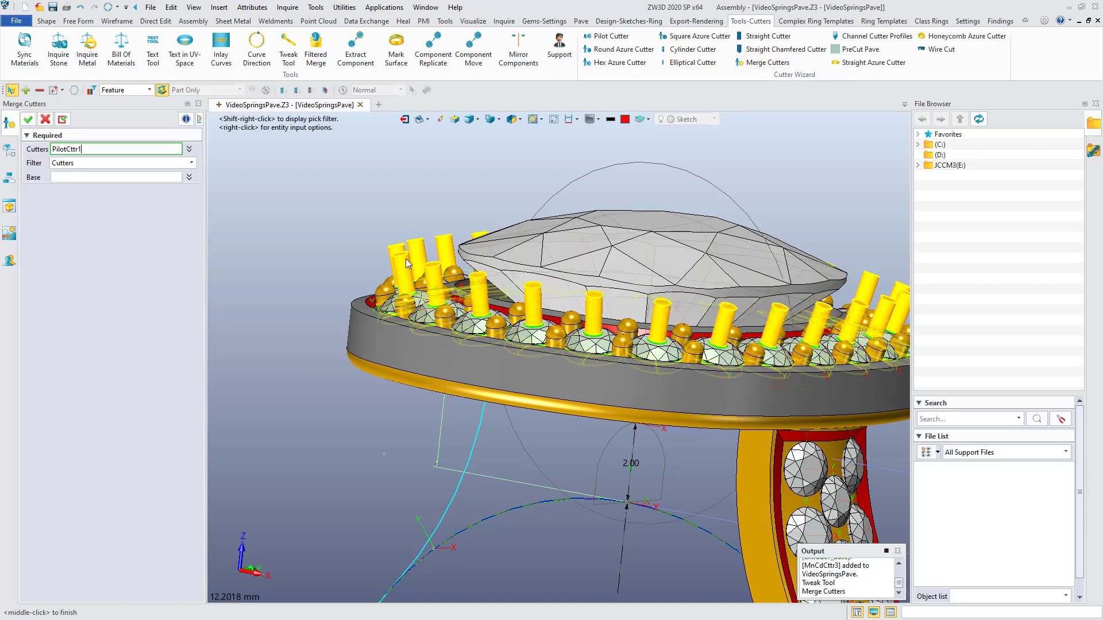
left_click(148, 163)
left_click(132, 182)
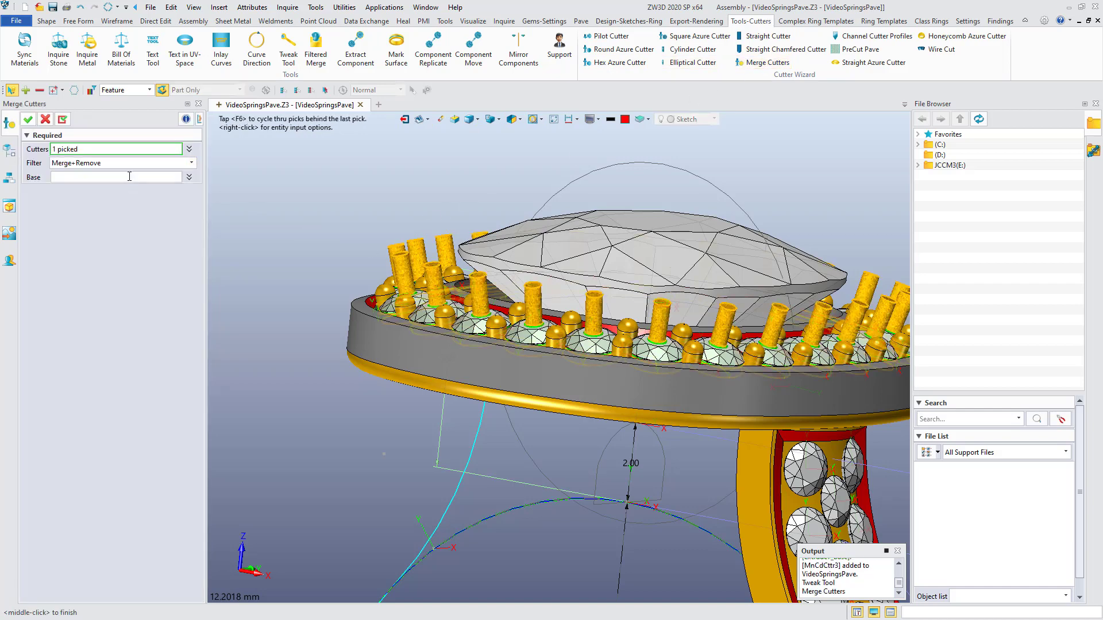
left_click(391, 347)
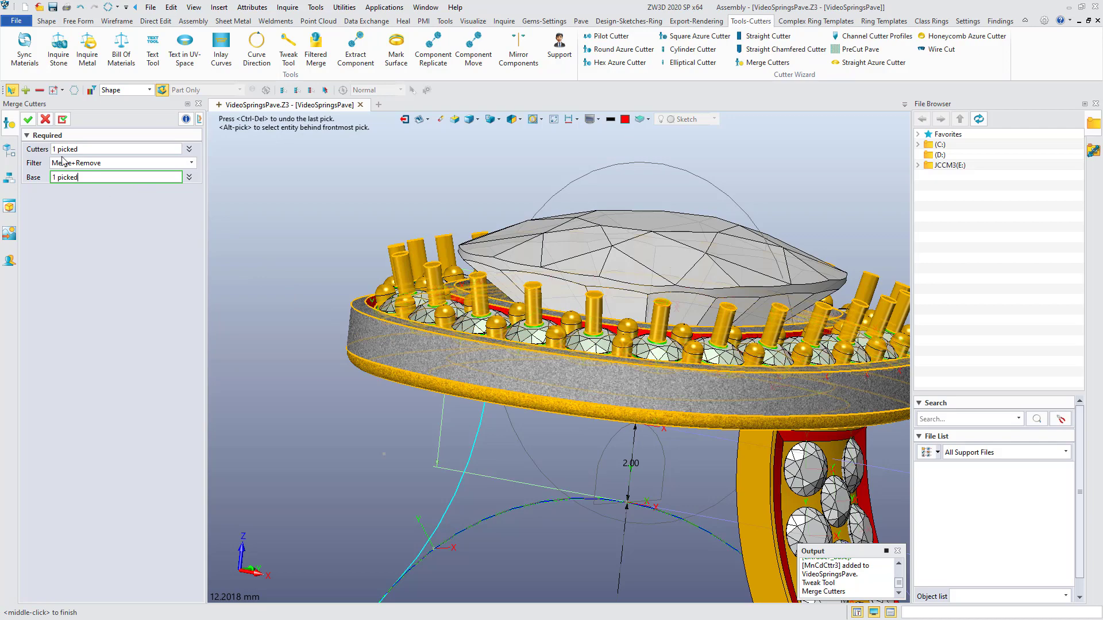
left_click(28, 118)
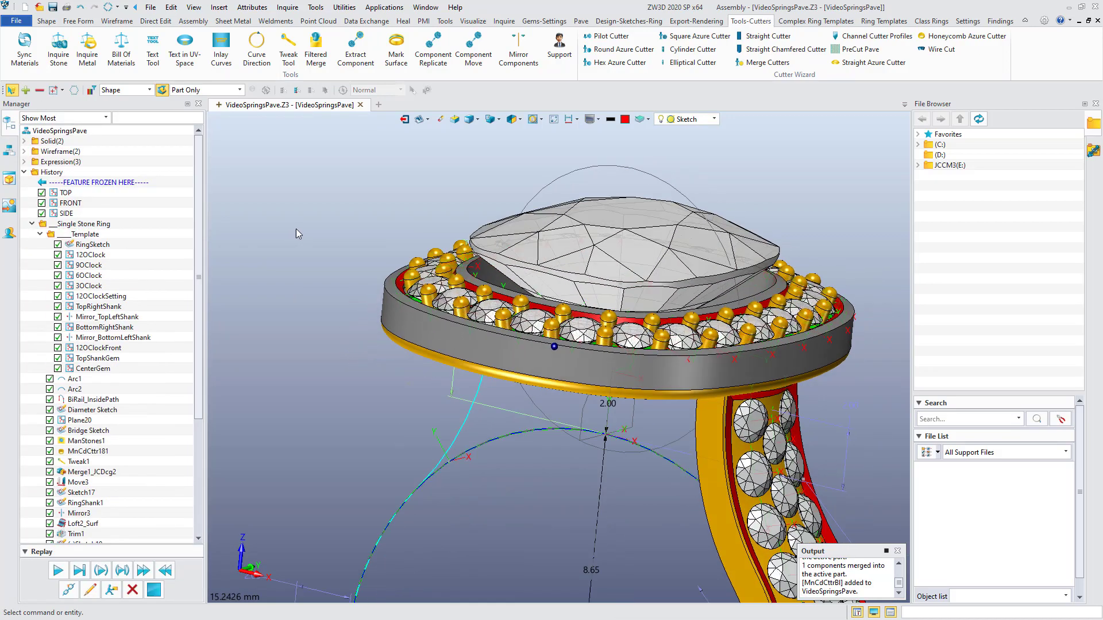
Step: Toggle the Melee Stones layer off and back on to examine the seats cut into the halo
mouse_move(299, 229)
right_mouse_down()
mouse_move(414, 259)
mouse_move(672, 201)
right_mouse_up()
middle_click_drag(672, 202, 606, 262)
scroll(606, 262, "down", 1)
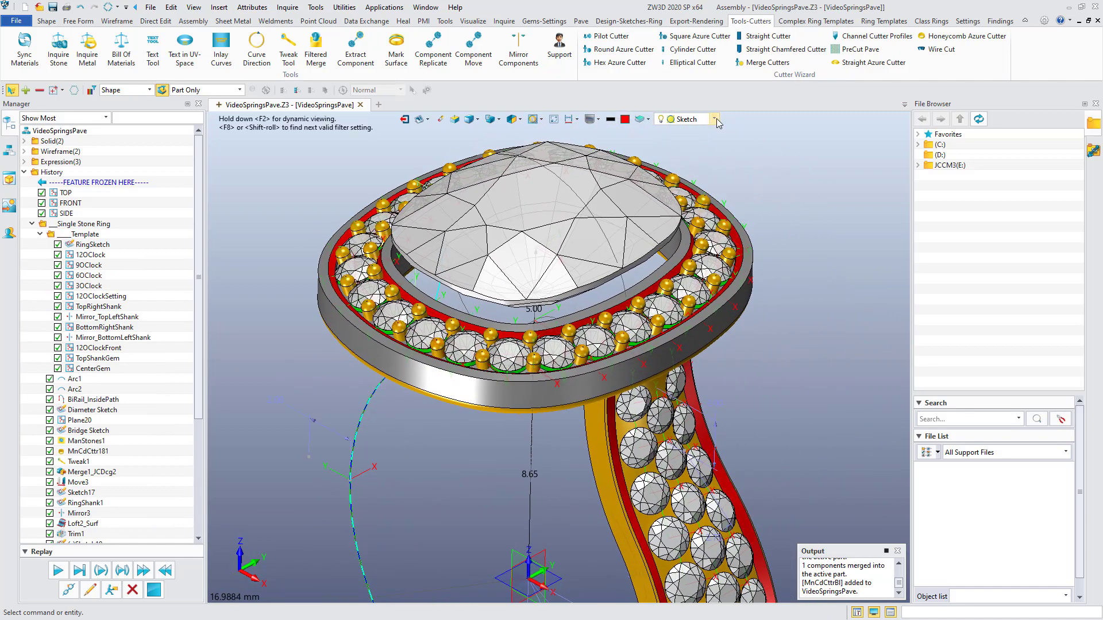
left_click(715, 120)
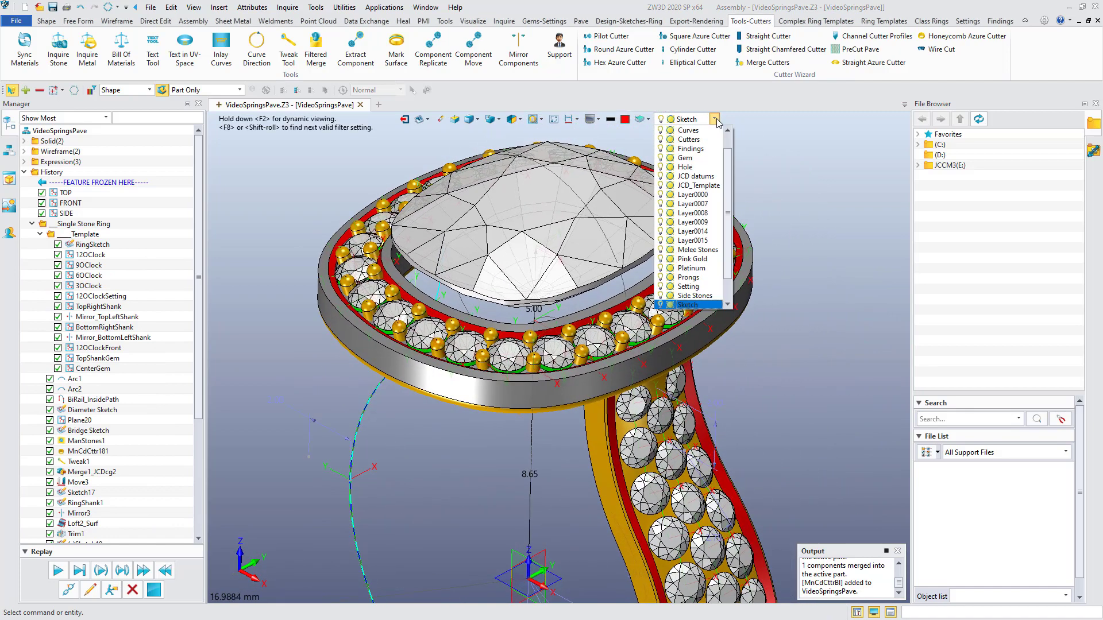
left_click(661, 250)
left_click(661, 250)
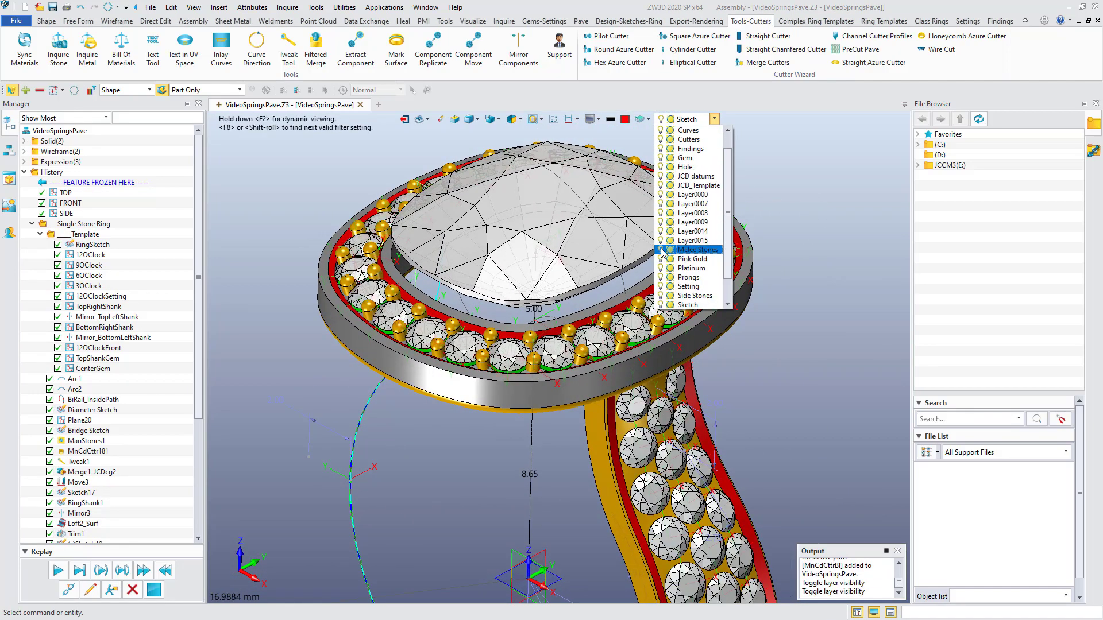
right_click_drag(775, 272, 807, 261)
left_click(806, 261)
scroll(806, 260, "down", 5)
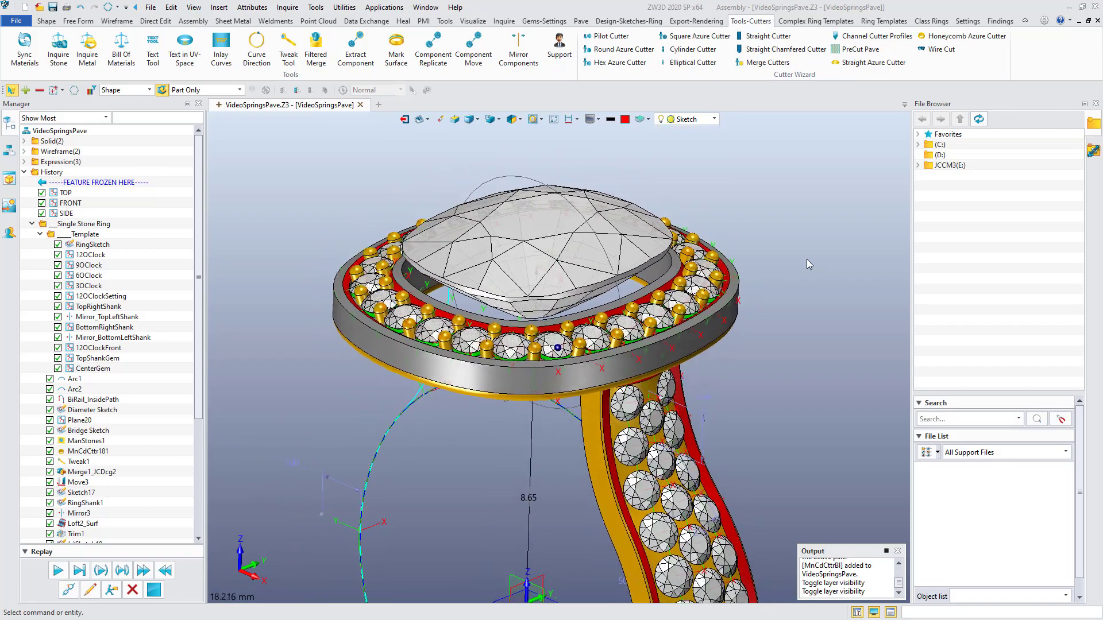
right_click_drag(774, 264, 732, 308)
middle_click_drag(732, 309, 684, 273)
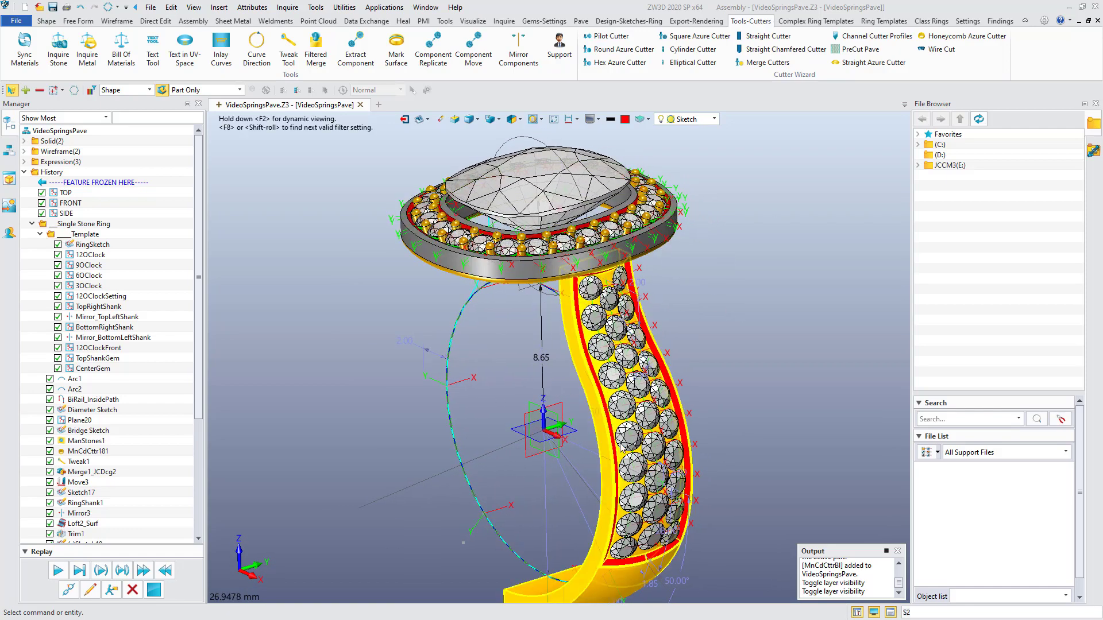
scroll(724, 333, "down", 2)
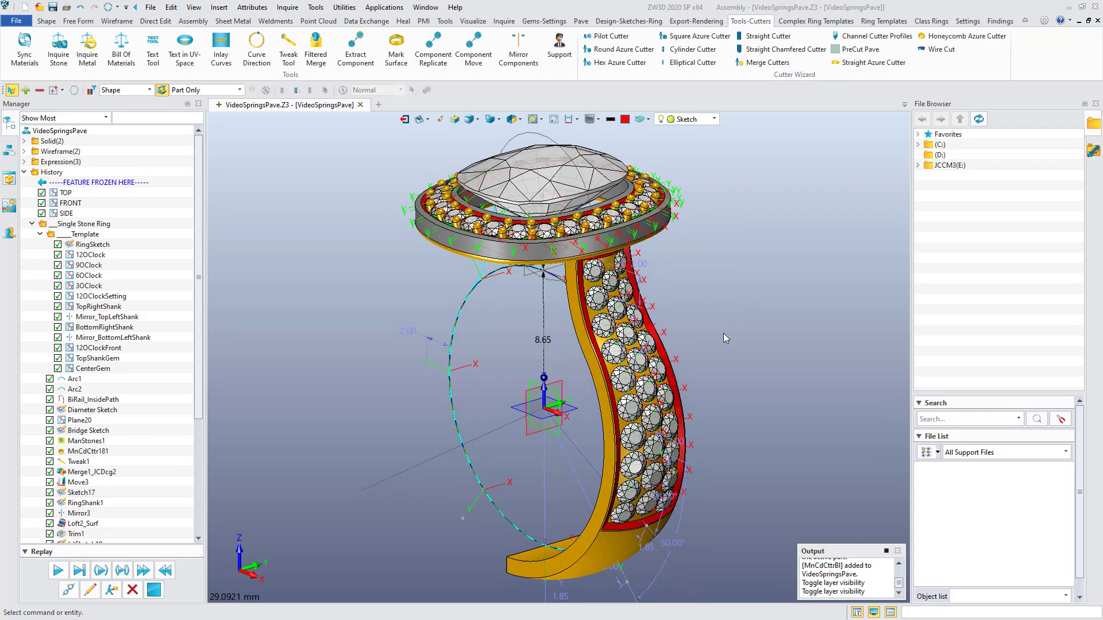
right_click_drag(723, 334, 723, 334)
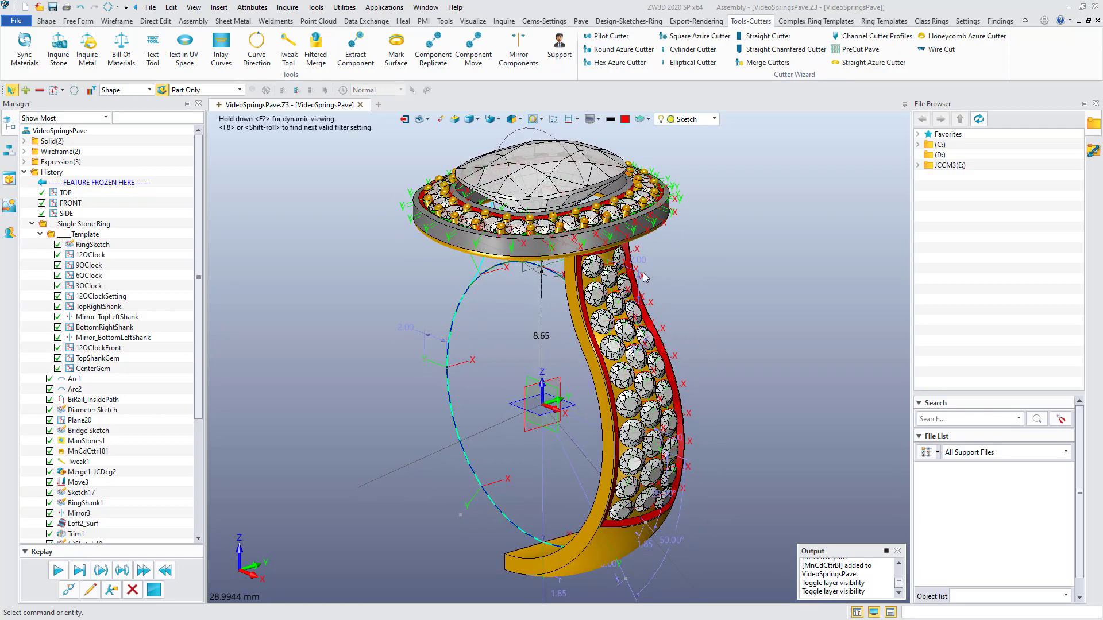
right_click_drag(727, 314, 747, 307)
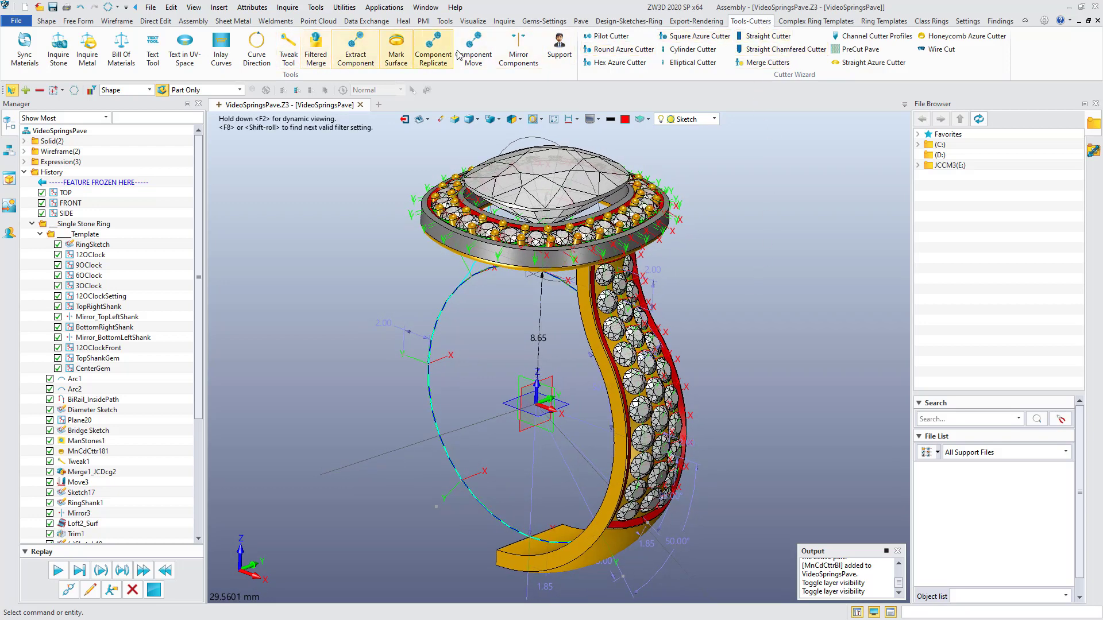
right_click_drag(372, 233, 365, 235)
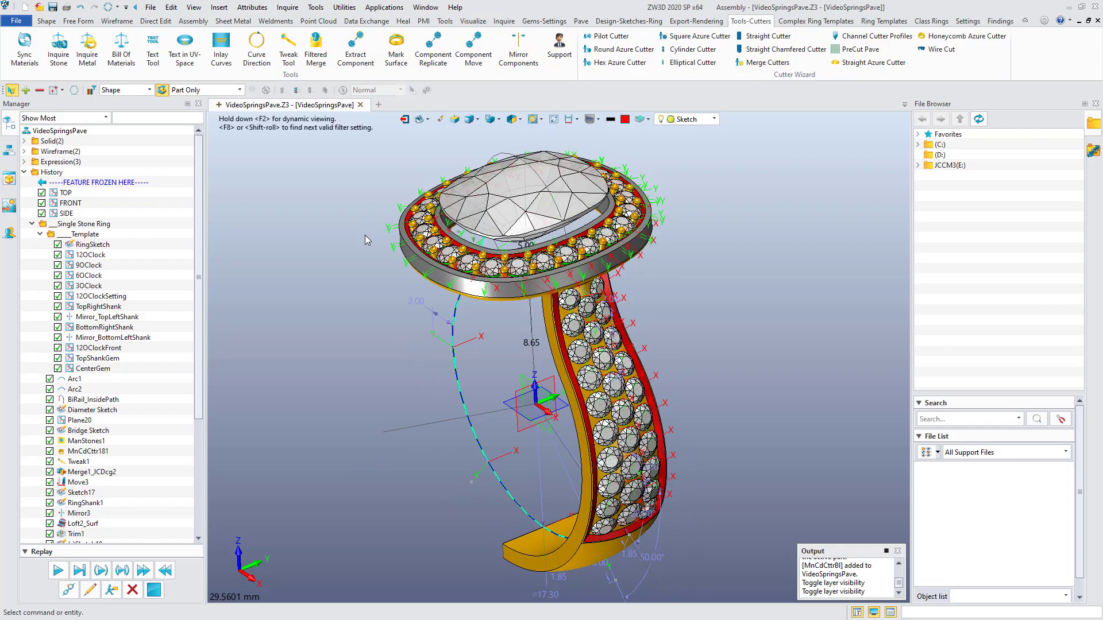